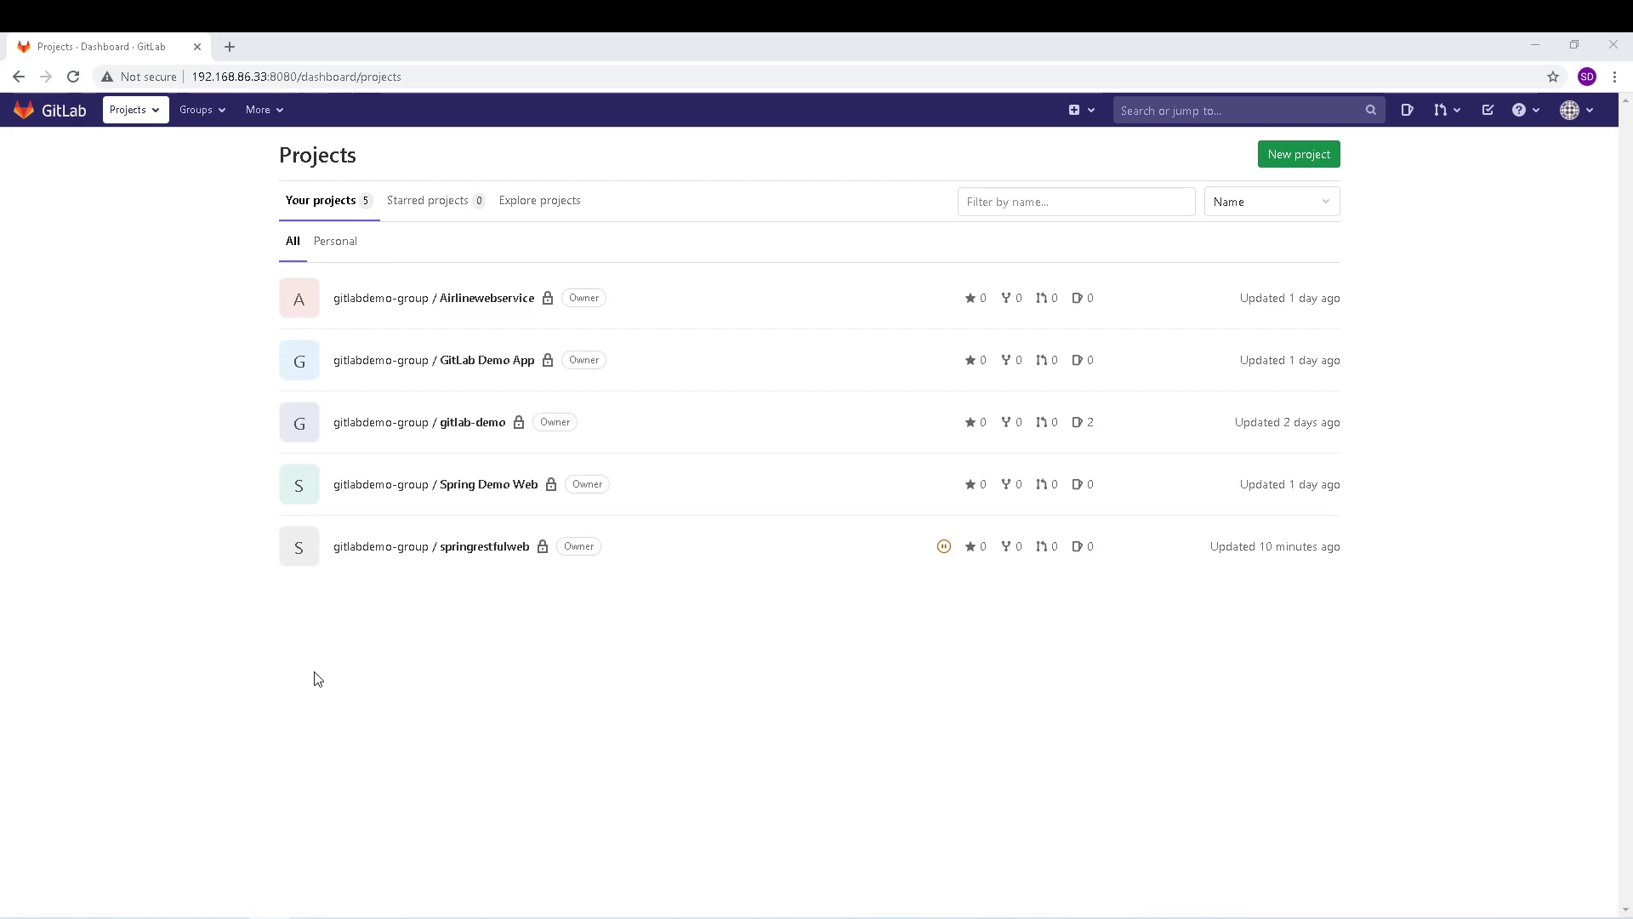
- Open the springrestfulweb project and show its repository files on the master branch
{"action": "left_click", "coordinate": [457, 548]}
{"action": "mouse_move", "coordinate": [164, 357]}
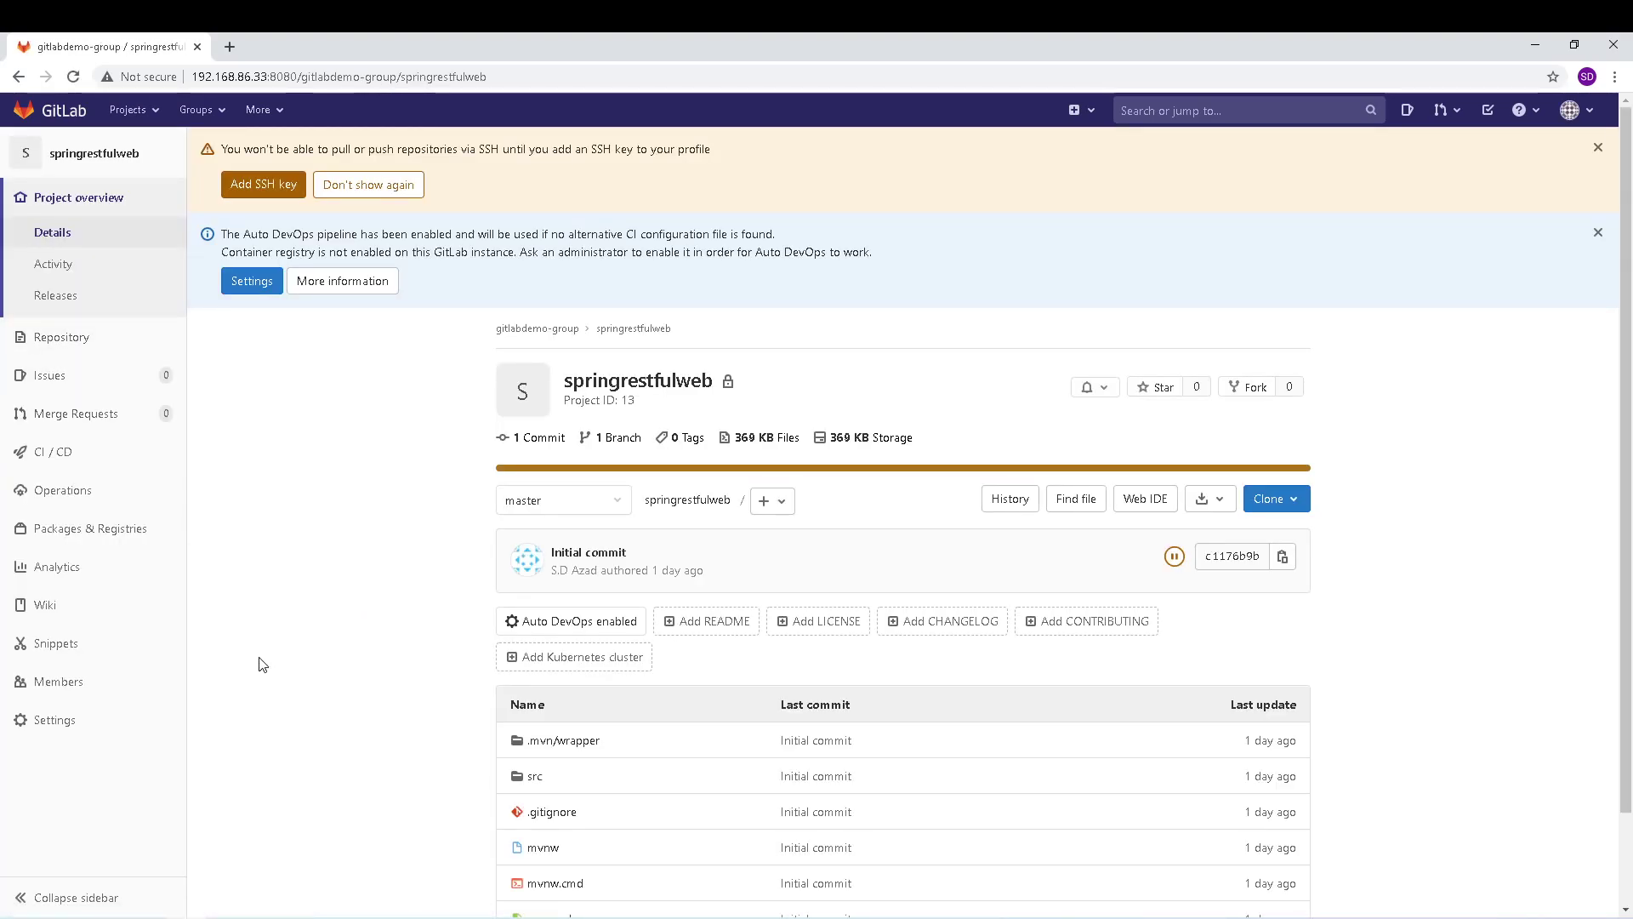
{"action": "mouse_move", "coordinate": [75, 352]}
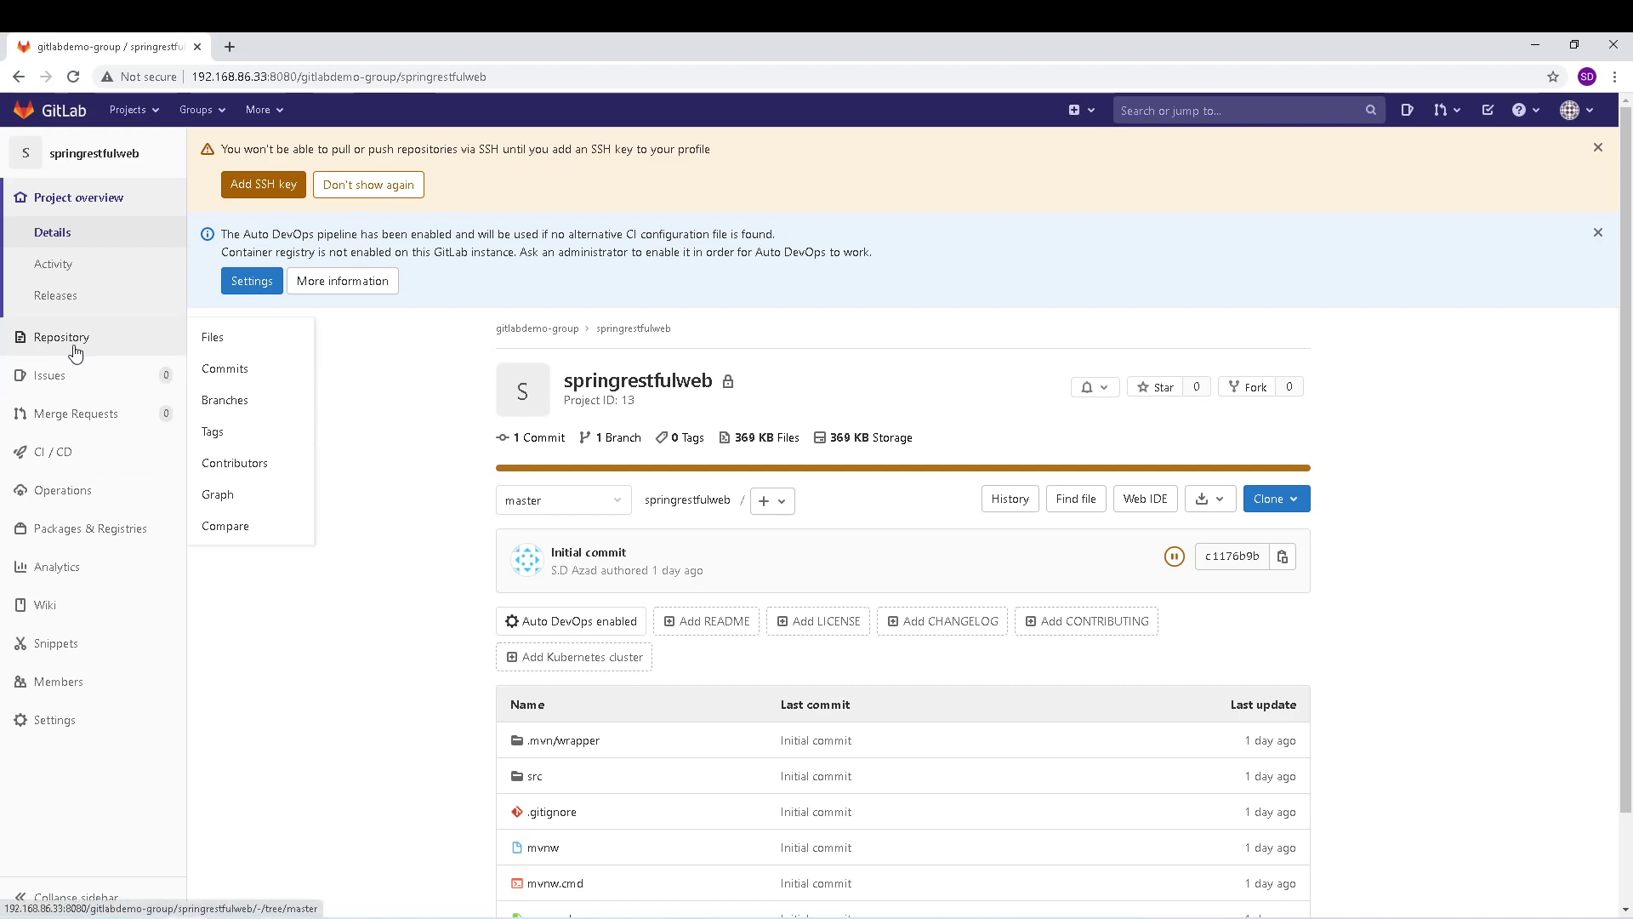
{"action": "left_click", "coordinate": [68, 349]}
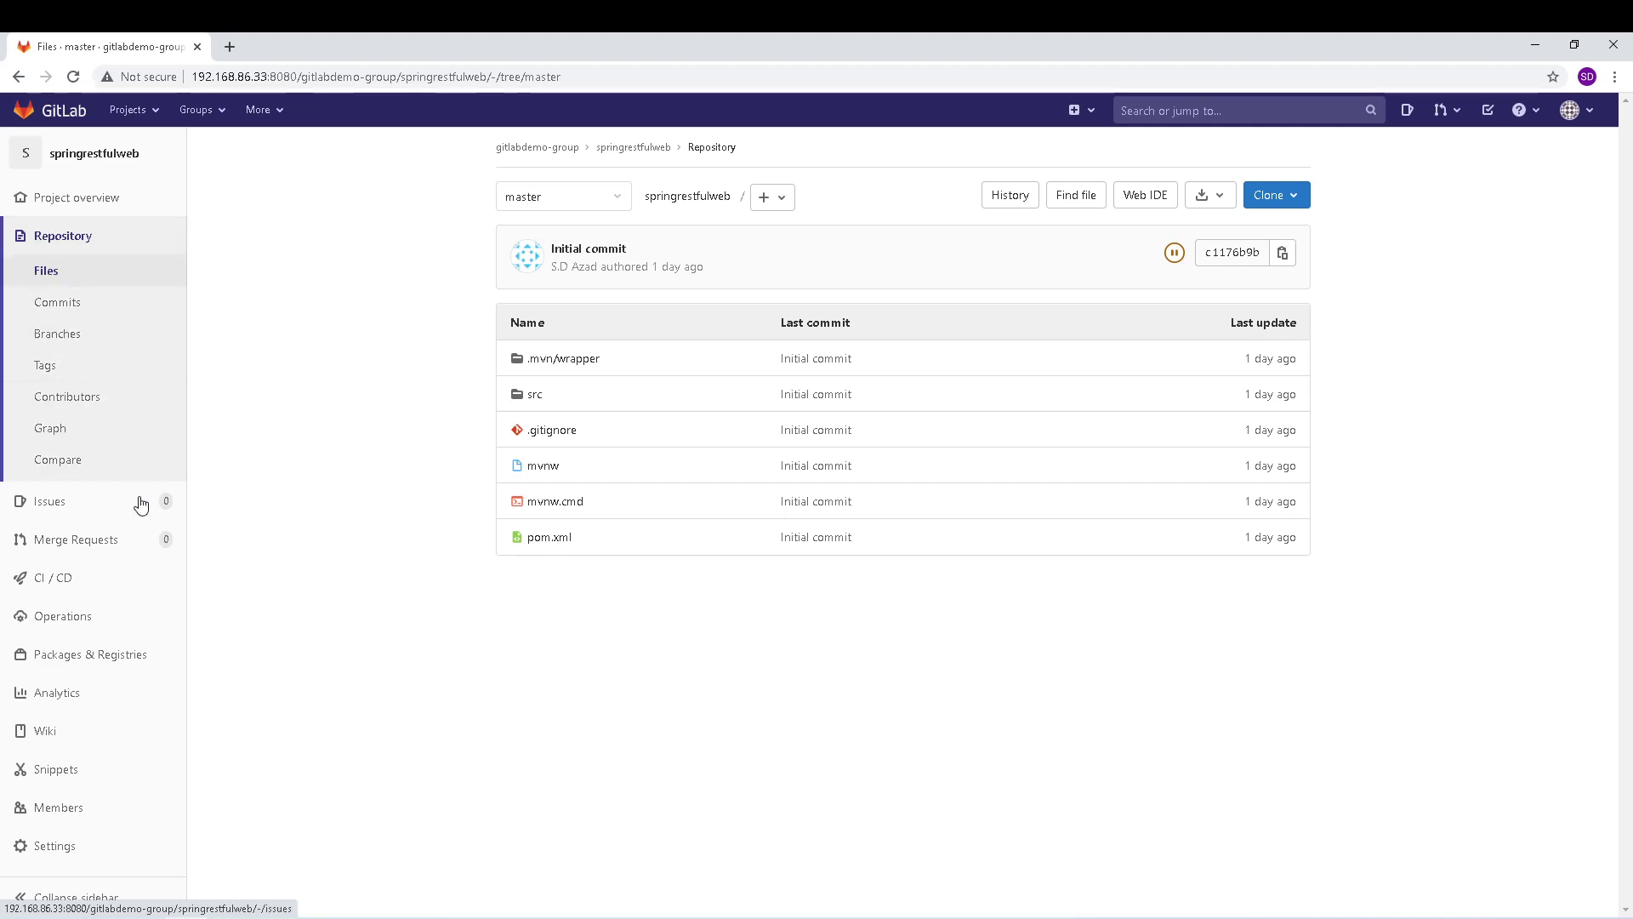
- View pom.xml from the project overview and return to the repository file list
{"action": "left_click", "coordinate": [80, 202]}
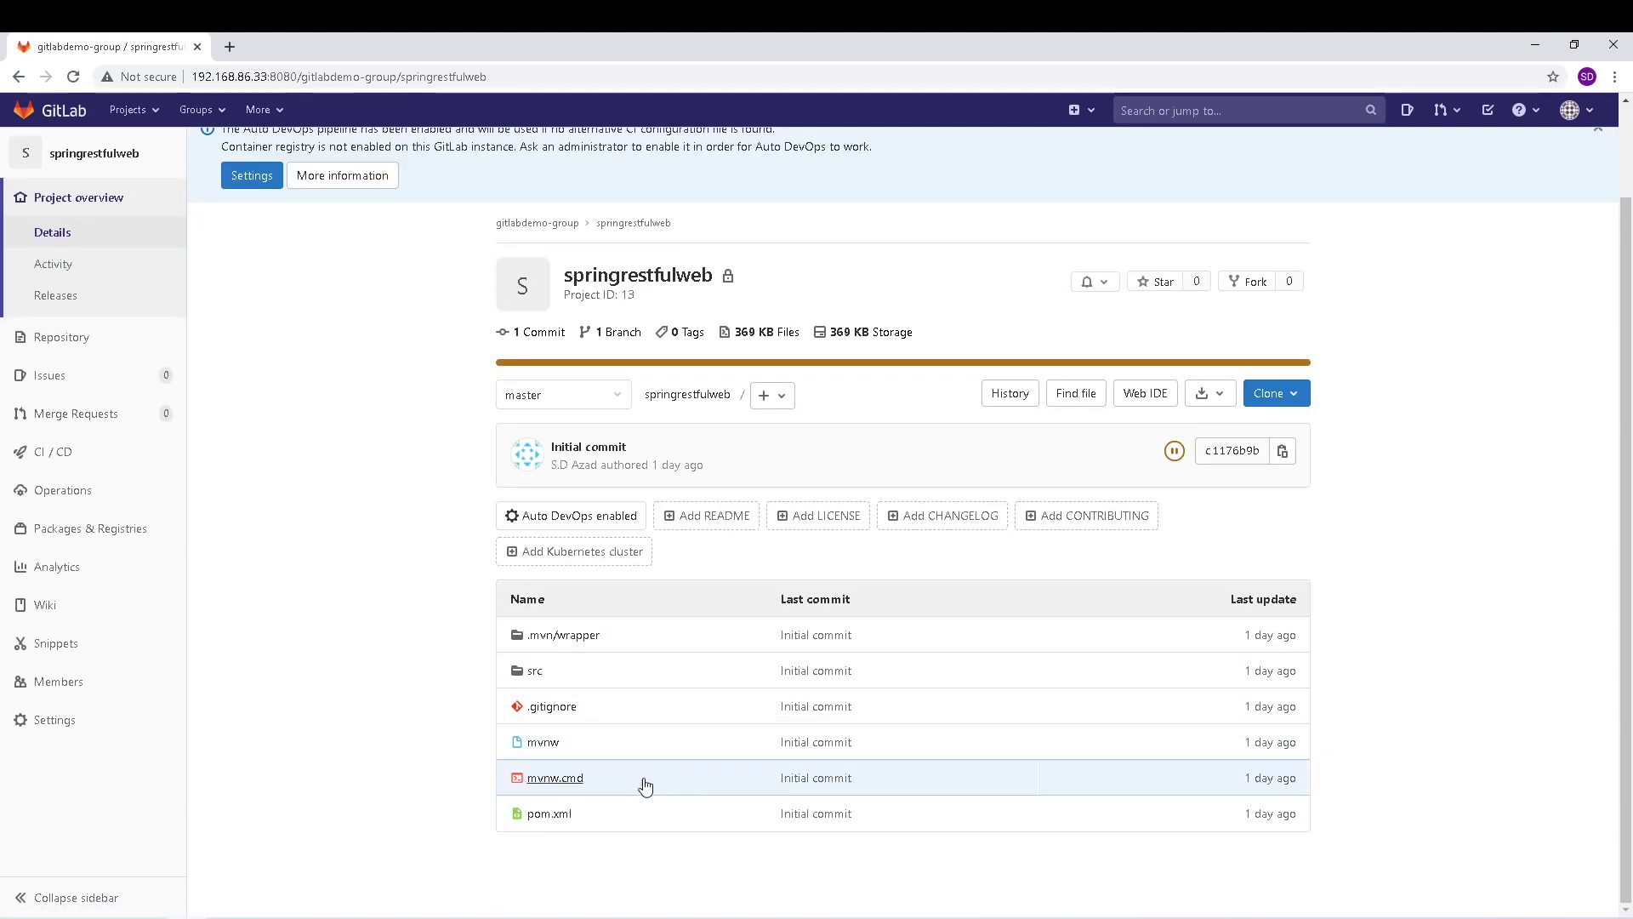
{"action": "left_click", "coordinate": [548, 814]}
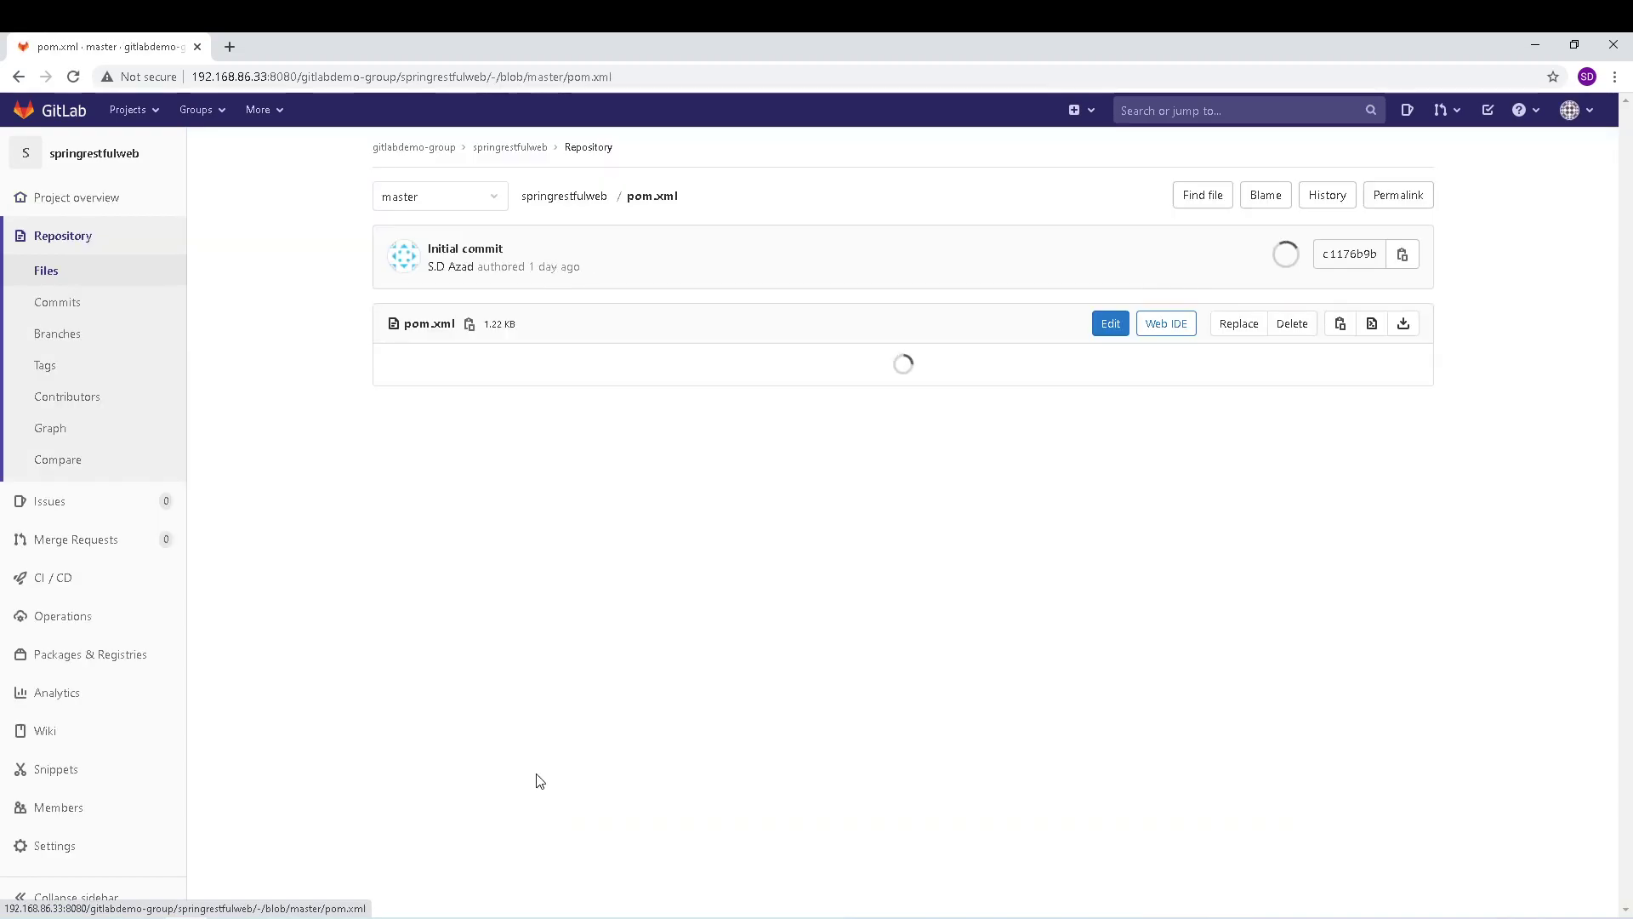
{"action": "left_click", "coordinate": [62, 281]}
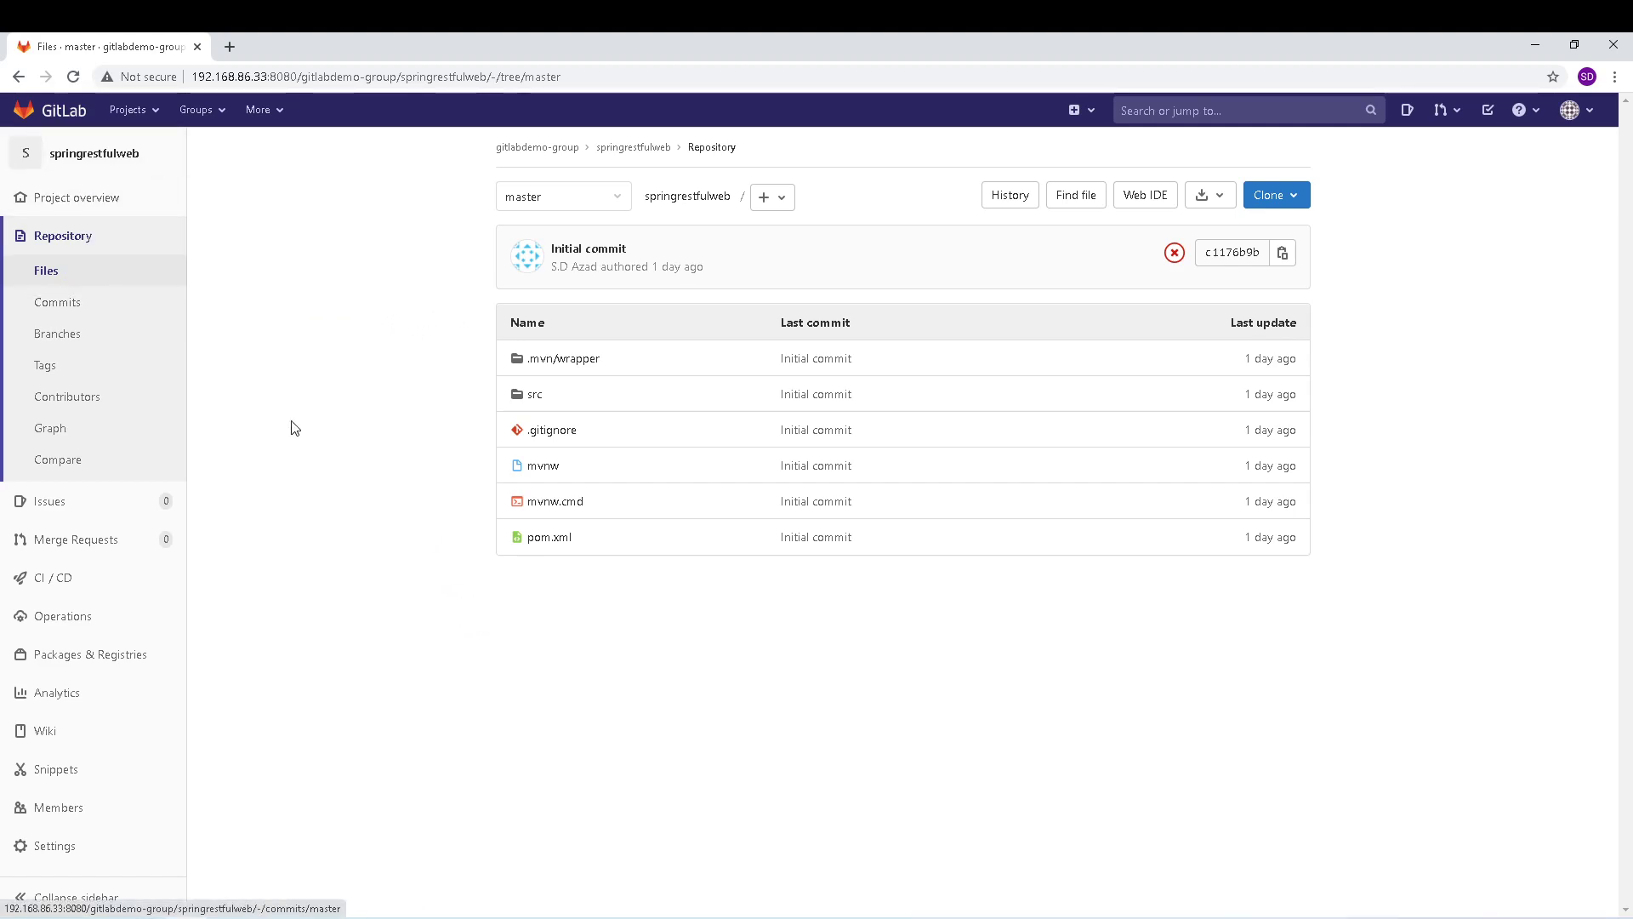
- Look at the branches and tags available for switching and at the options for adding items to the directory or repository
{"action": "left_click", "coordinate": [609, 199]}
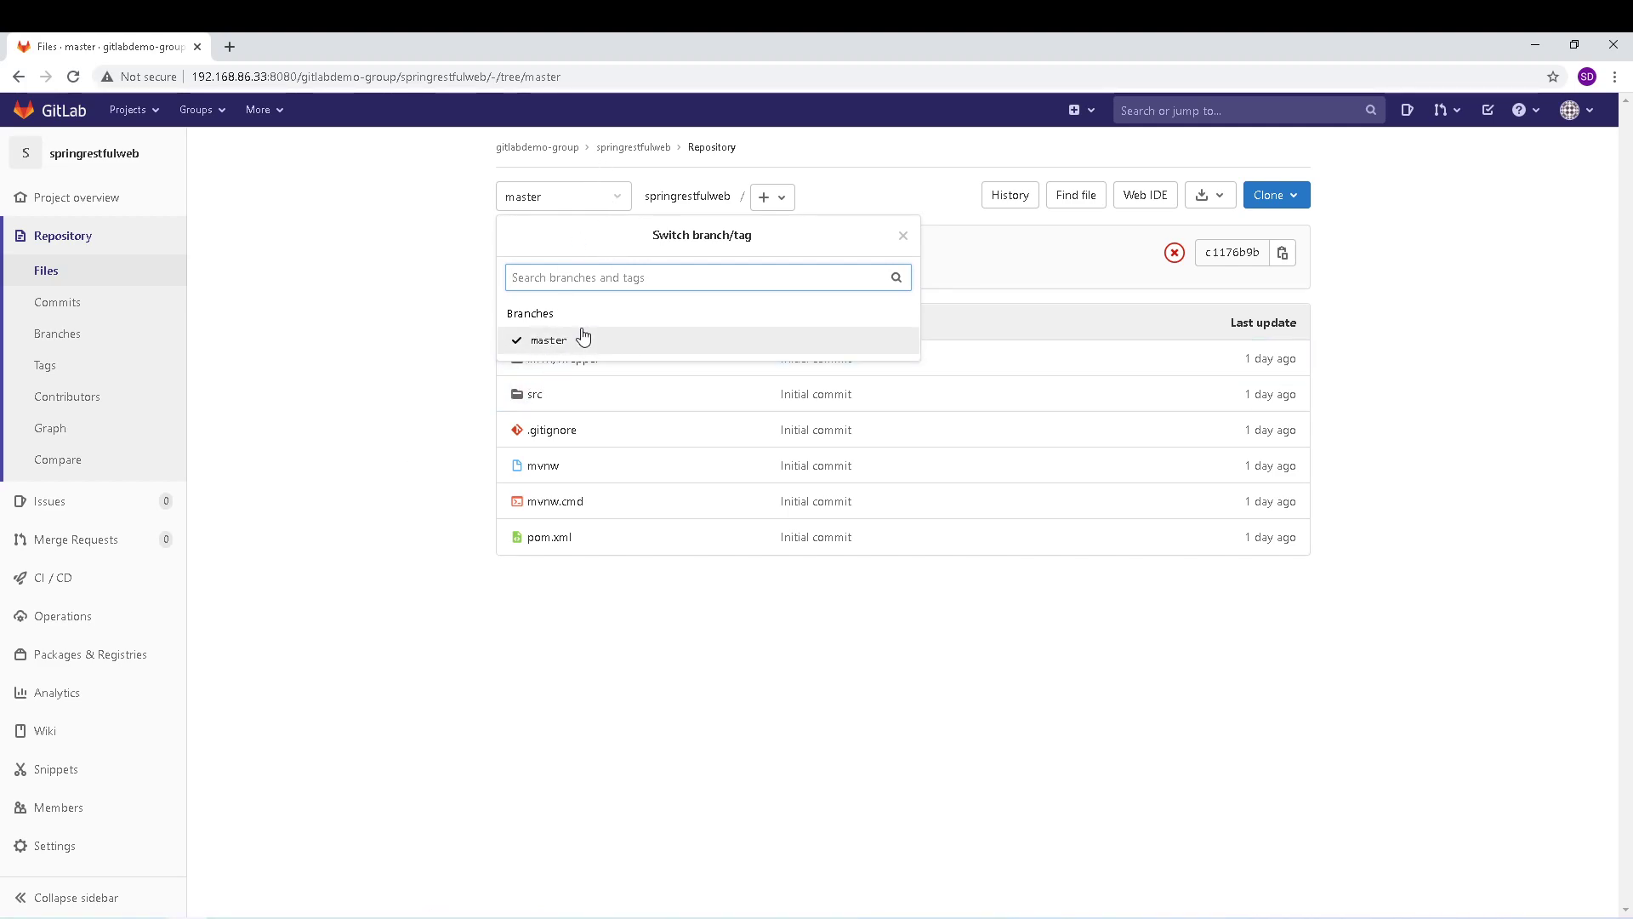
{"action": "left_click", "coordinate": [381, 449]}
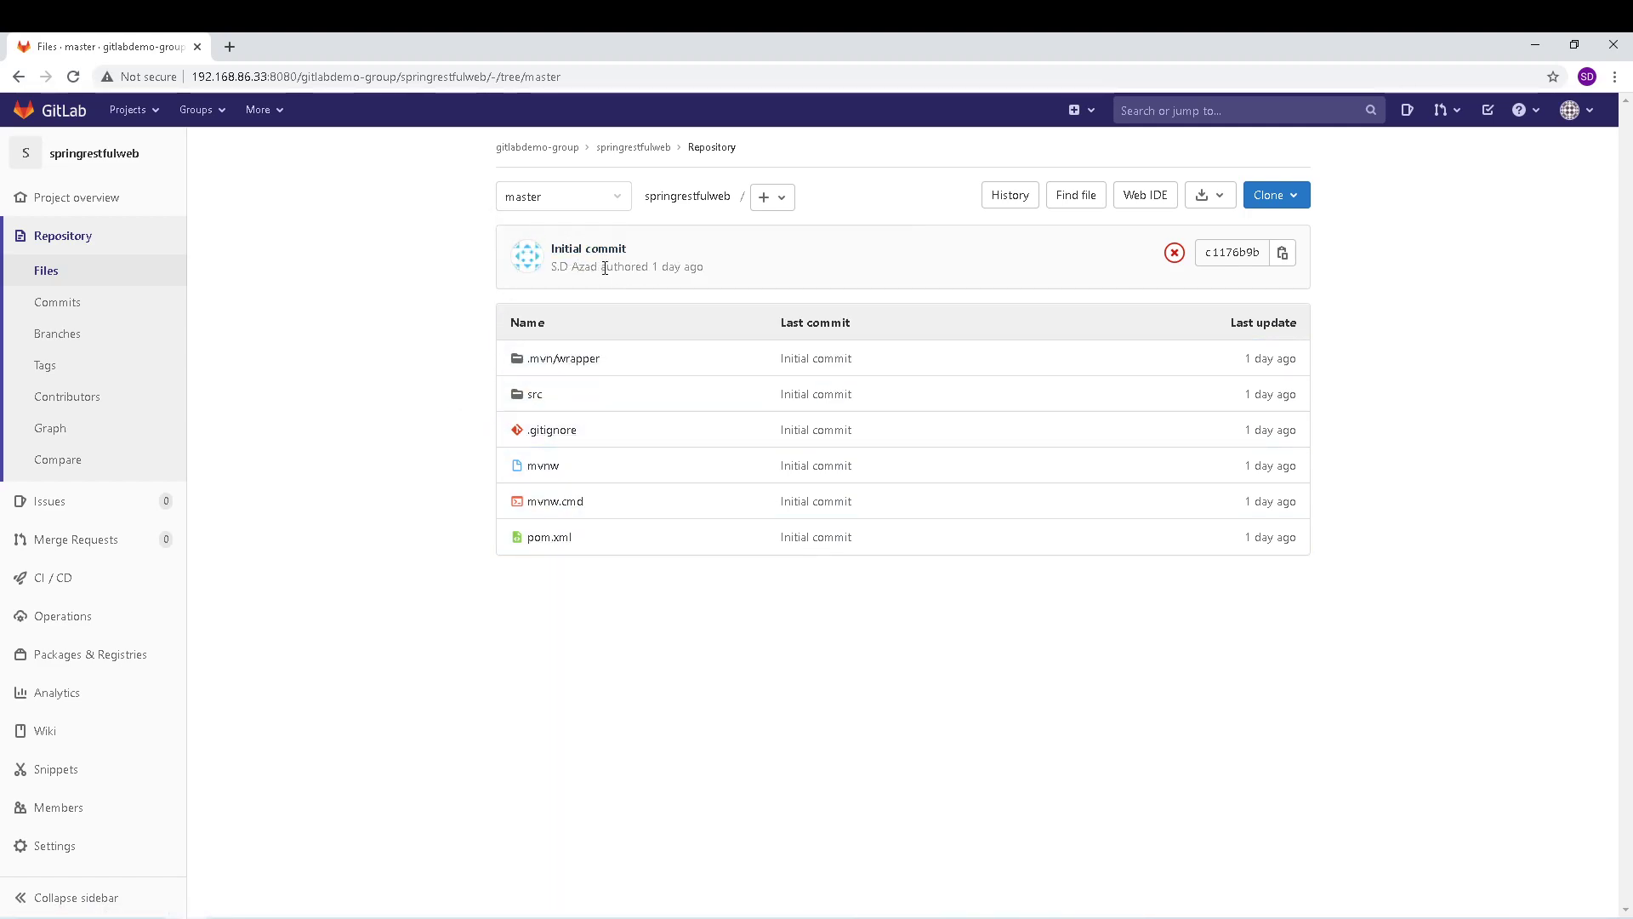
{"action": "left_click", "coordinate": [784, 207]}
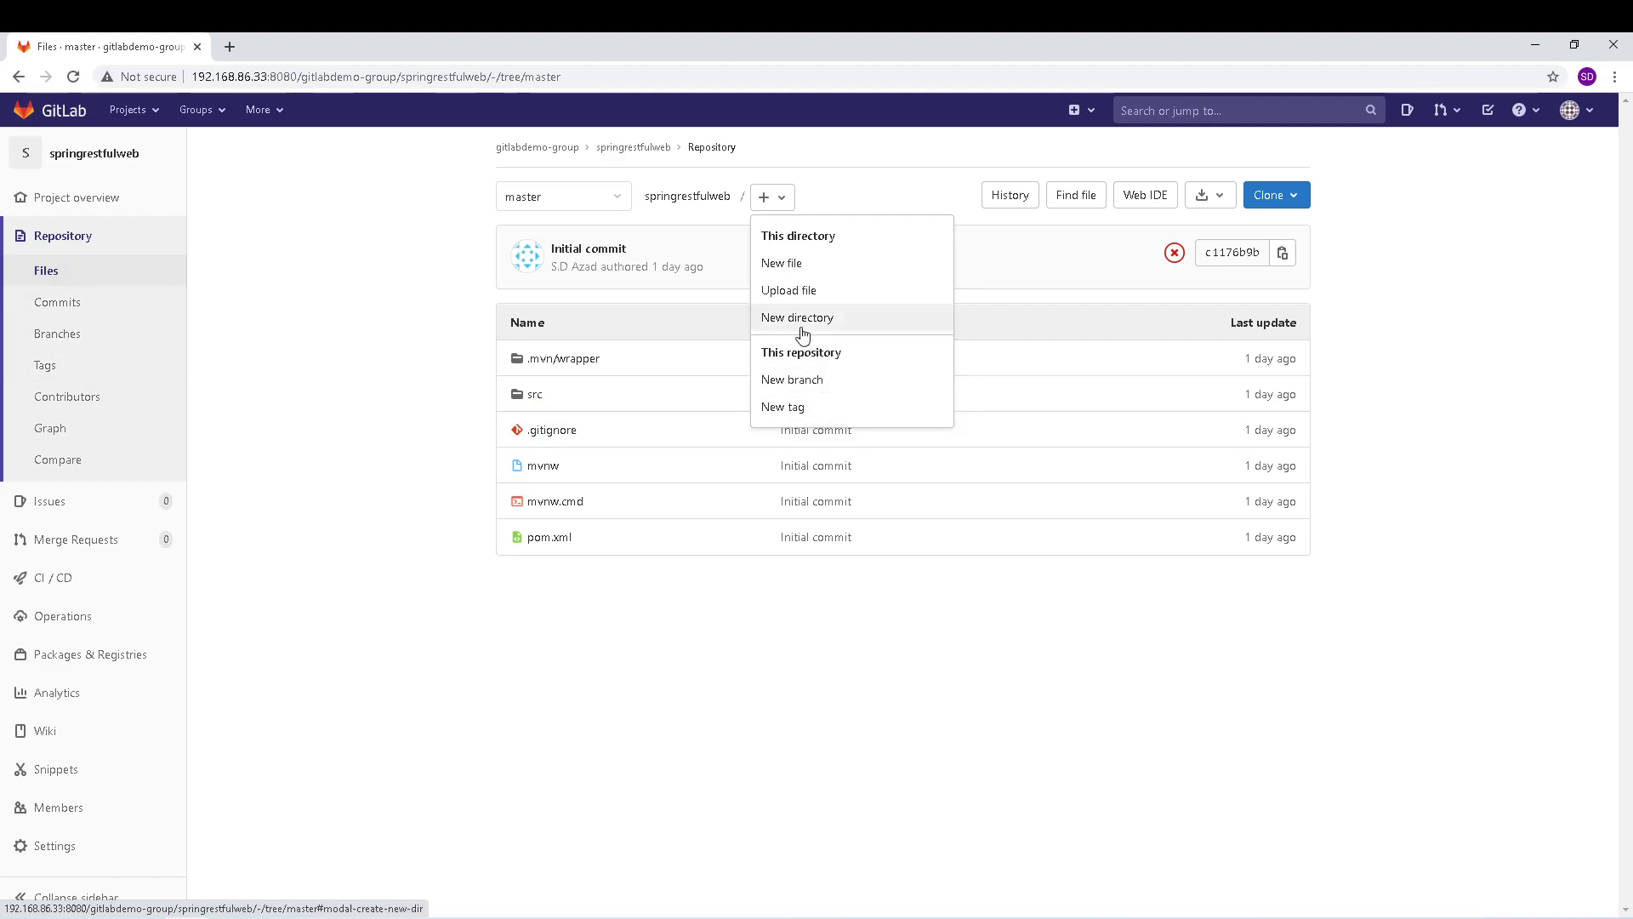
{"action": "left_click", "coordinate": [854, 201]}
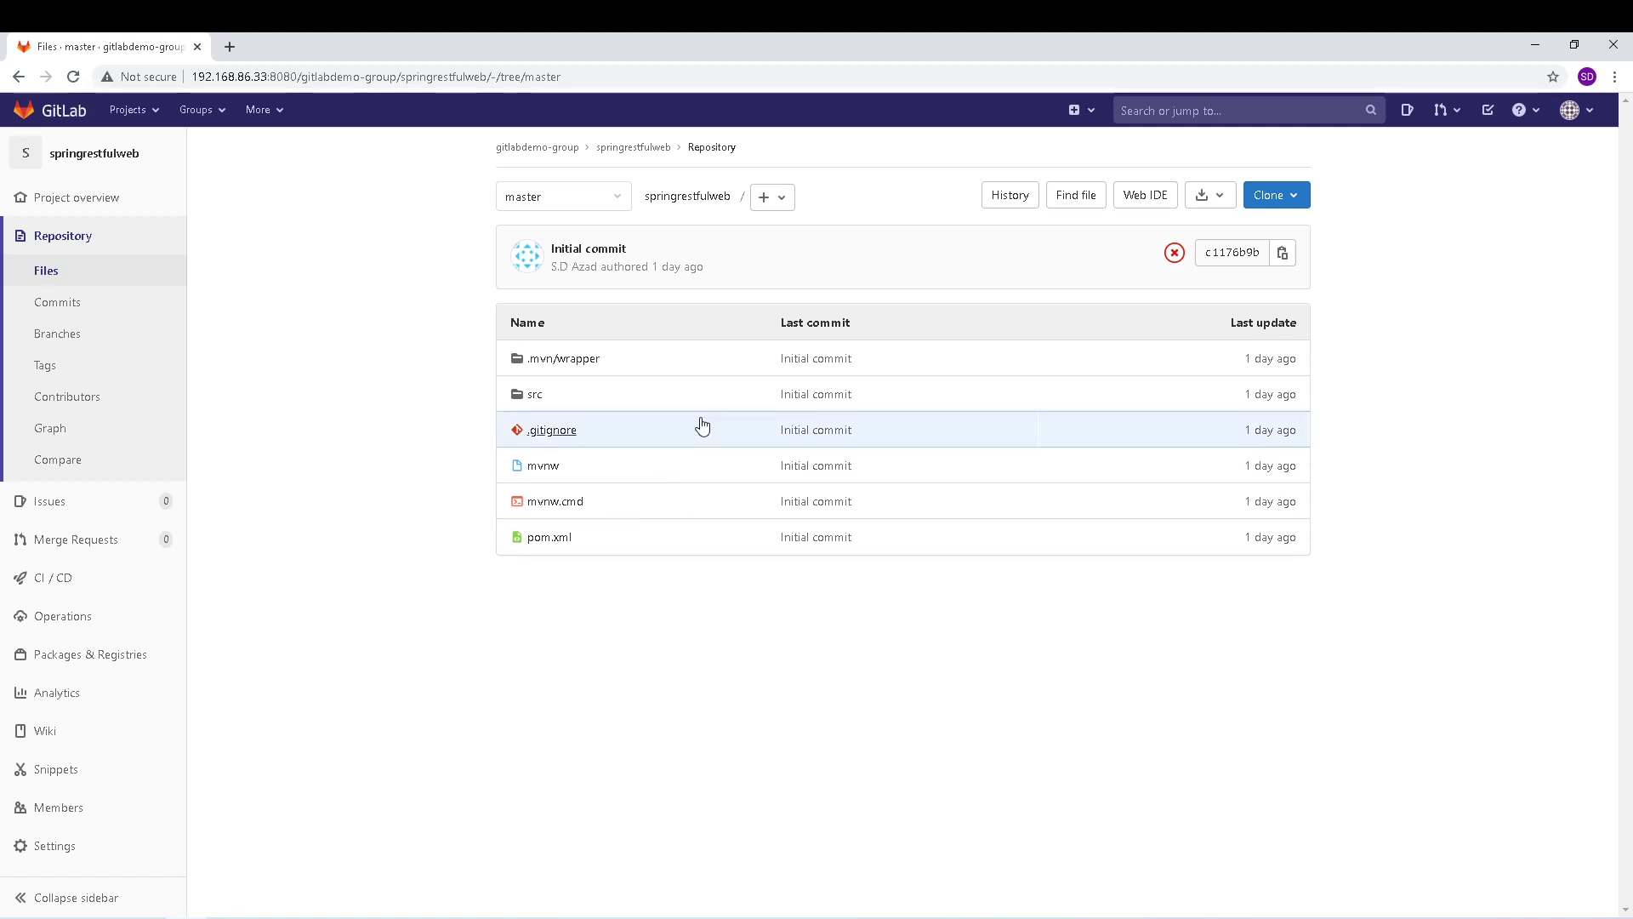
{"action": "left_click", "coordinate": [776, 201]}
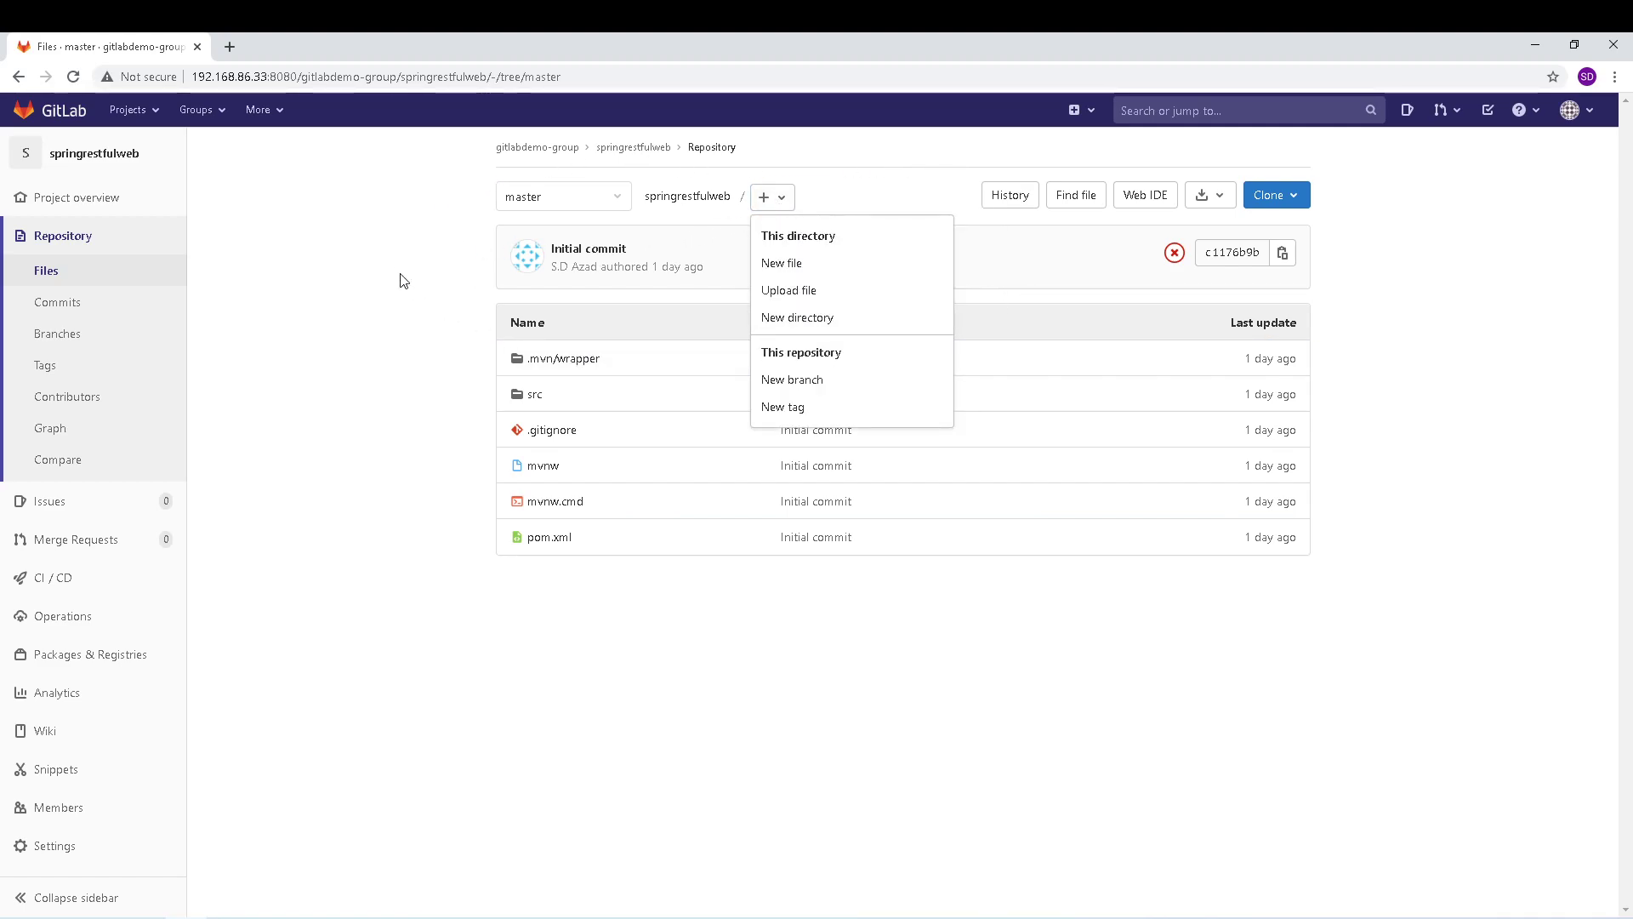
{"action": "left_click", "coordinate": [900, 190]}
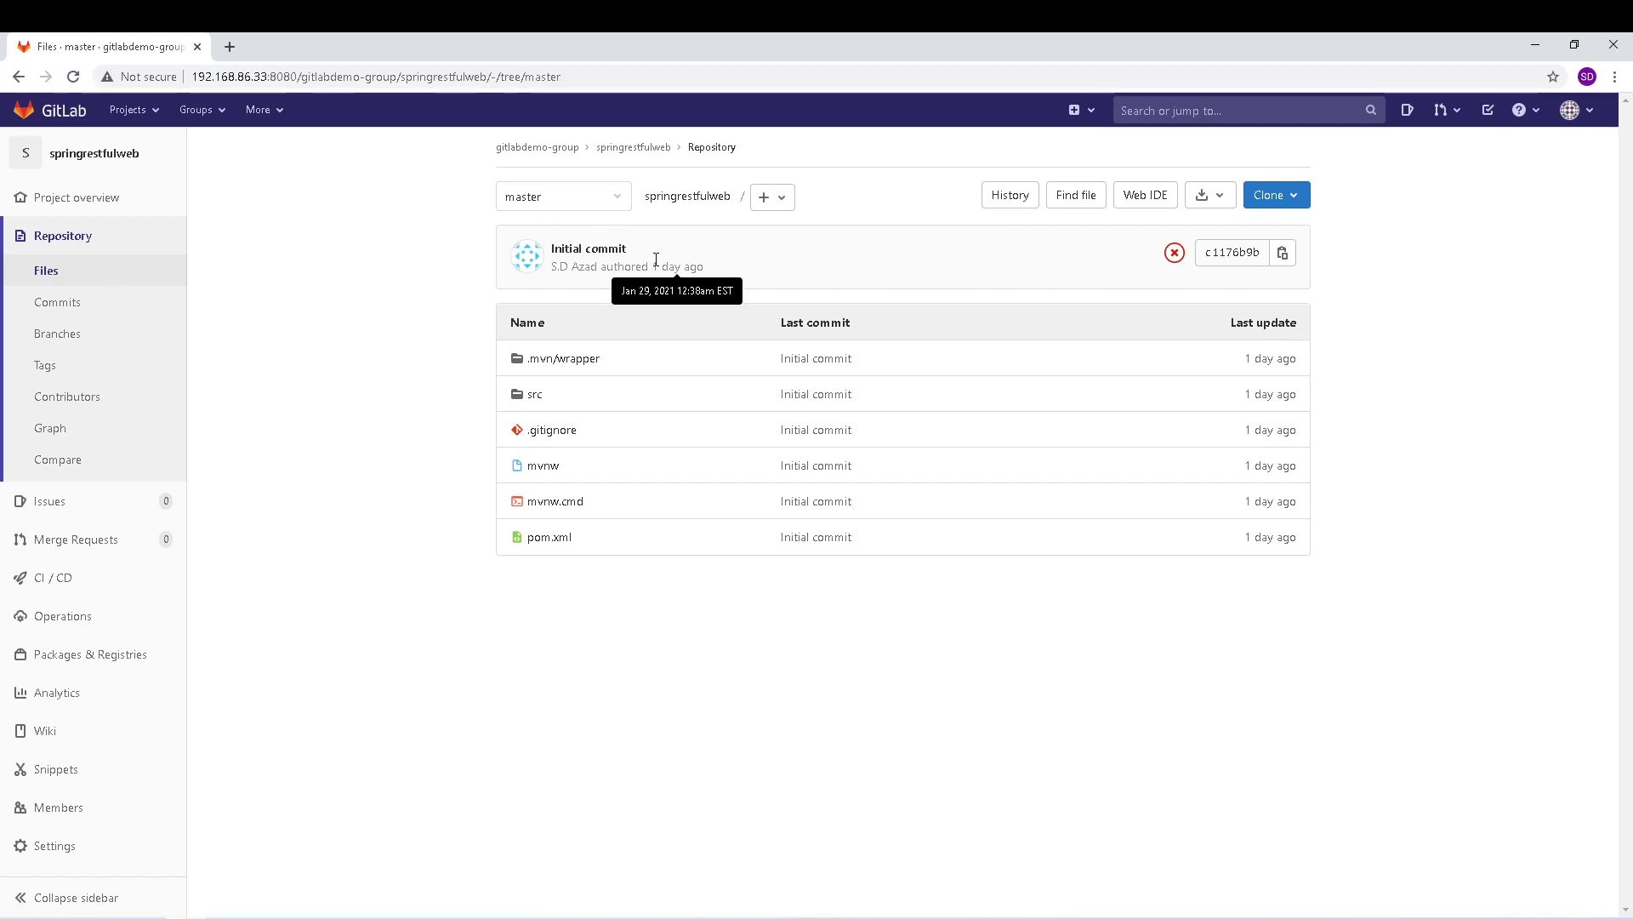
- Check the master branch's commit history and search the repository files for pom.xml by path
{"action": "left_click", "coordinate": [1003, 209]}
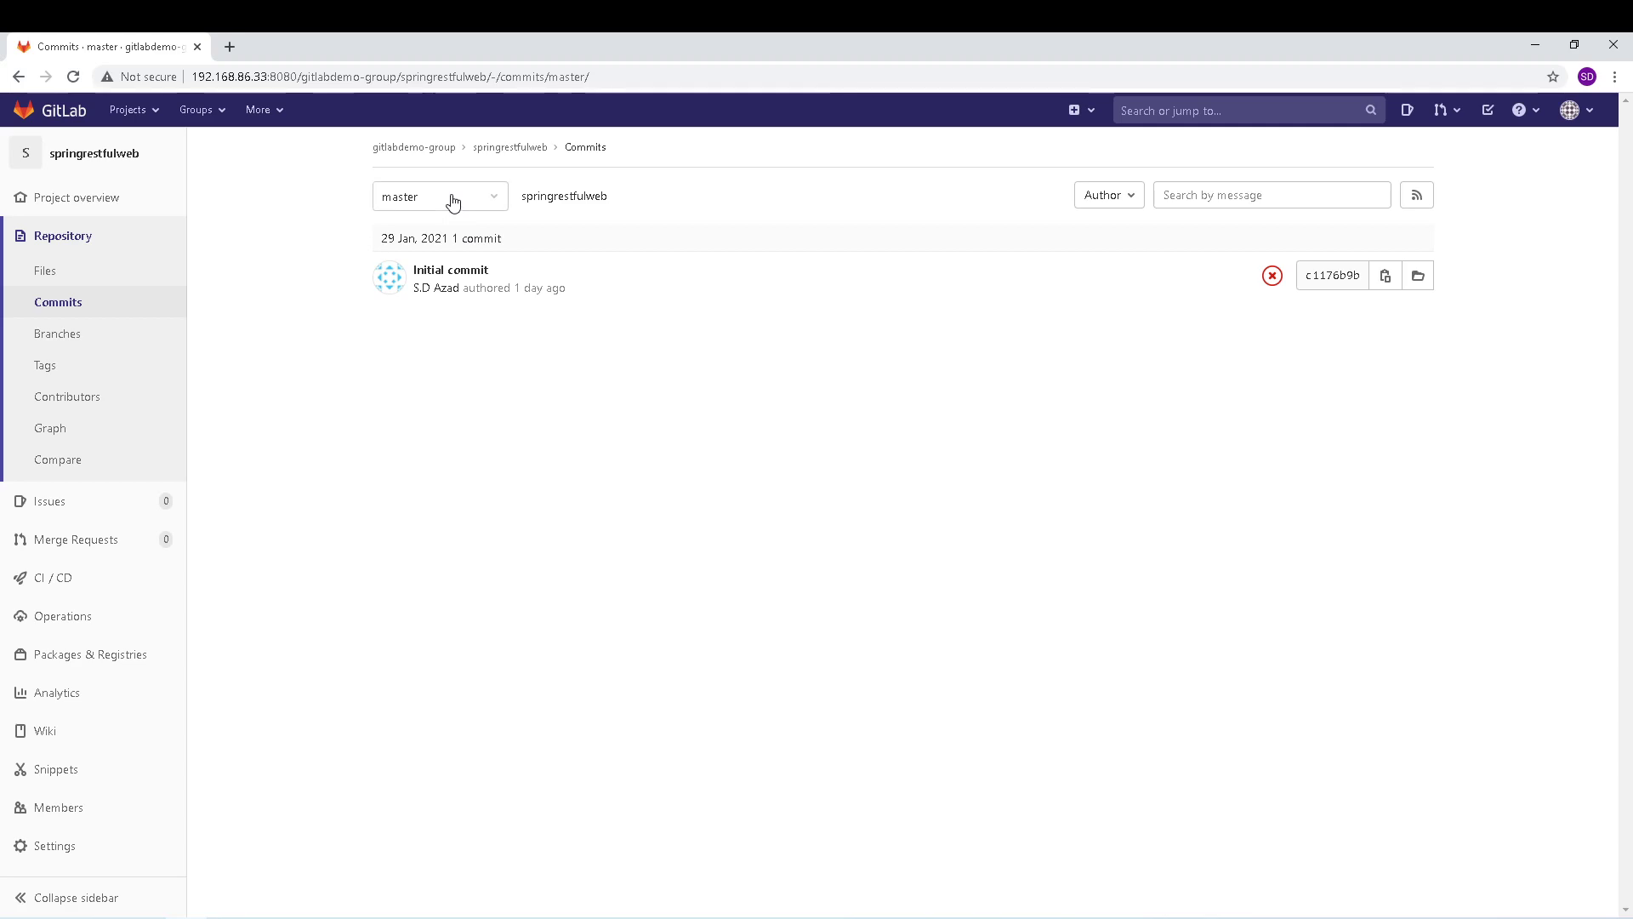
{"action": "left_click", "coordinate": [47, 269]}
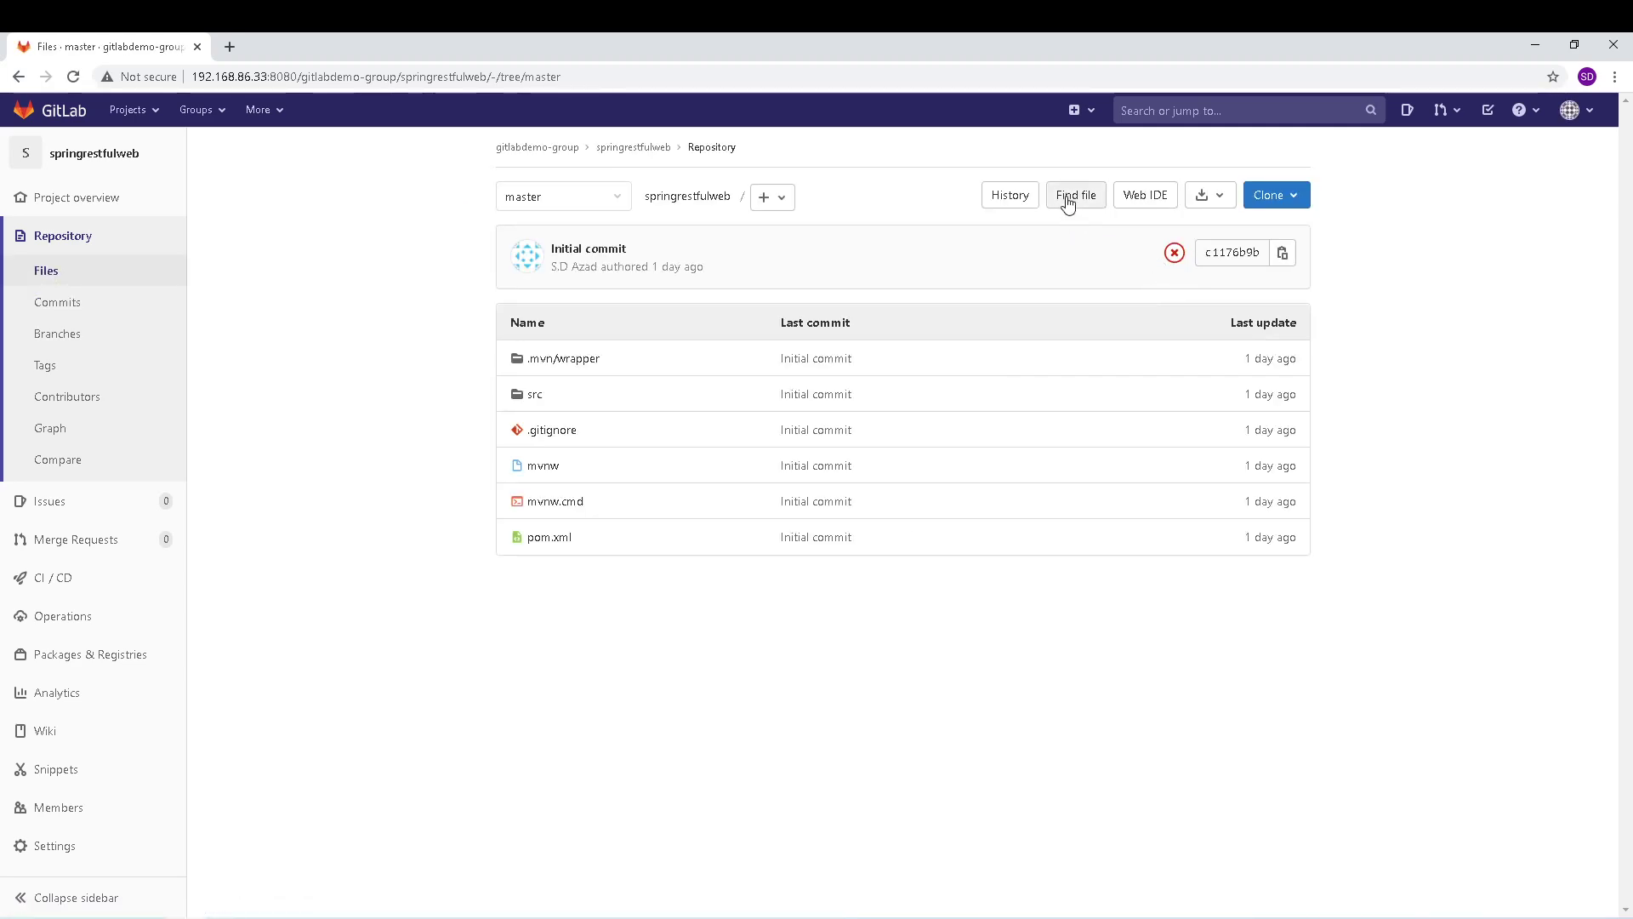
{"action": "left_click", "coordinate": [1068, 203]}
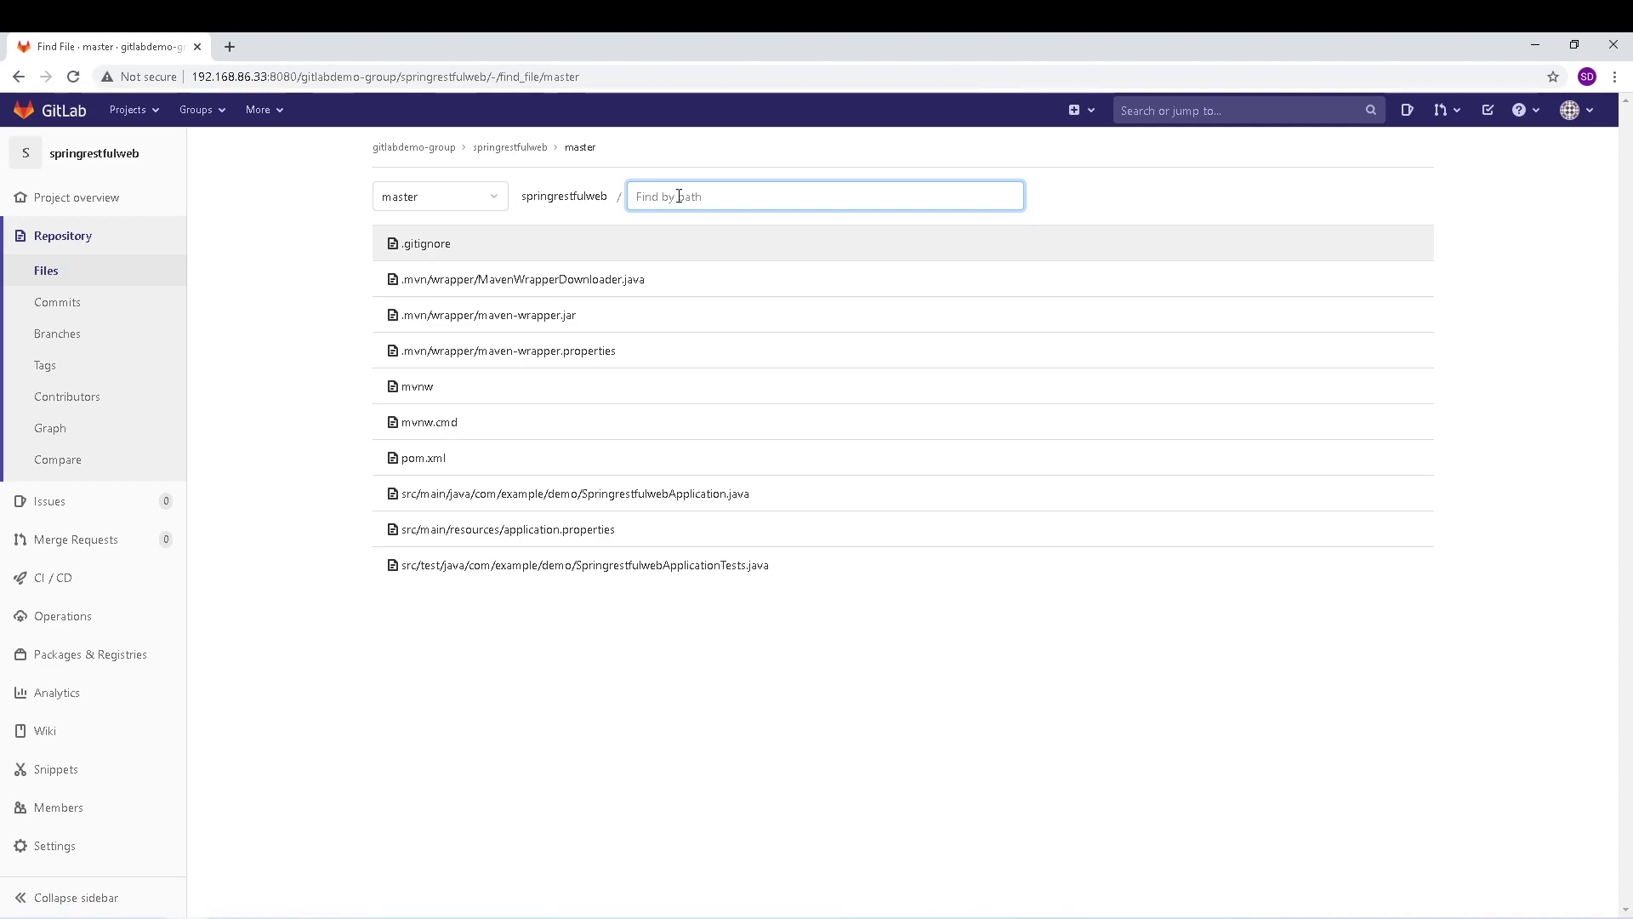
{"action": "type", "text": "p"}
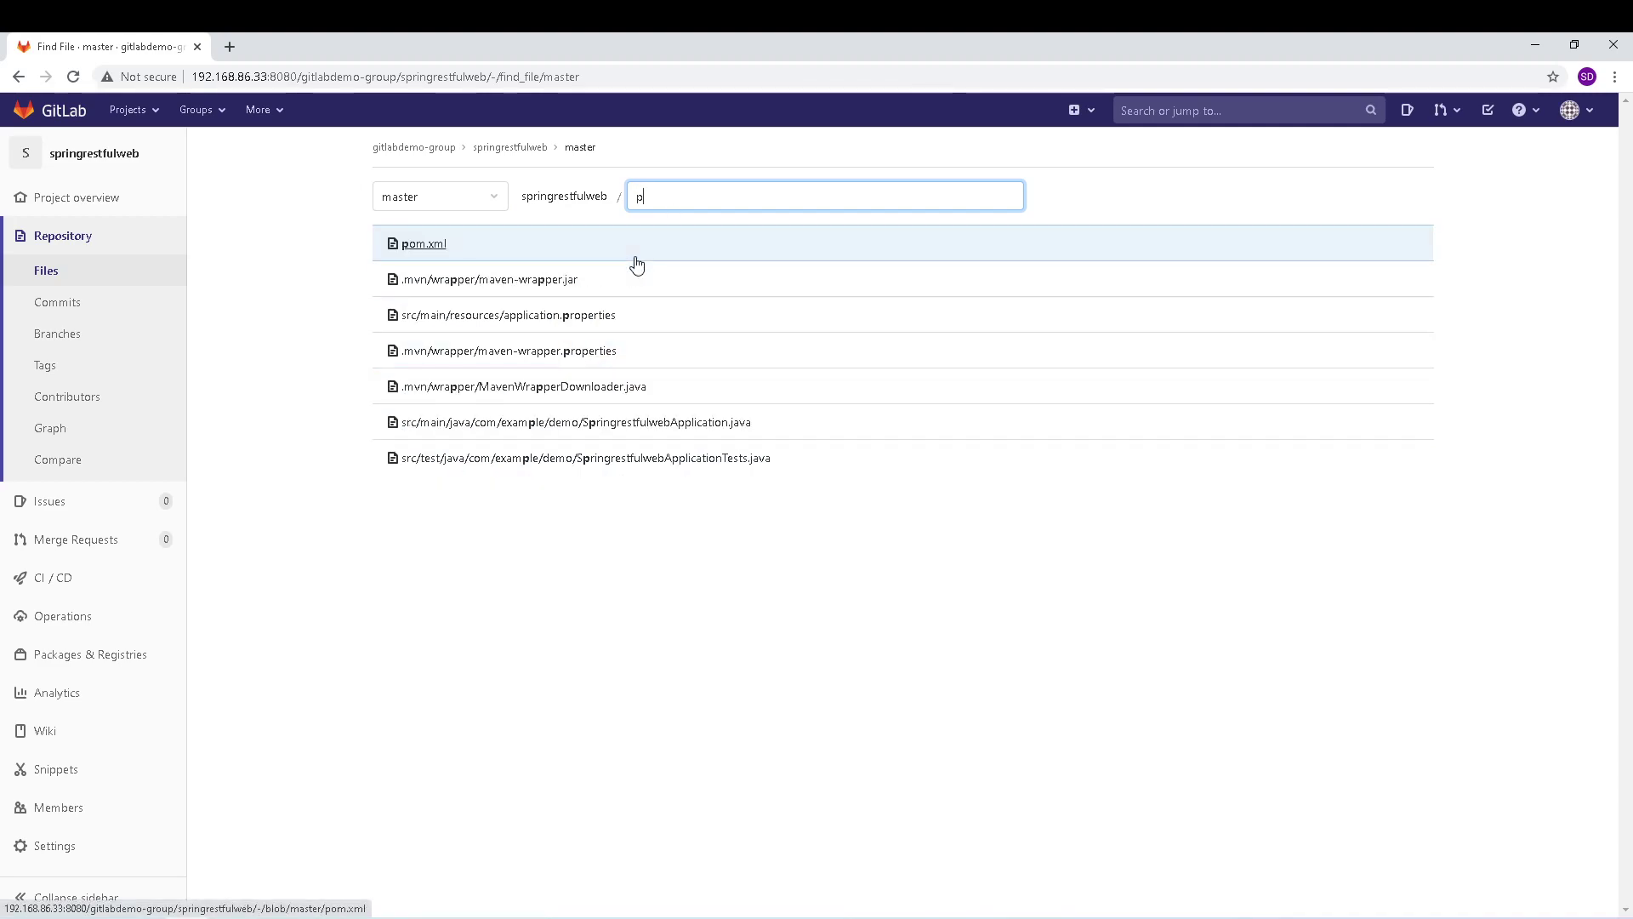
{"action": "type", "text": "om.xml"}
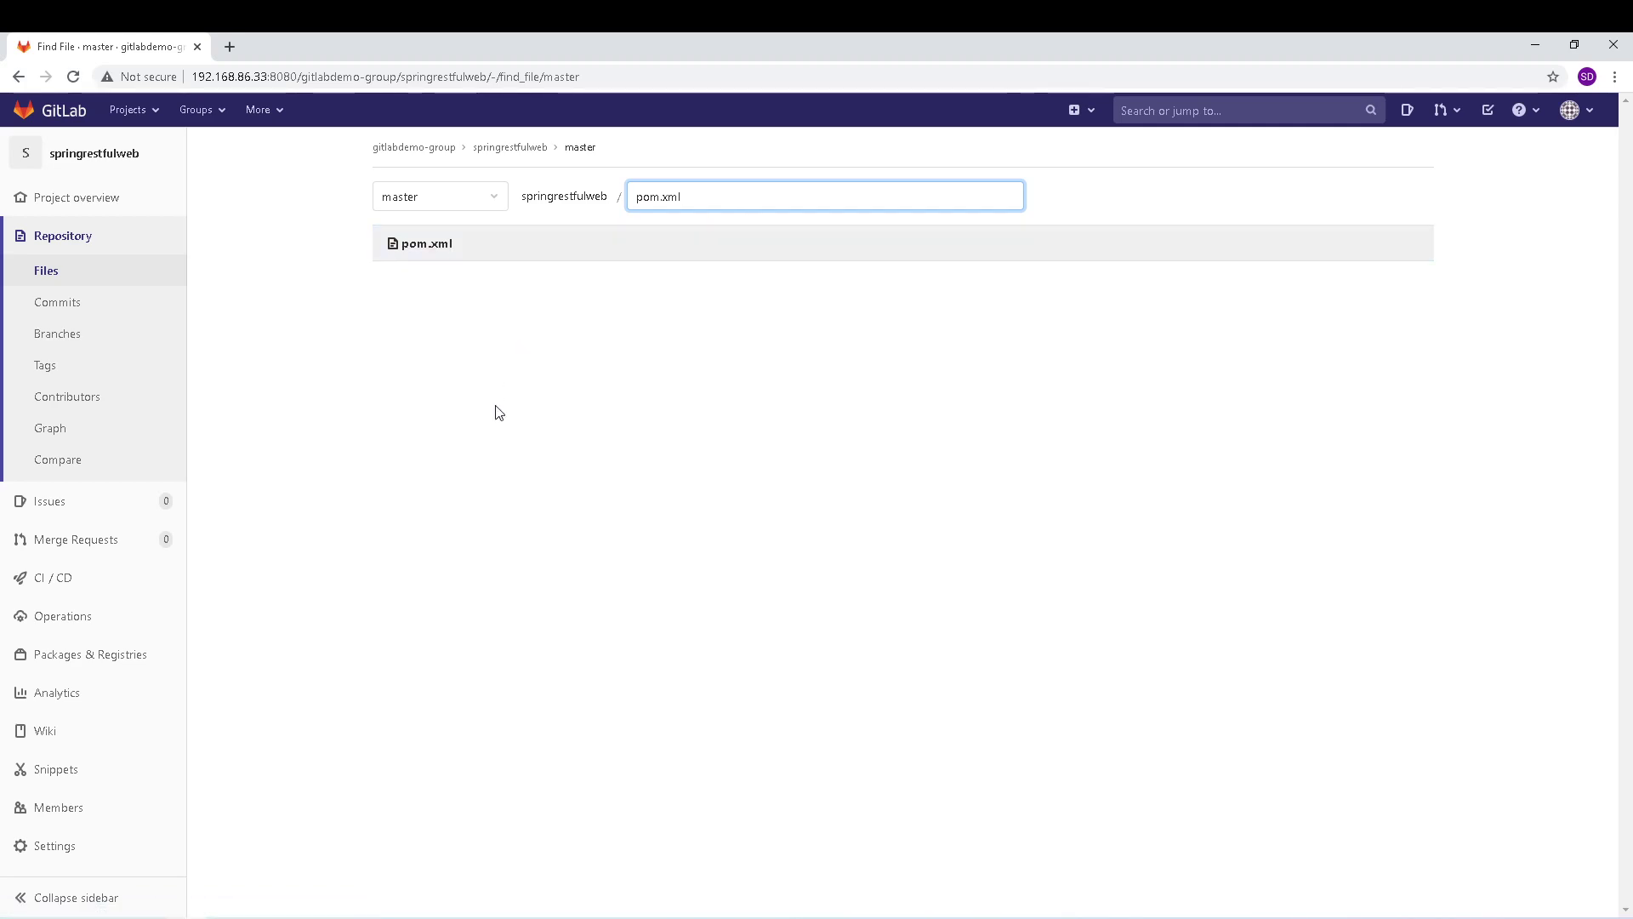
{"action": "left_click", "coordinate": [76, 271]}
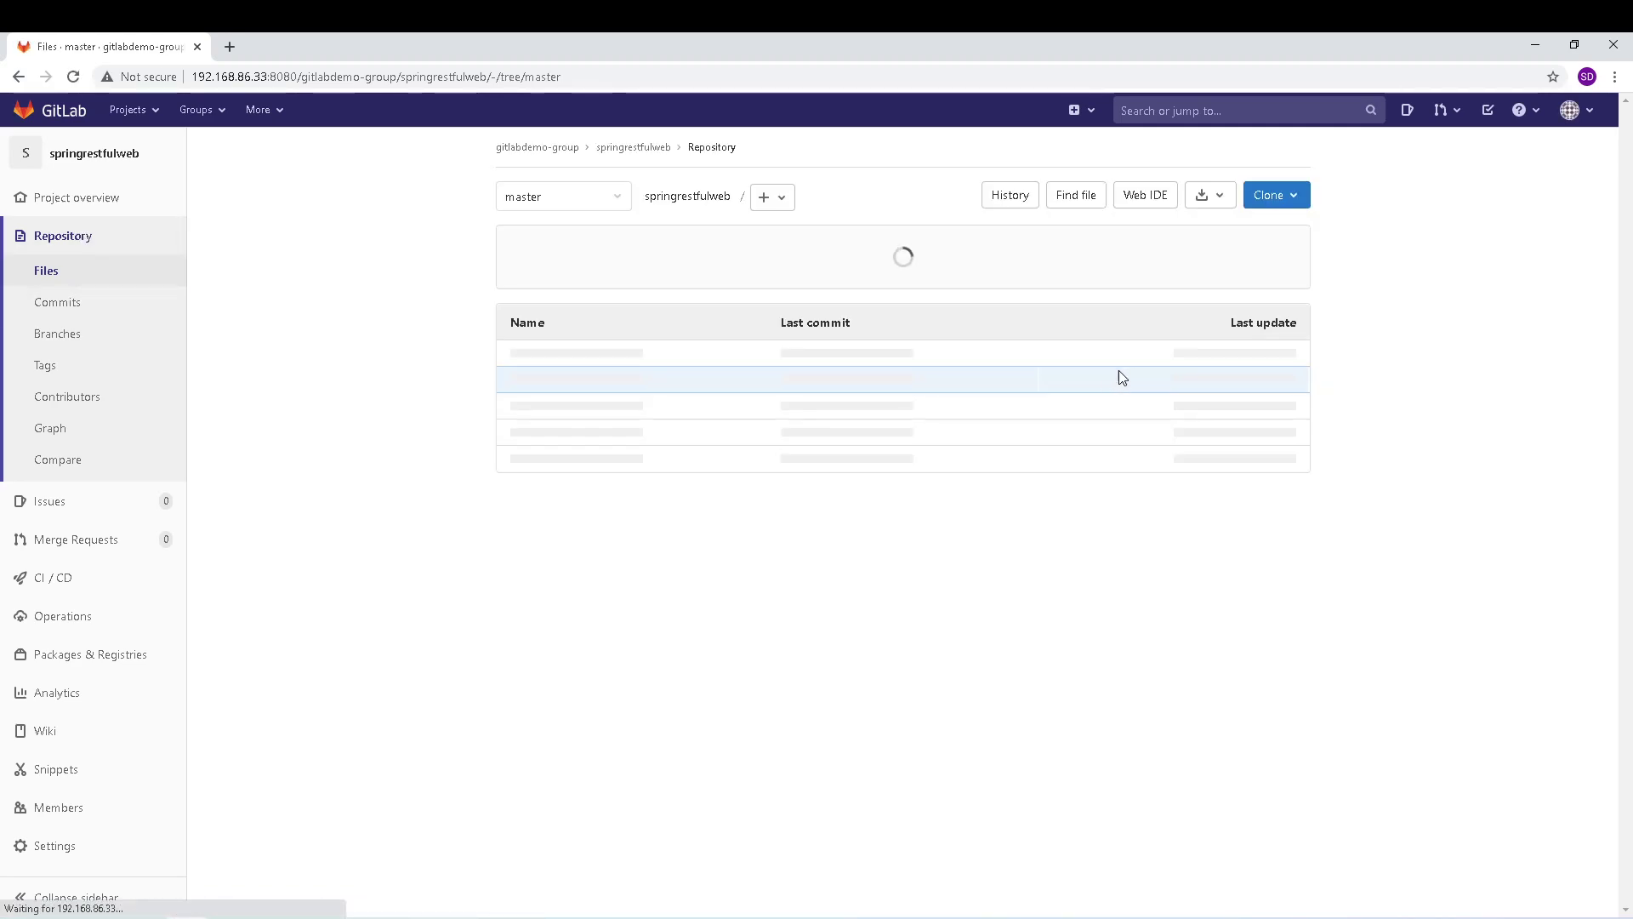
- Open pom.xml in the project's Web IDE and check the list of branches there
{"action": "left_click", "coordinate": [1147, 198]}
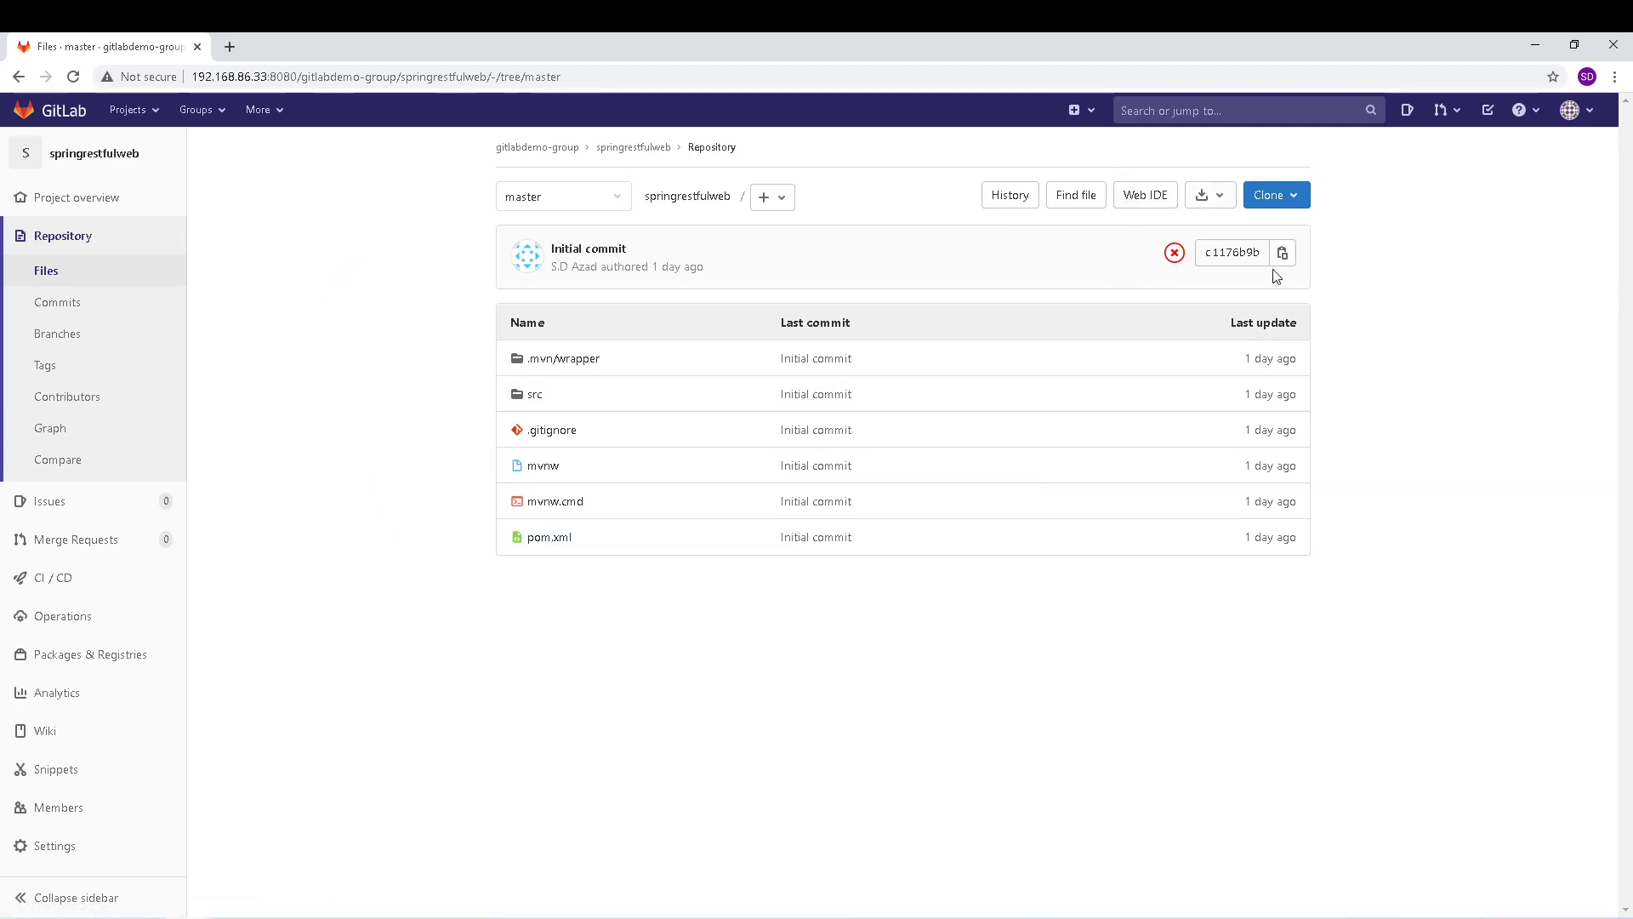
{"action": "left_click", "coordinate": [1140, 198]}
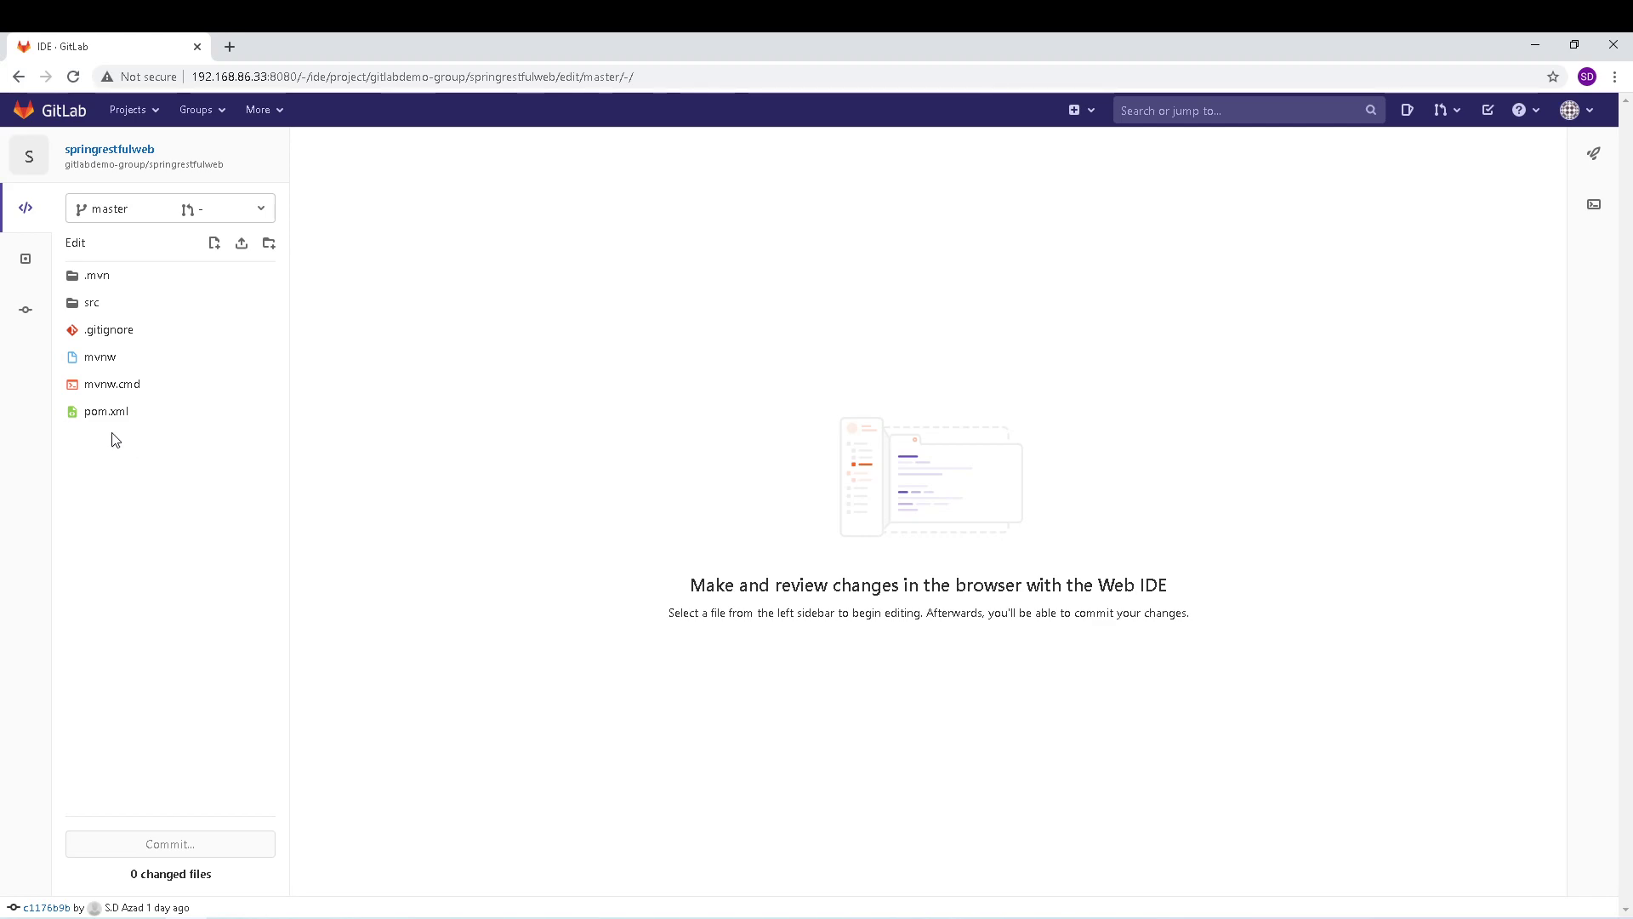
{"action": "left_click", "coordinate": [101, 414]}
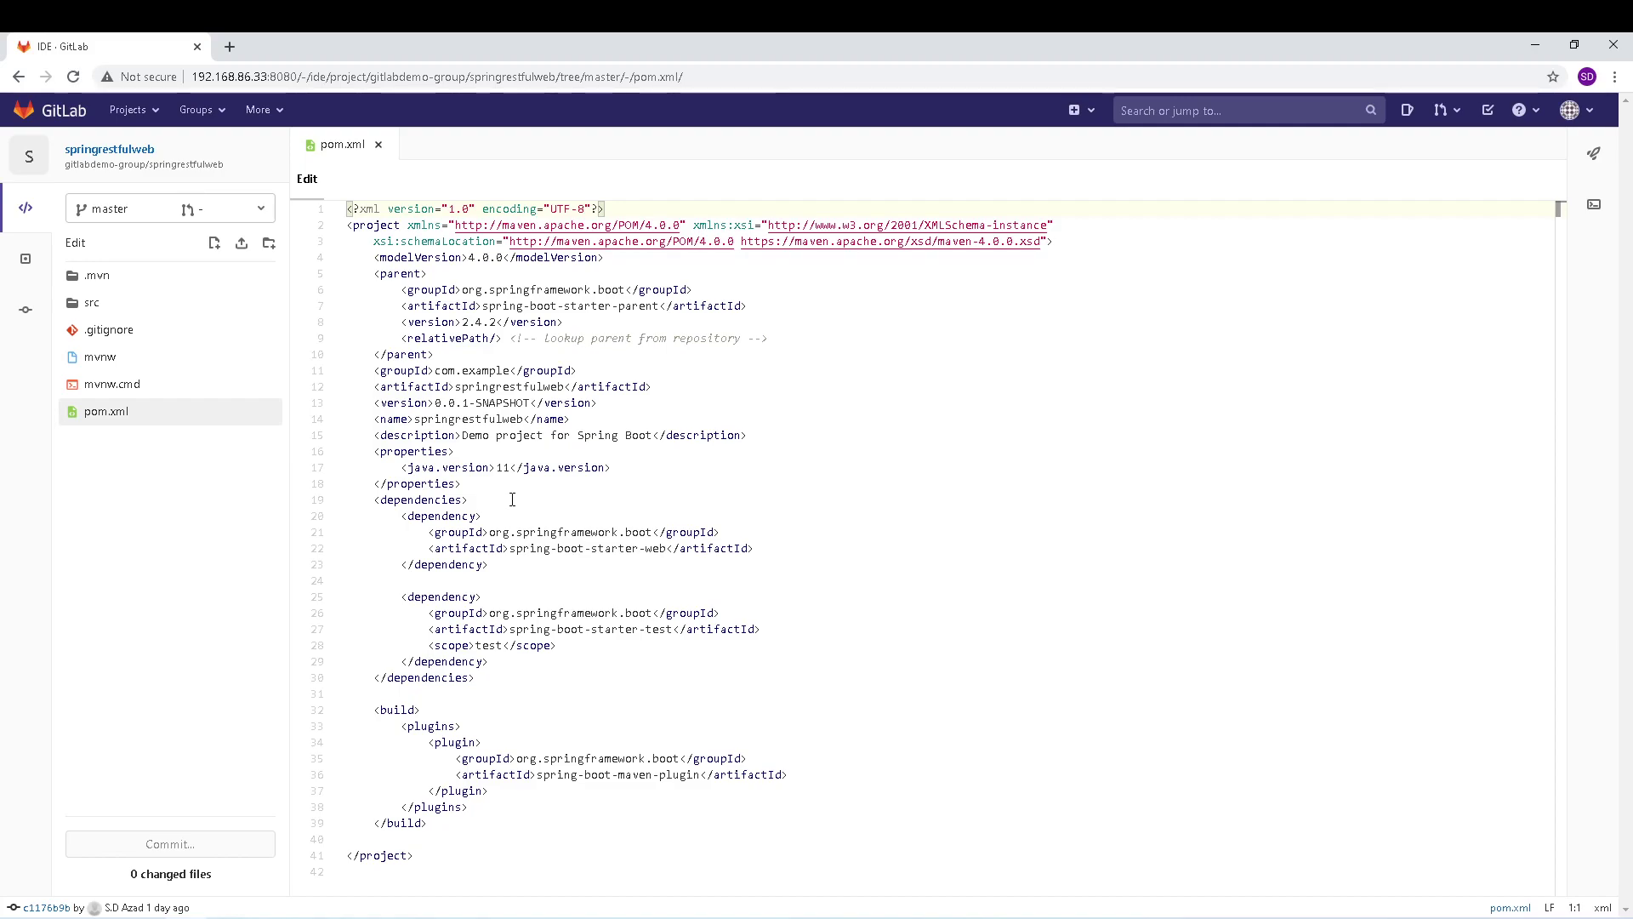
{"action": "left_click", "coordinate": [248, 217]}
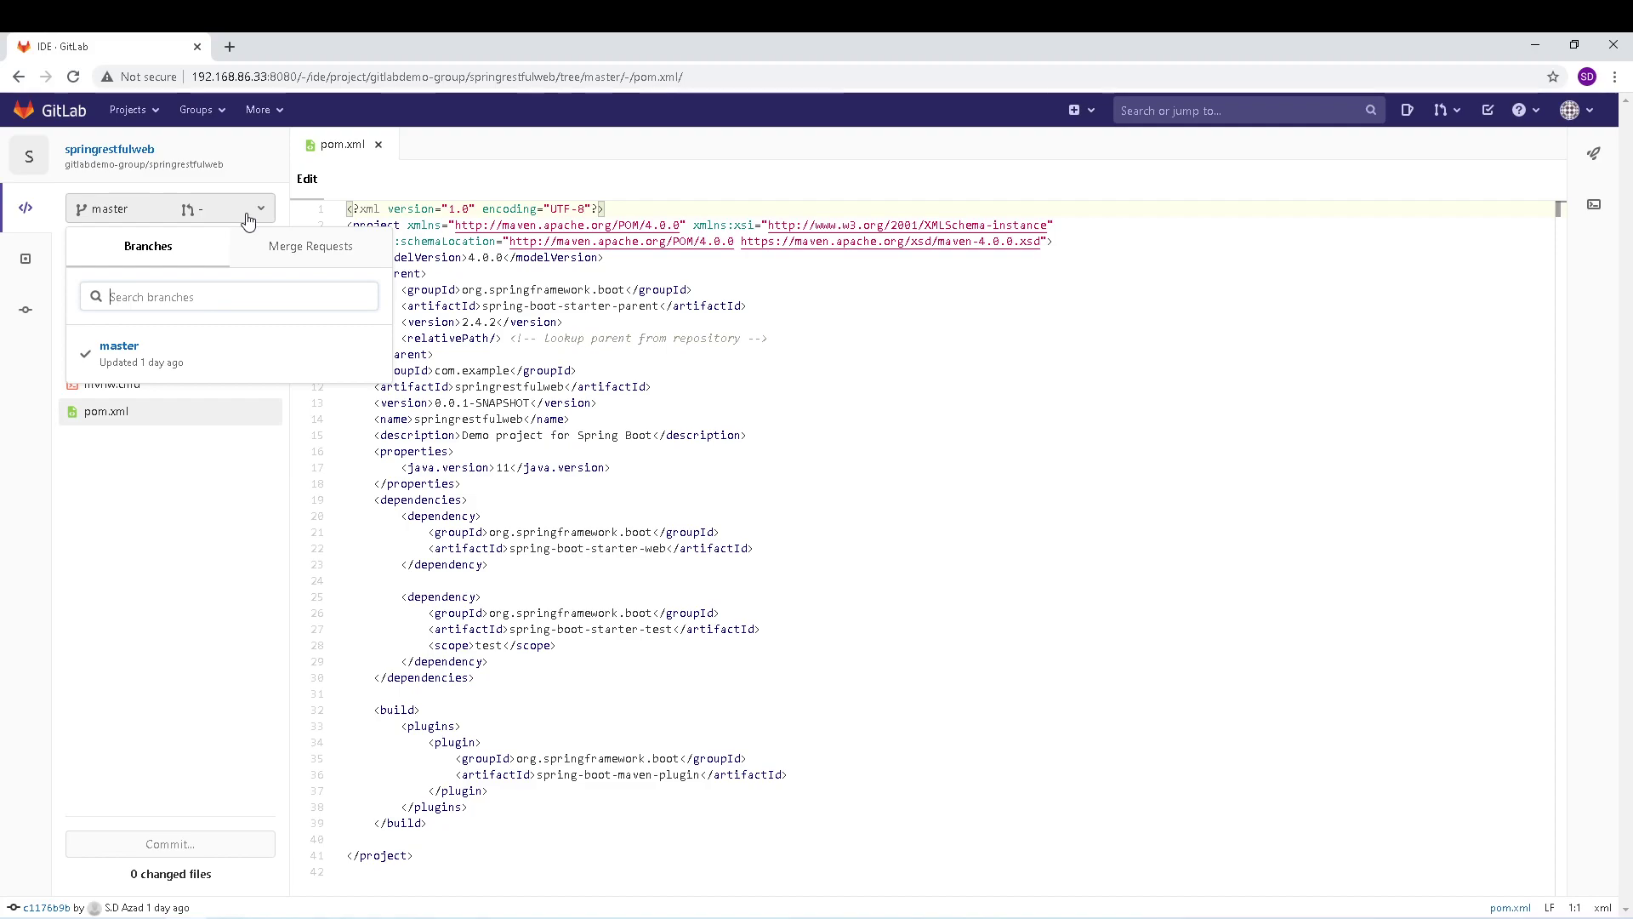
{"action": "left_click", "coordinate": [715, 517]}
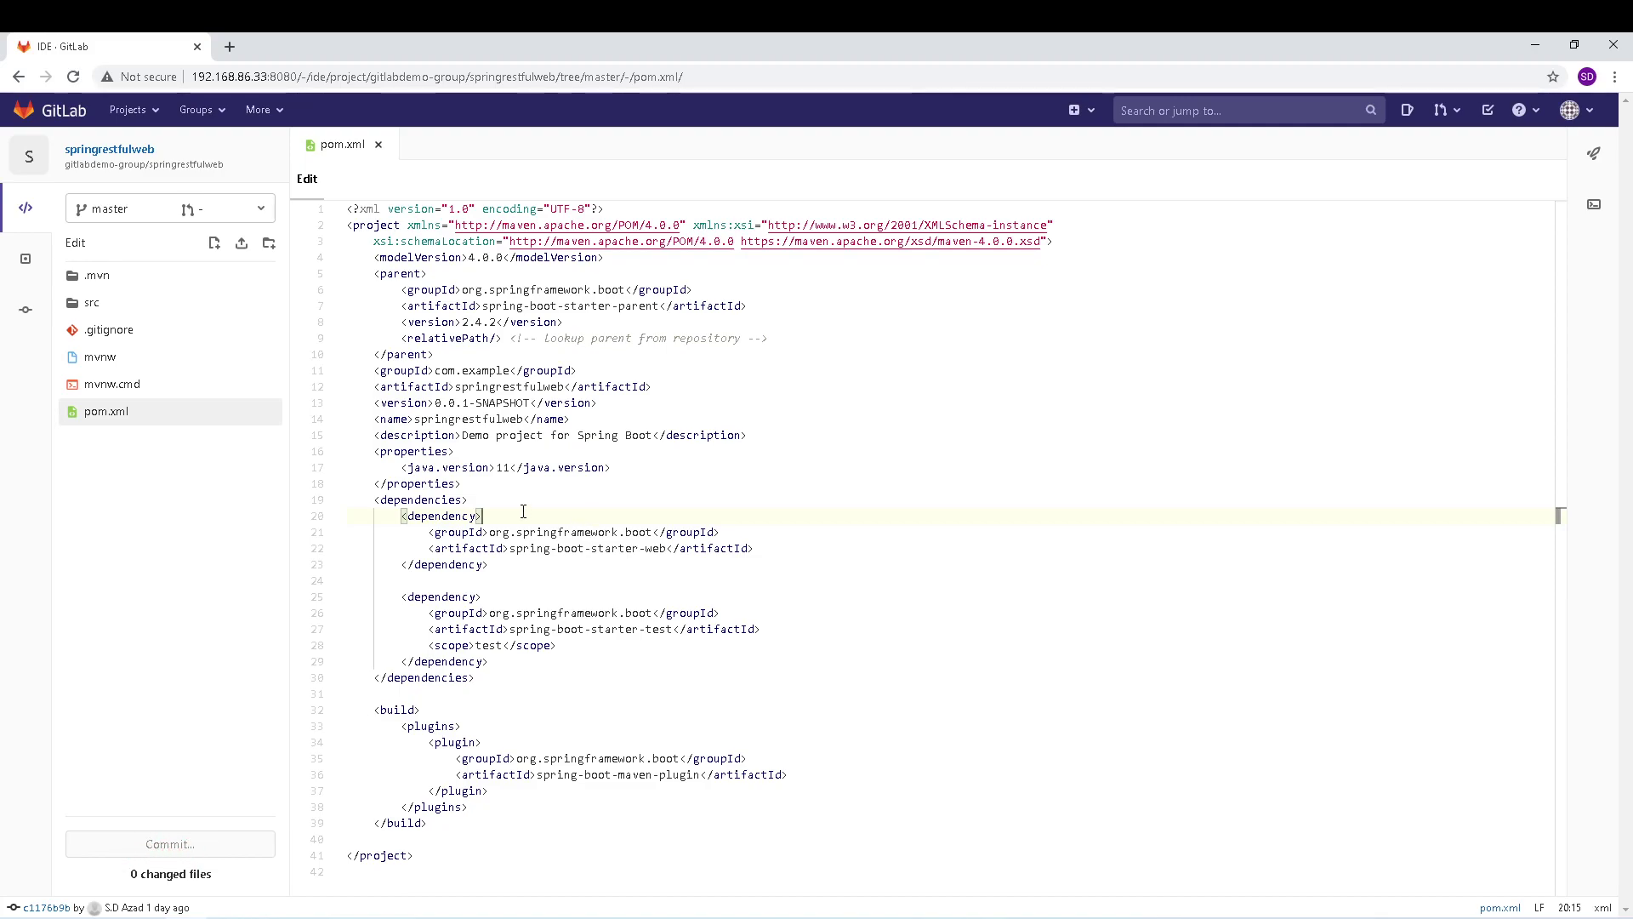
- Try deleting the spring-boot-starter-web dependency block from pom.xml and undo the deletion
{"action": "left_click_drag", "start_coordinate": [512, 567], "coordinate": [396, 516]}
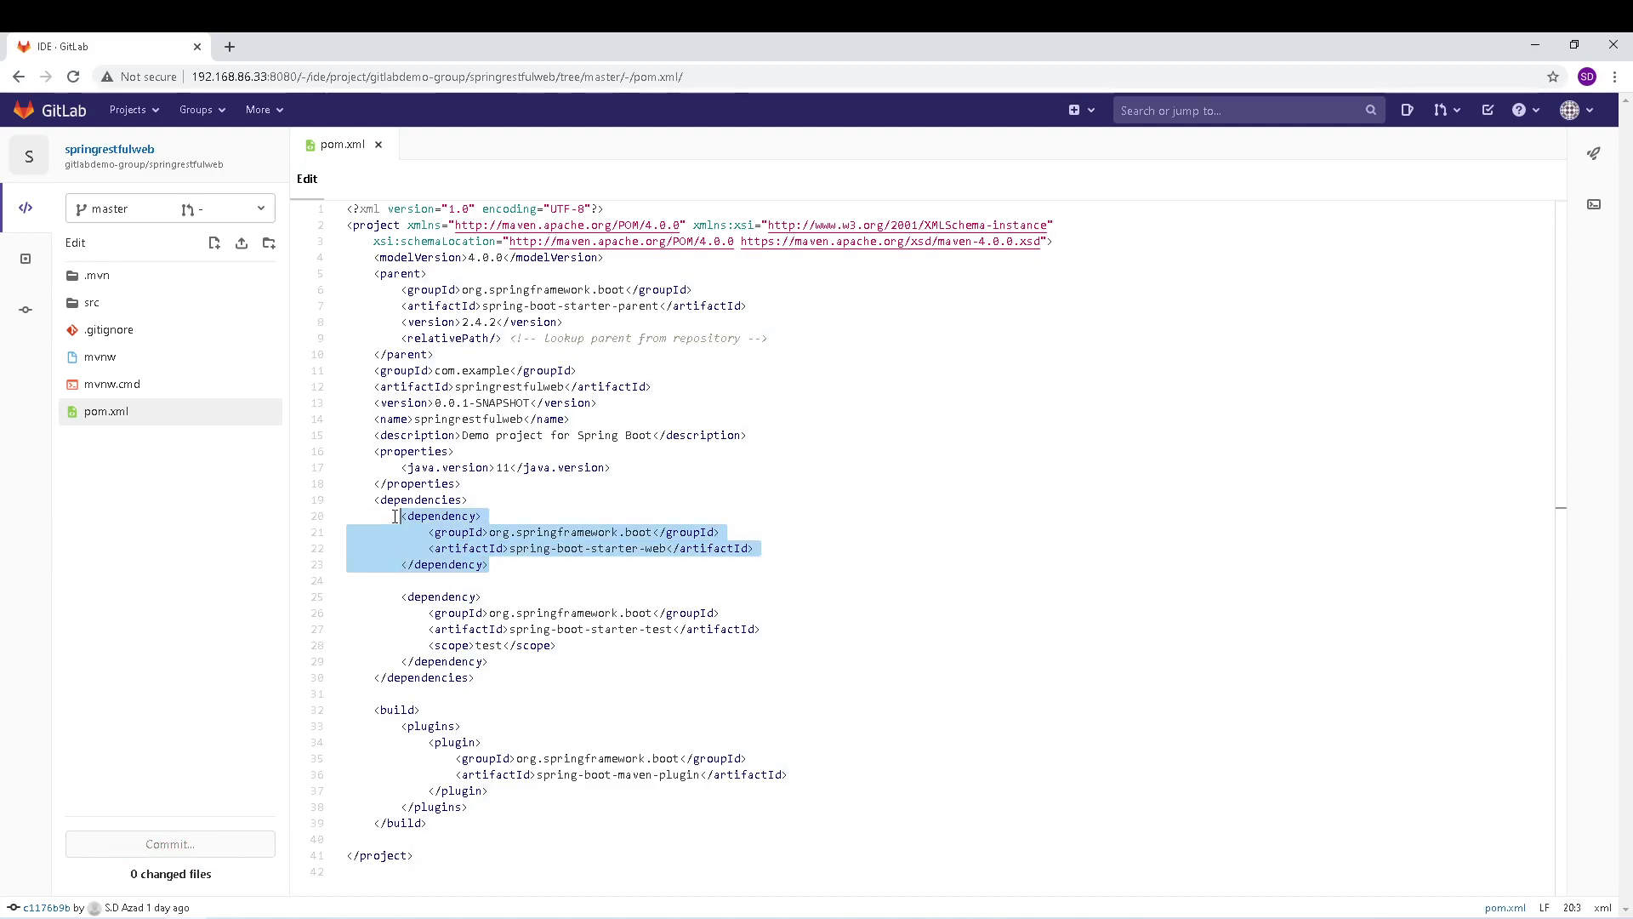
{"action": "key", "text": "Delete"}
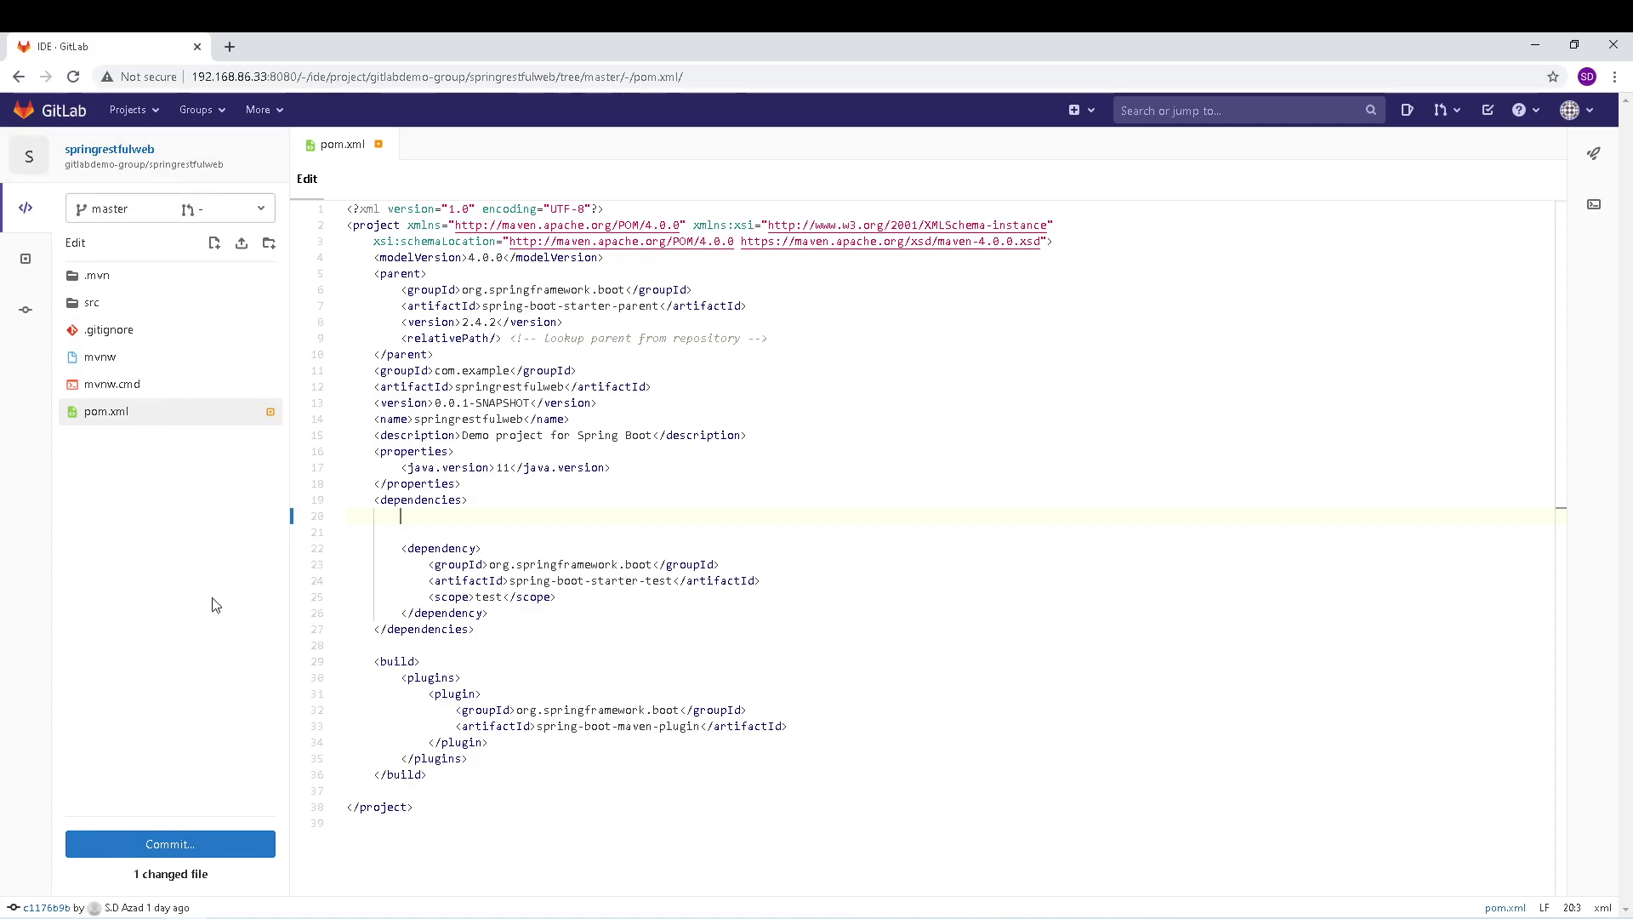
{"action": "left_click", "coordinate": [801, 649]}
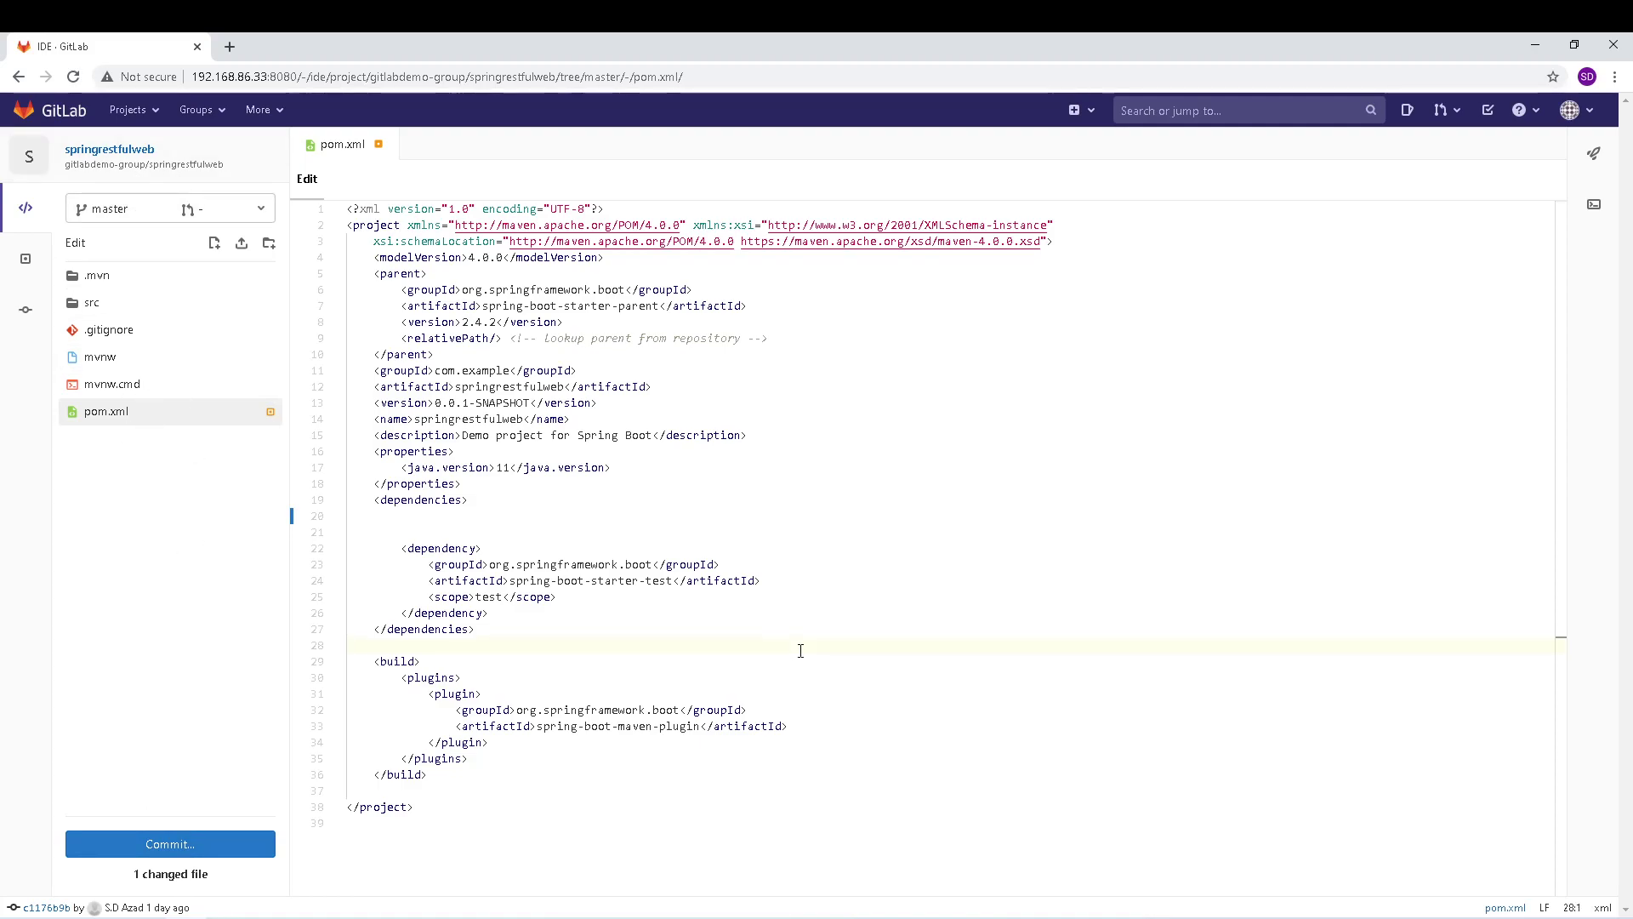
{"action": "key", "text": "ctrl+z"}
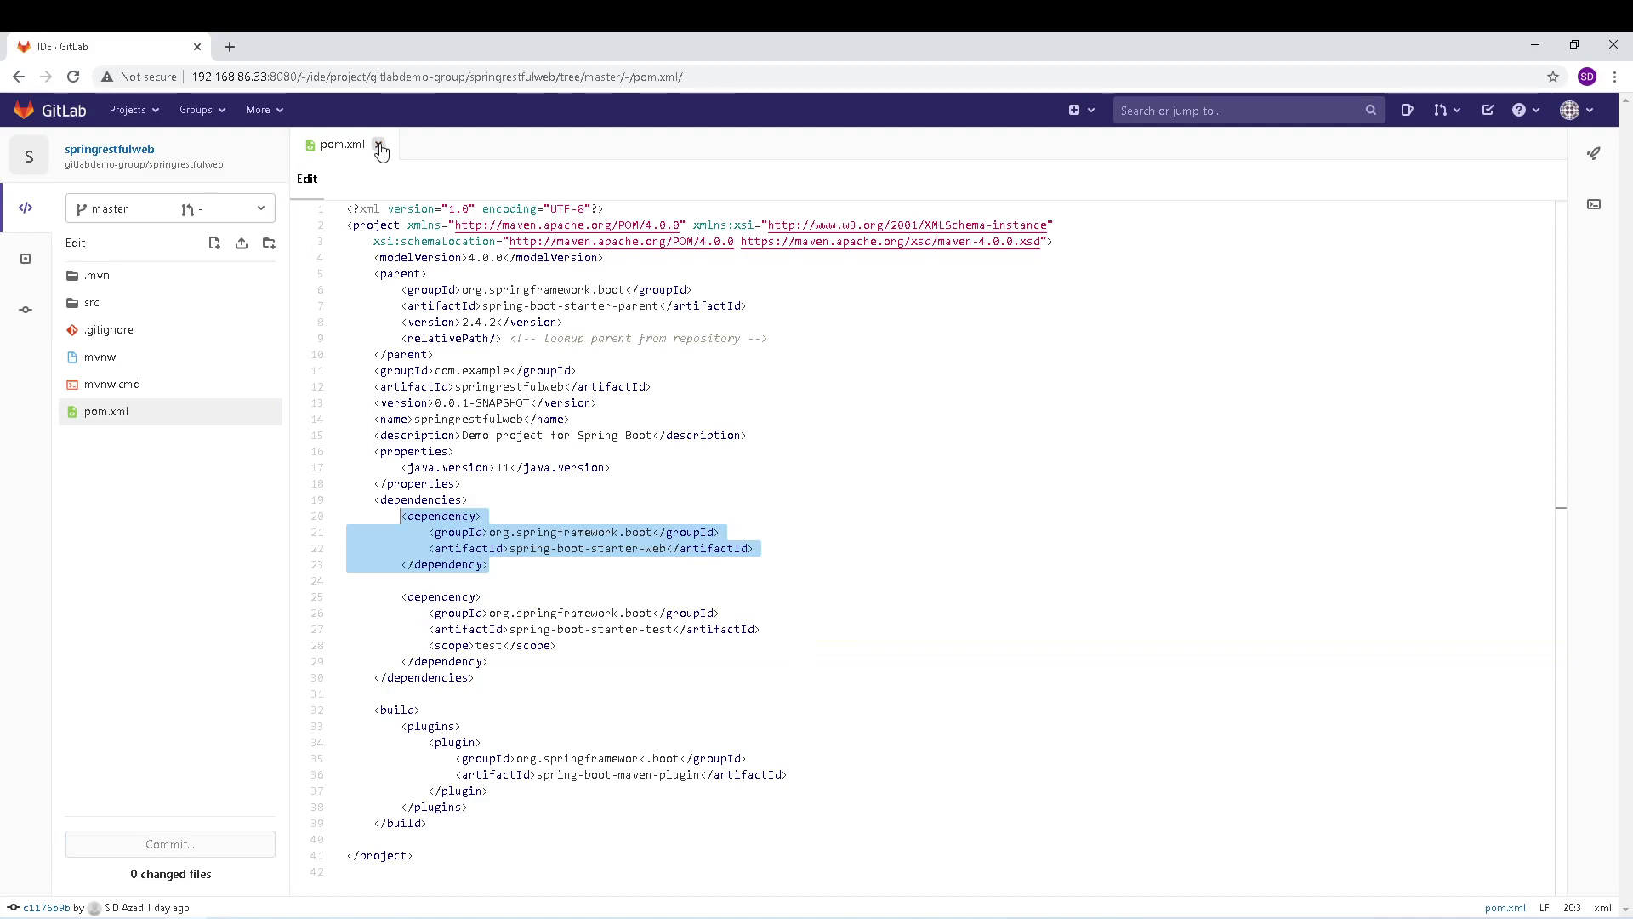
- Expand the src/main/java/com/example and src/main/resources folders in the file tree to examine the source structure
{"action": "left_click", "coordinate": [93, 304]}
{"action": "left_click", "coordinate": [115, 333]}
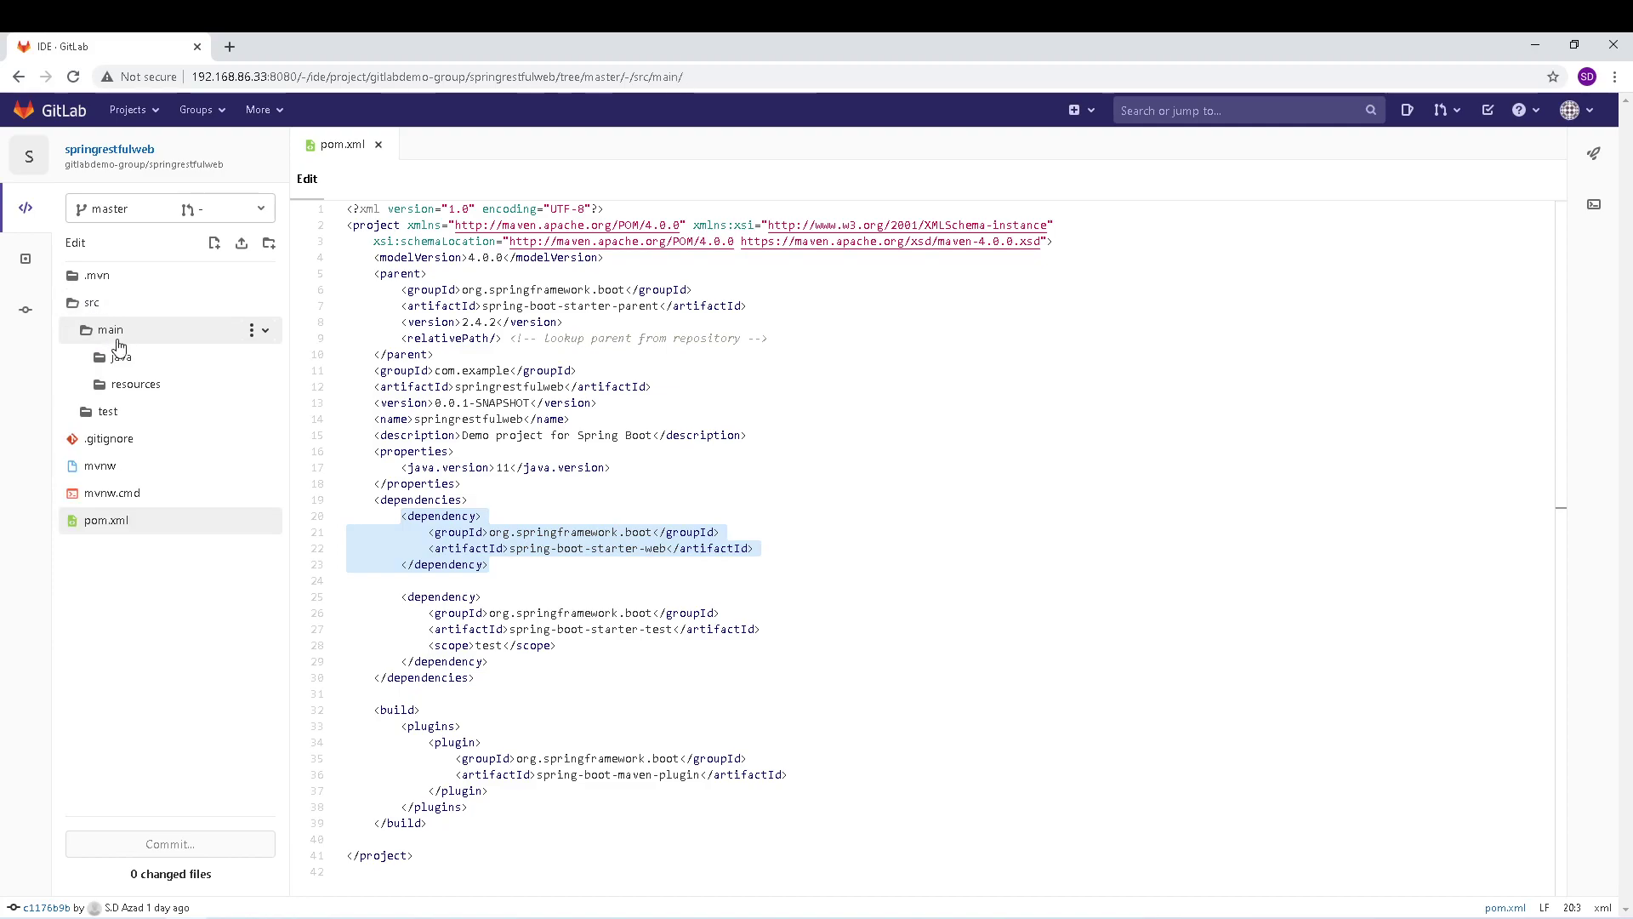
{"action": "left_click", "coordinate": [119, 350]}
{"action": "left_click", "coordinate": [133, 384]}
{"action": "left_click", "coordinate": [142, 415]}
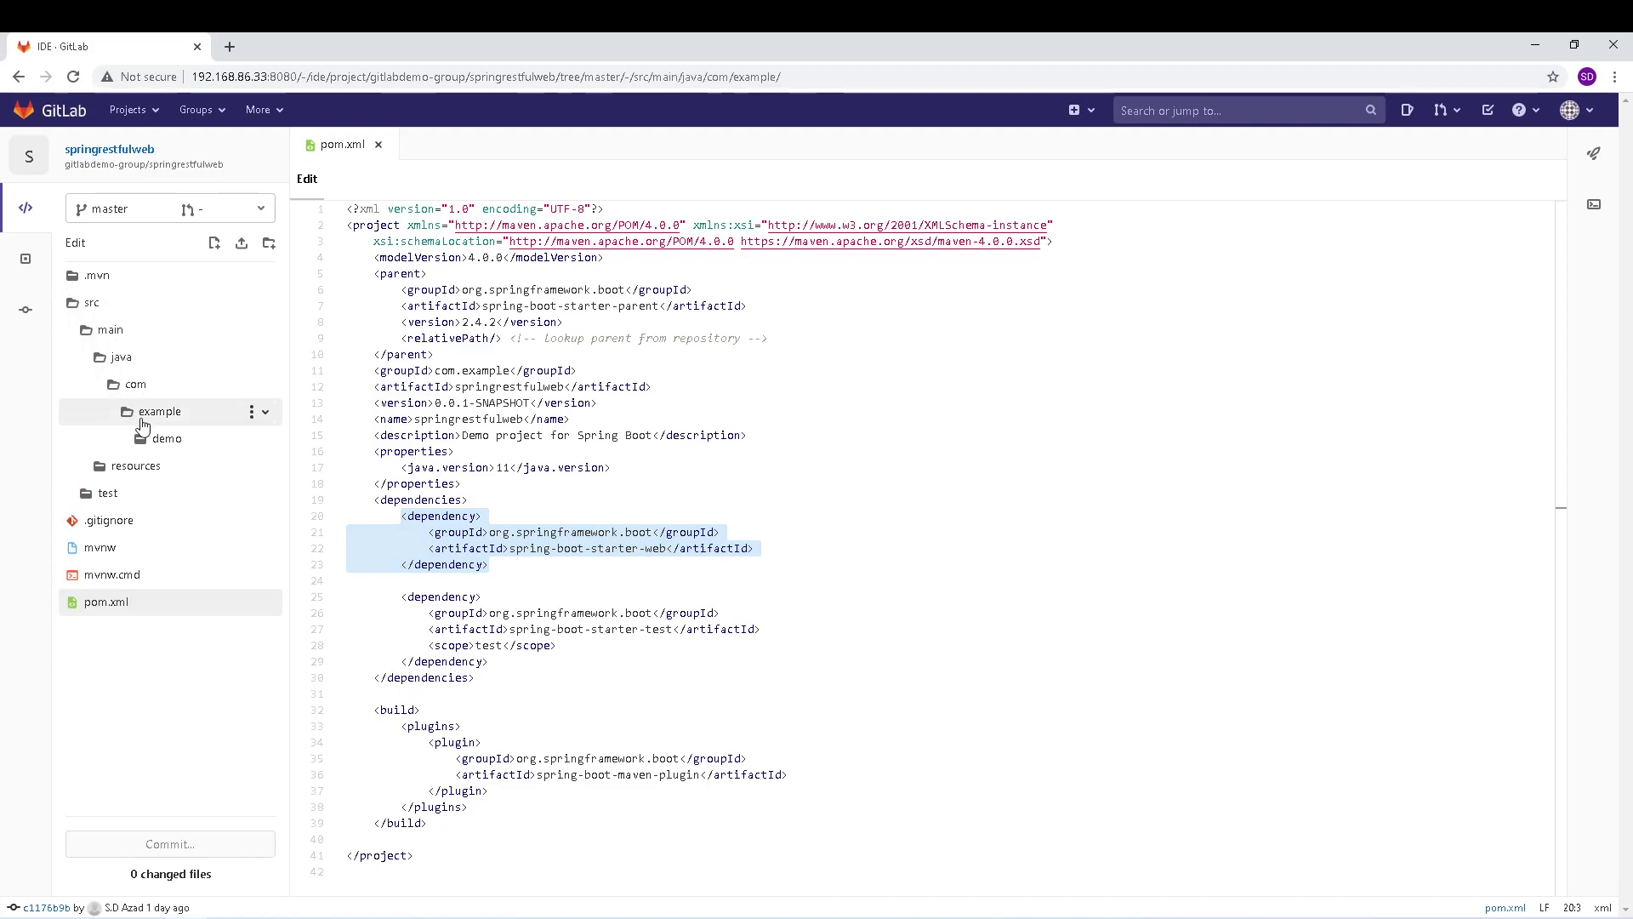
{"action": "left_click", "coordinate": [151, 465]}
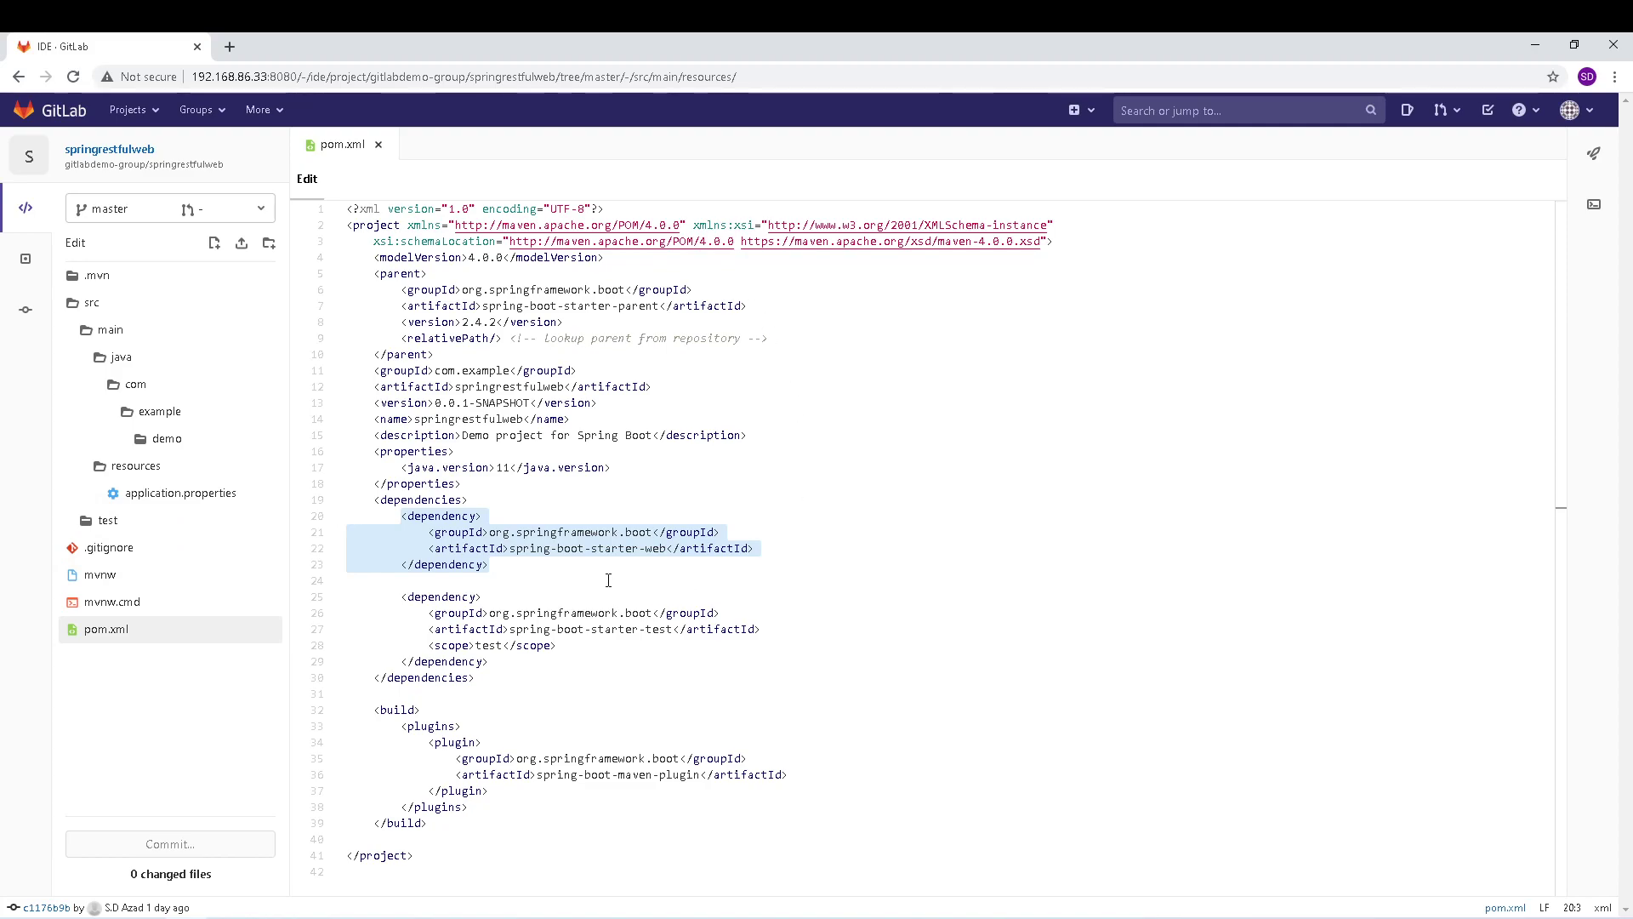
{"action": "left_click", "coordinate": [623, 473]}
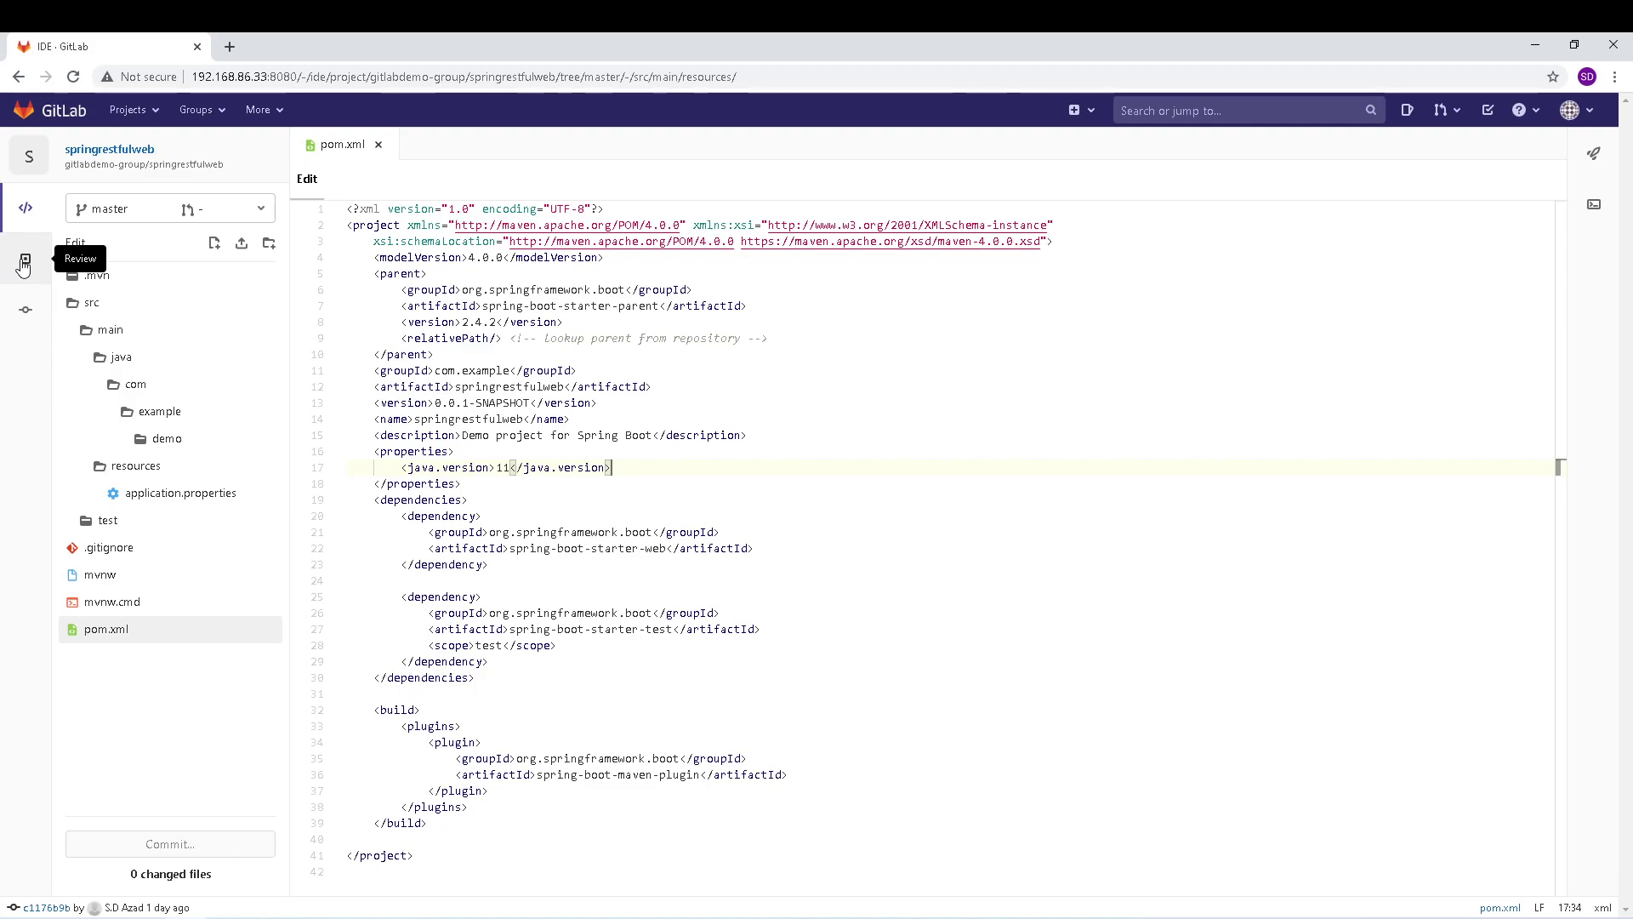
- Leave the Web IDE and reopen the repository file list of the springrestfulweb project
{"action": "left_click", "coordinate": [18, 77]}
{"action": "left_click", "coordinate": [19, 77]}
{"action": "left_click", "coordinate": [19, 76]}
{"action": "left_click", "coordinate": [13, 79]}
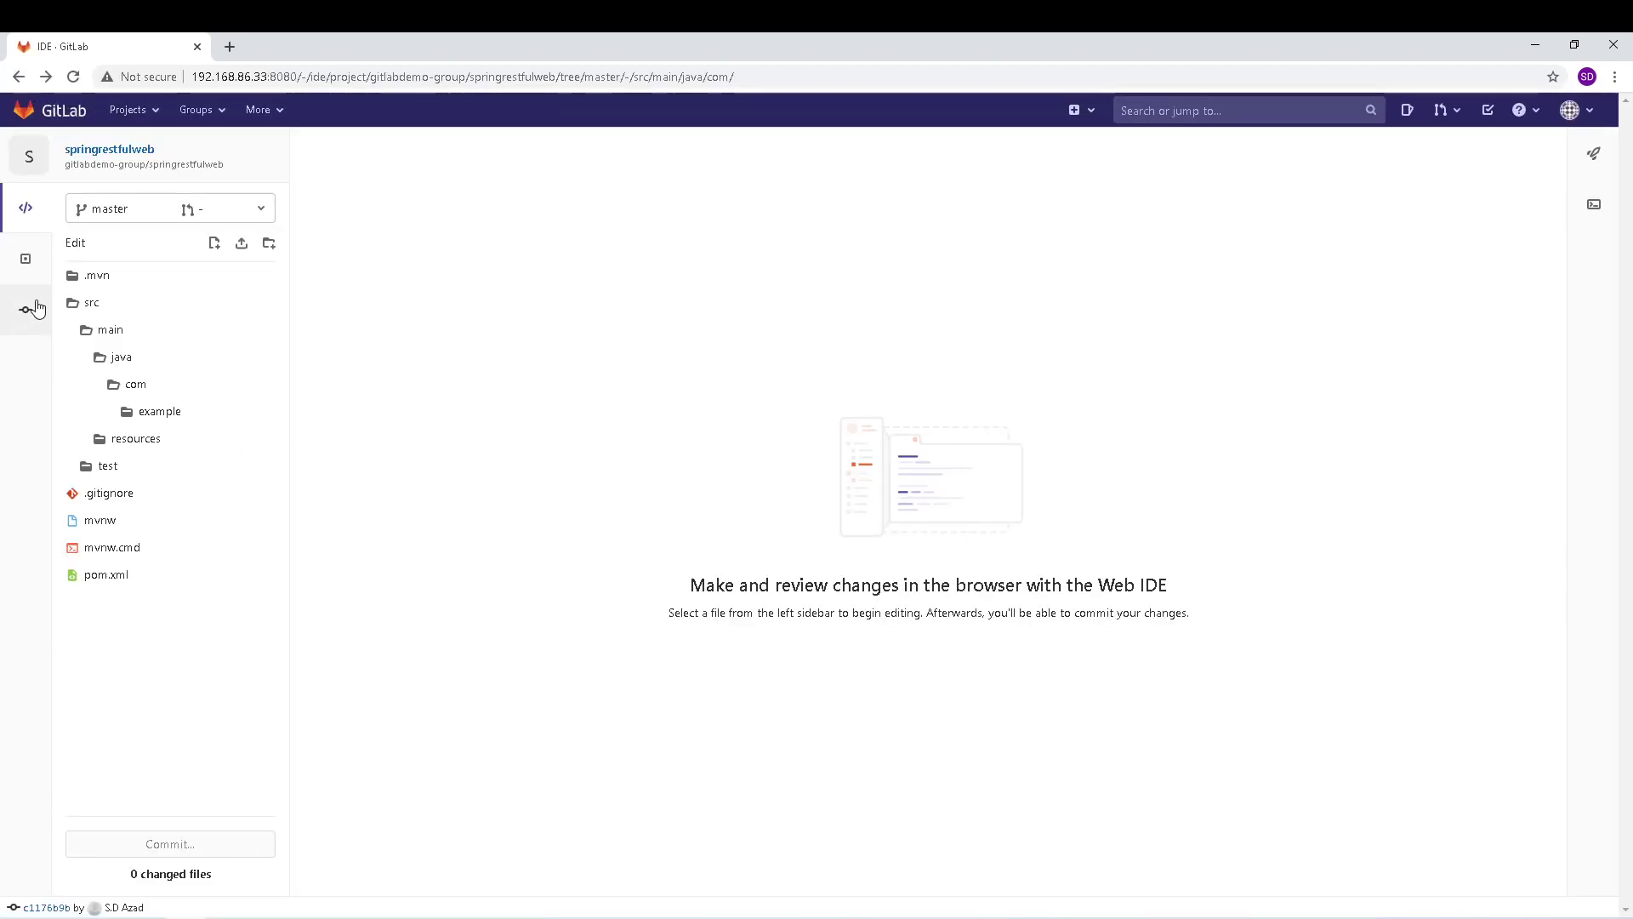
{"action": "left_click", "coordinate": [127, 110]}
{"action": "left_click", "coordinate": [143, 151]}
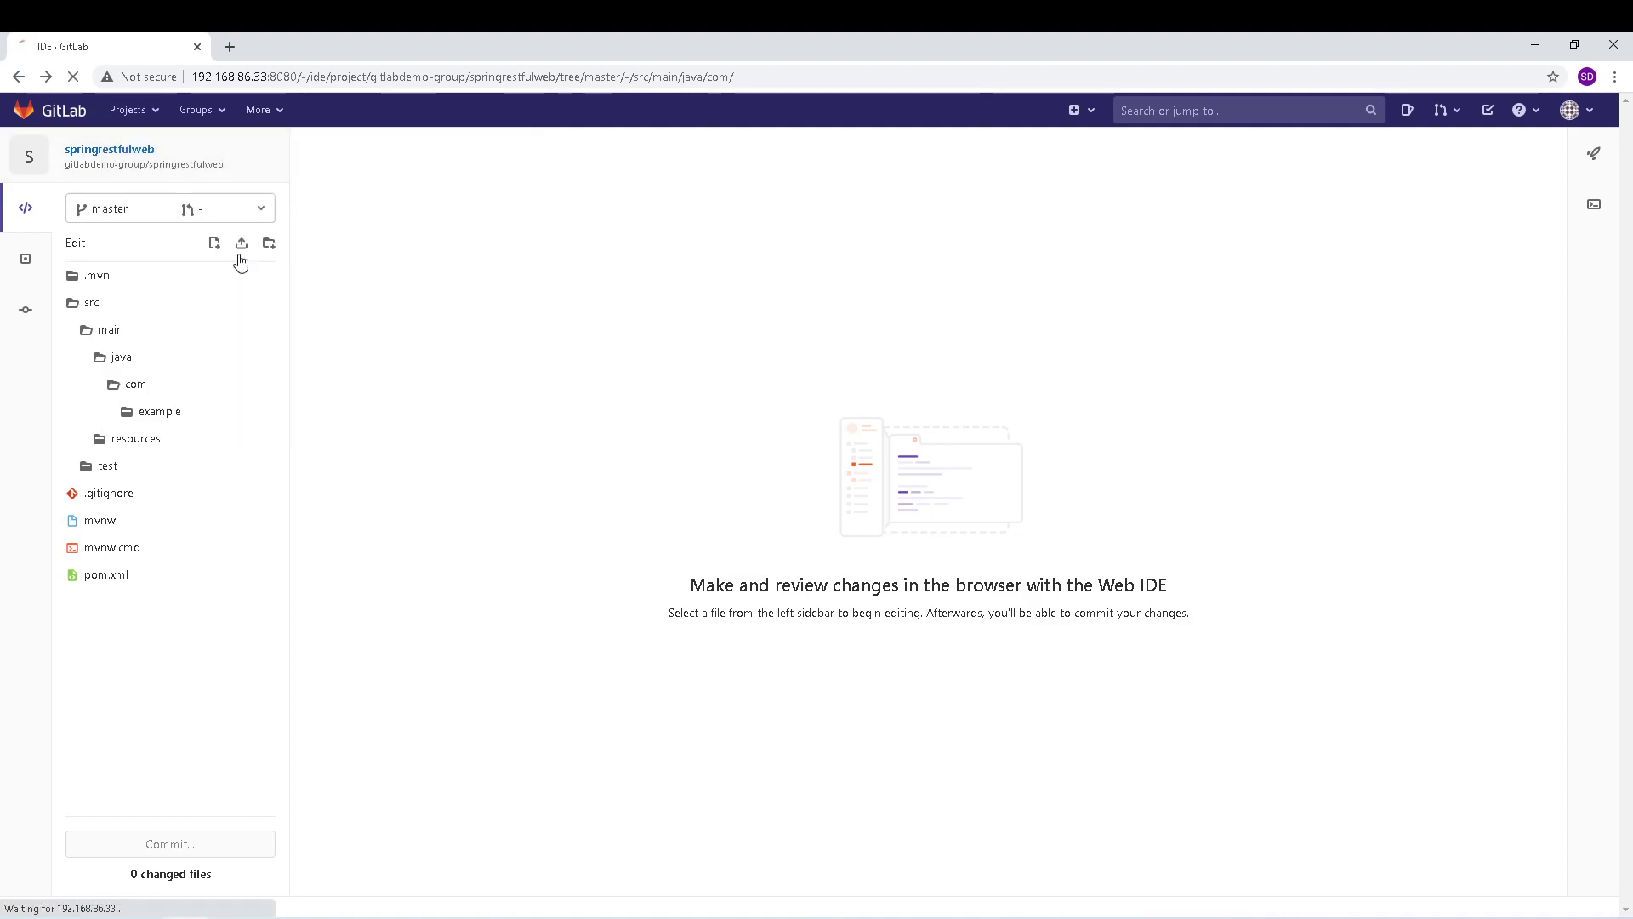
{"action": "left_click", "coordinate": [394, 546]}
{"action": "mouse_move", "coordinate": [77, 340]}
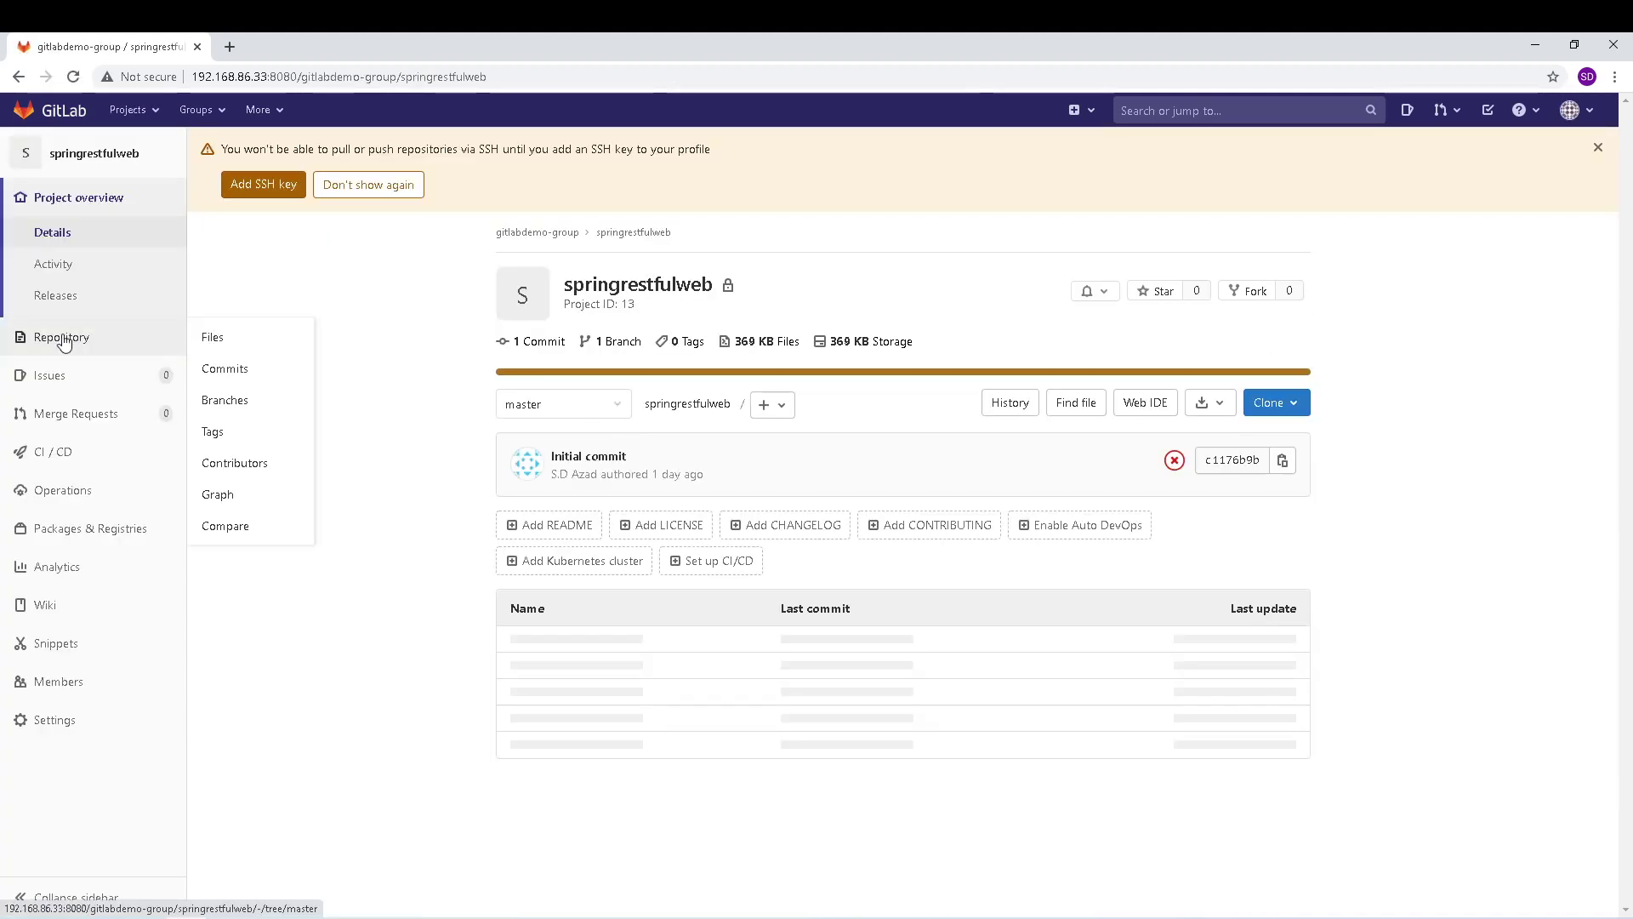
{"action": "left_click", "coordinate": [74, 337]}
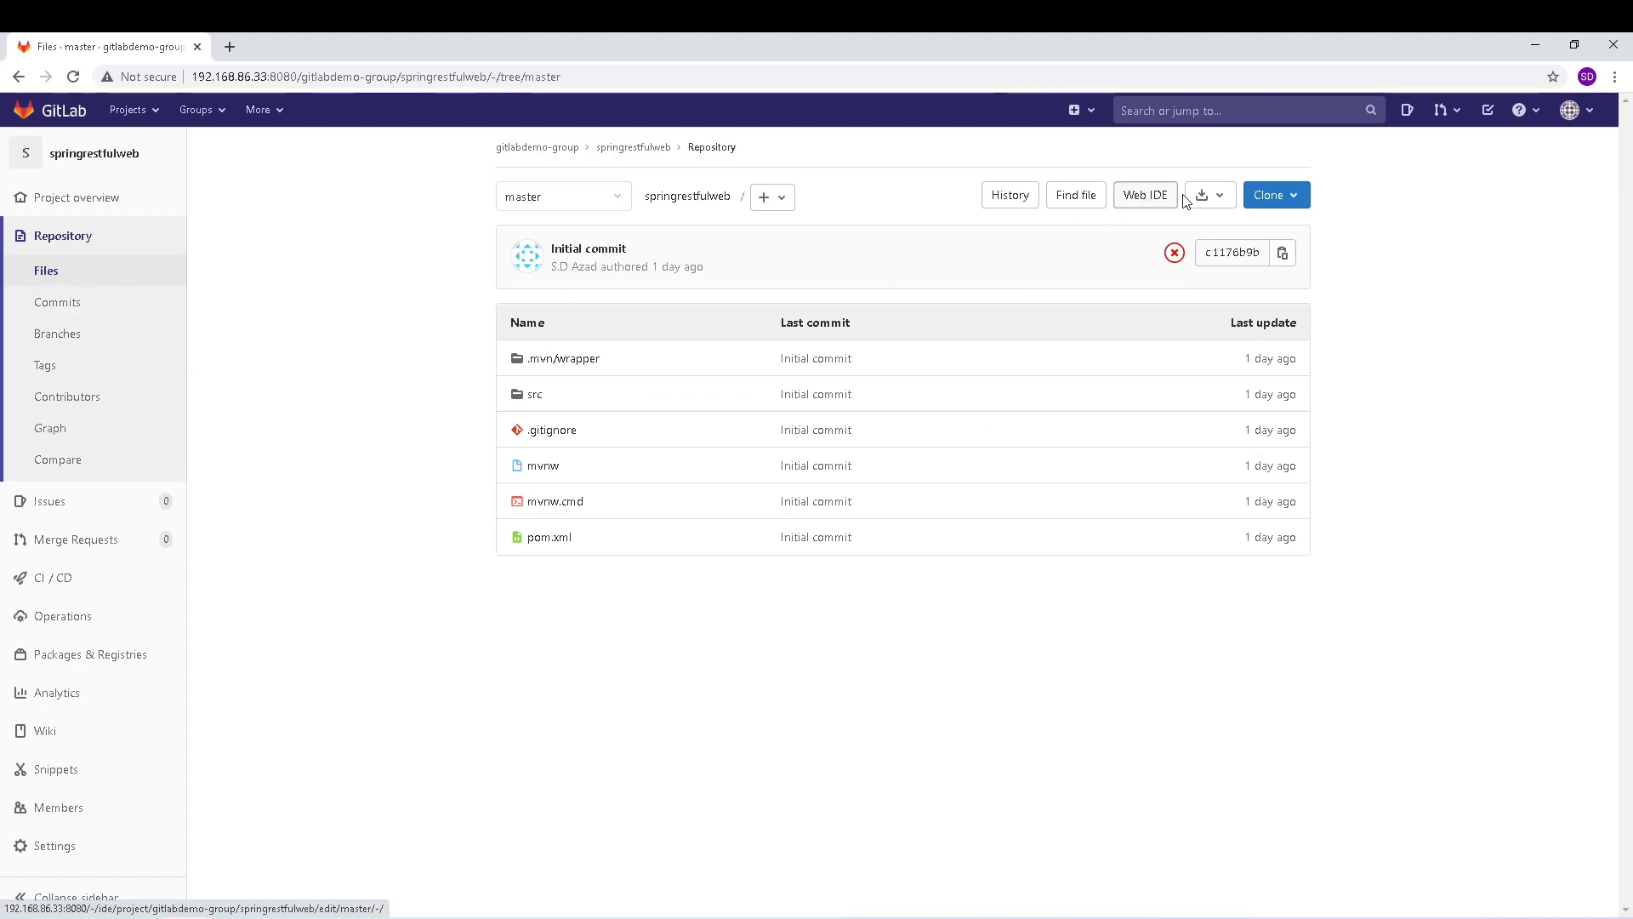
- Check the source code download formats and the SSH and HTTP clone addresses of the repository
{"action": "left_click", "coordinate": [1218, 199]}
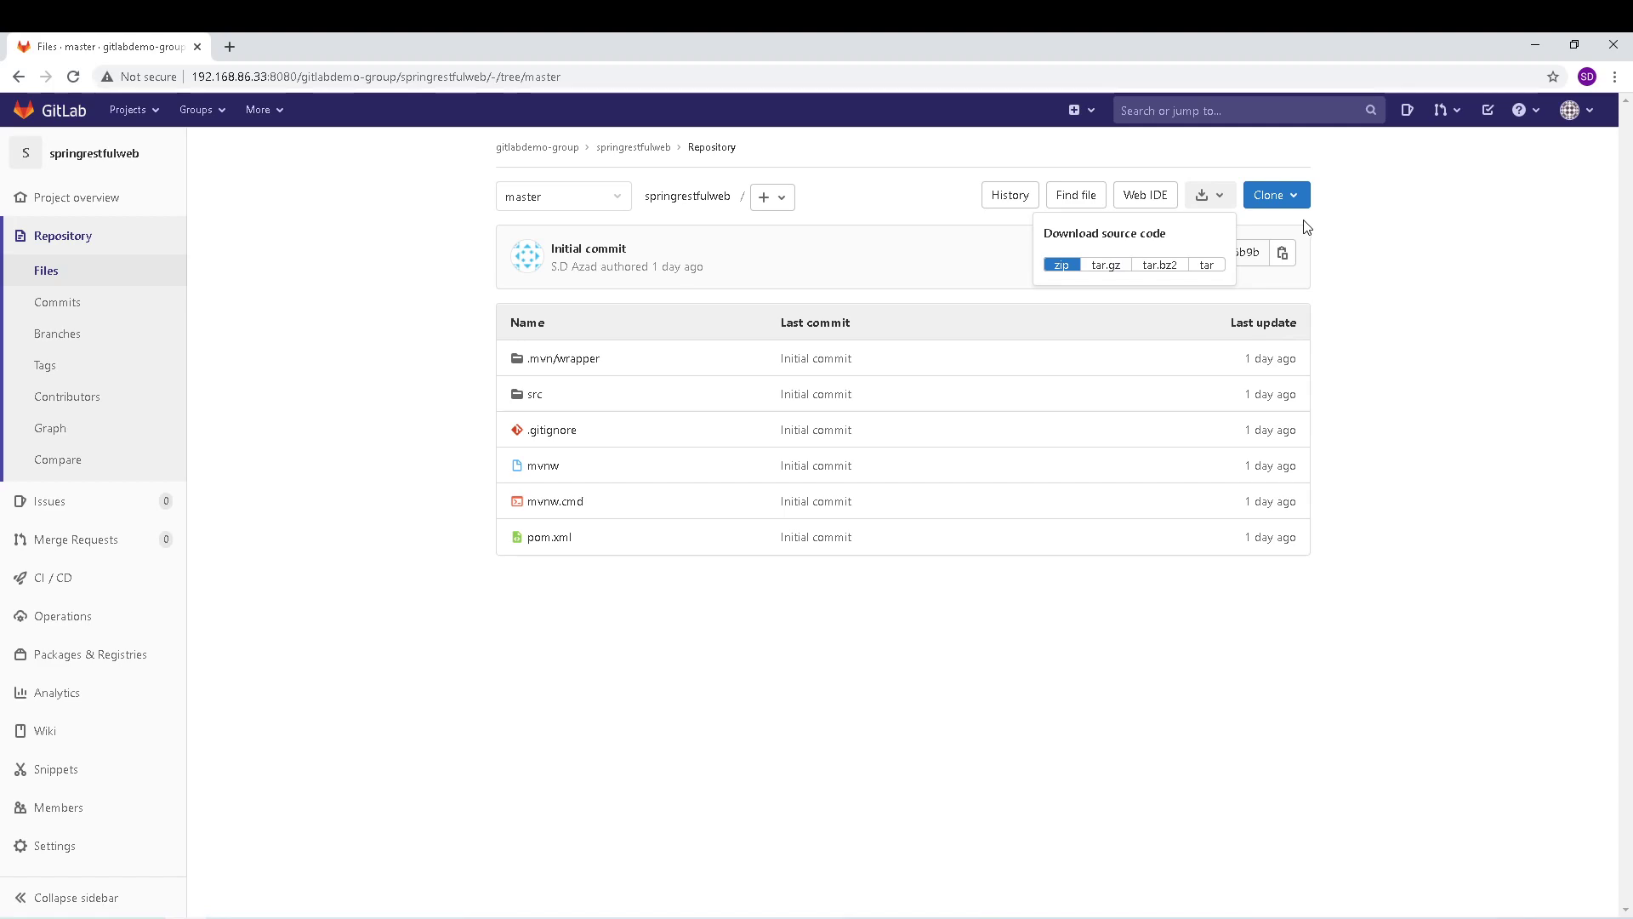
{"action": "left_click", "coordinate": [1292, 200]}
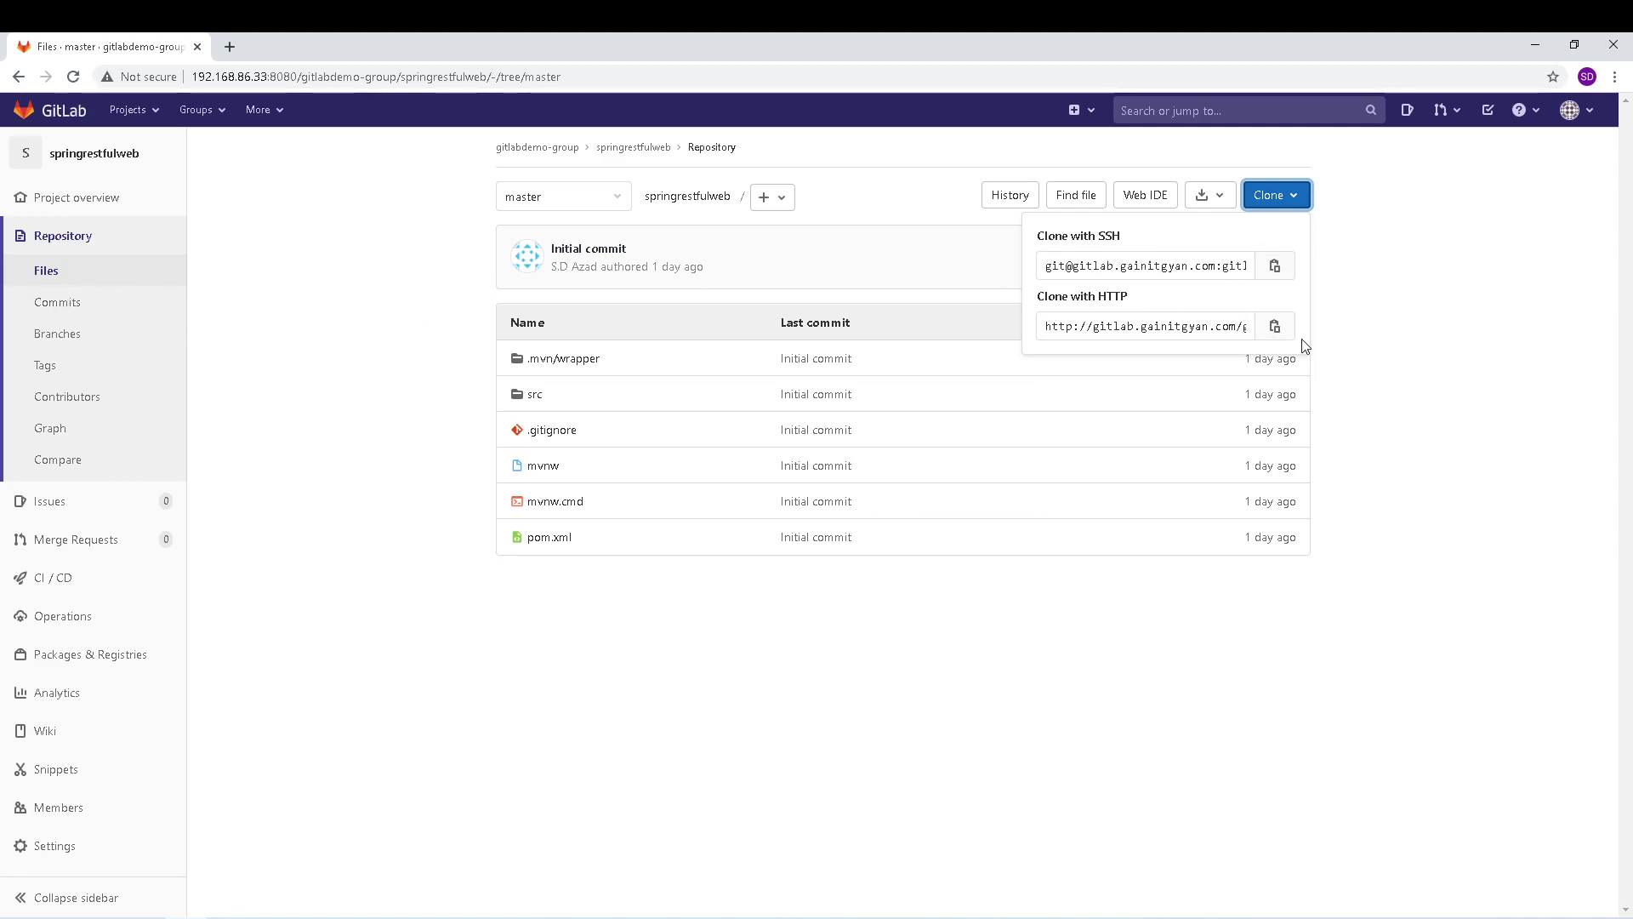
{"action": "left_click", "coordinate": [1462, 267]}
- Open the springrestfulweb project overview and view the repository's commit list for the master branch
{"action": "left_click", "coordinate": [103, 200]}
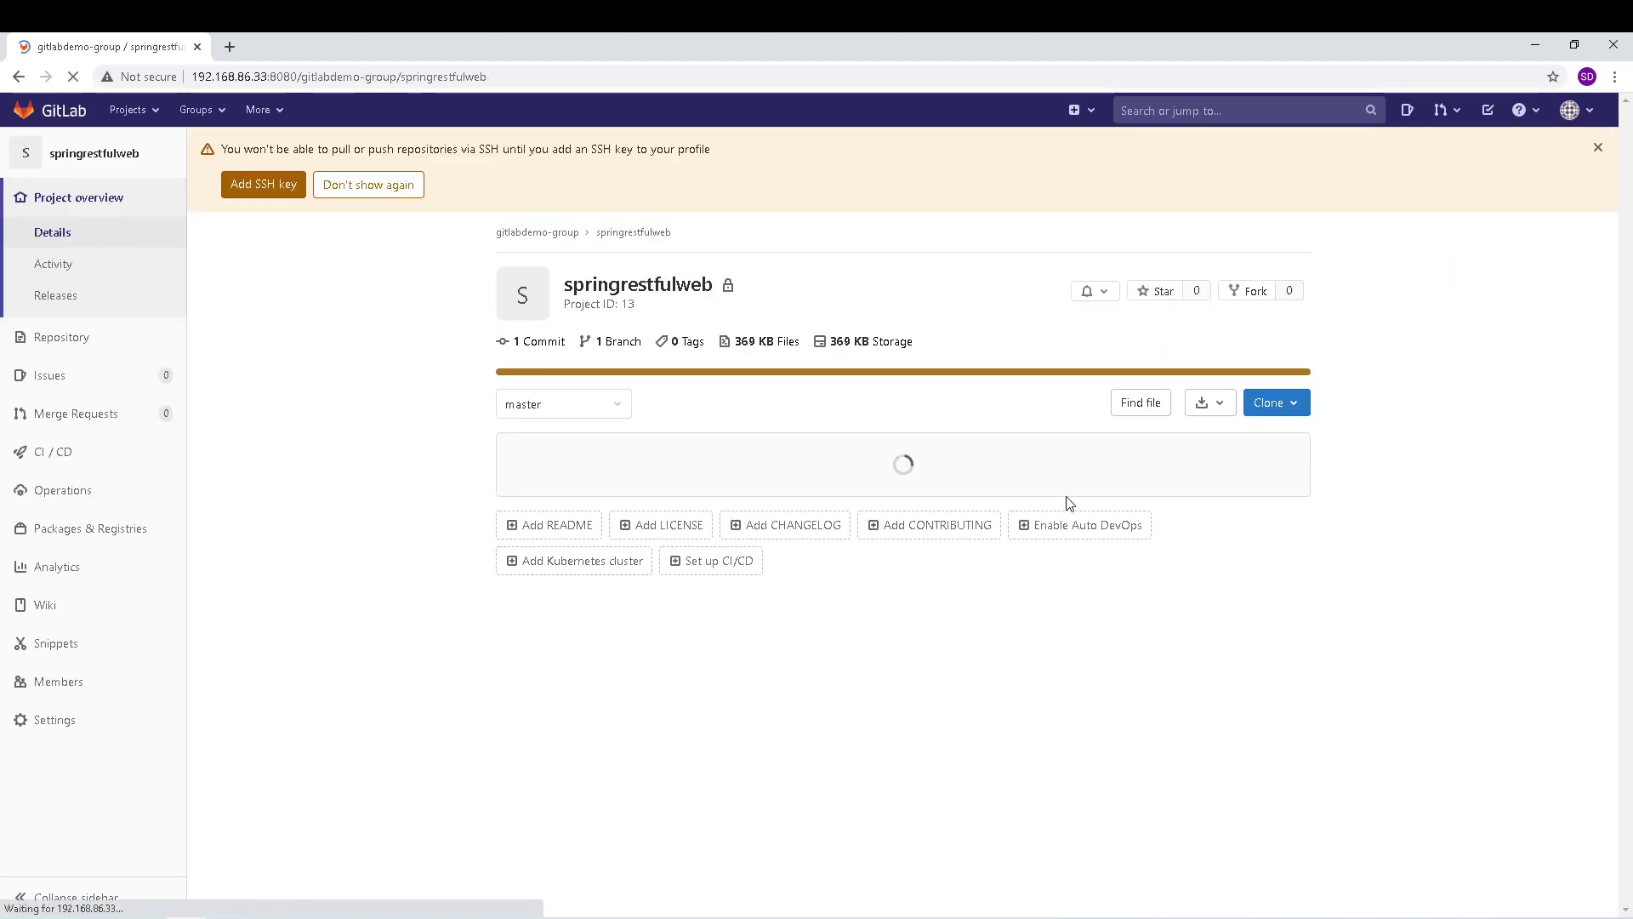
{"action": "mouse_move", "coordinate": [40, 357]}
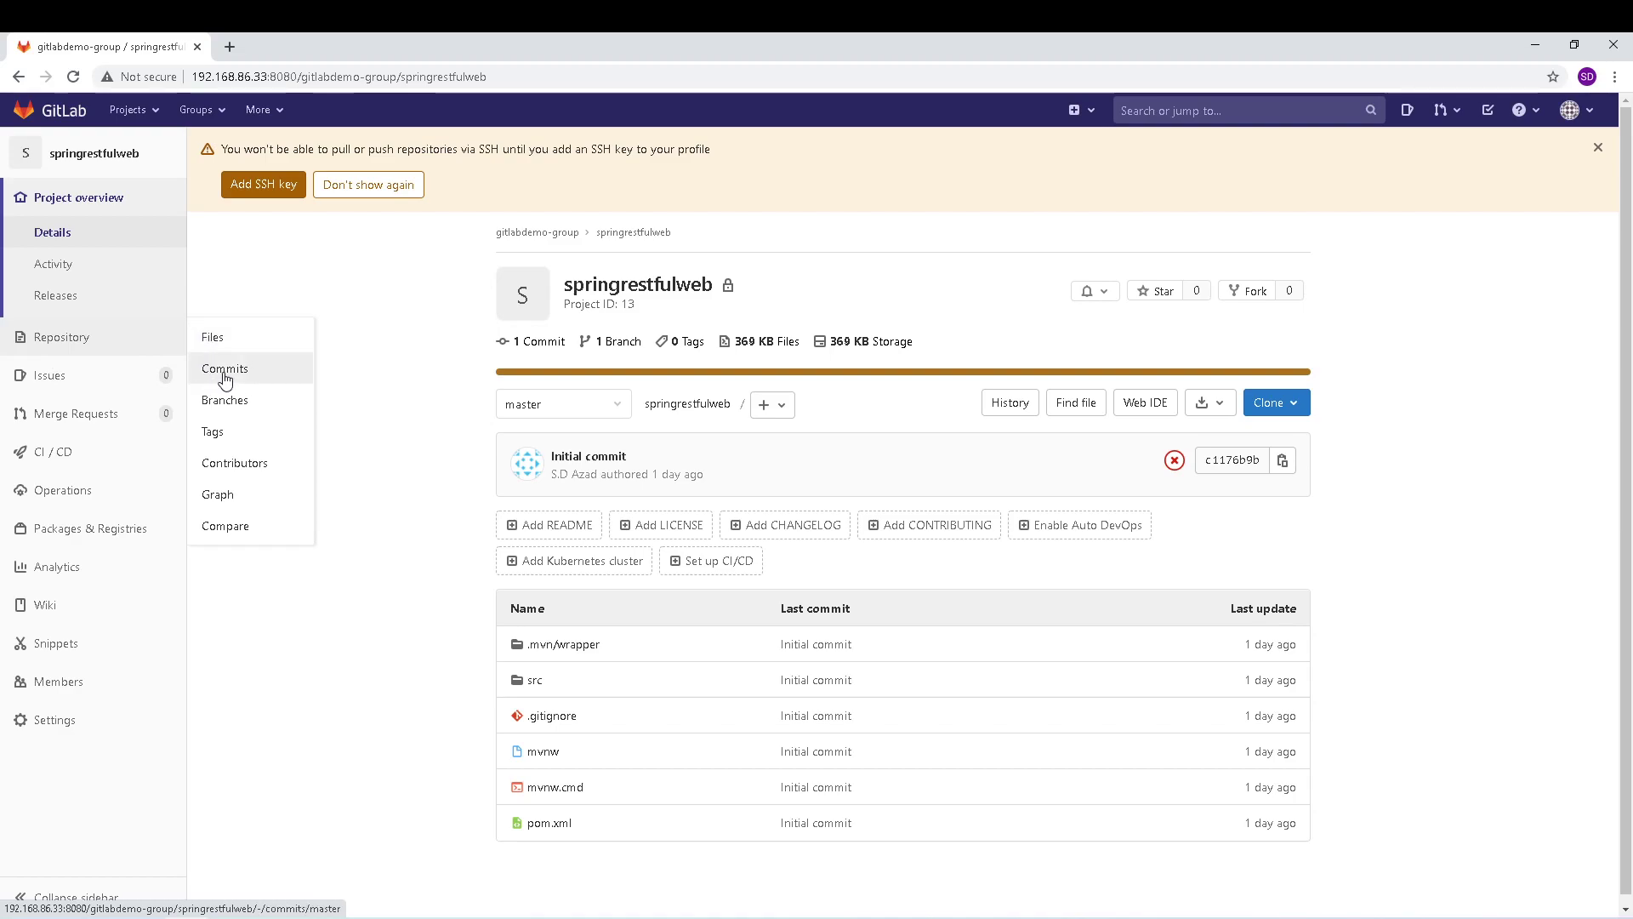
{"action": "left_click", "coordinate": [225, 372]}
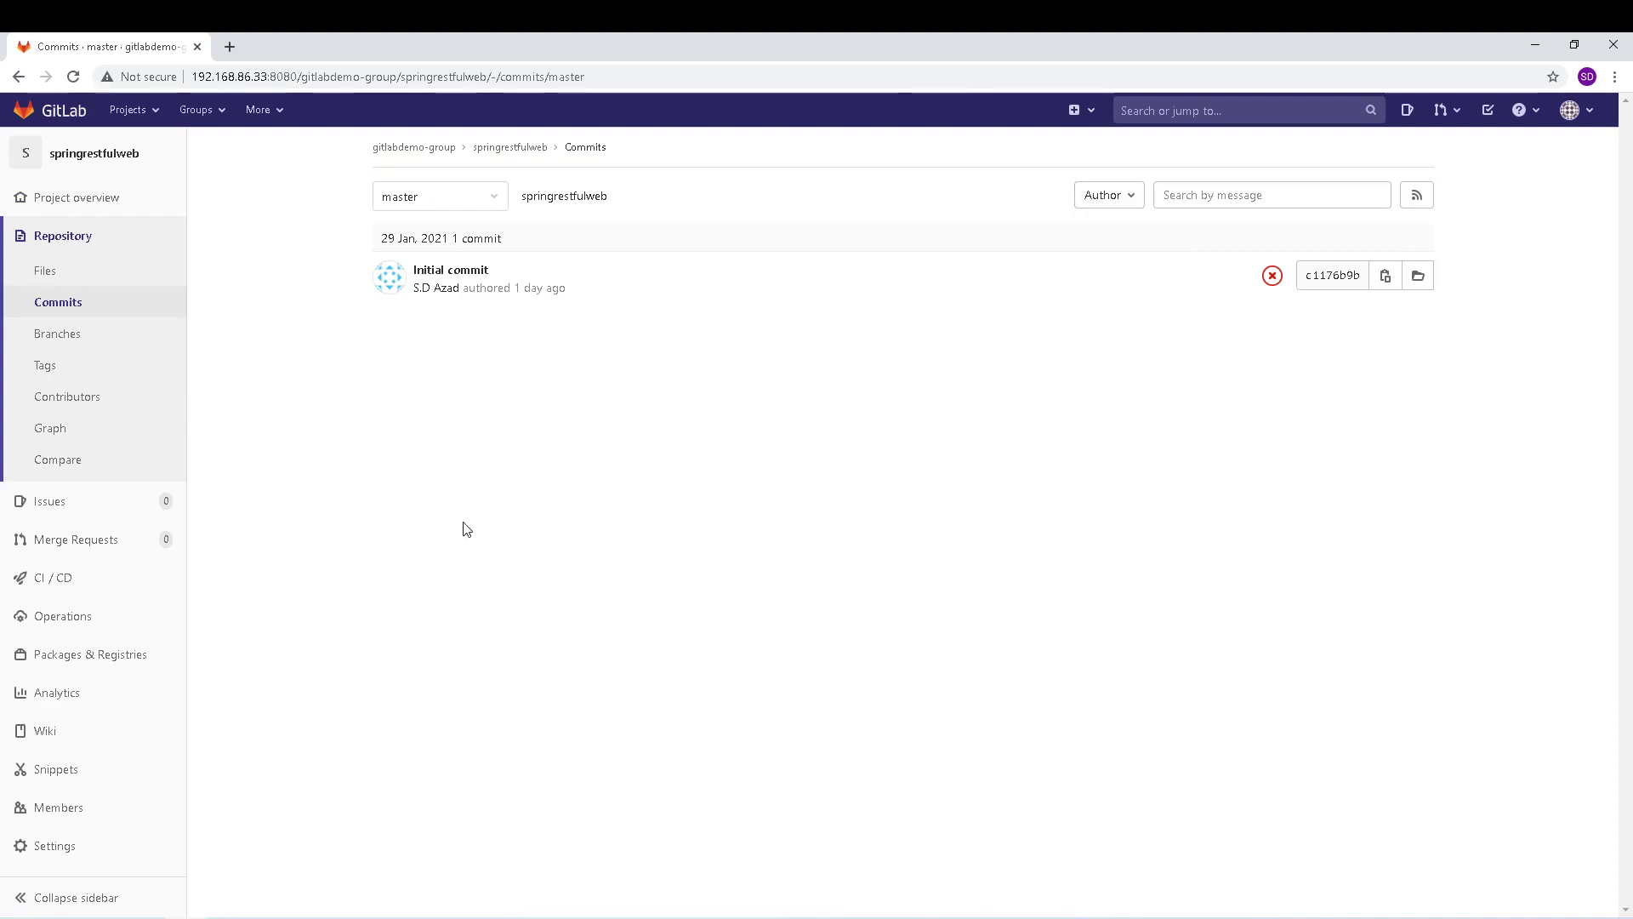
- Create a branch named develop from master in the repository and check the branch switcher
{"action": "left_click", "coordinate": [76, 341]}
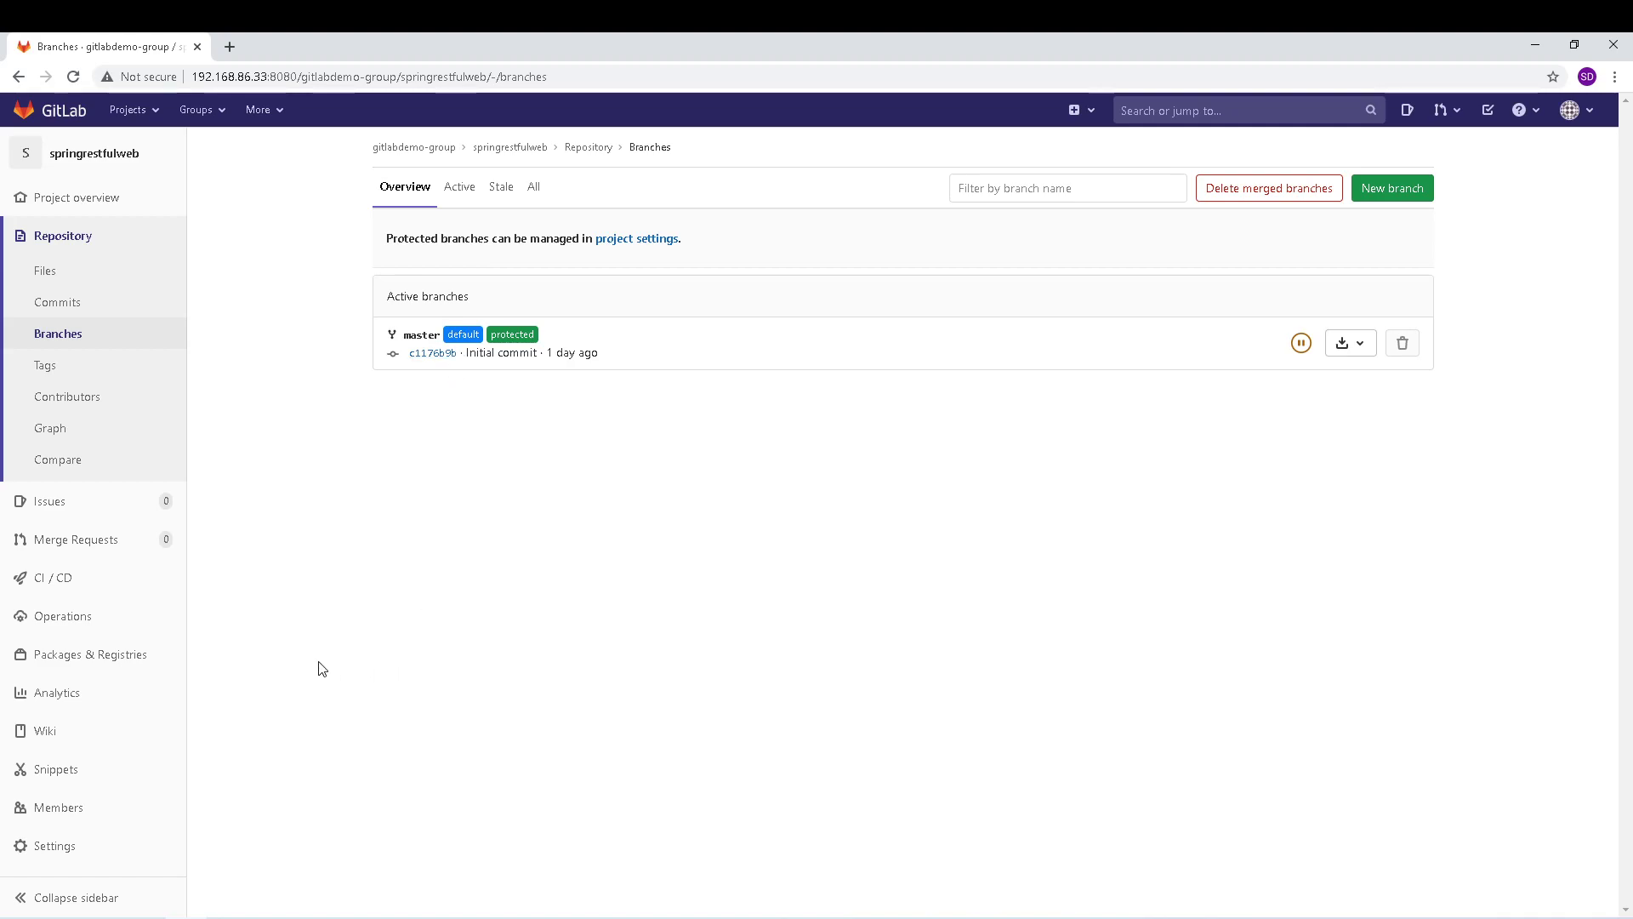
{"action": "mouse_move", "coordinate": [141, 591]}
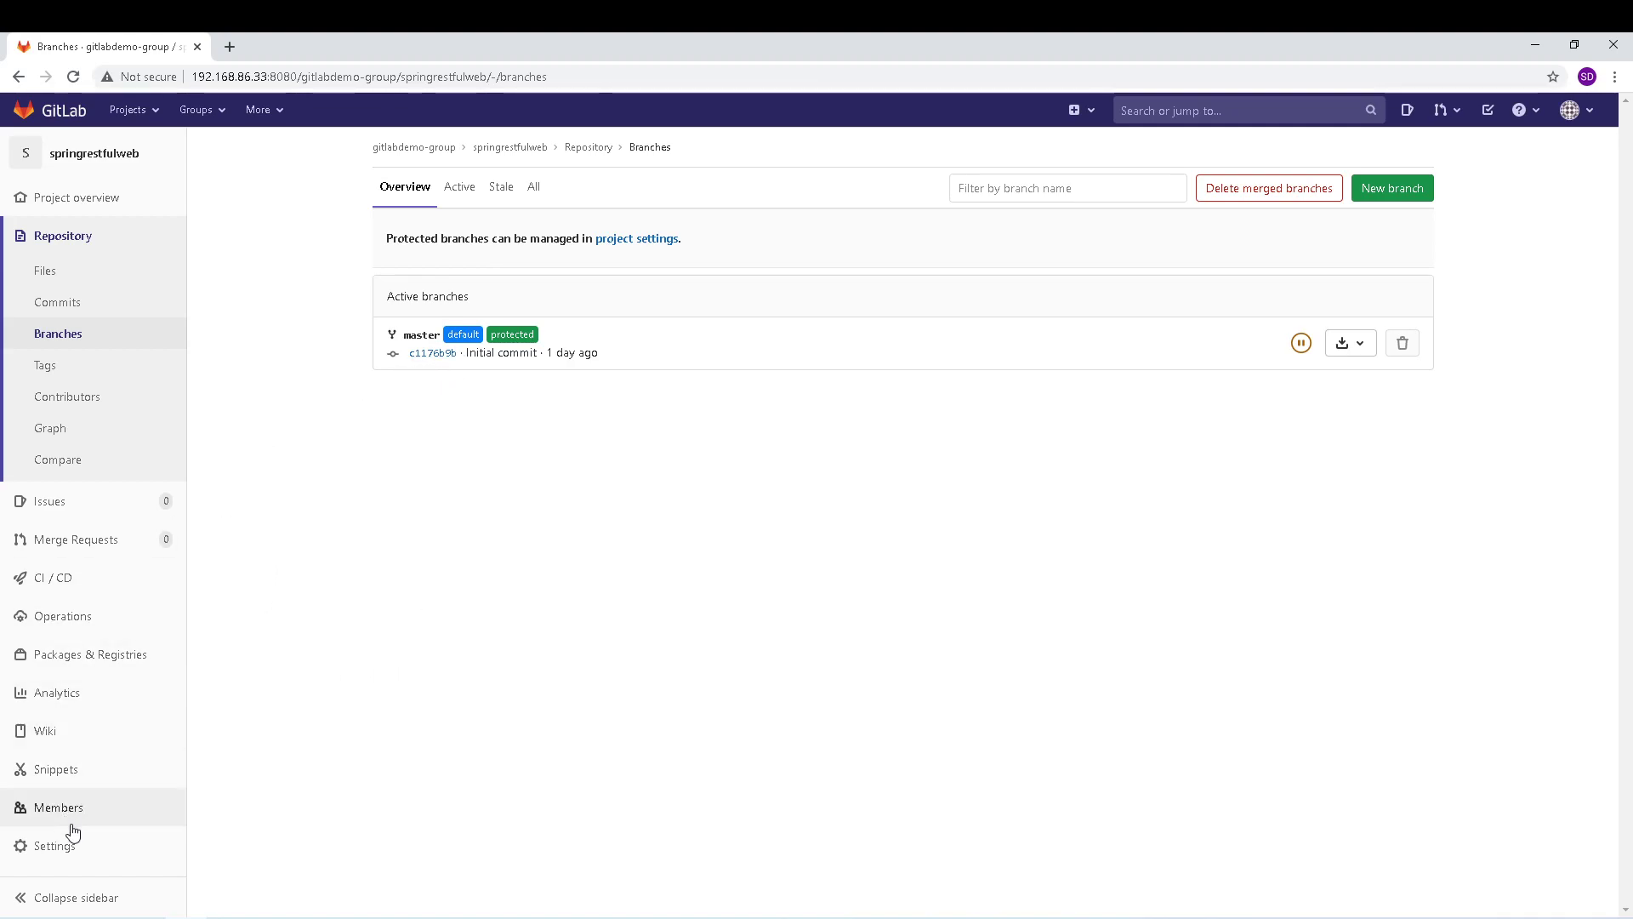
{"action": "mouse_move", "coordinate": [124, 859]}
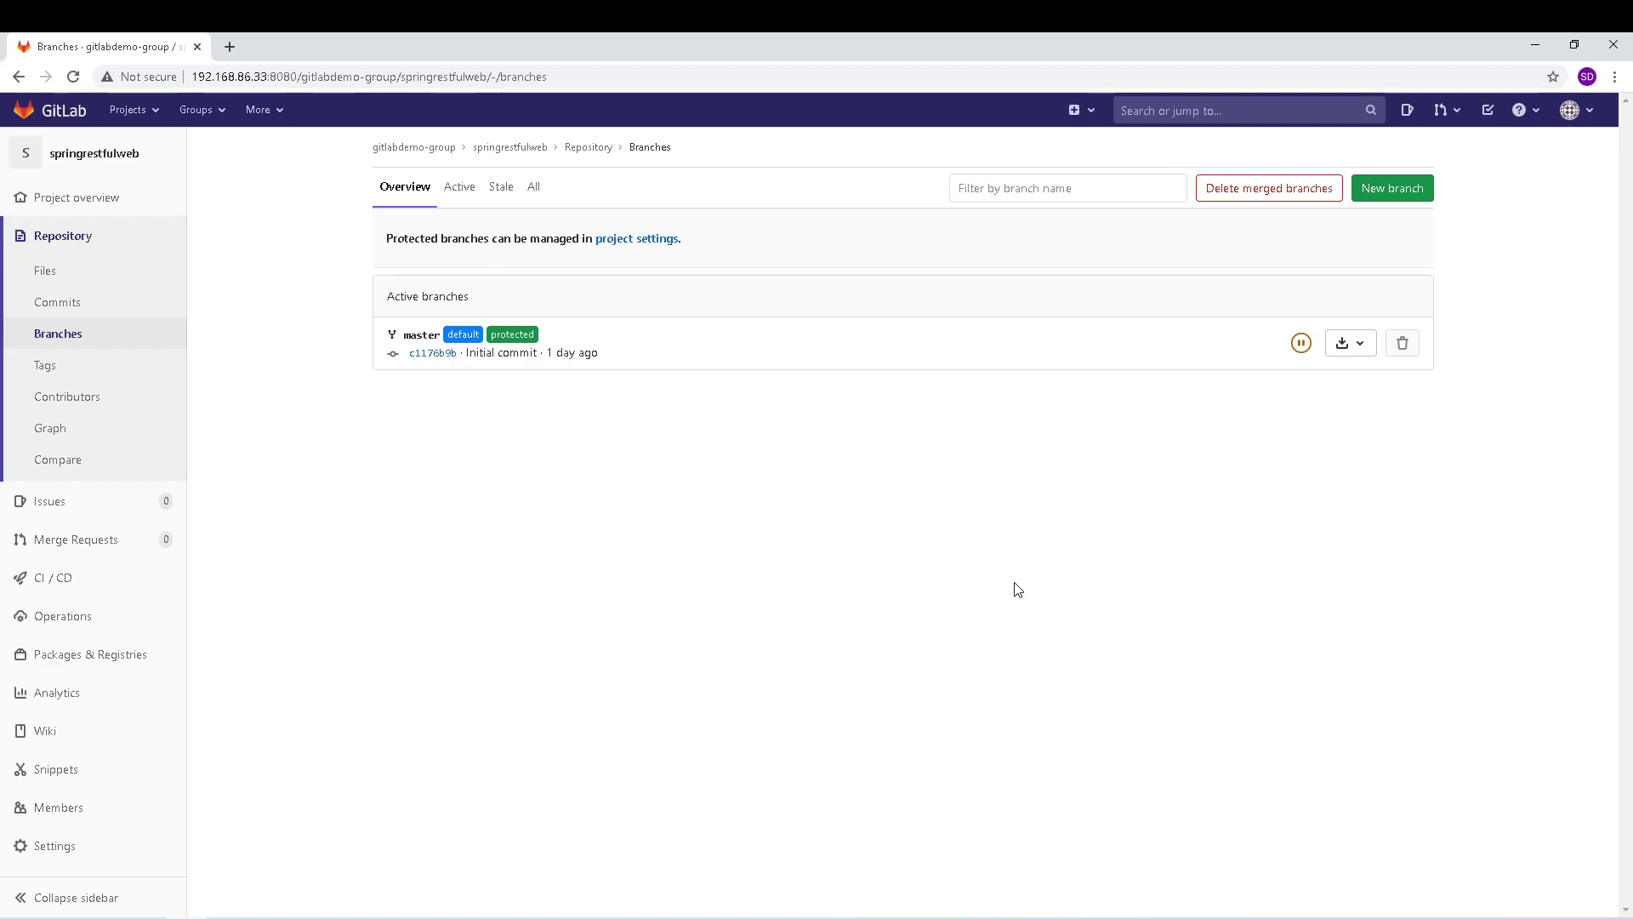
{"action": "left_click", "coordinate": [1382, 191]}
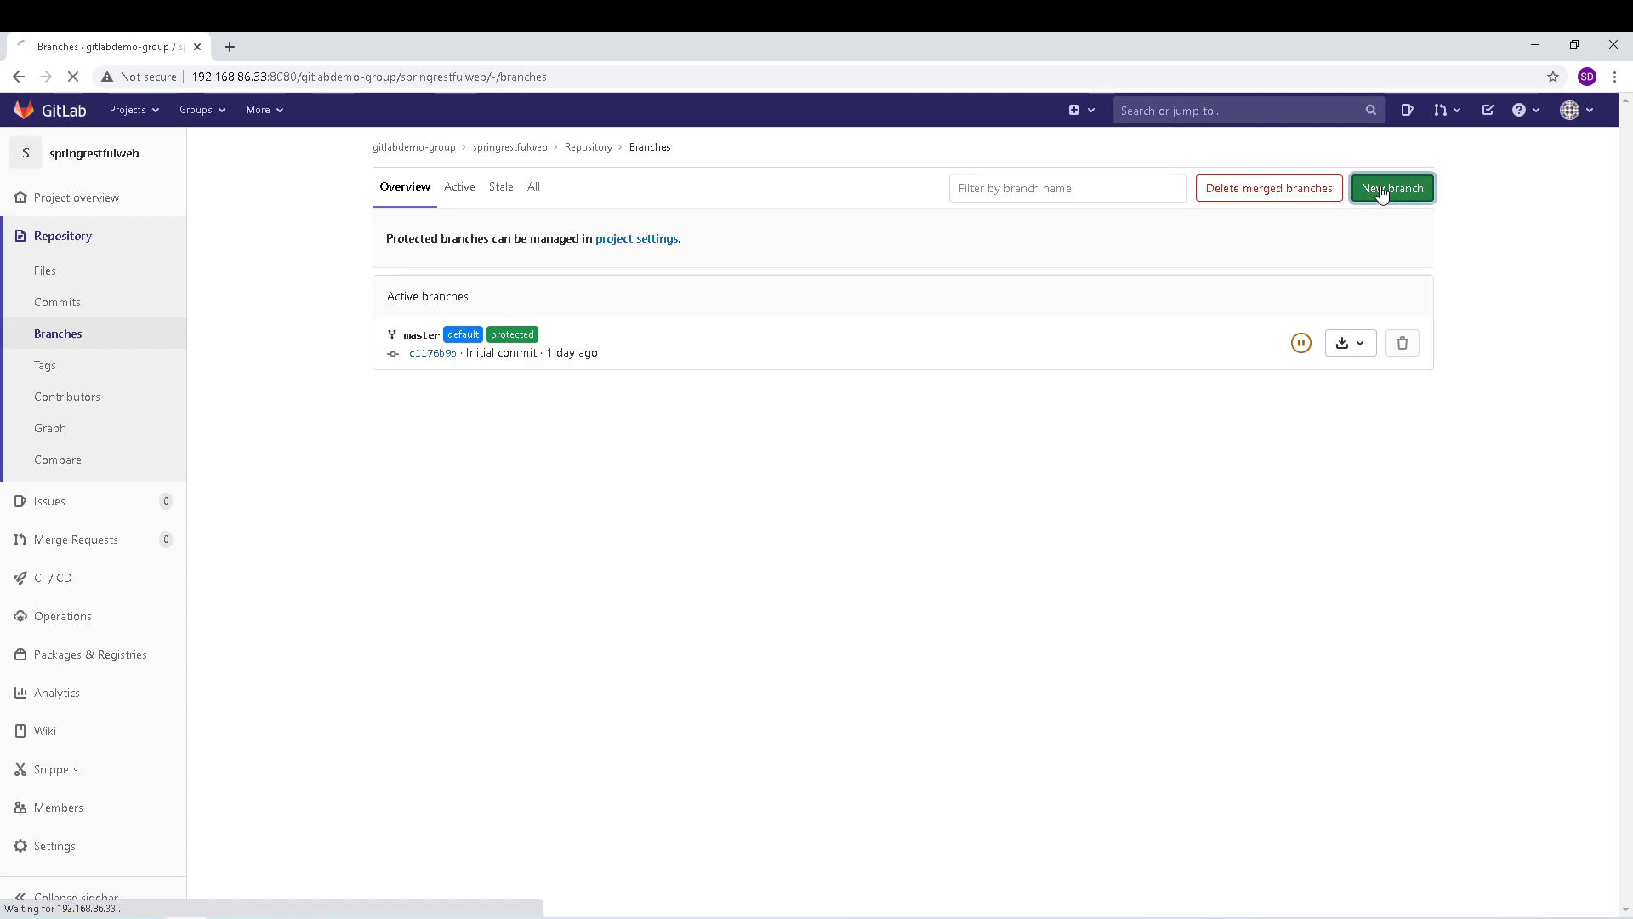
{"action": "type", "text": "develop"}
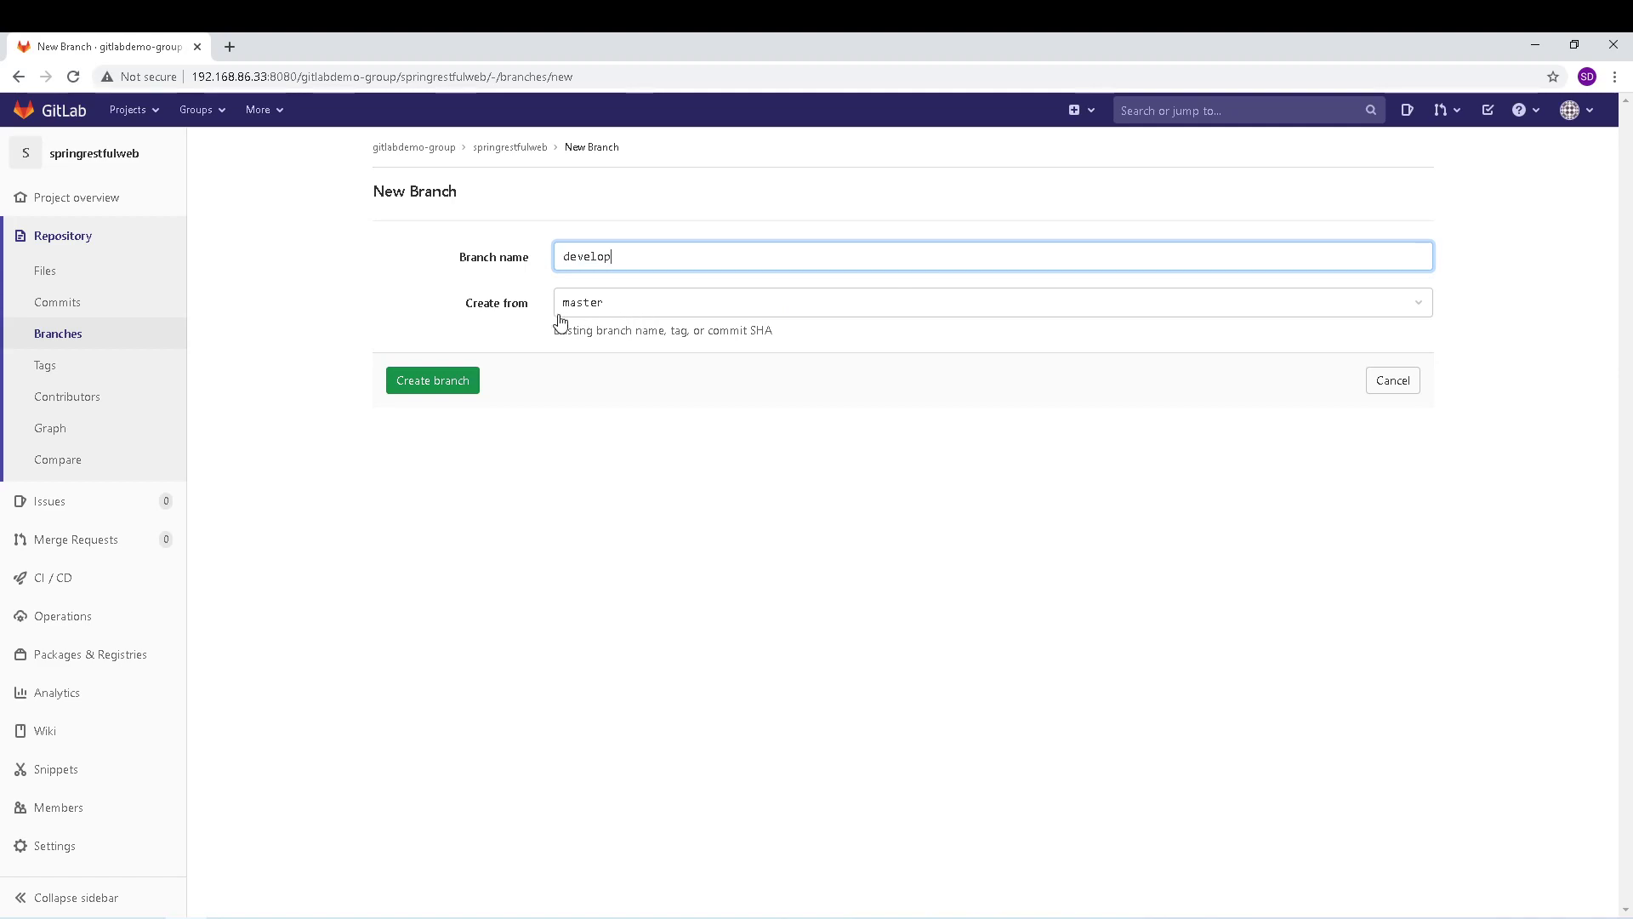
{"action": "left_click", "coordinate": [428, 382]}
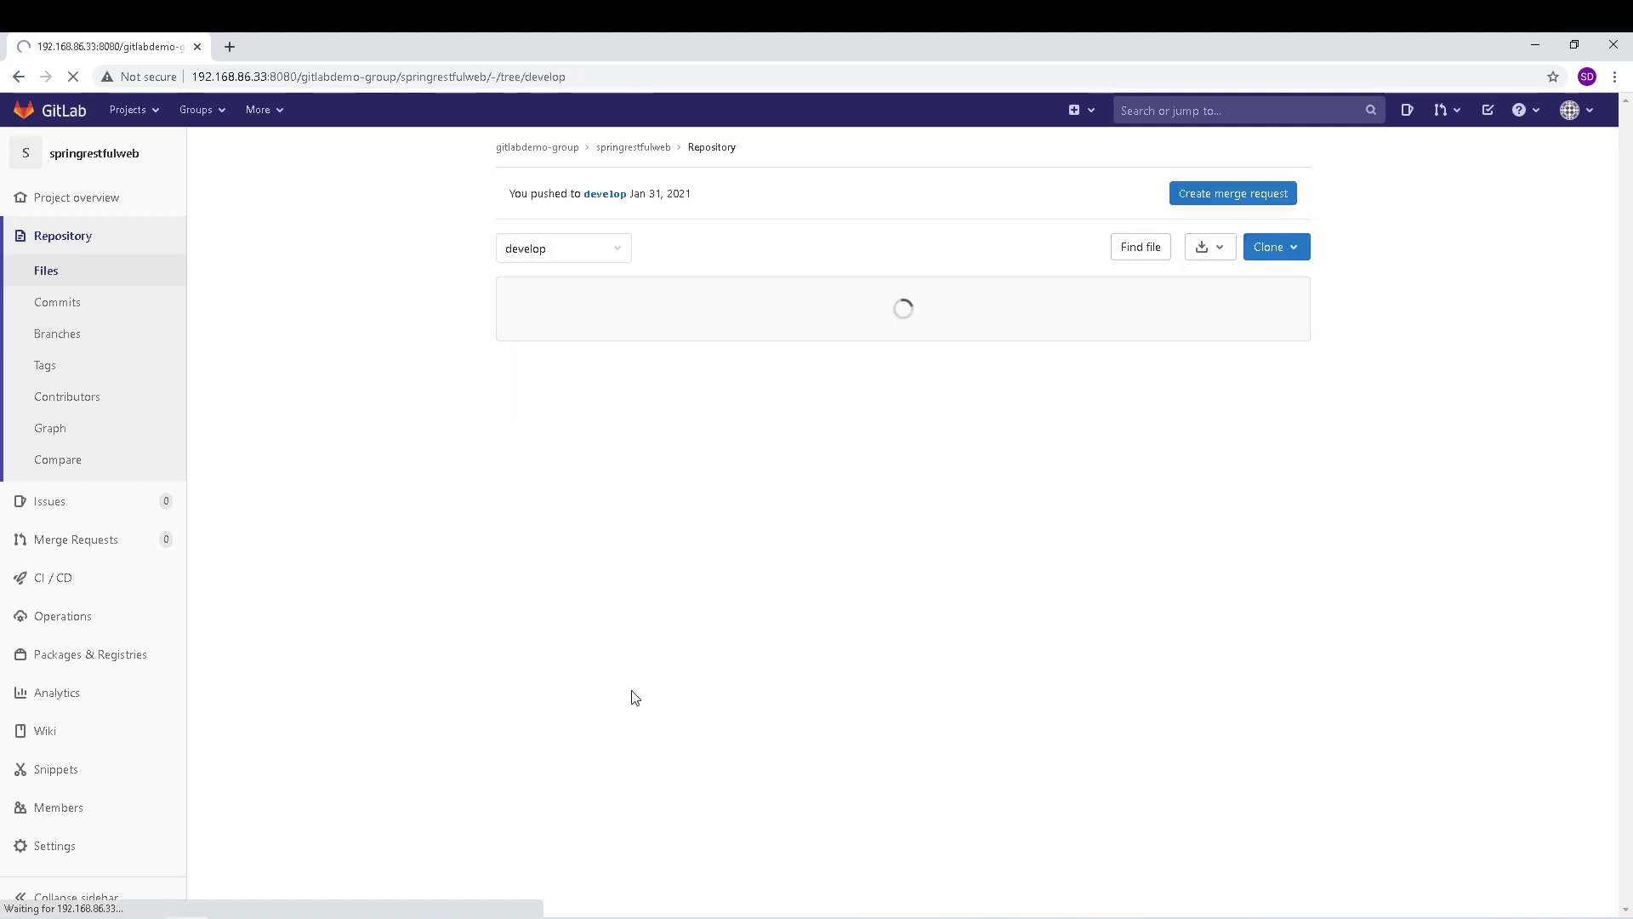
{"action": "left_click", "coordinate": [603, 250]}
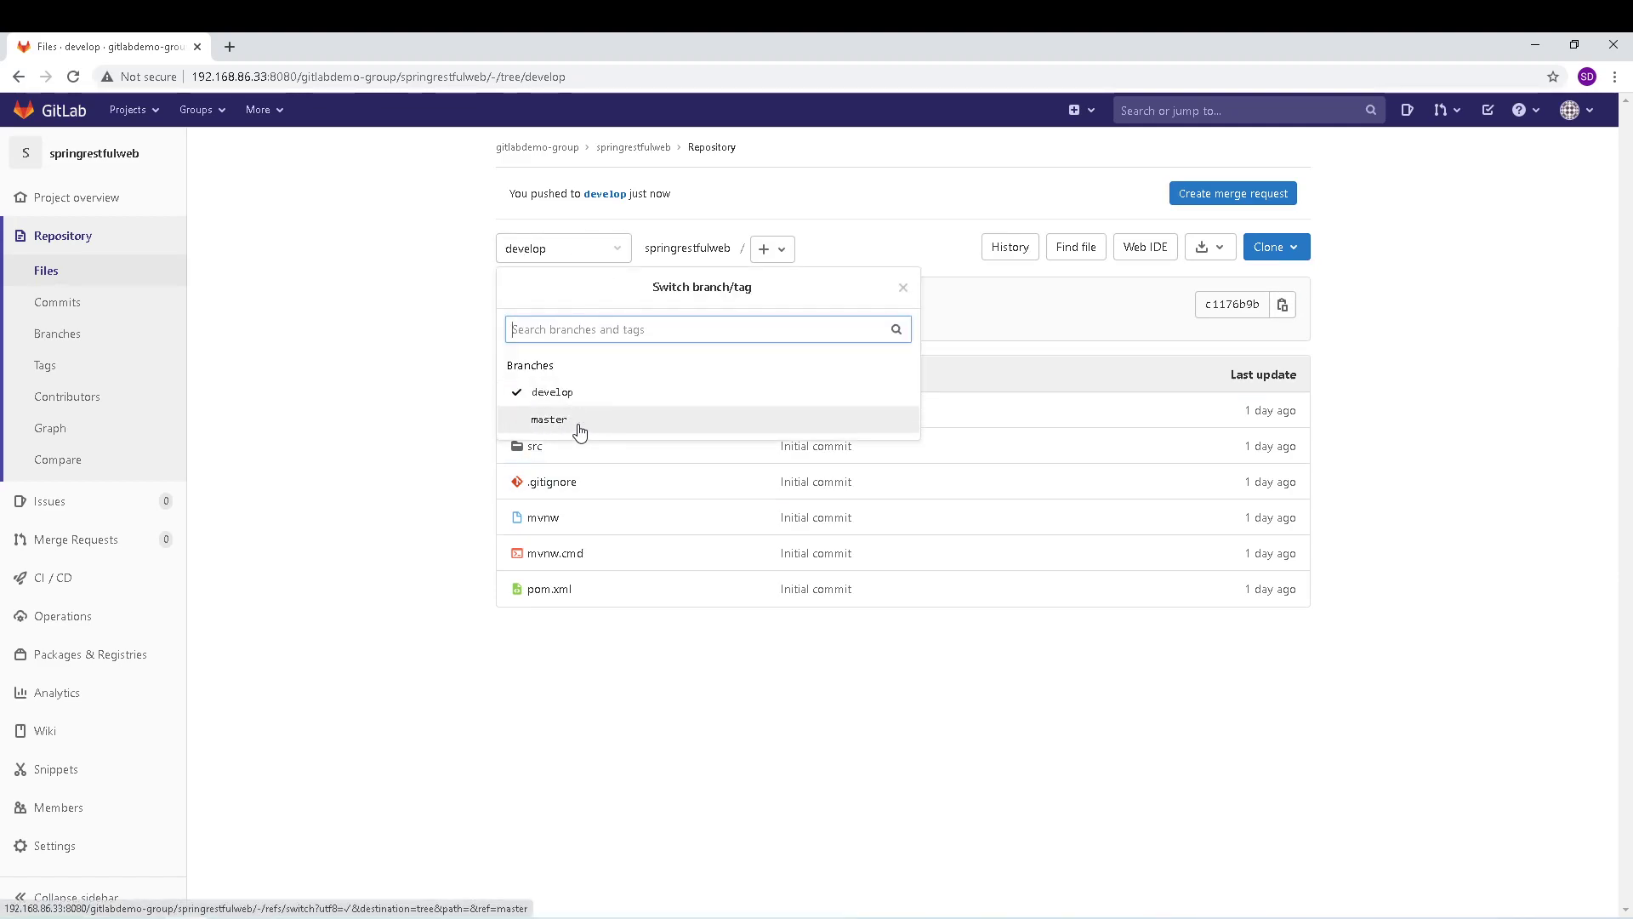
{"action": "left_click", "coordinate": [403, 322]}
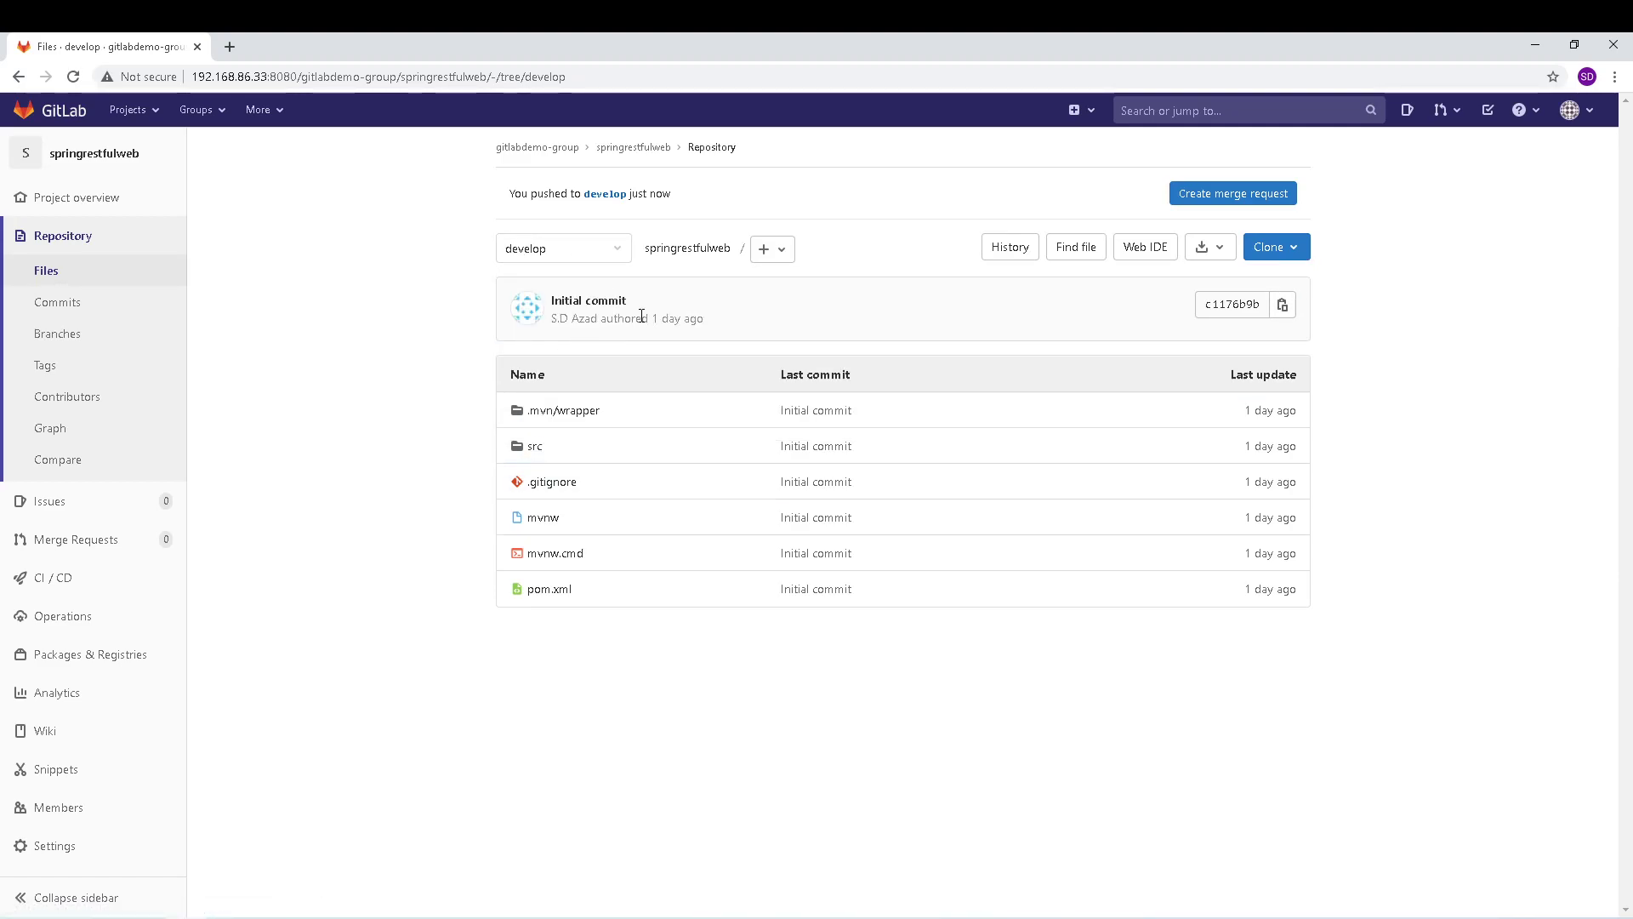
- Create a branch named test from master and check the branch switcher
{"action": "left_click", "coordinate": [58, 334]}
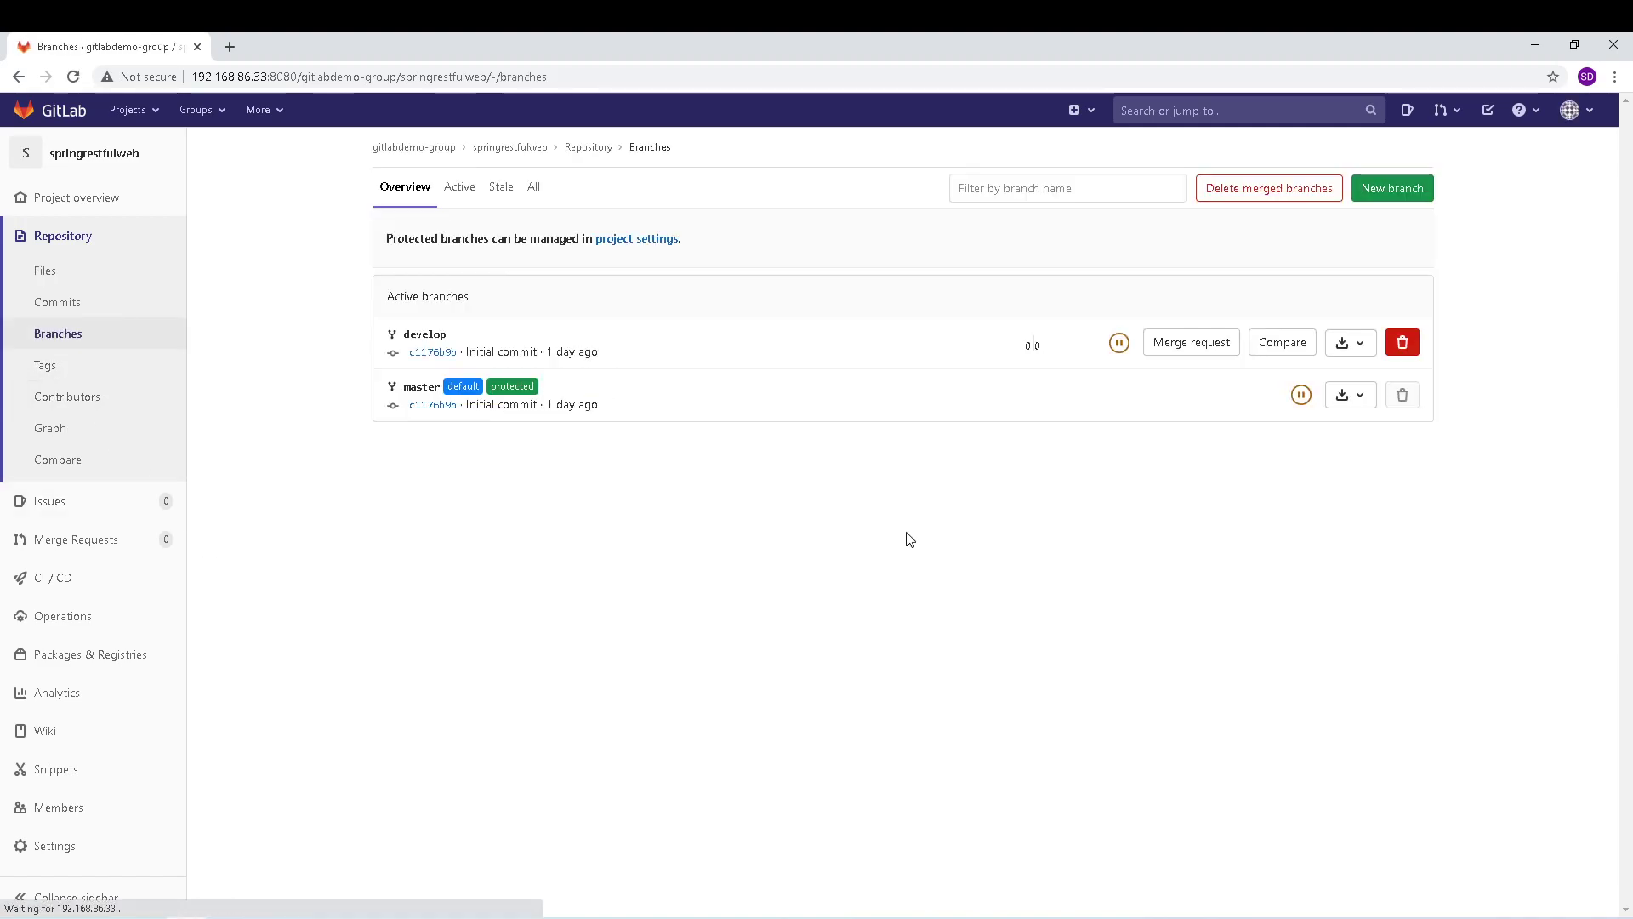
{"action": "left_click", "coordinate": [1393, 191]}
{"action": "type", "text": "test"}
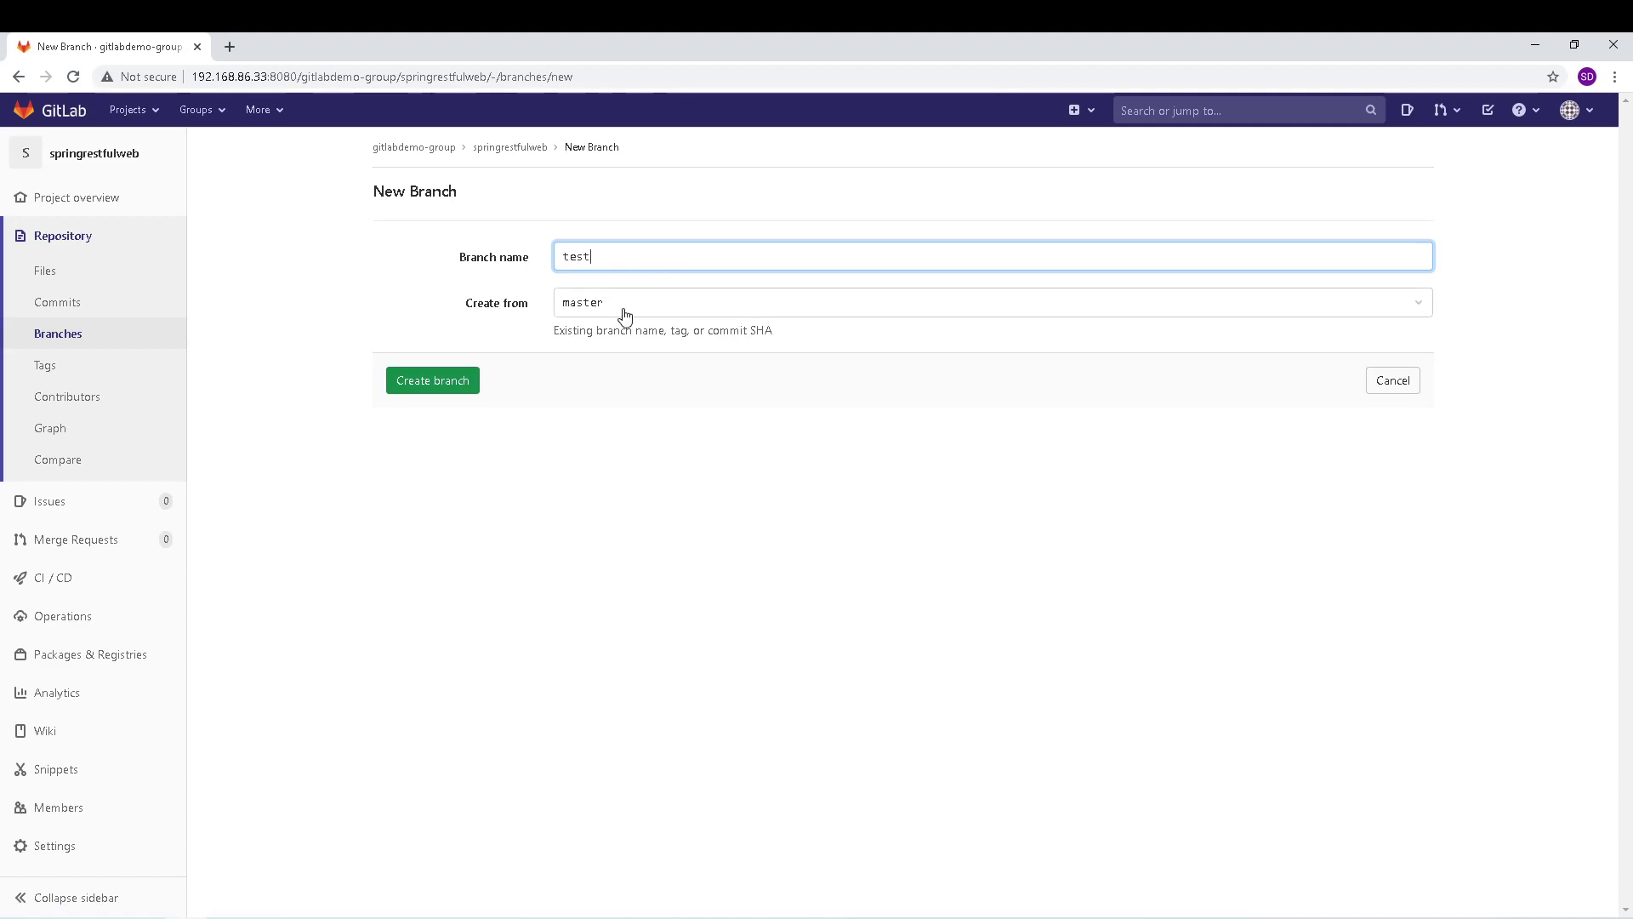
{"action": "left_click", "coordinate": [449, 390]}
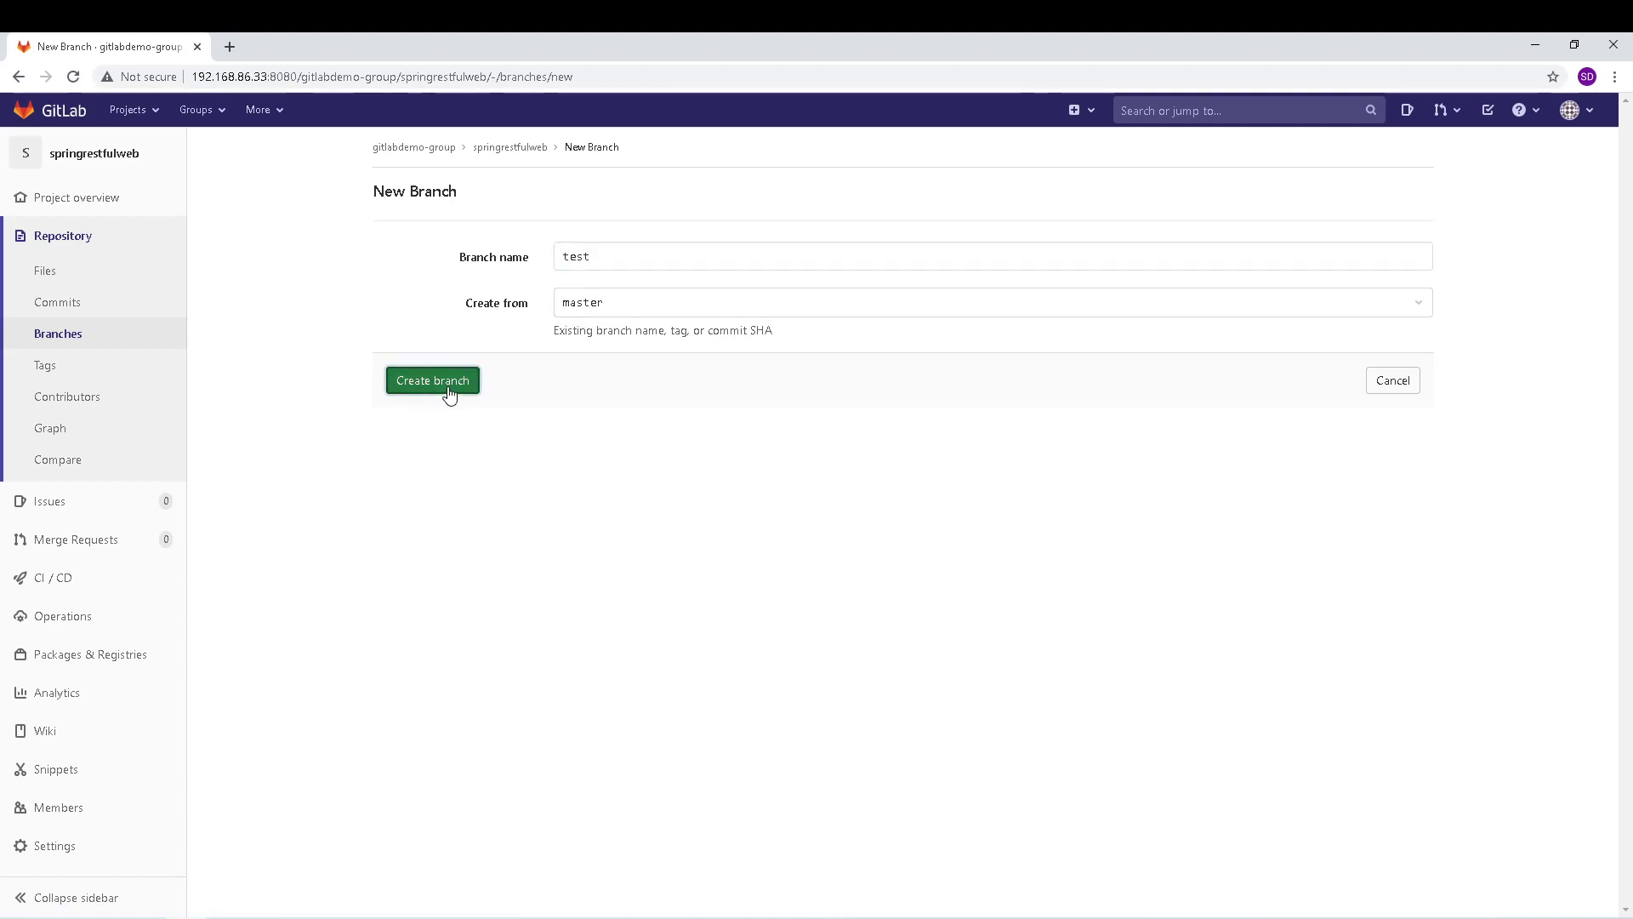
{"action": "left_click", "coordinate": [589, 266]}
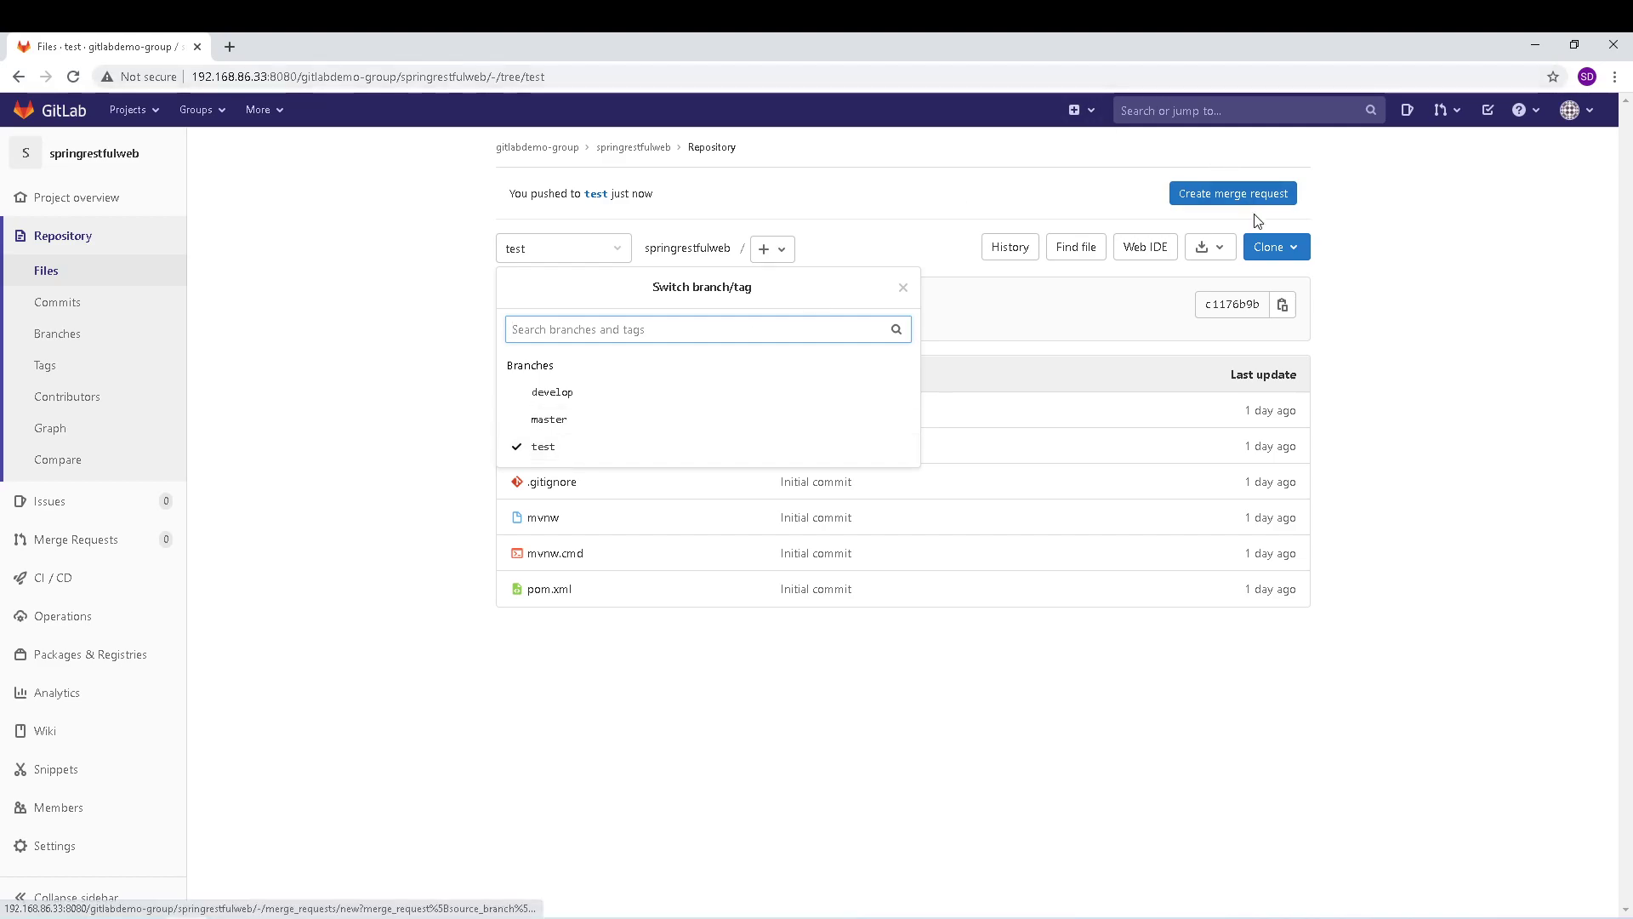
- Create another branch named release from master
{"action": "left_click", "coordinate": [80, 338]}
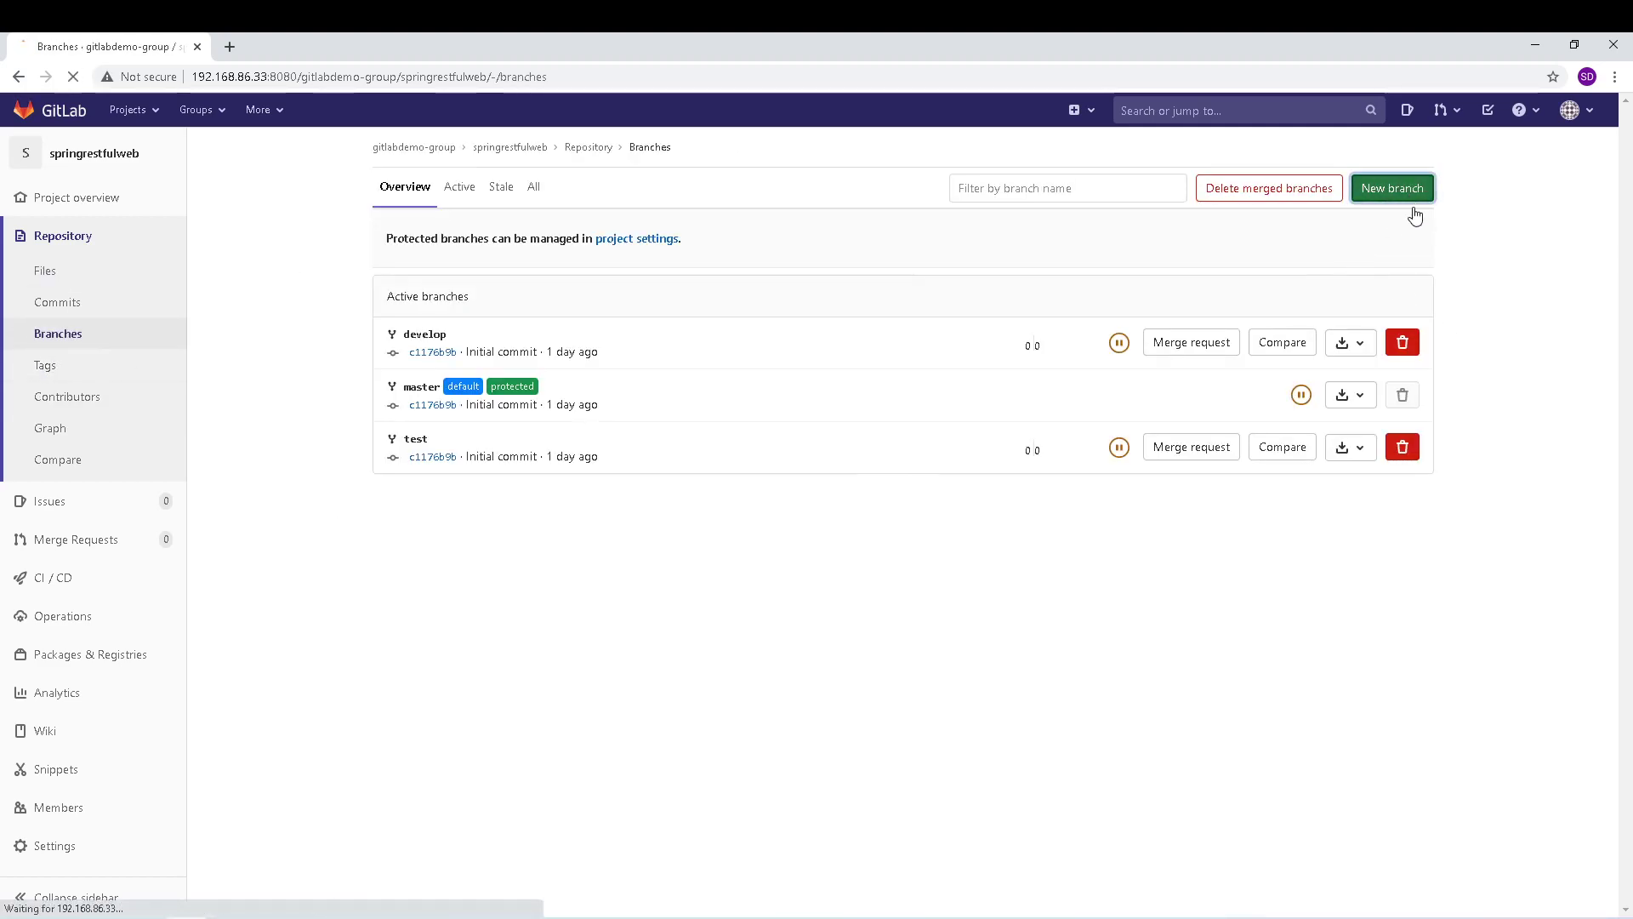
{"action": "left_click", "coordinate": [1395, 194]}
{"action": "type", "text": "release"}
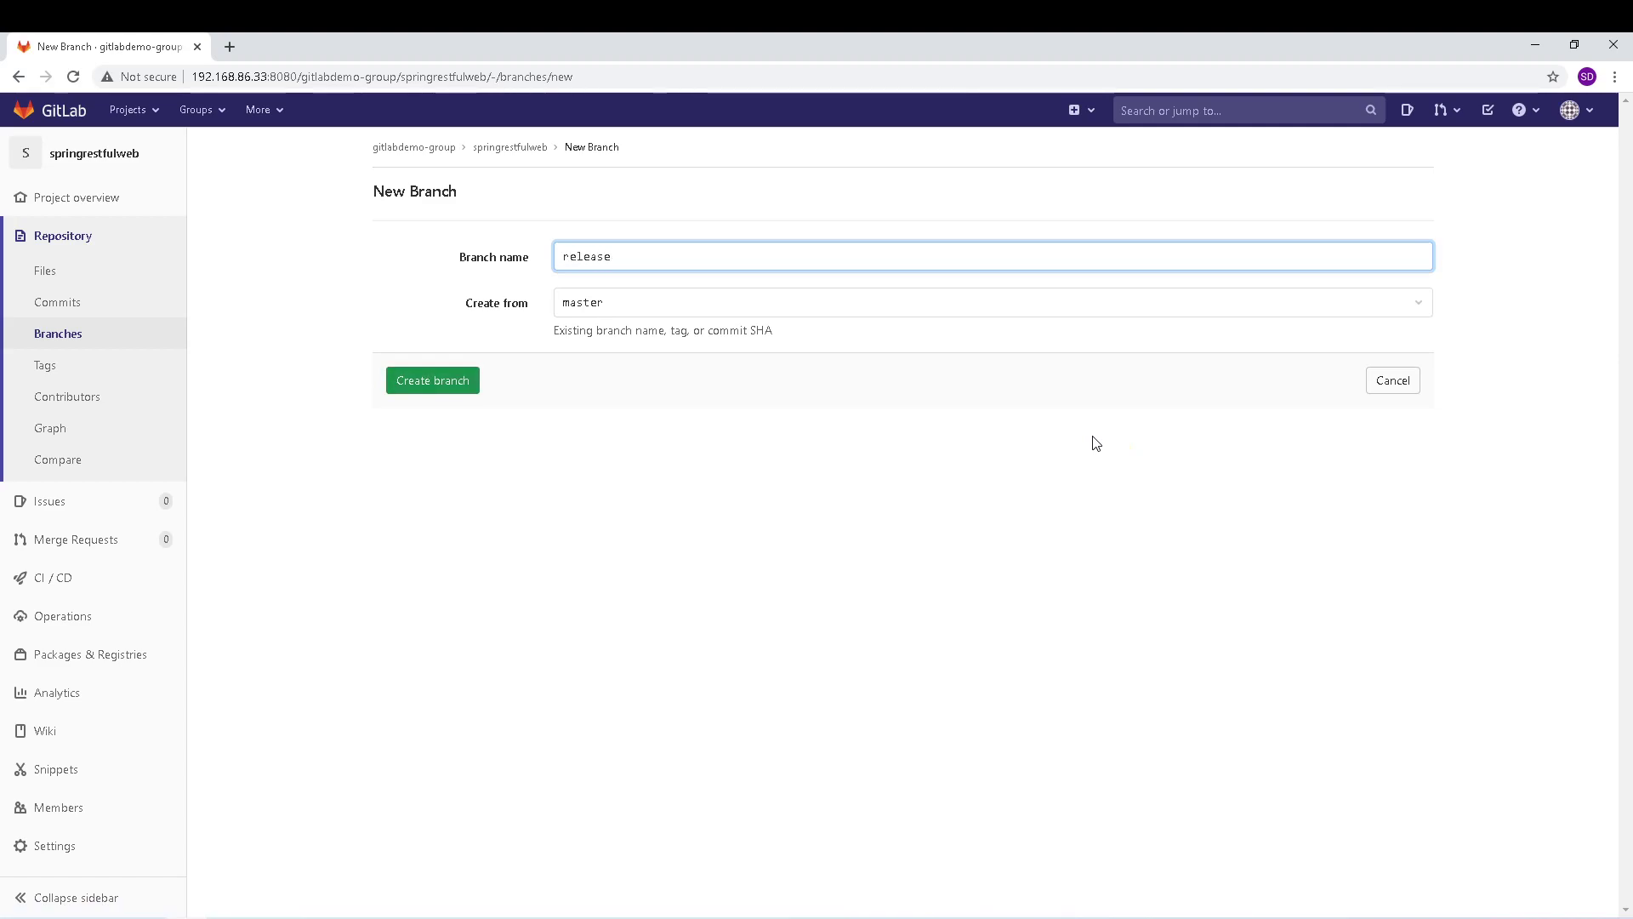
{"action": "left_click", "coordinate": [439, 380]}
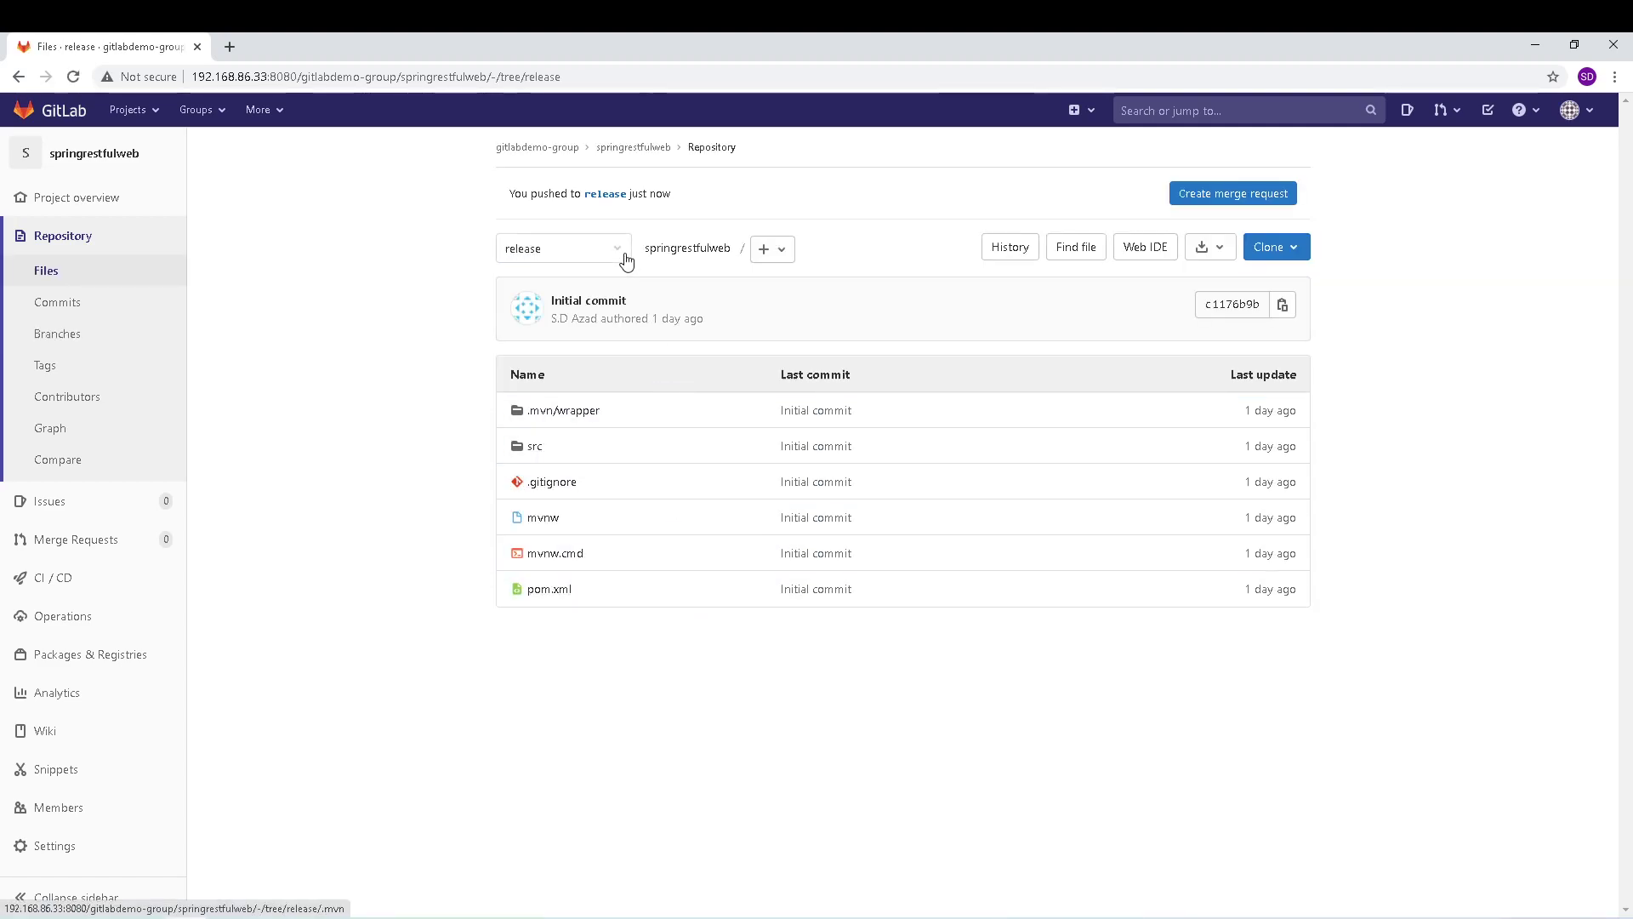
- Review the available branches in the file list's switcher and on the branches page, including the delete option for master
{"action": "left_click", "coordinate": [620, 250]}
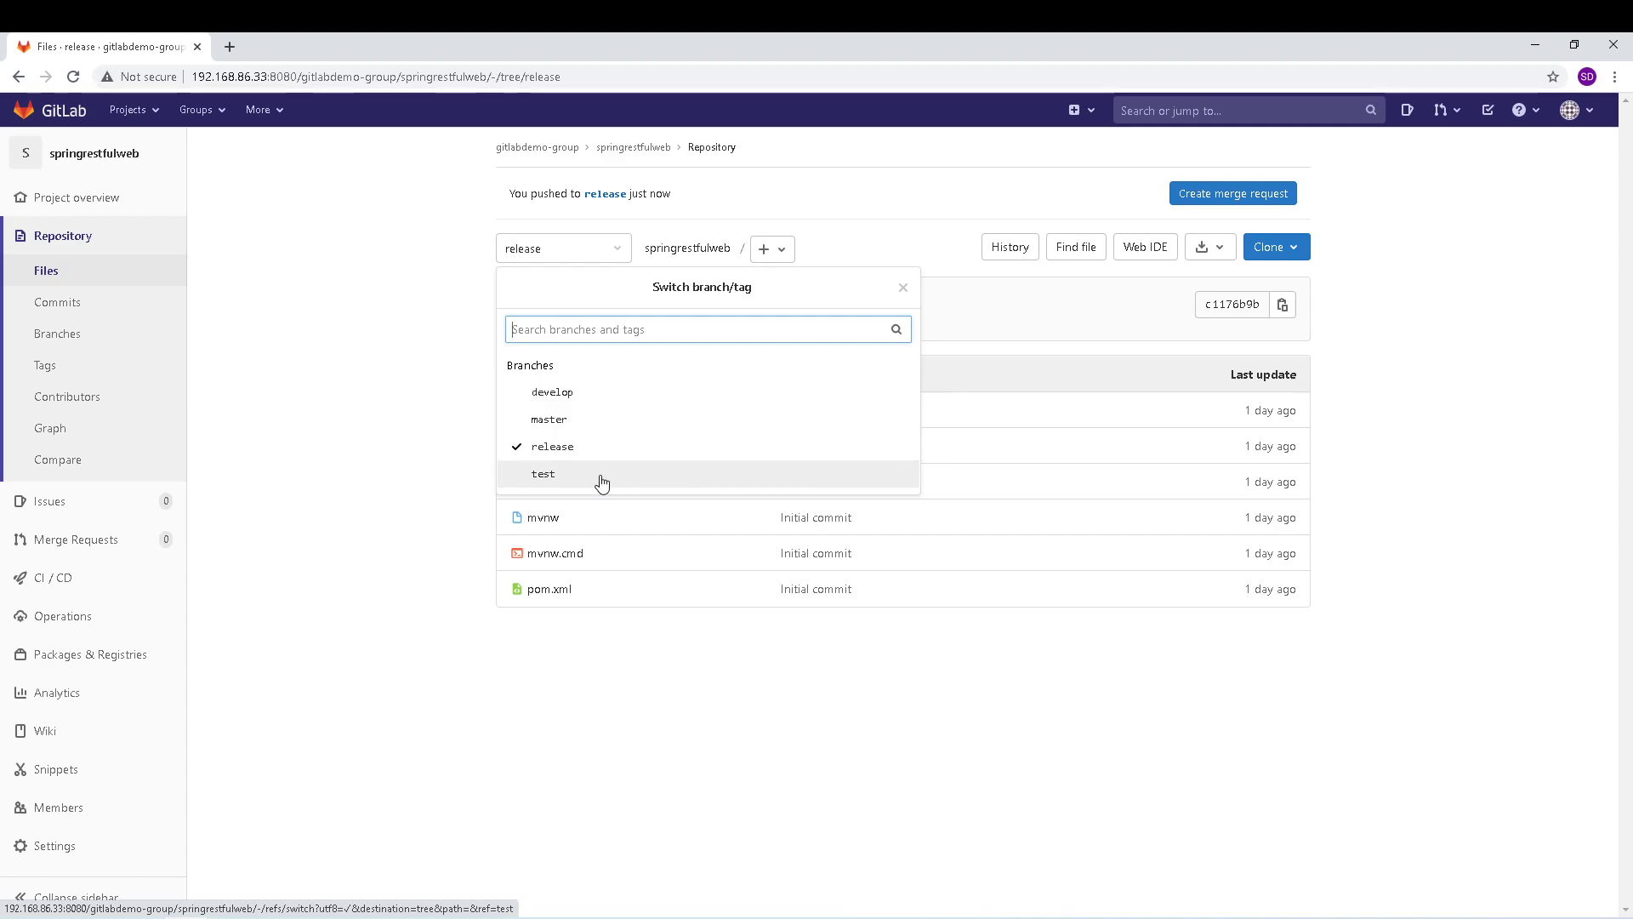
{"action": "left_click", "coordinate": [365, 391]}
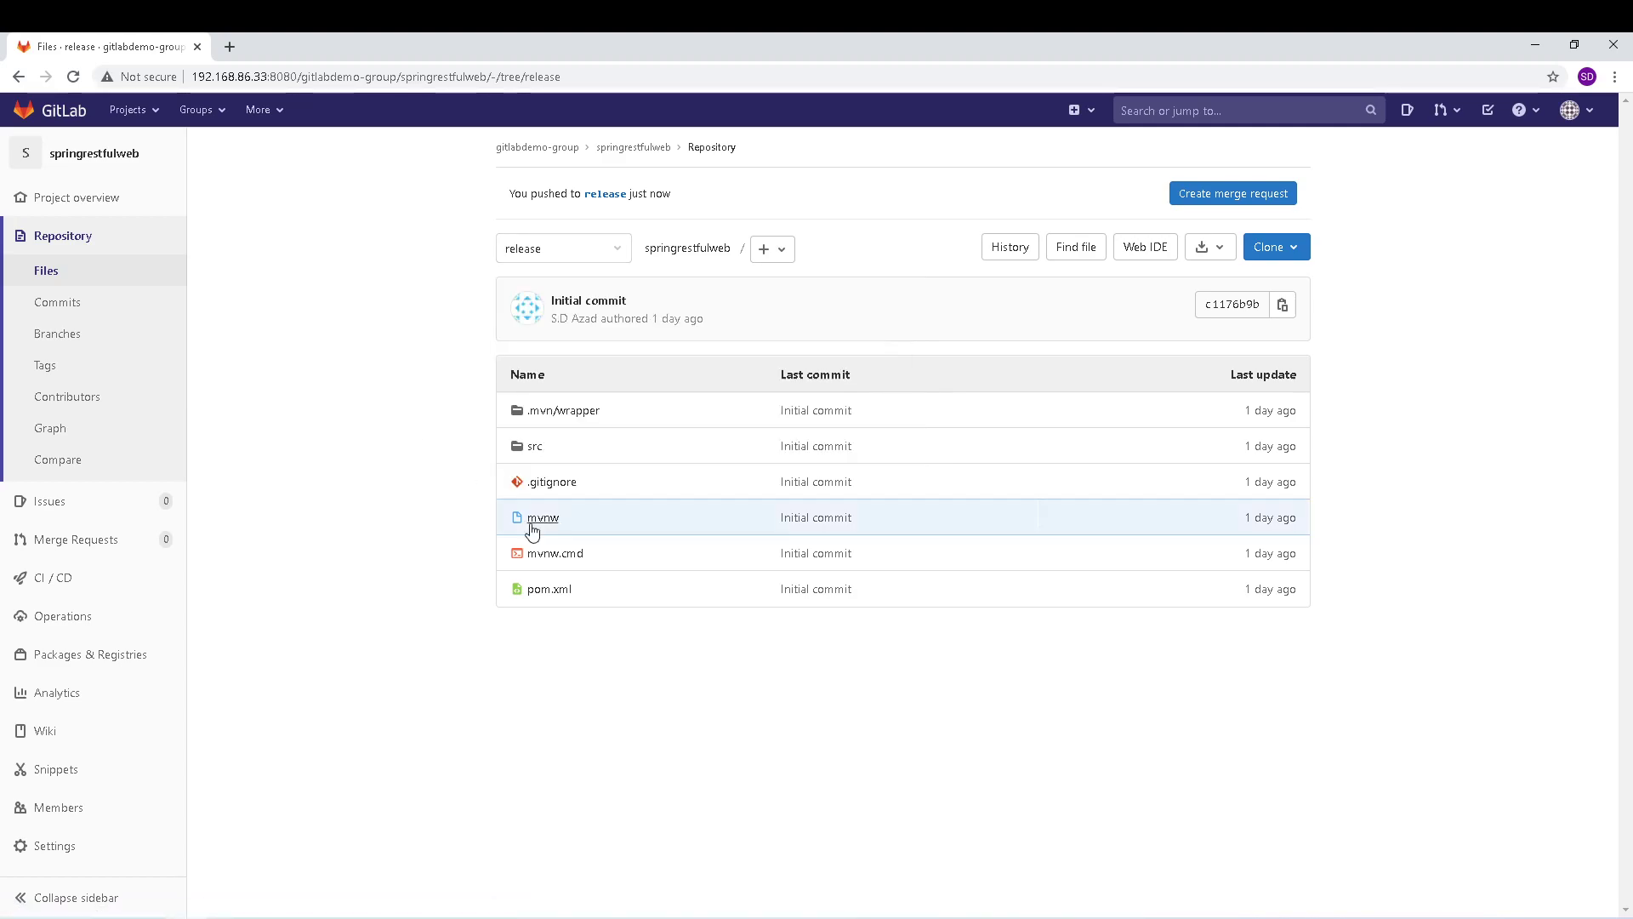
{"action": "left_click", "coordinate": [610, 247]}
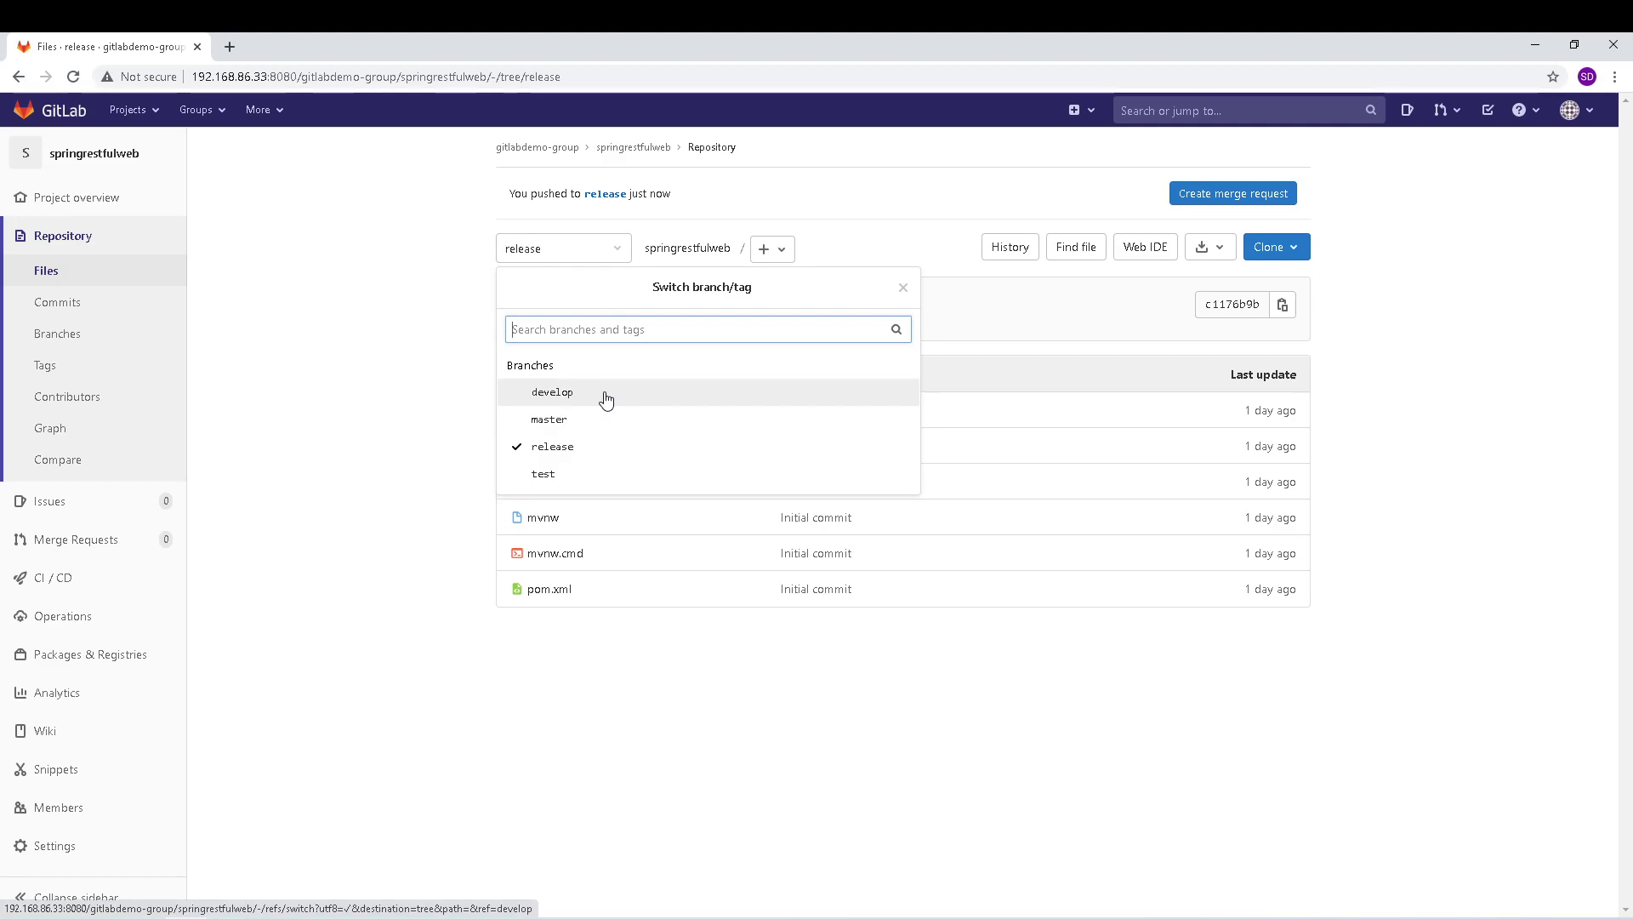
{"action": "left_click", "coordinate": [67, 335]}
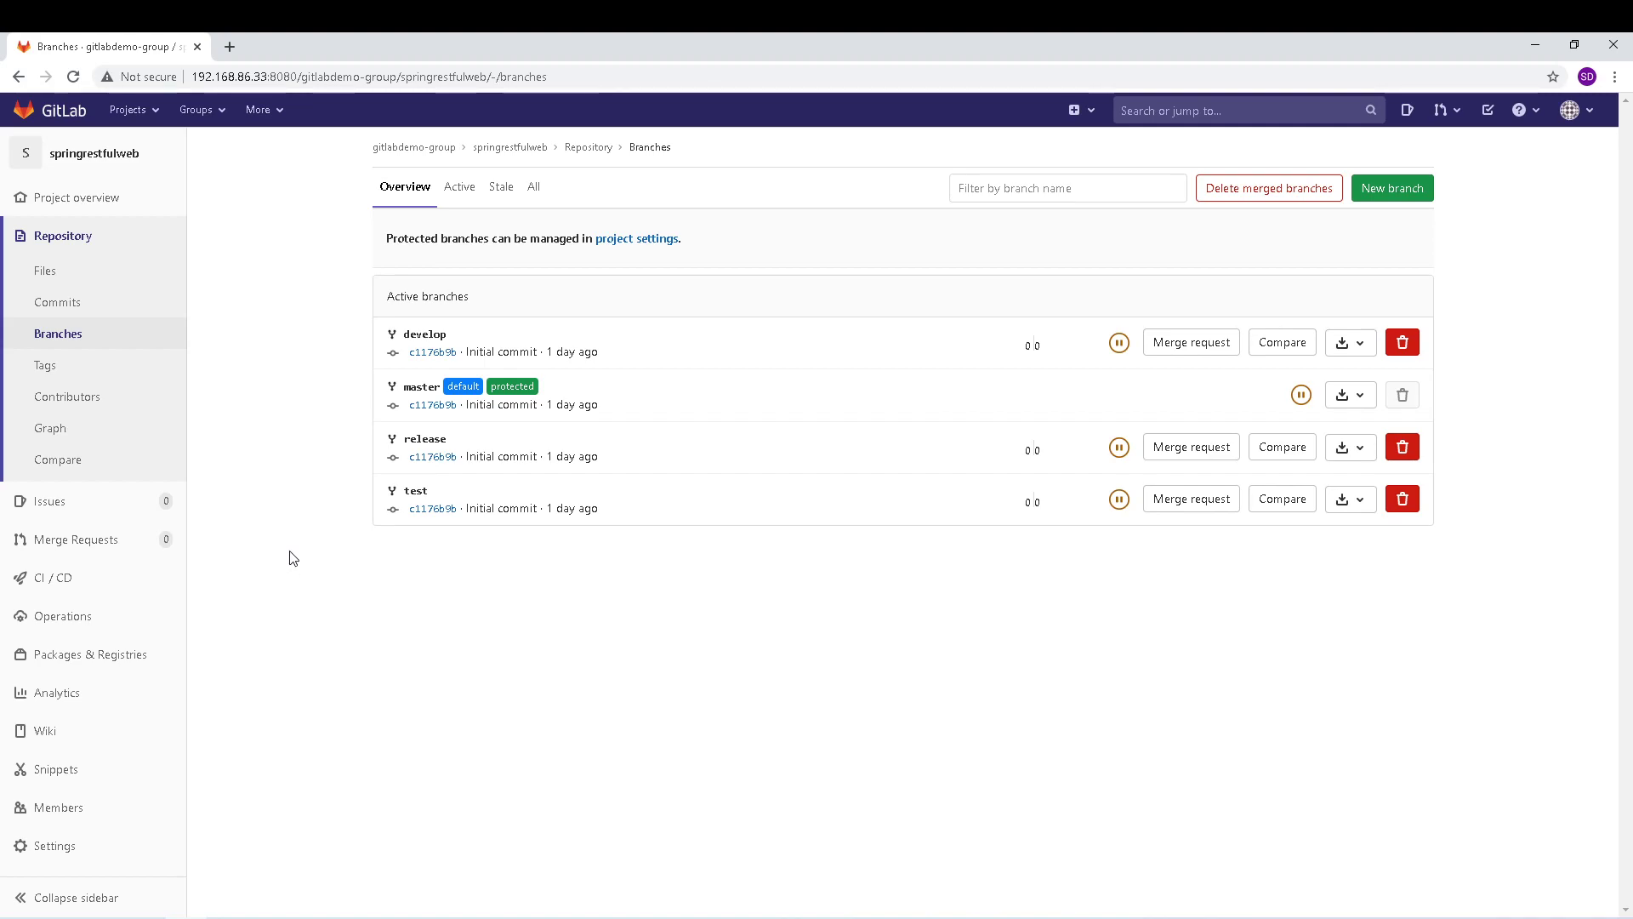
{"action": "mouse_move", "coordinate": [1402, 394]}
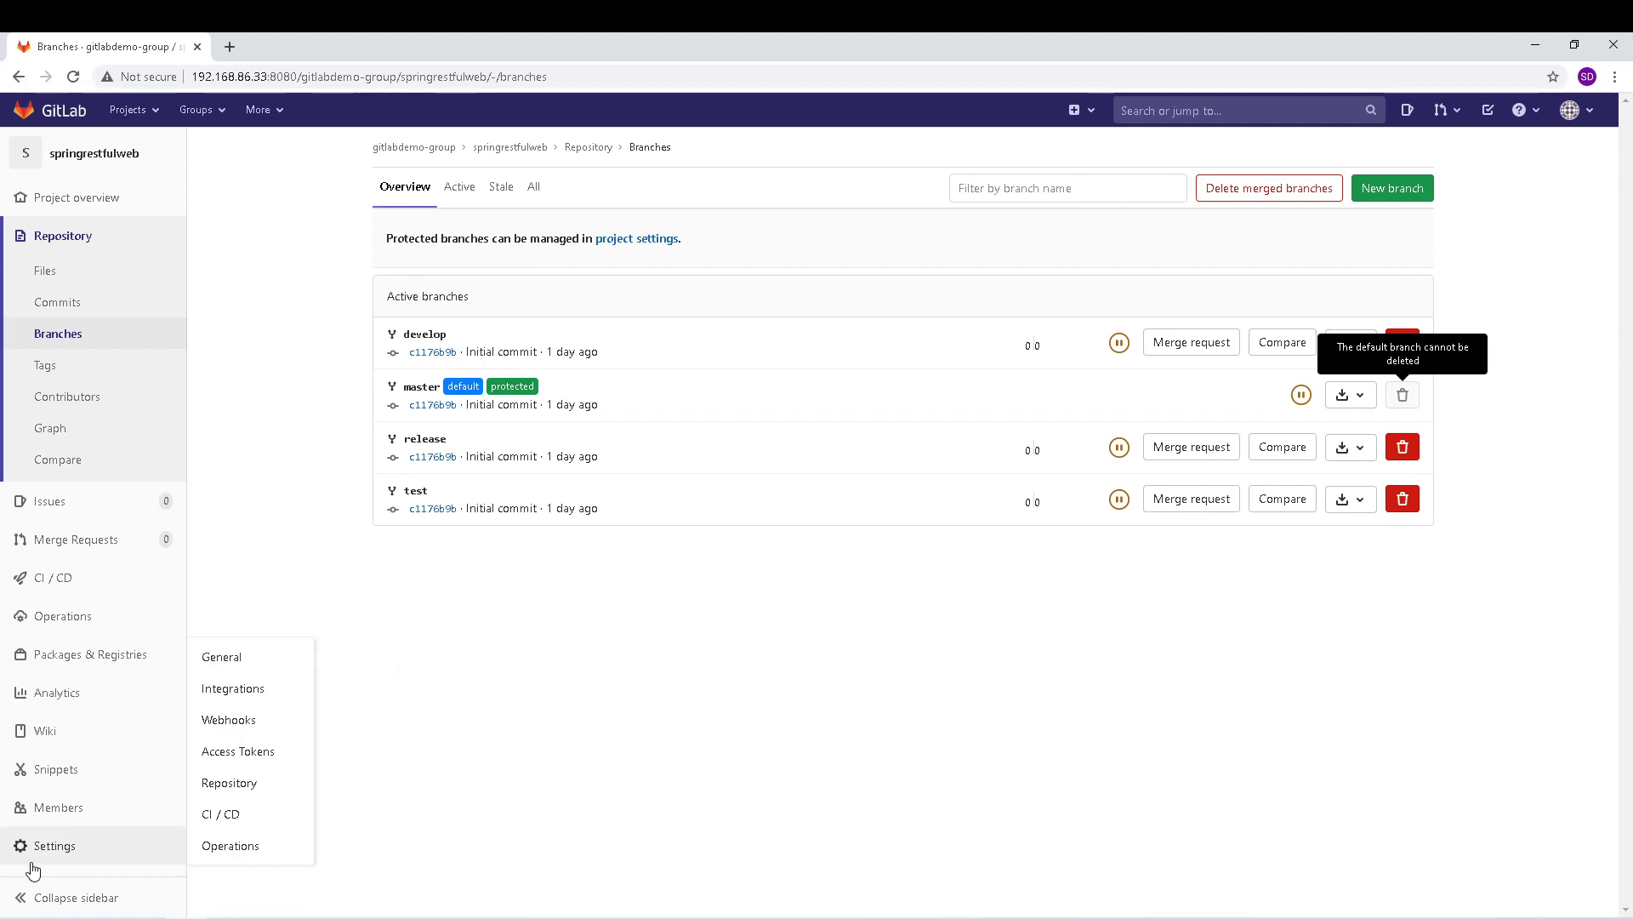
- Open the project's general settings and examine the expanded Visibility, project features, permissions section
{"action": "left_click", "coordinate": [60, 853]}
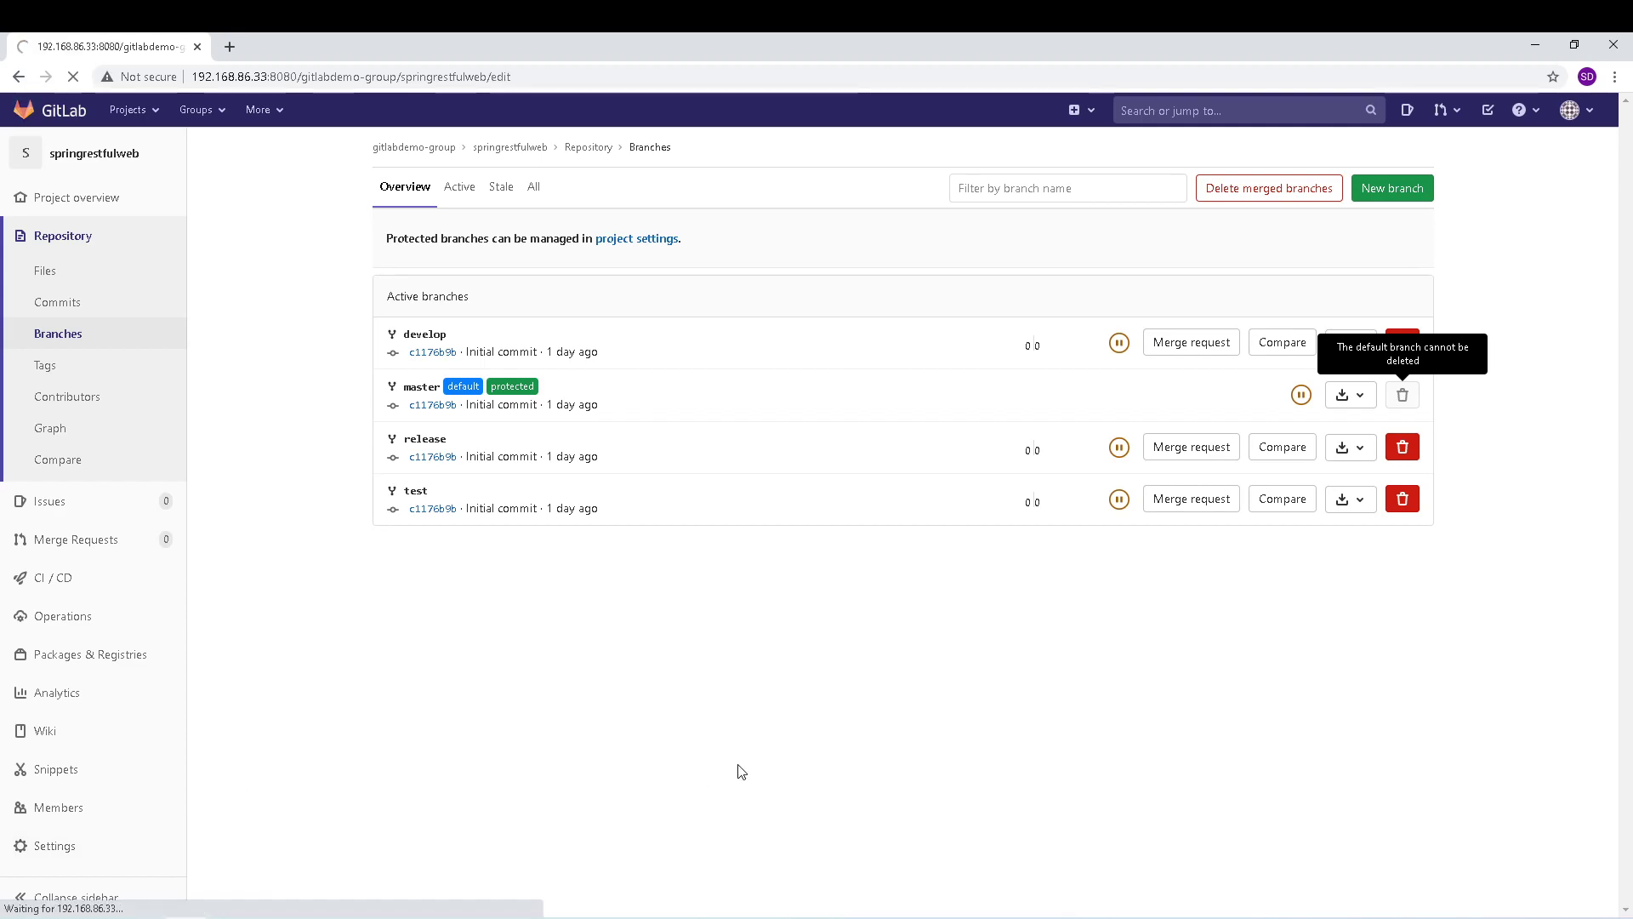
{"action": "scroll", "coordinate": [439, 389], "scroll_direction": "down", "scroll_amount": 2}
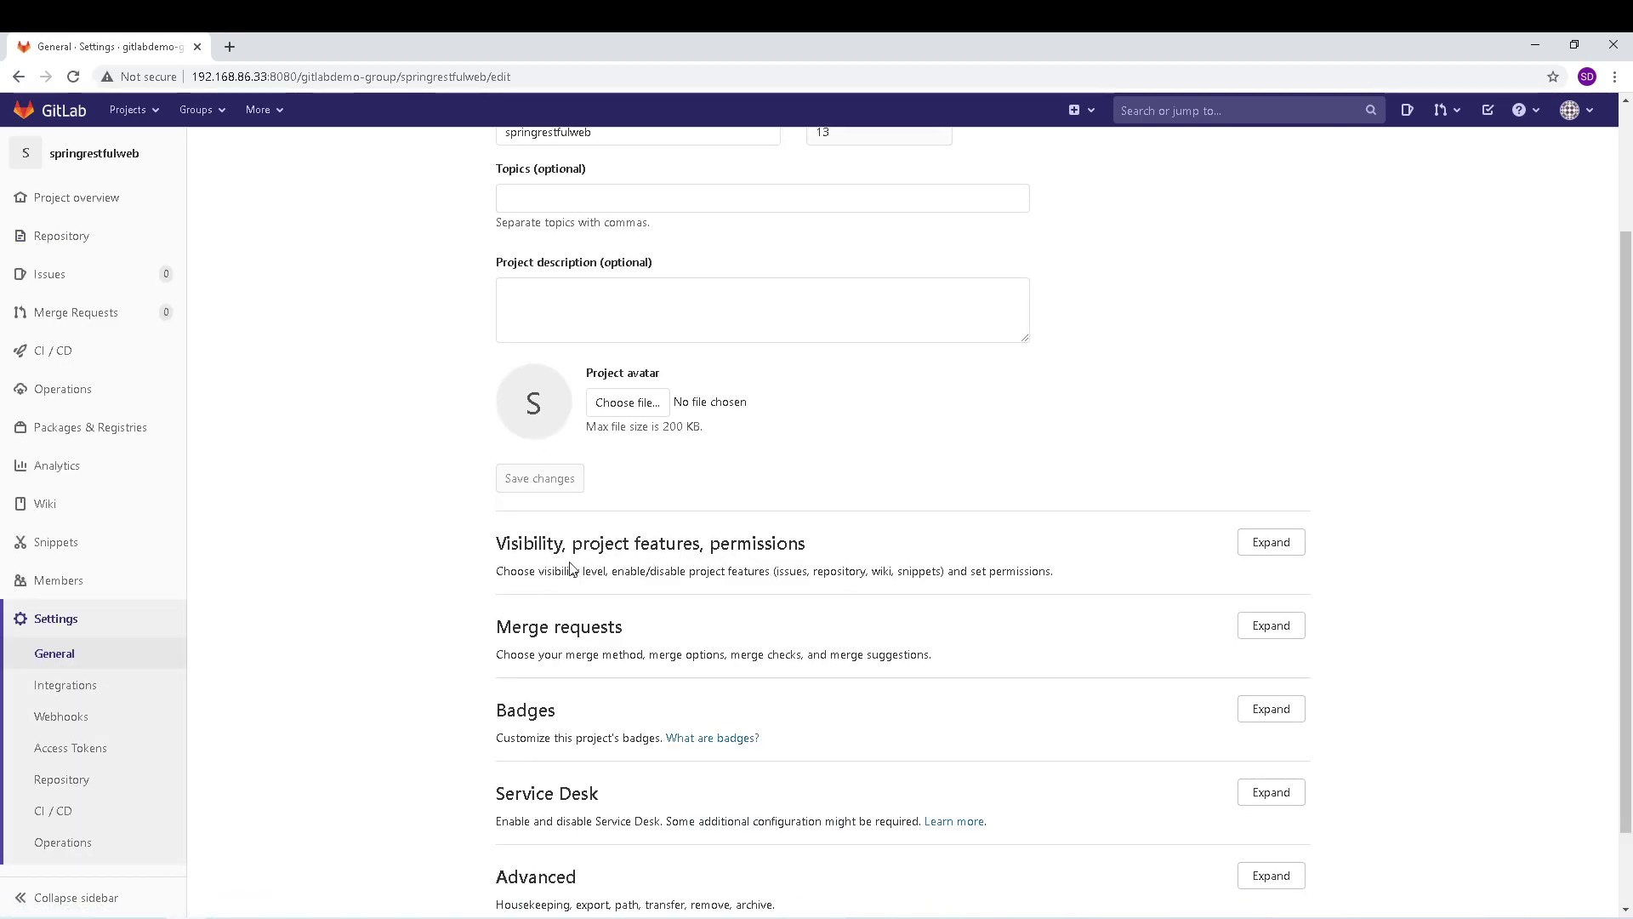
{"action": "left_click", "coordinate": [1239, 545]}
{"action": "scroll", "coordinate": [1092, 603], "scroll_direction": "down", "scroll_amount": 1}
{"action": "scroll", "coordinate": [1092, 604], "scroll_direction": "down", "scroll_amount": 12}
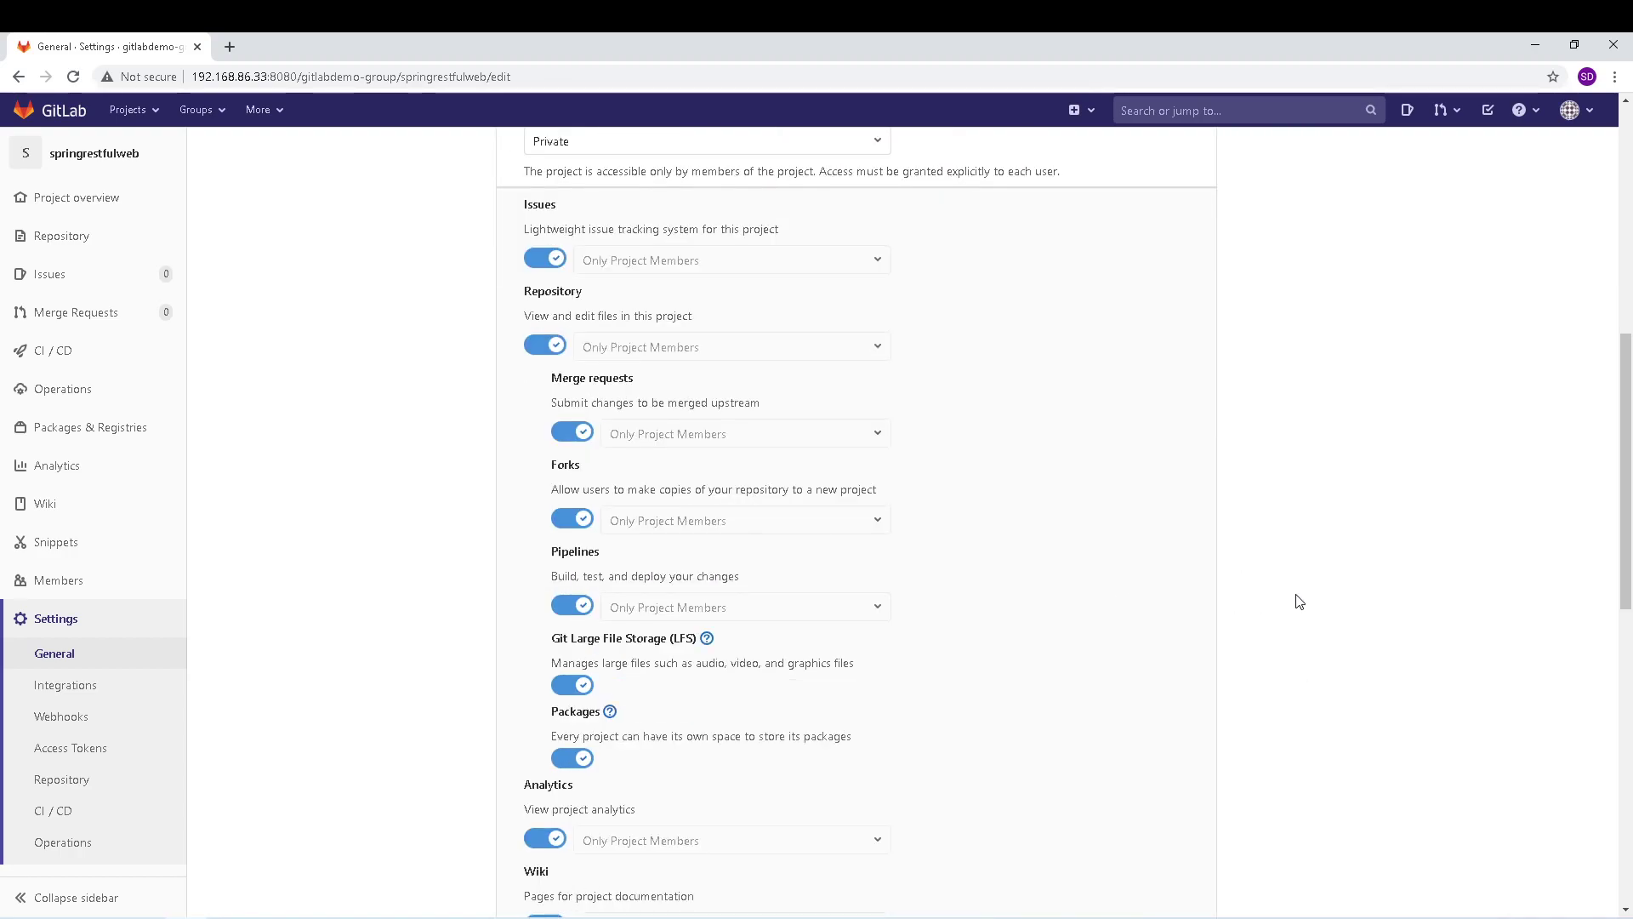
{"action": "scroll", "coordinate": [1297, 604], "scroll_direction": "down", "scroll_amount": 2}
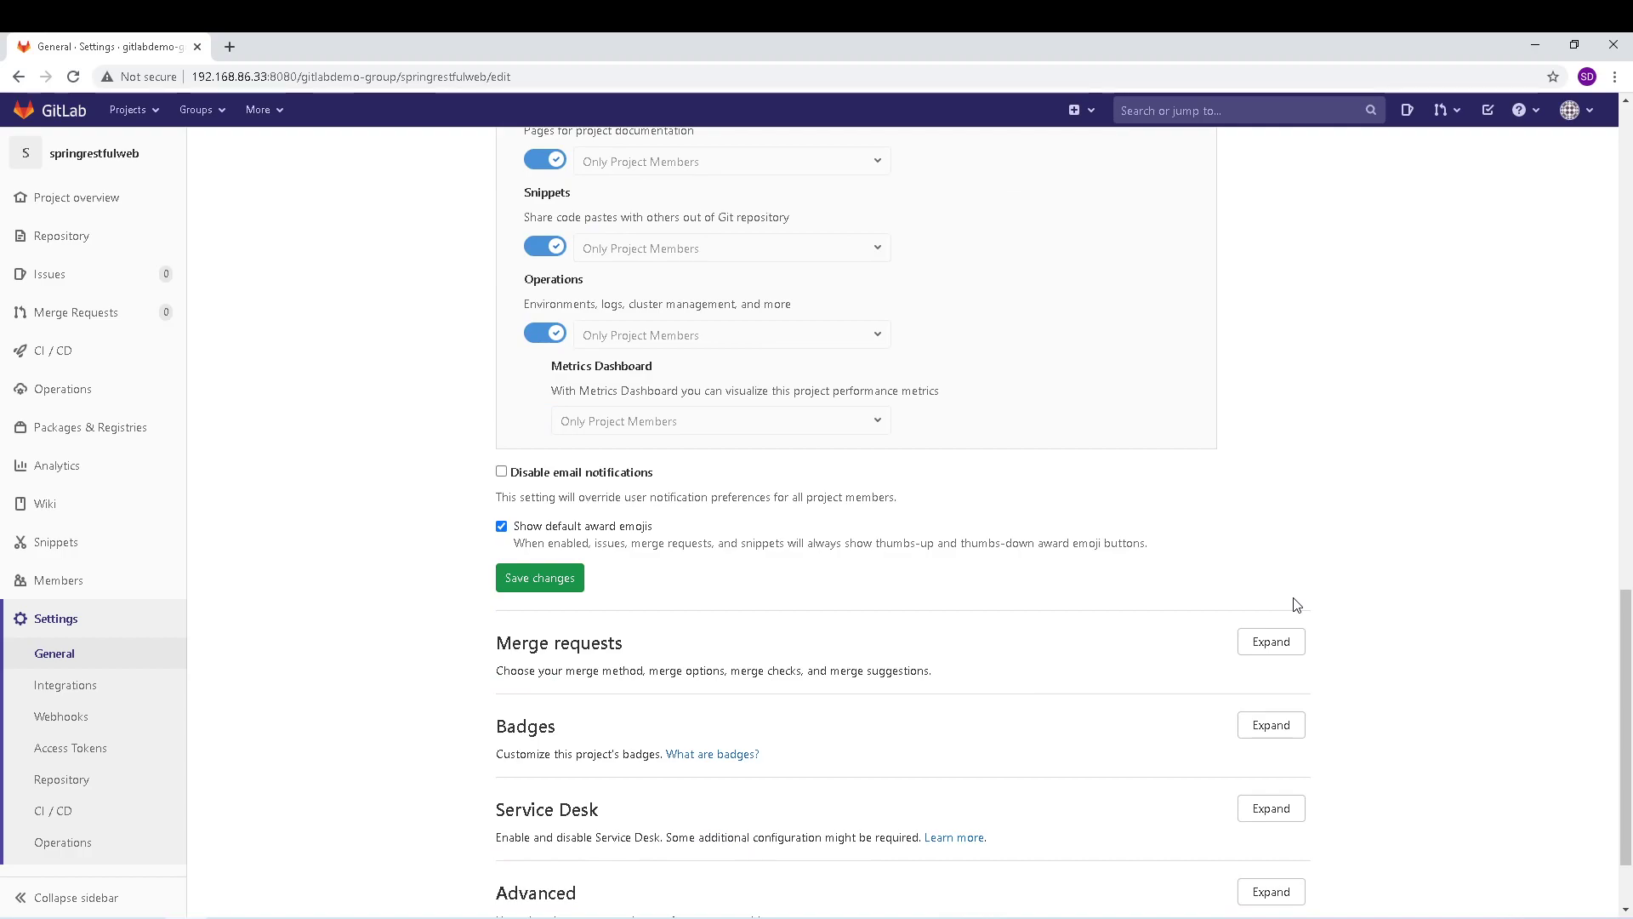
{"action": "scroll", "coordinate": [1296, 605], "scroll_direction": "down", "scroll_amount": 2}
{"action": "scroll", "coordinate": [1297, 604], "scroll_direction": "up", "scroll_amount": 10}
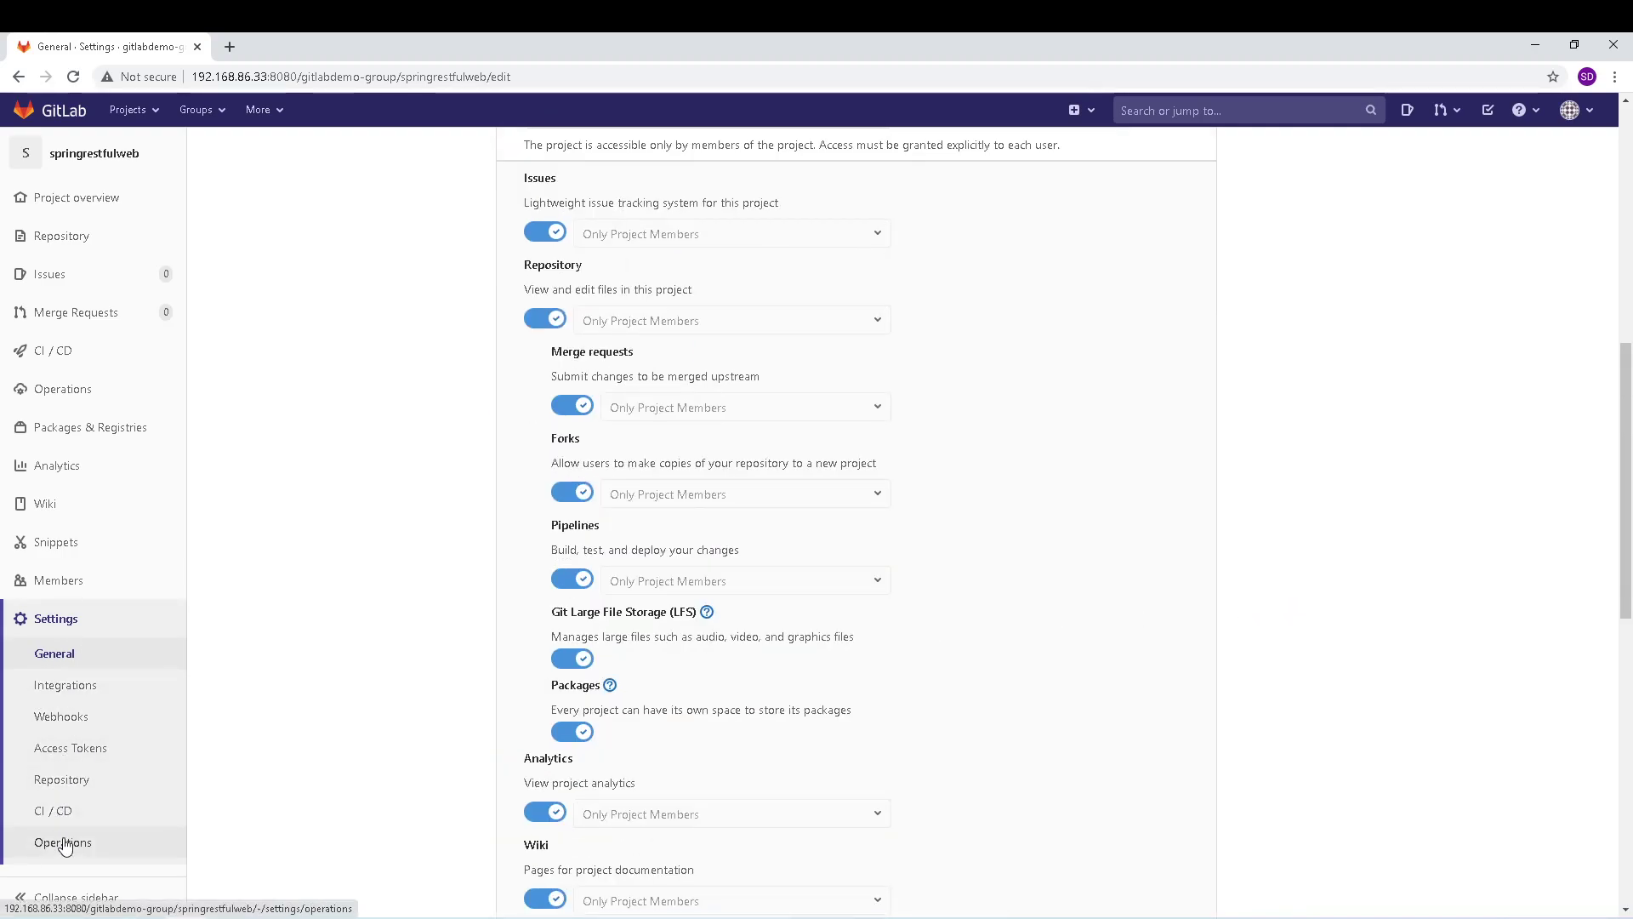
- Open the project's repository settings, expand Default Branch and check which branches can be chosen as the default
{"action": "left_click", "coordinate": [85, 778]}
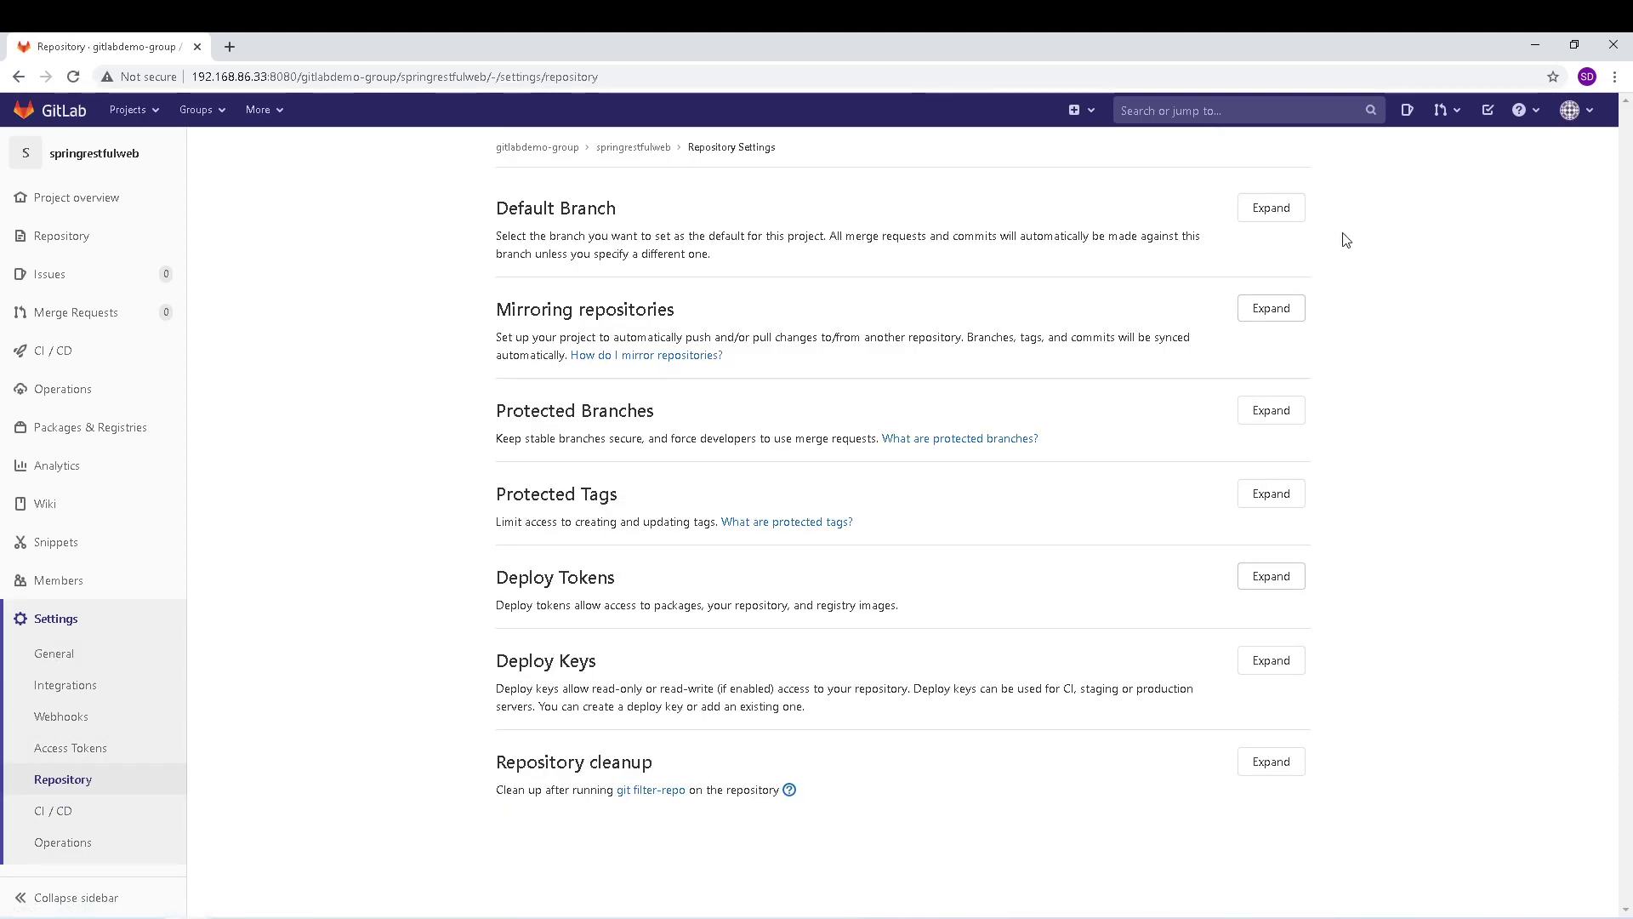
{"action": "left_click_drag", "start_coordinate": [491, 211], "coordinate": [605, 211]}
{"action": "left_click", "coordinate": [1277, 219]}
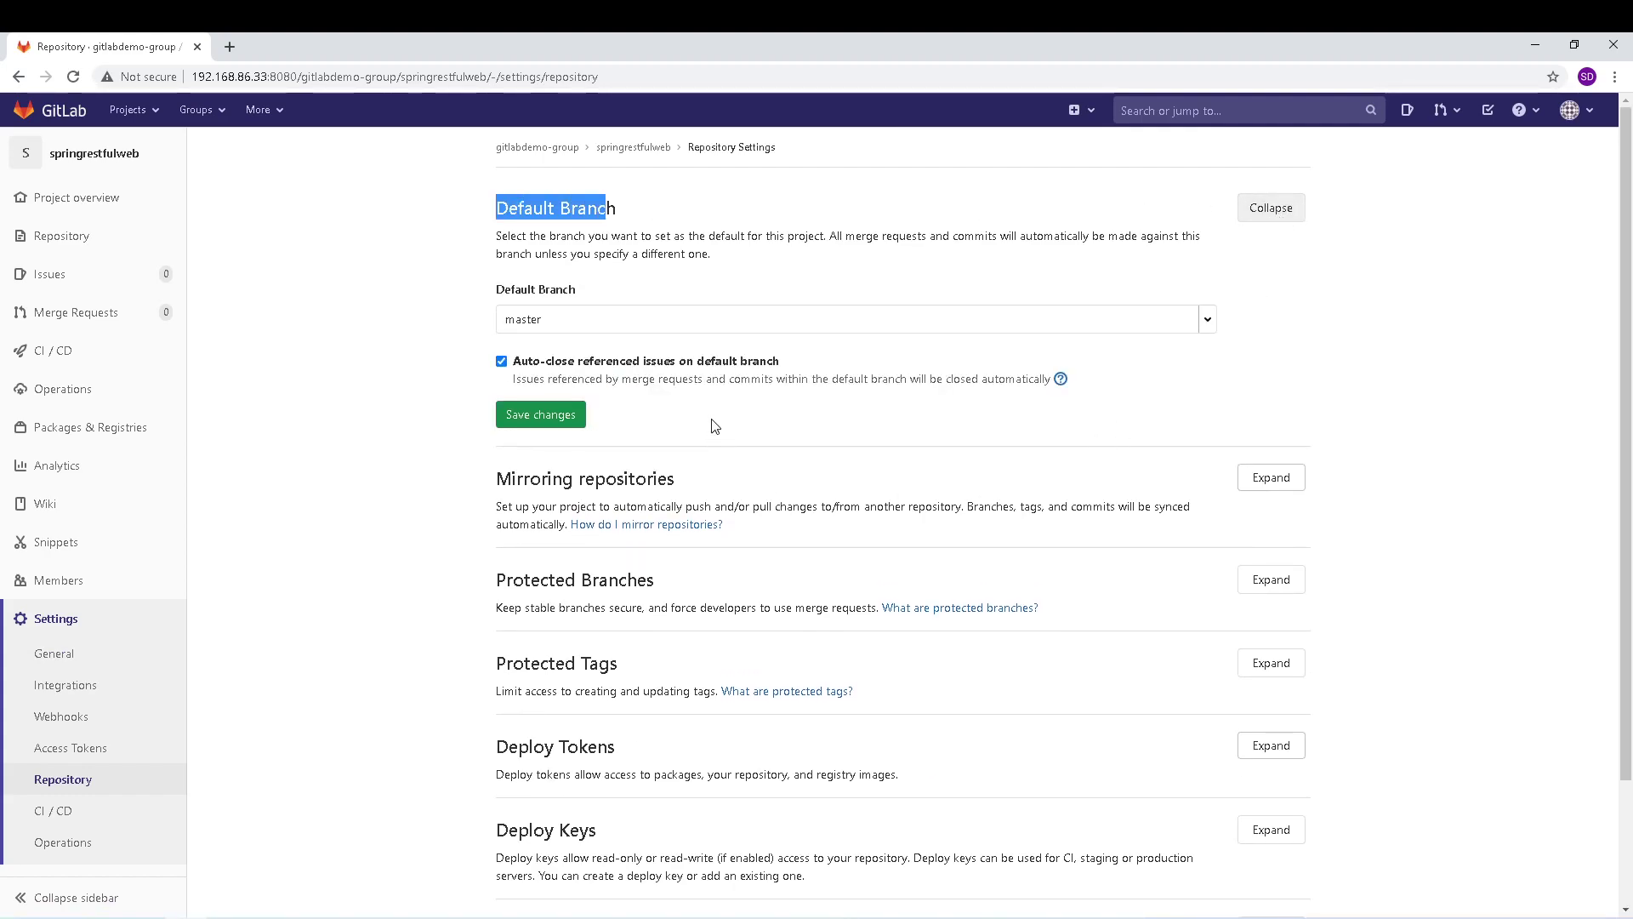
{"action": "left_click", "coordinate": [1187, 321]}
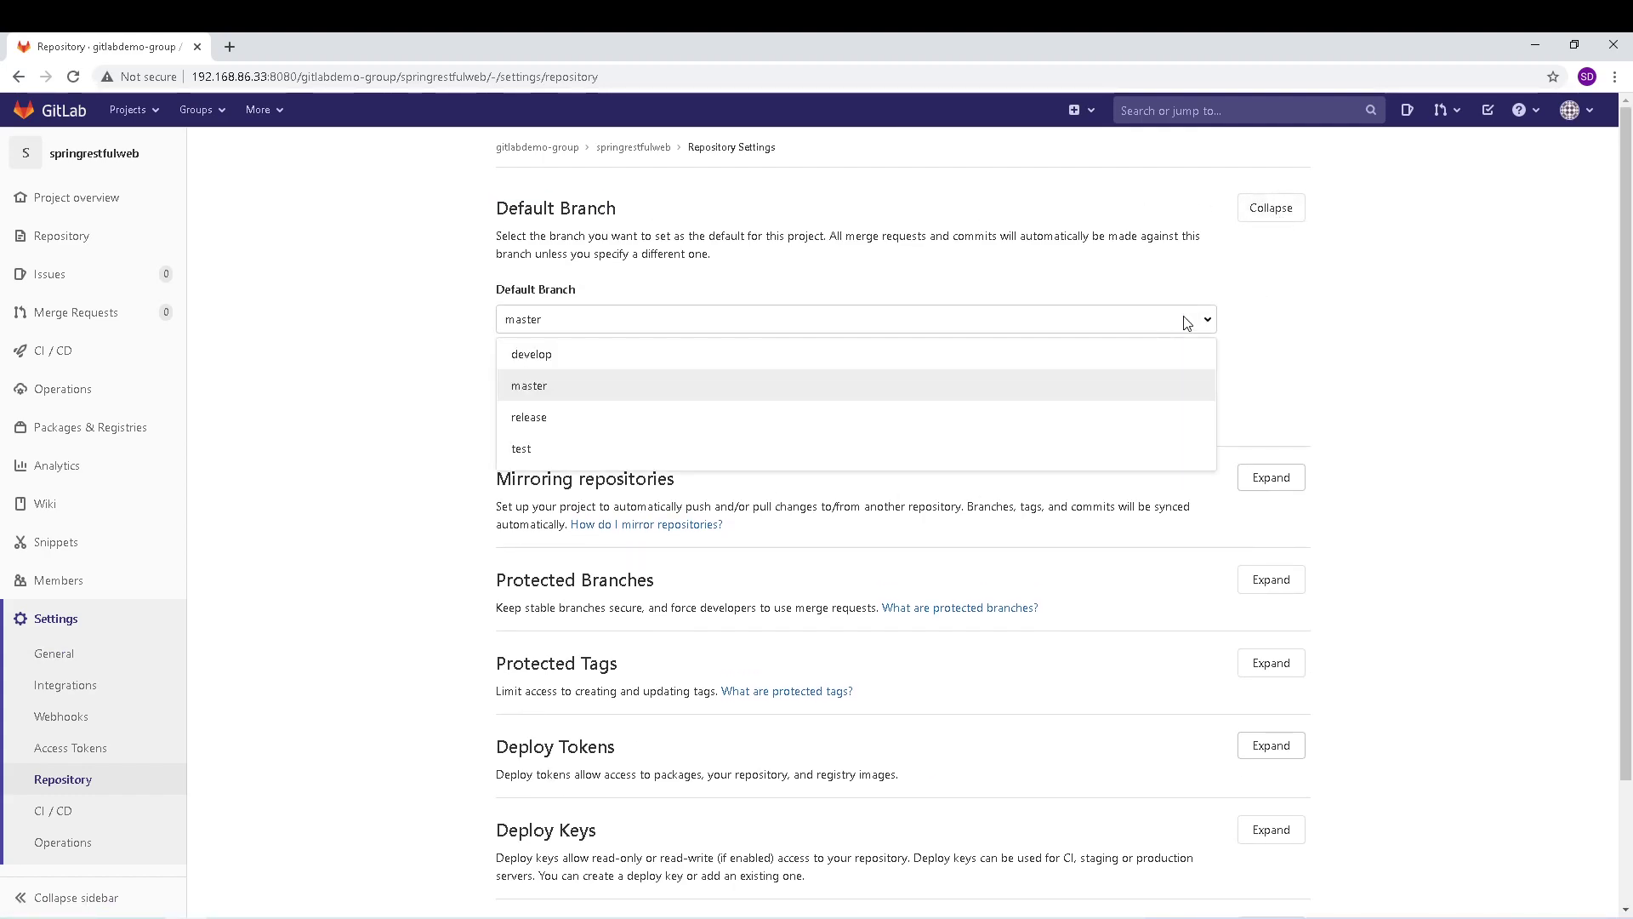
{"action": "left_click", "coordinate": [1351, 372]}
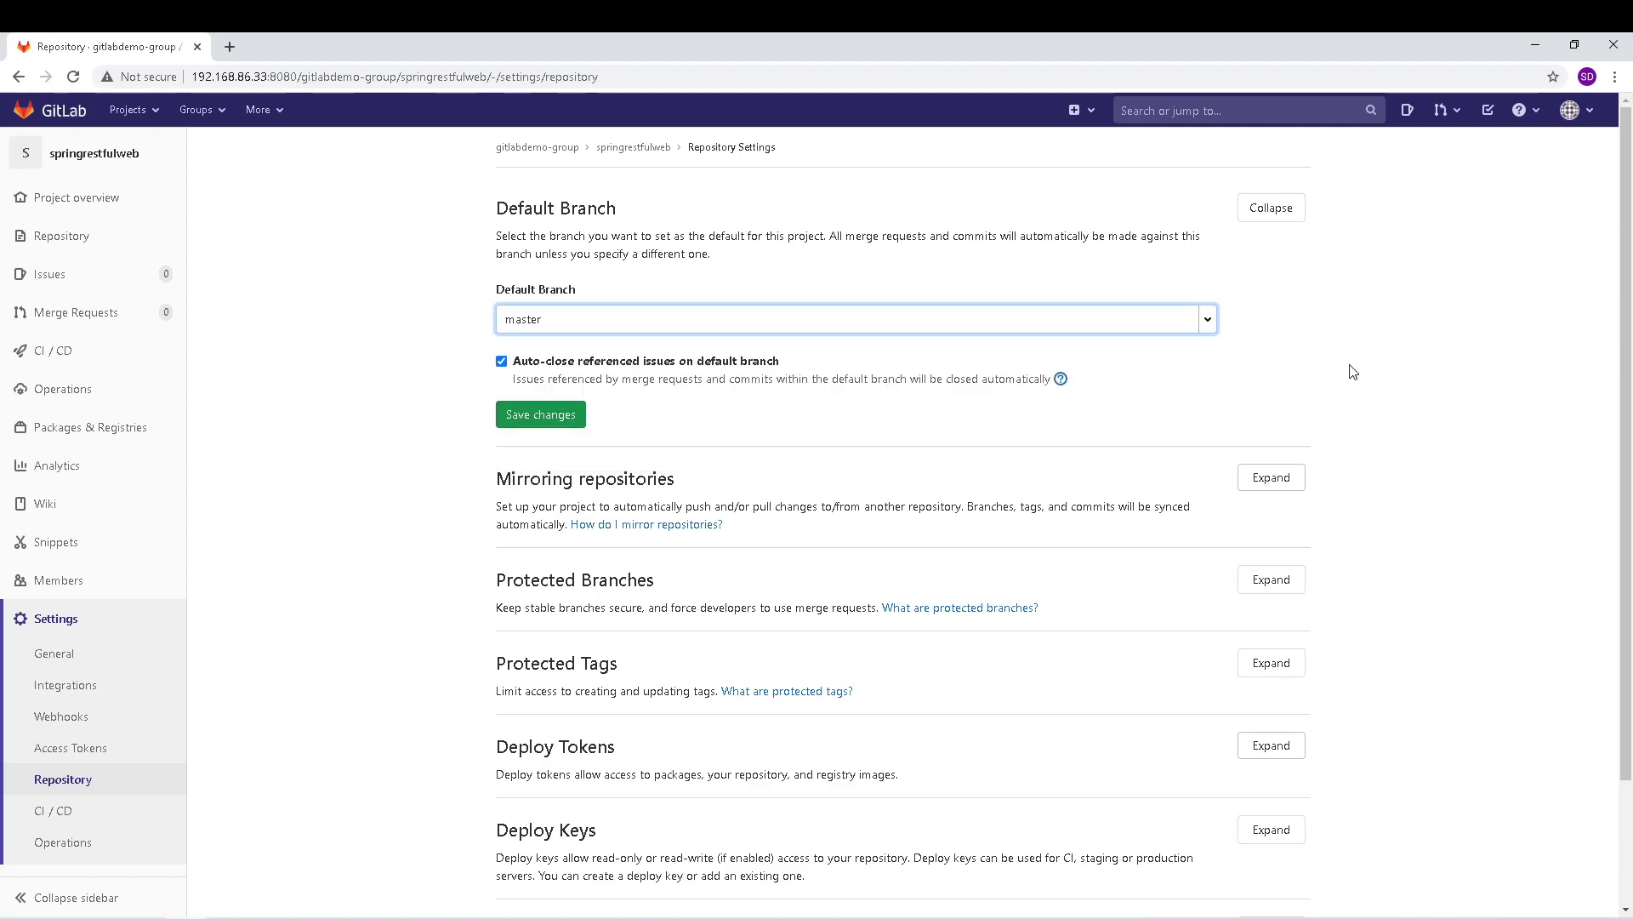
{"action": "scroll", "coordinate": [1350, 371], "scroll_direction": "down", "scroll_amount": 1}
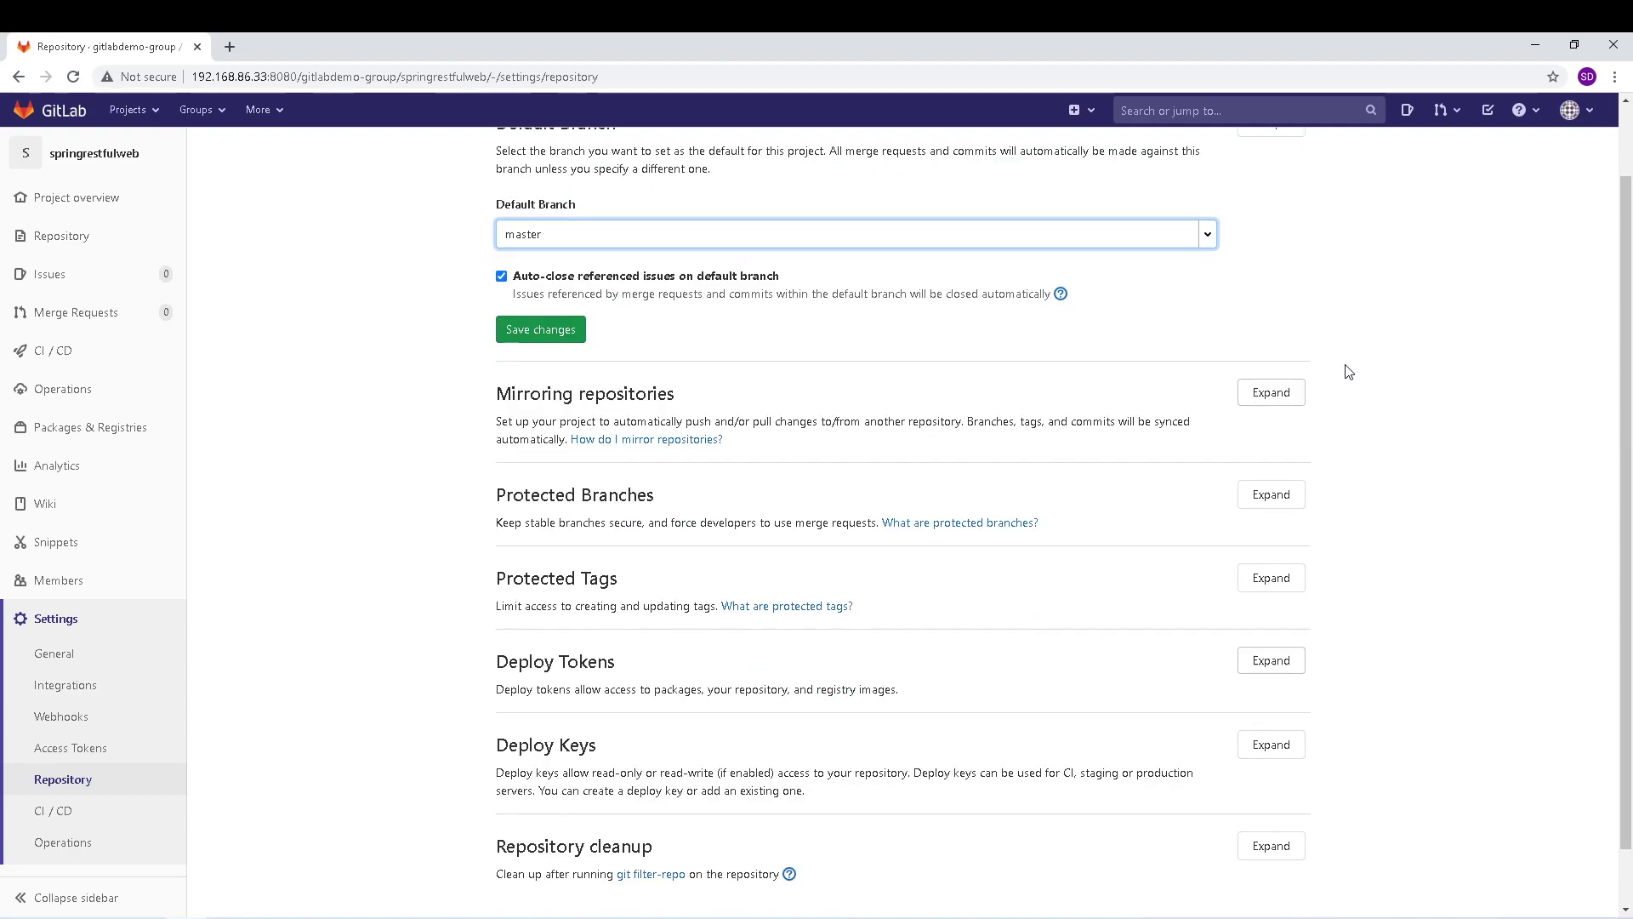
- Expand Protected Branches, select develop as the branch to protect and allow Developers + Maintainers to merge
{"action": "left_click_drag", "start_coordinate": [496, 496], "coordinate": [655, 495]}
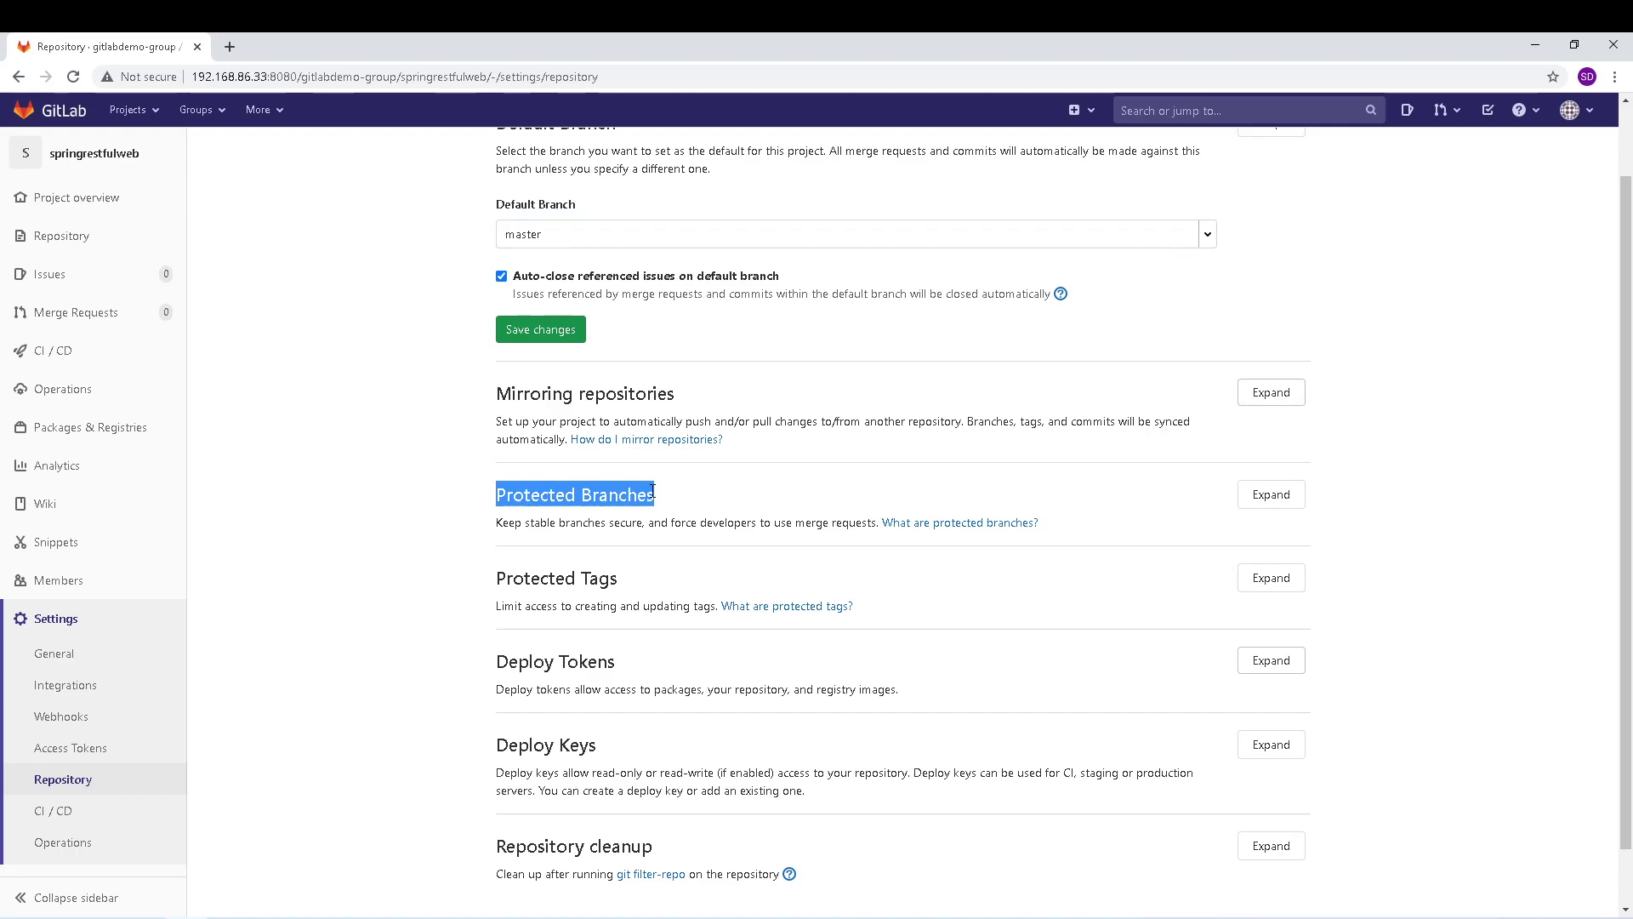
{"action": "left_click", "coordinate": [1270, 496]}
{"action": "scroll", "coordinate": [1380, 516], "scroll_direction": "down", "scroll_amount": 2}
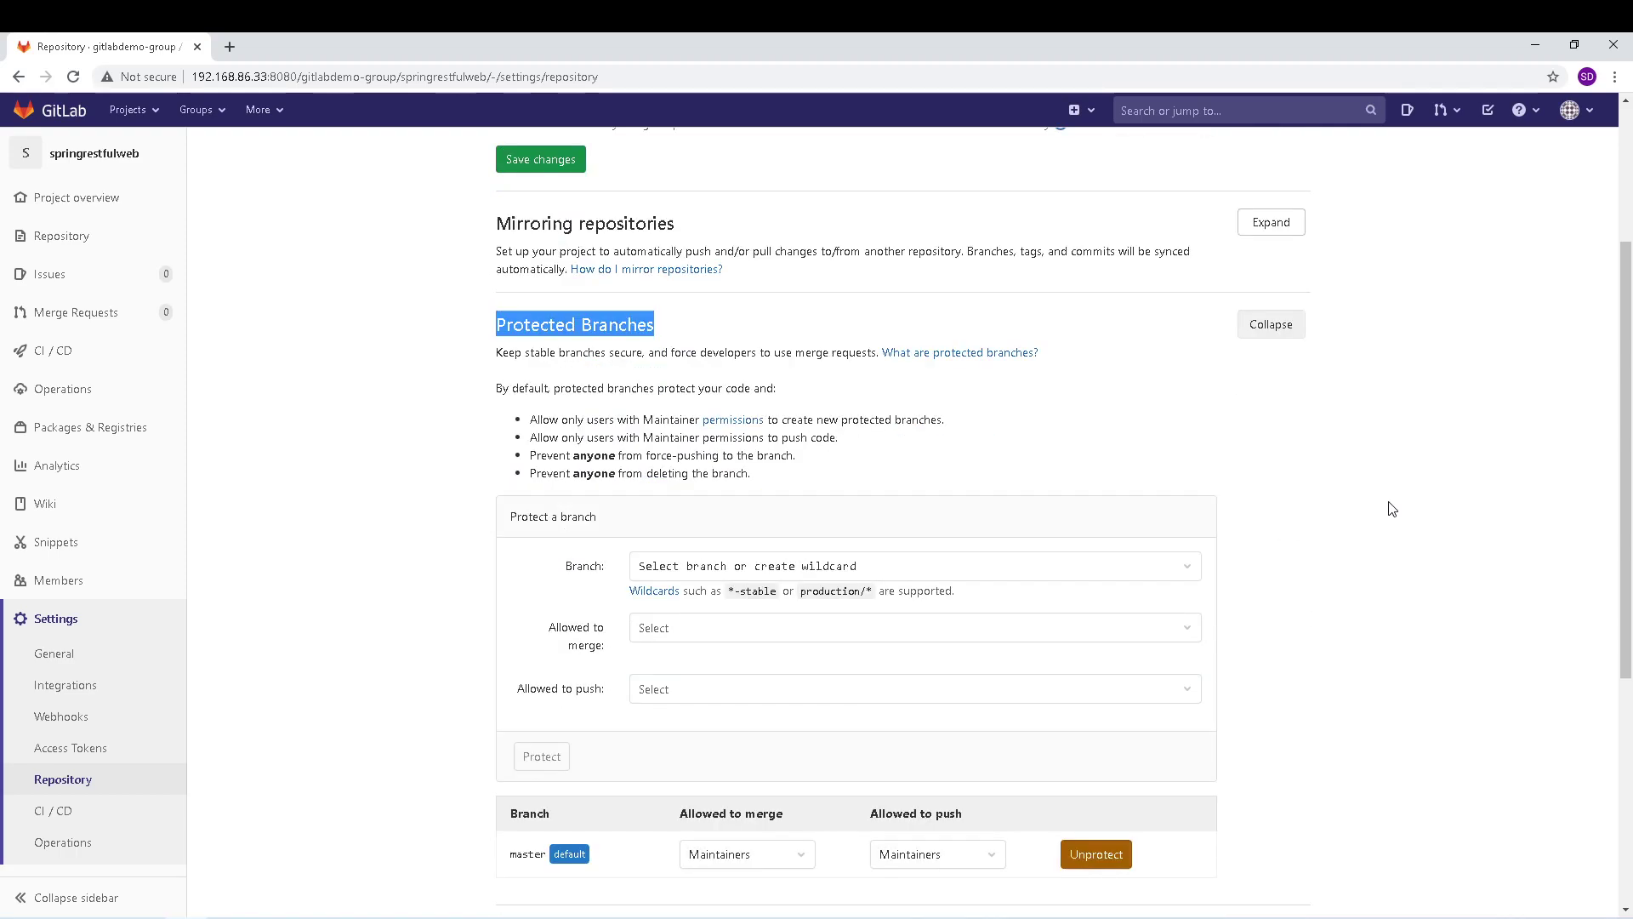
{"action": "left_click", "coordinate": [1174, 568]}
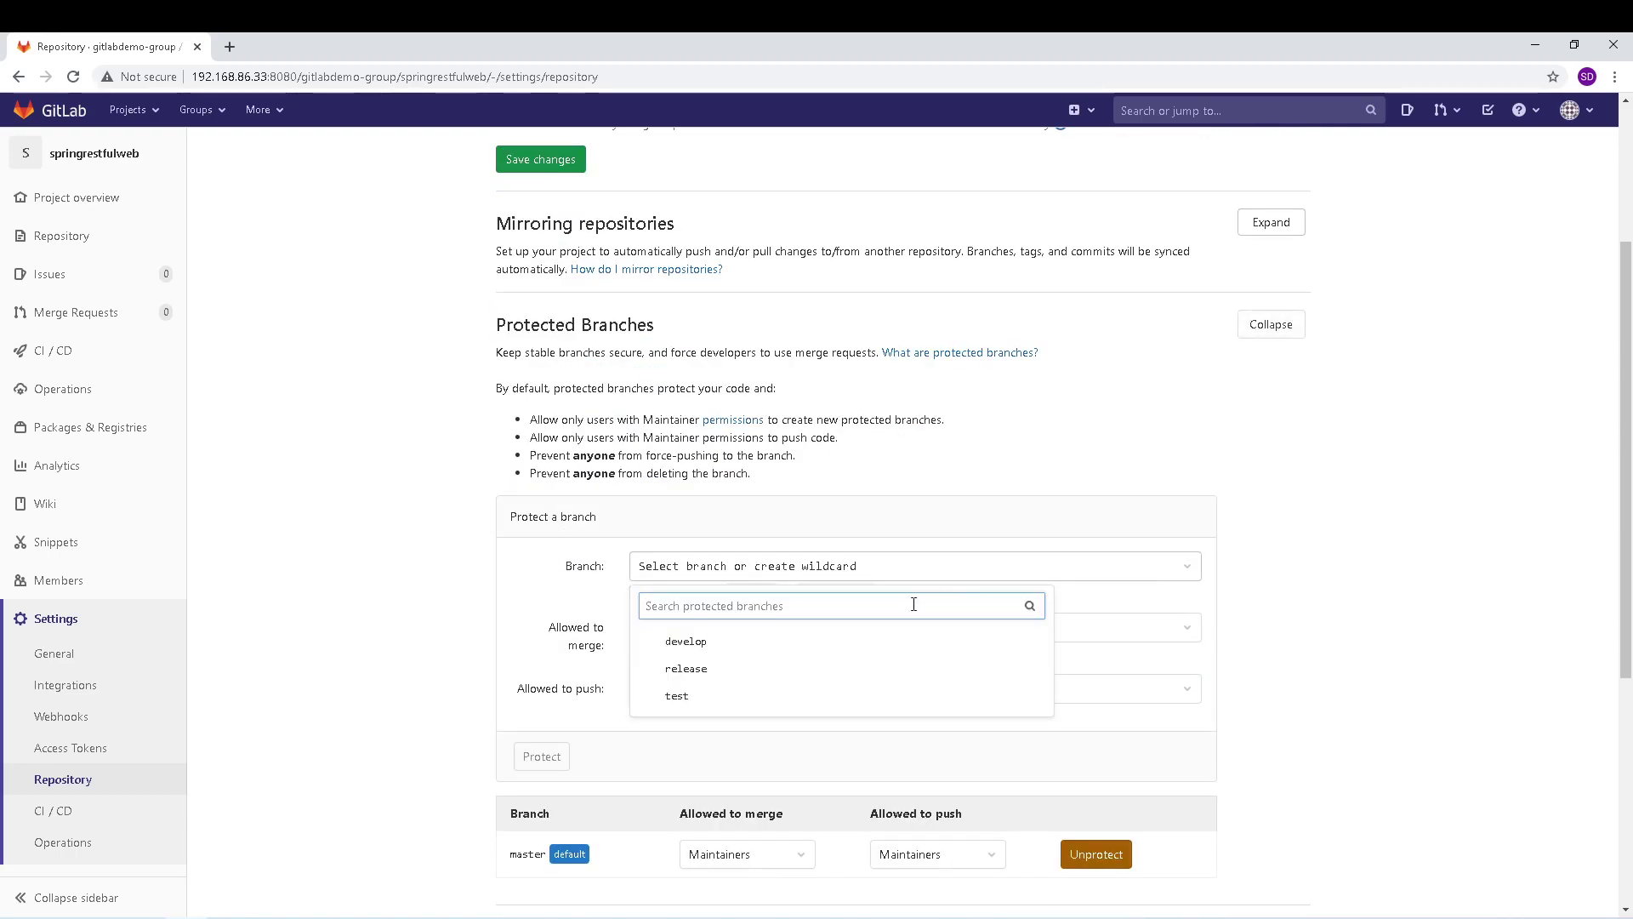
{"action": "left_click", "coordinate": [713, 648]}
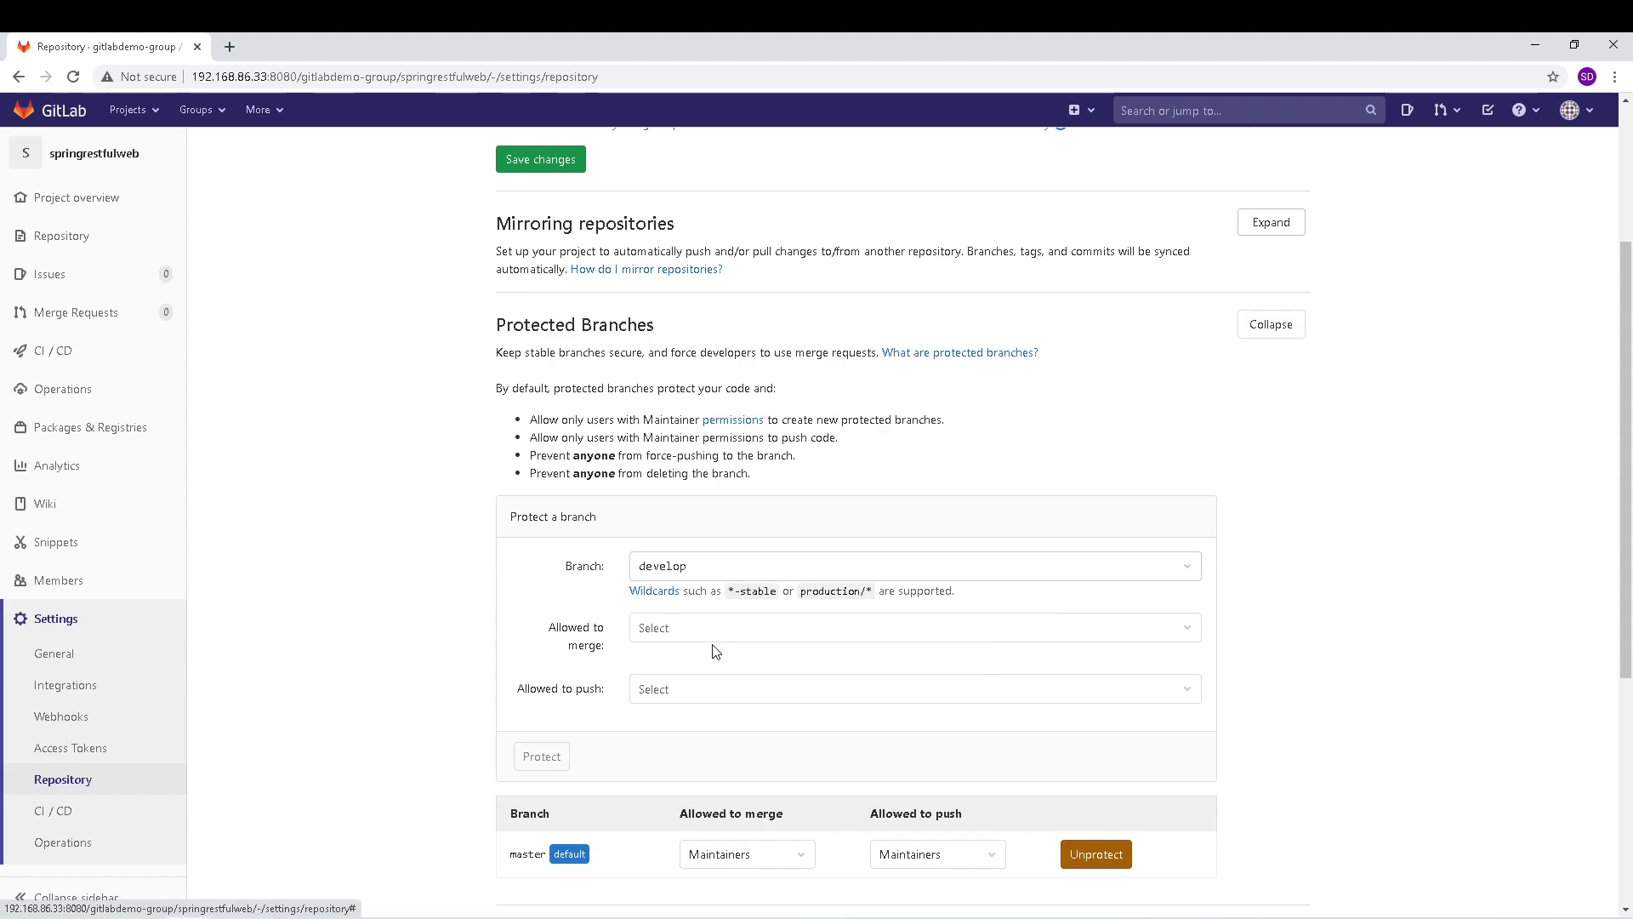
{"action": "left_click", "coordinate": [869, 628]}
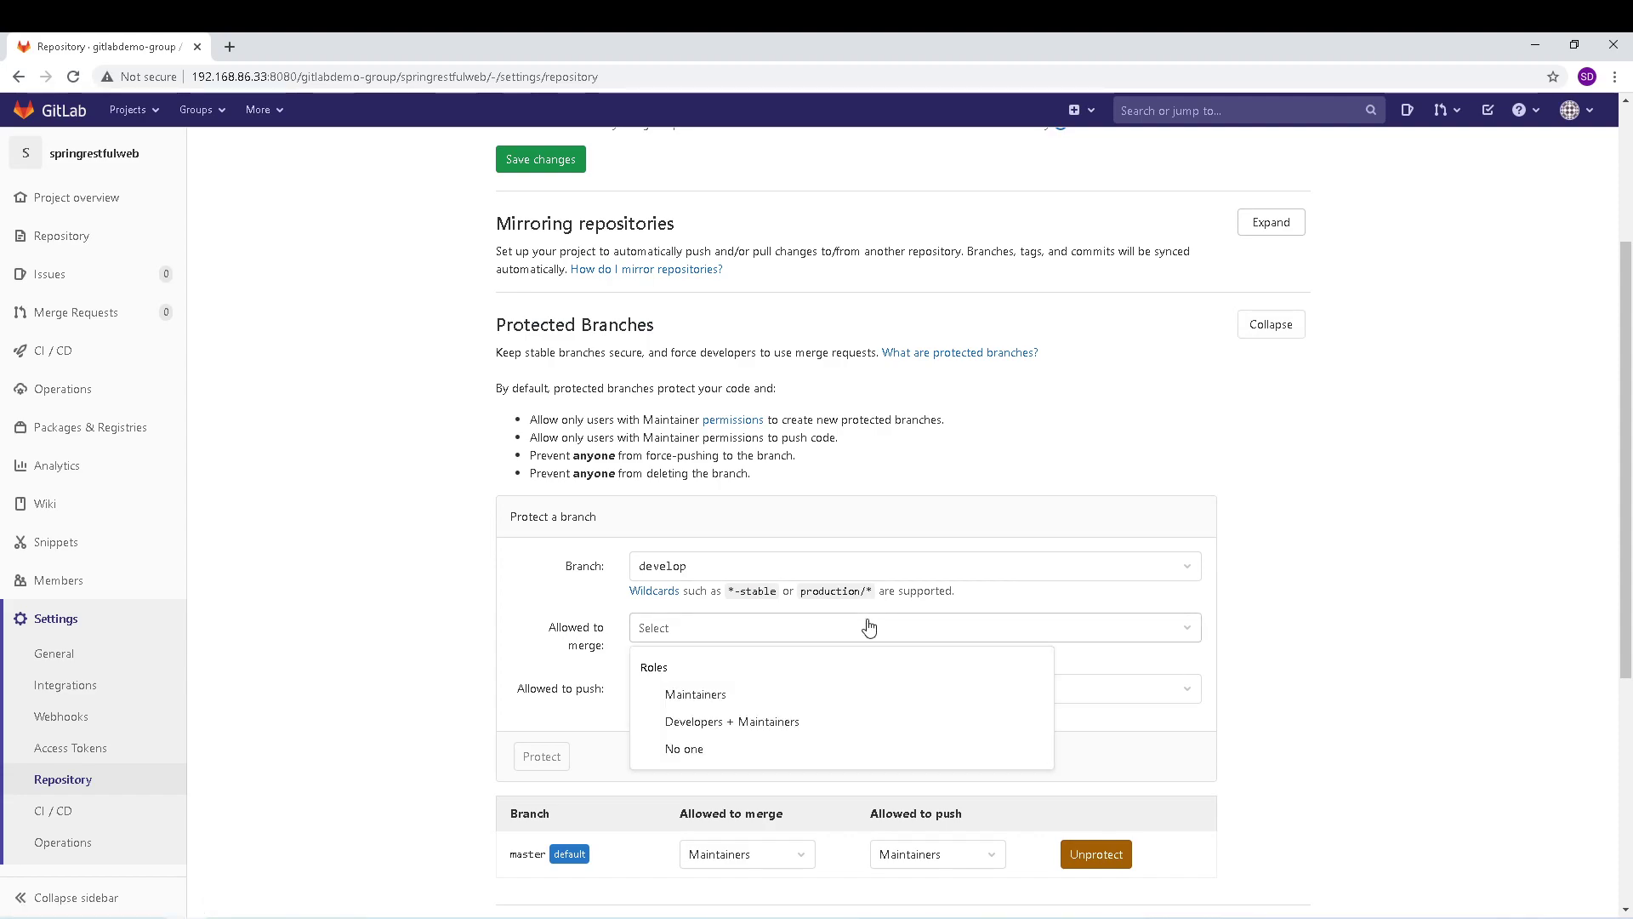
{"action": "left_click", "coordinate": [767, 725]}
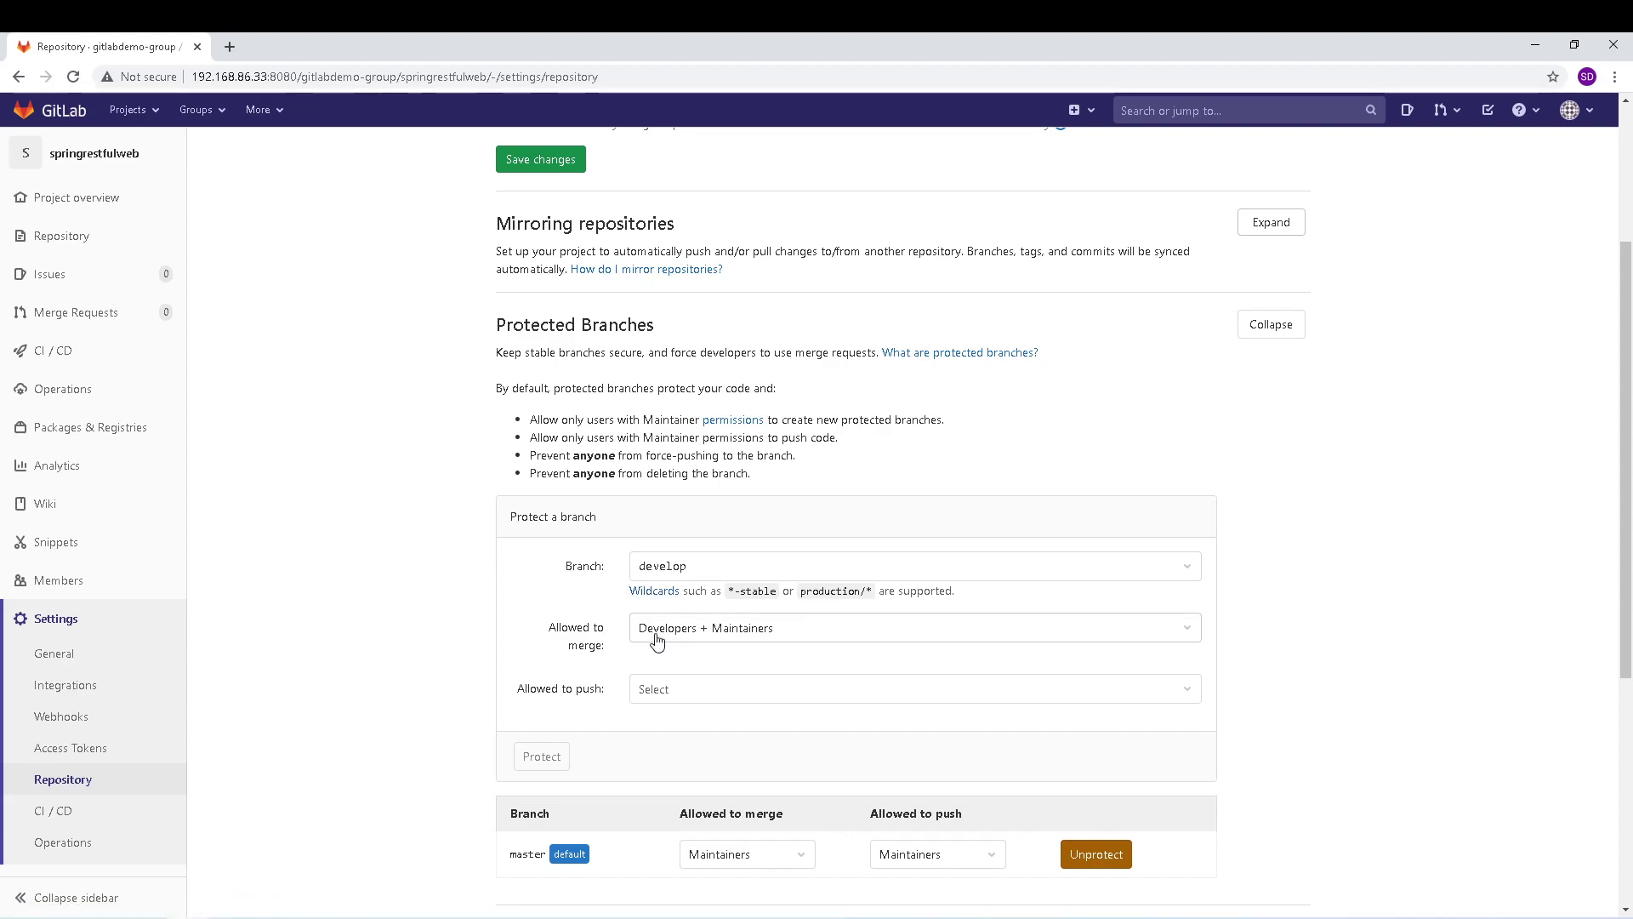
- Set Allowed to push to No one for develop and protect the branch
{"action": "scroll", "coordinate": [663, 639], "scroll_direction": "down", "scroll_amount": 1}
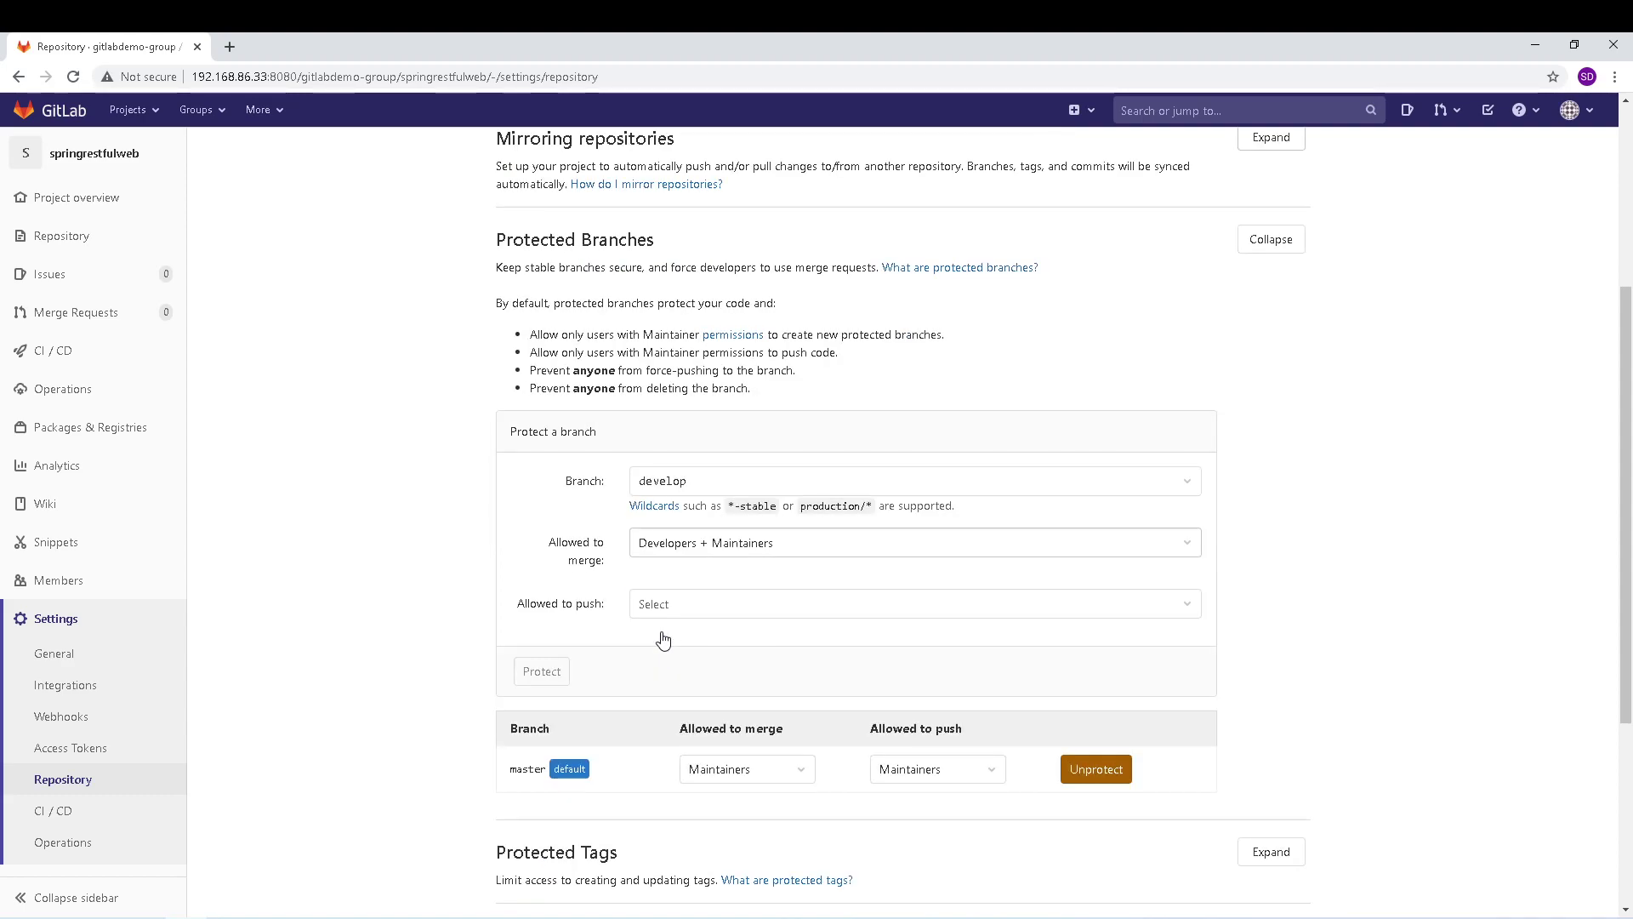
{"action": "left_click", "coordinate": [752, 611]}
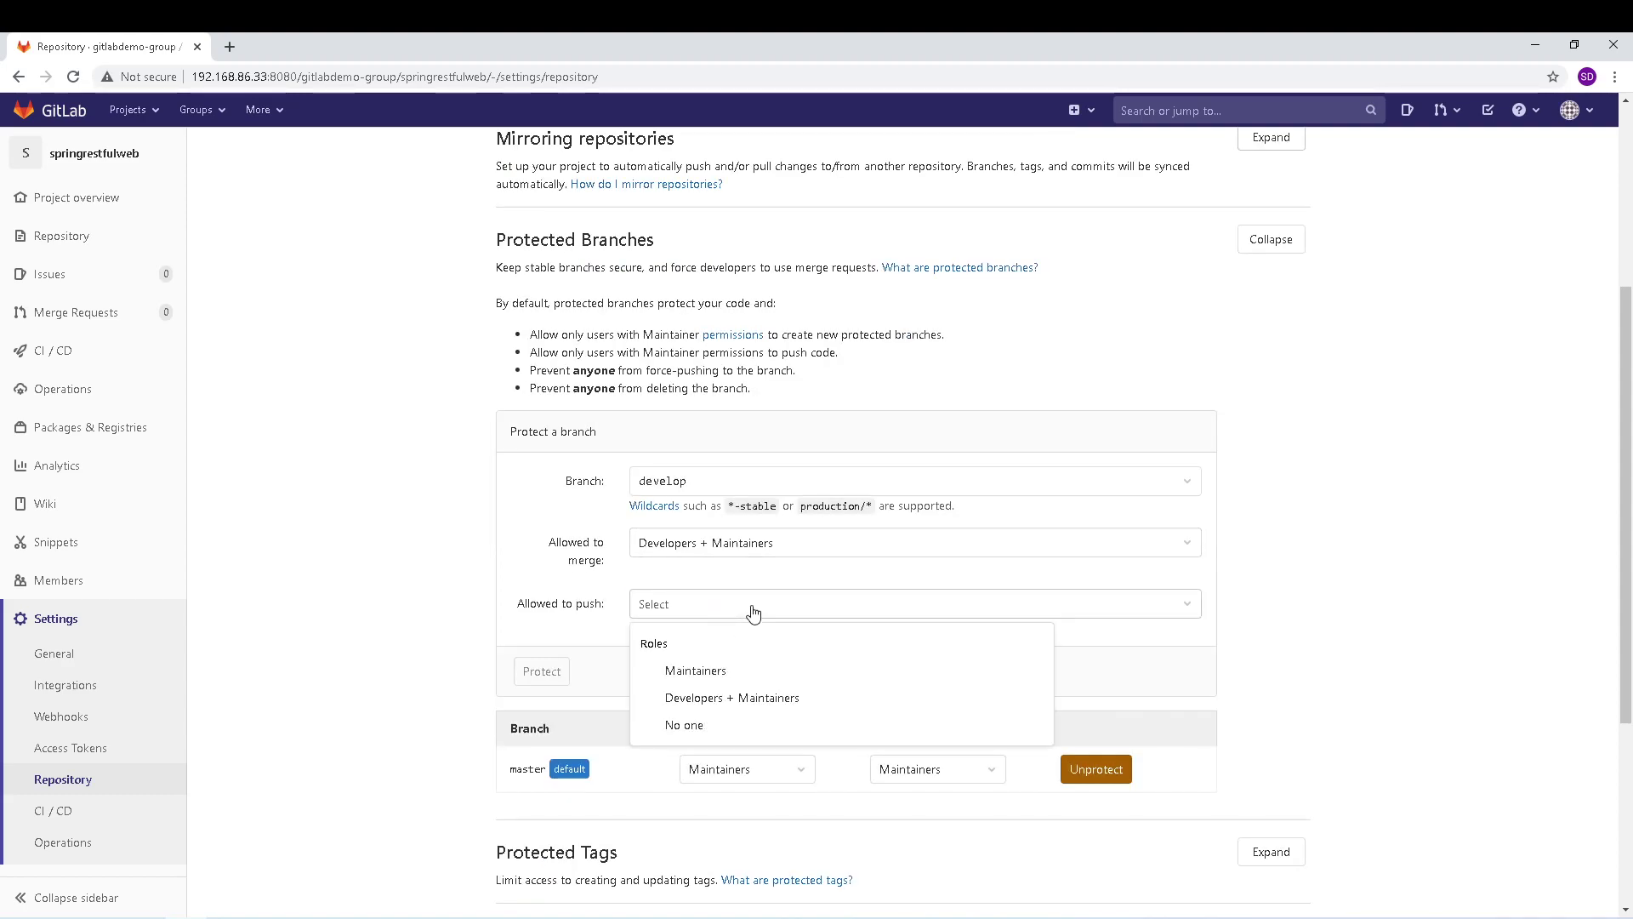
{"action": "left_click", "coordinate": [726, 672]}
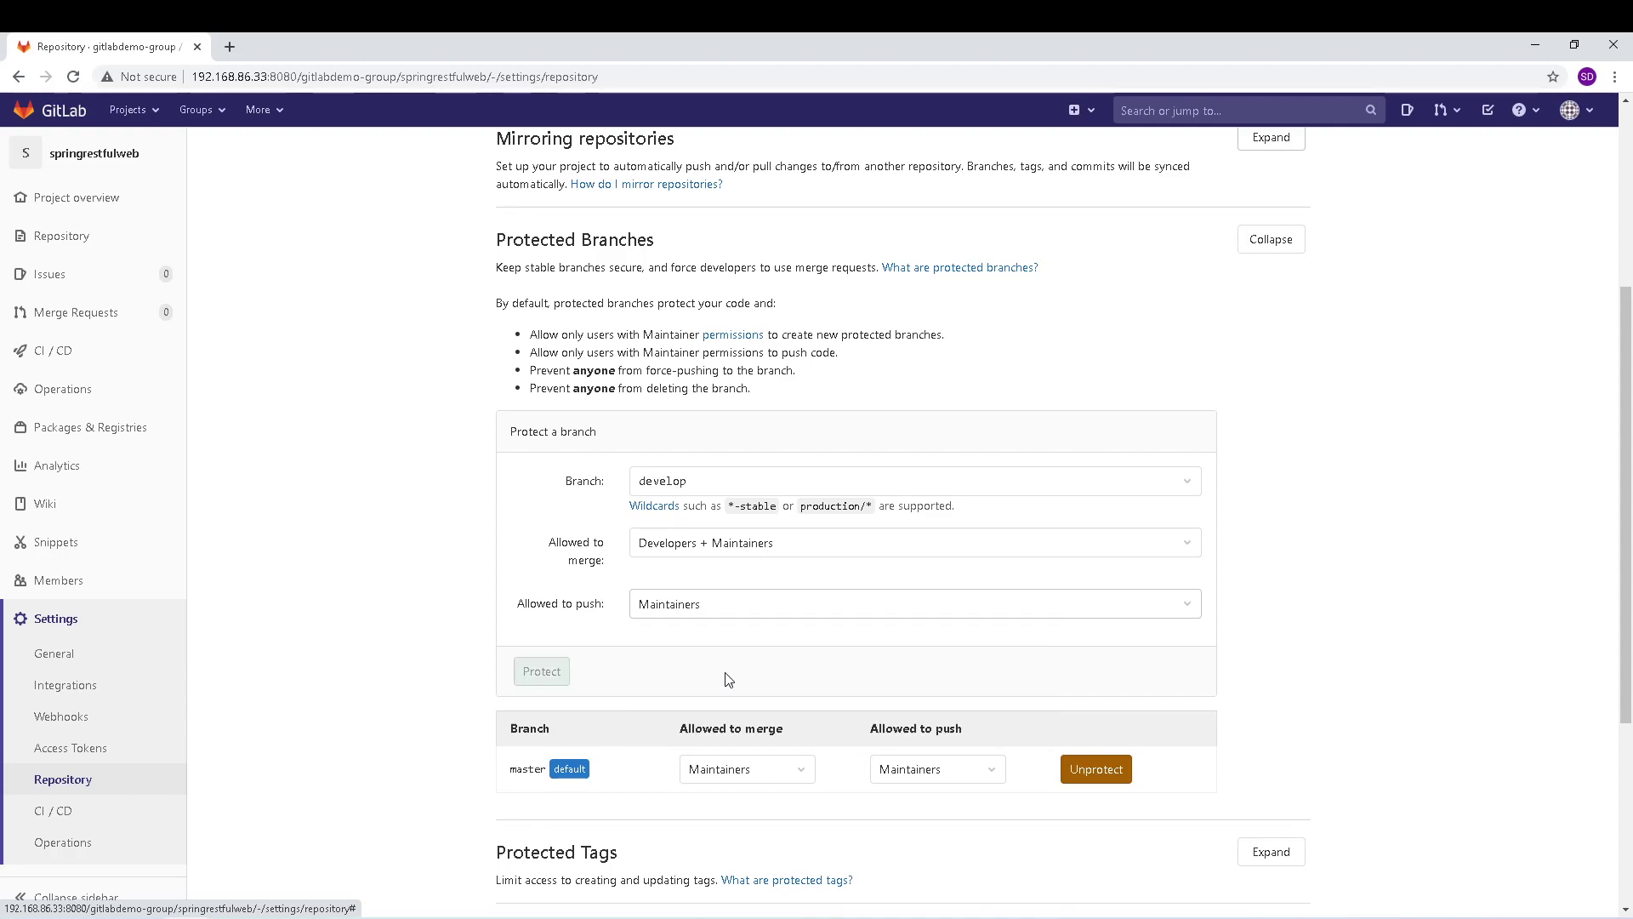
{"action": "left_click", "coordinate": [831, 610]}
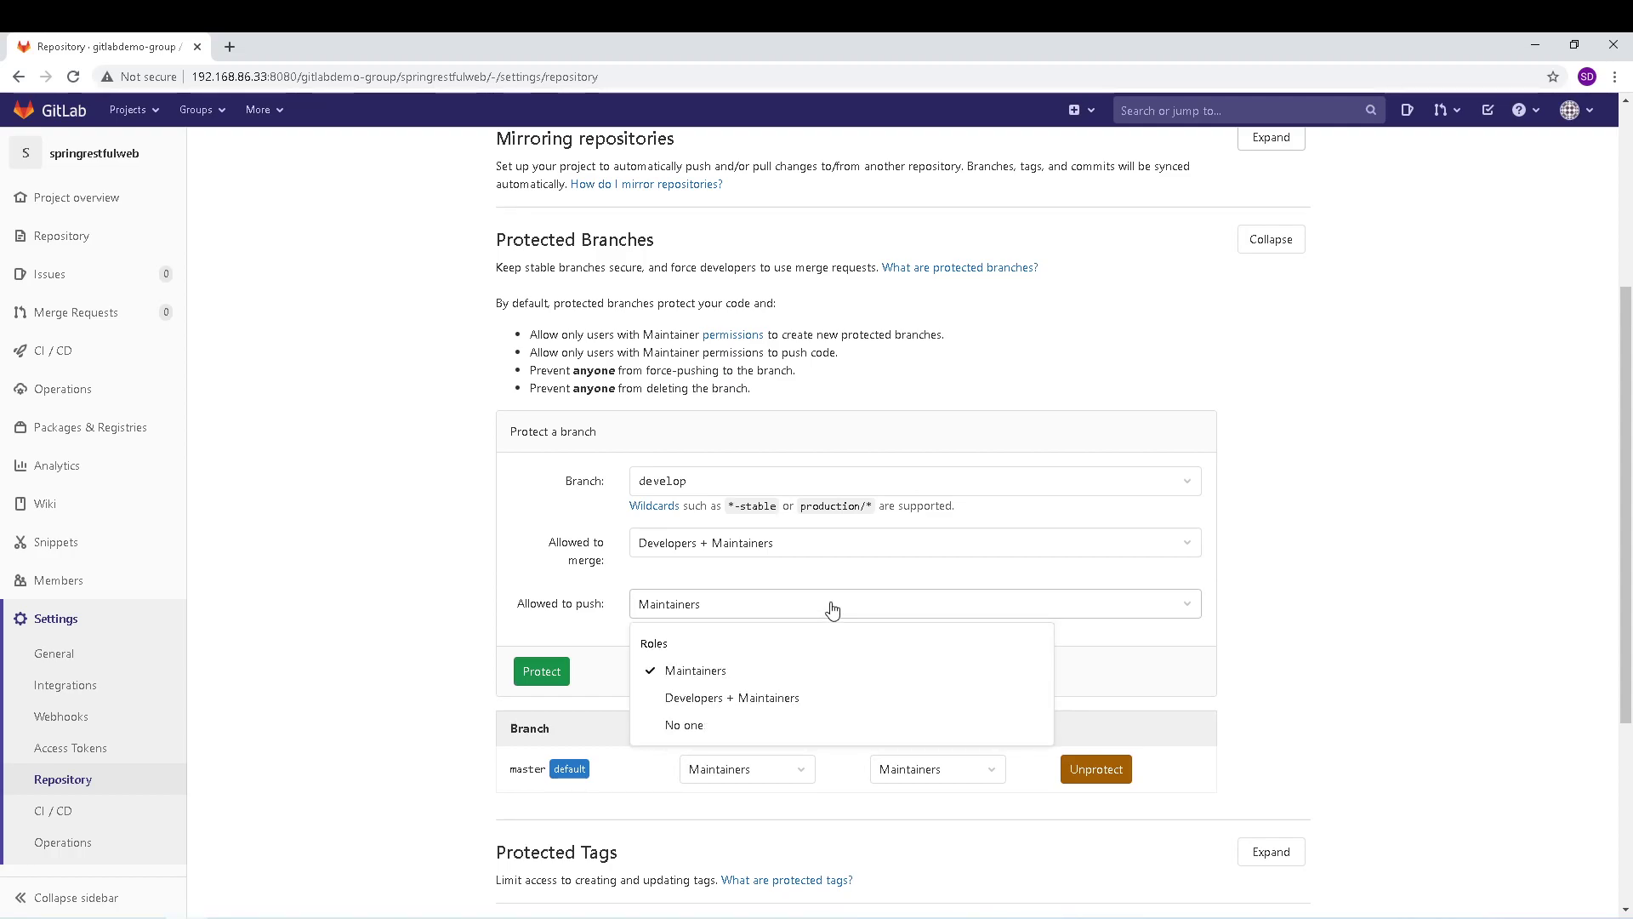
{"action": "left_click", "coordinate": [718, 726]}
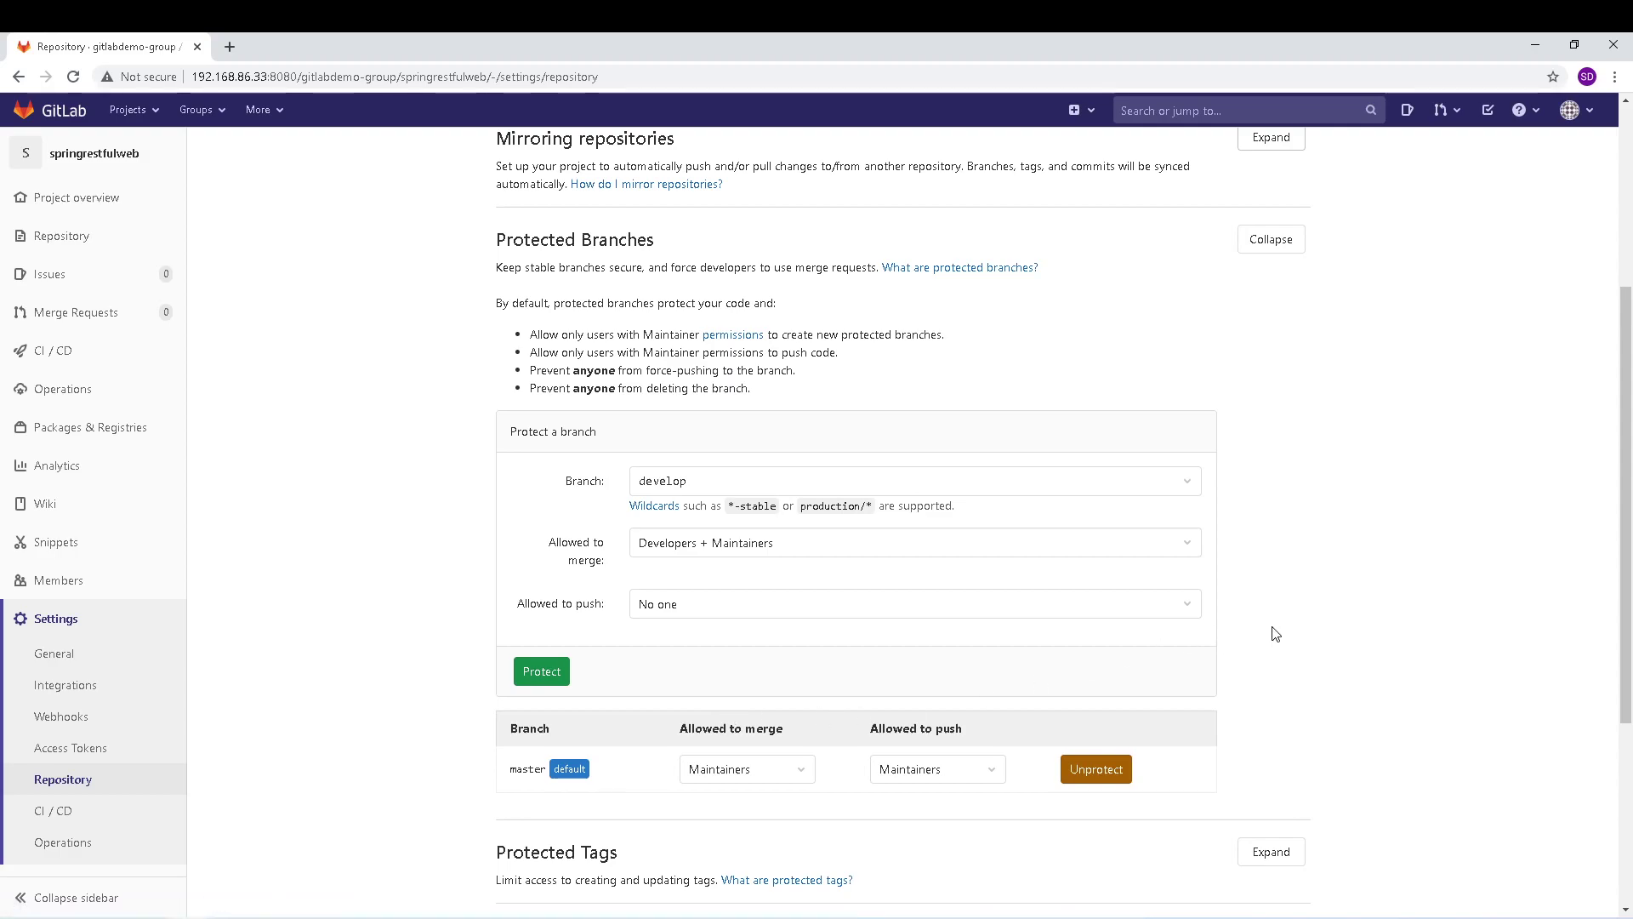
{"action": "scroll", "coordinate": [1275, 634], "scroll_direction": "down", "scroll_amount": 1}
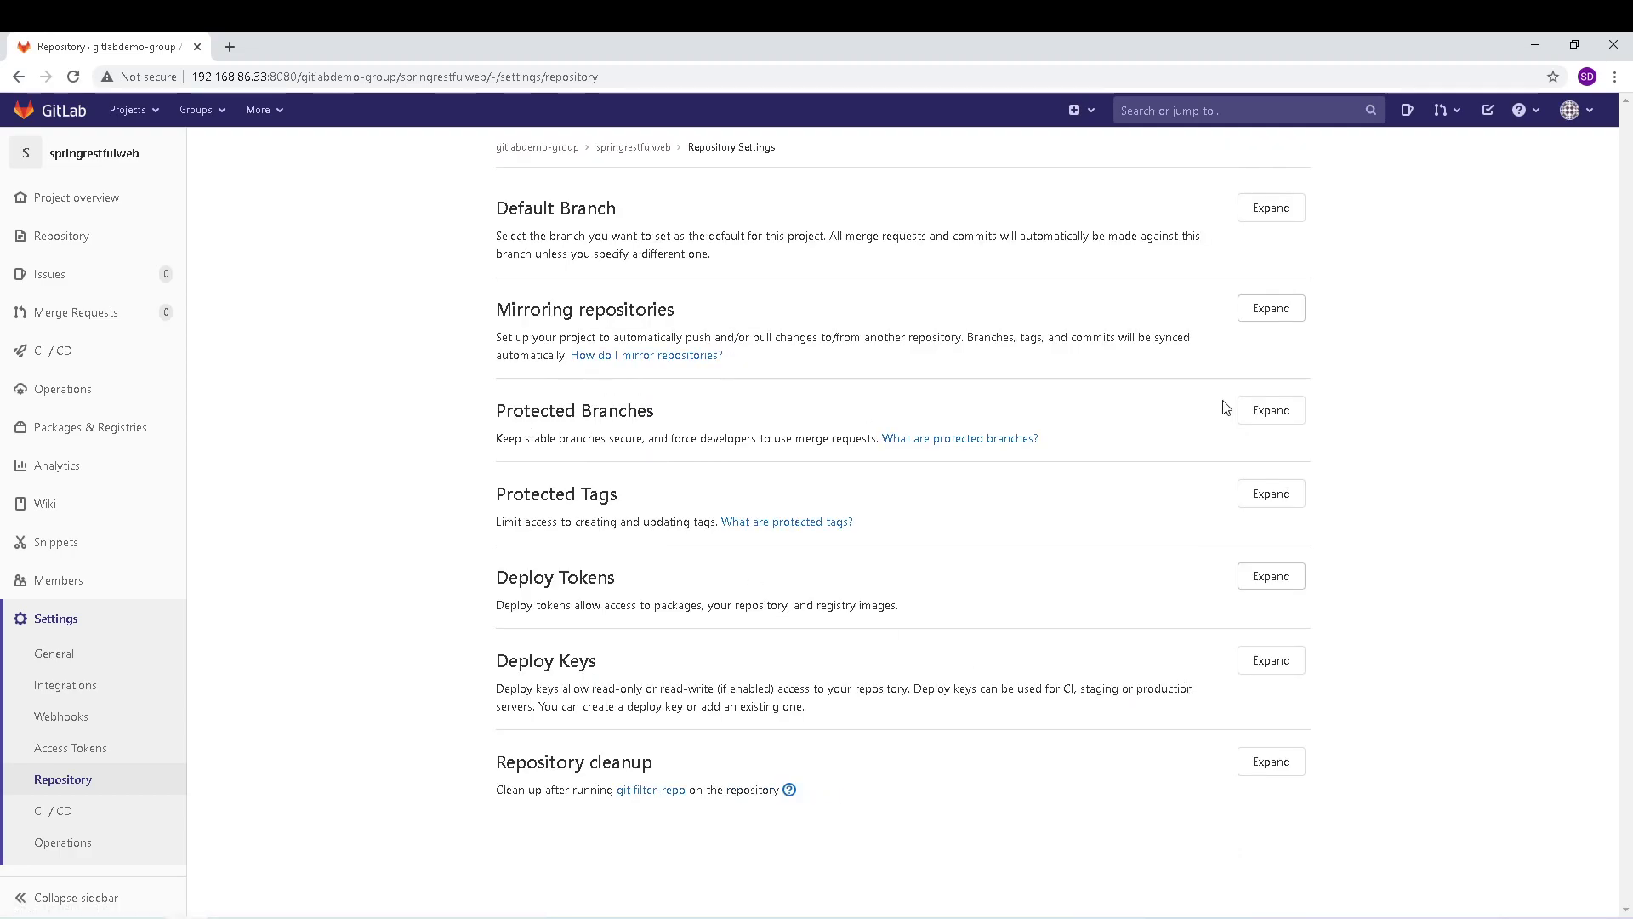
- Protect the release branch, allowing Maintainers to merge and No one to push
{"action": "left_click", "coordinate": [1271, 410]}
{"action": "scroll", "coordinate": [1068, 562], "scroll_direction": "down", "scroll_amount": 1}
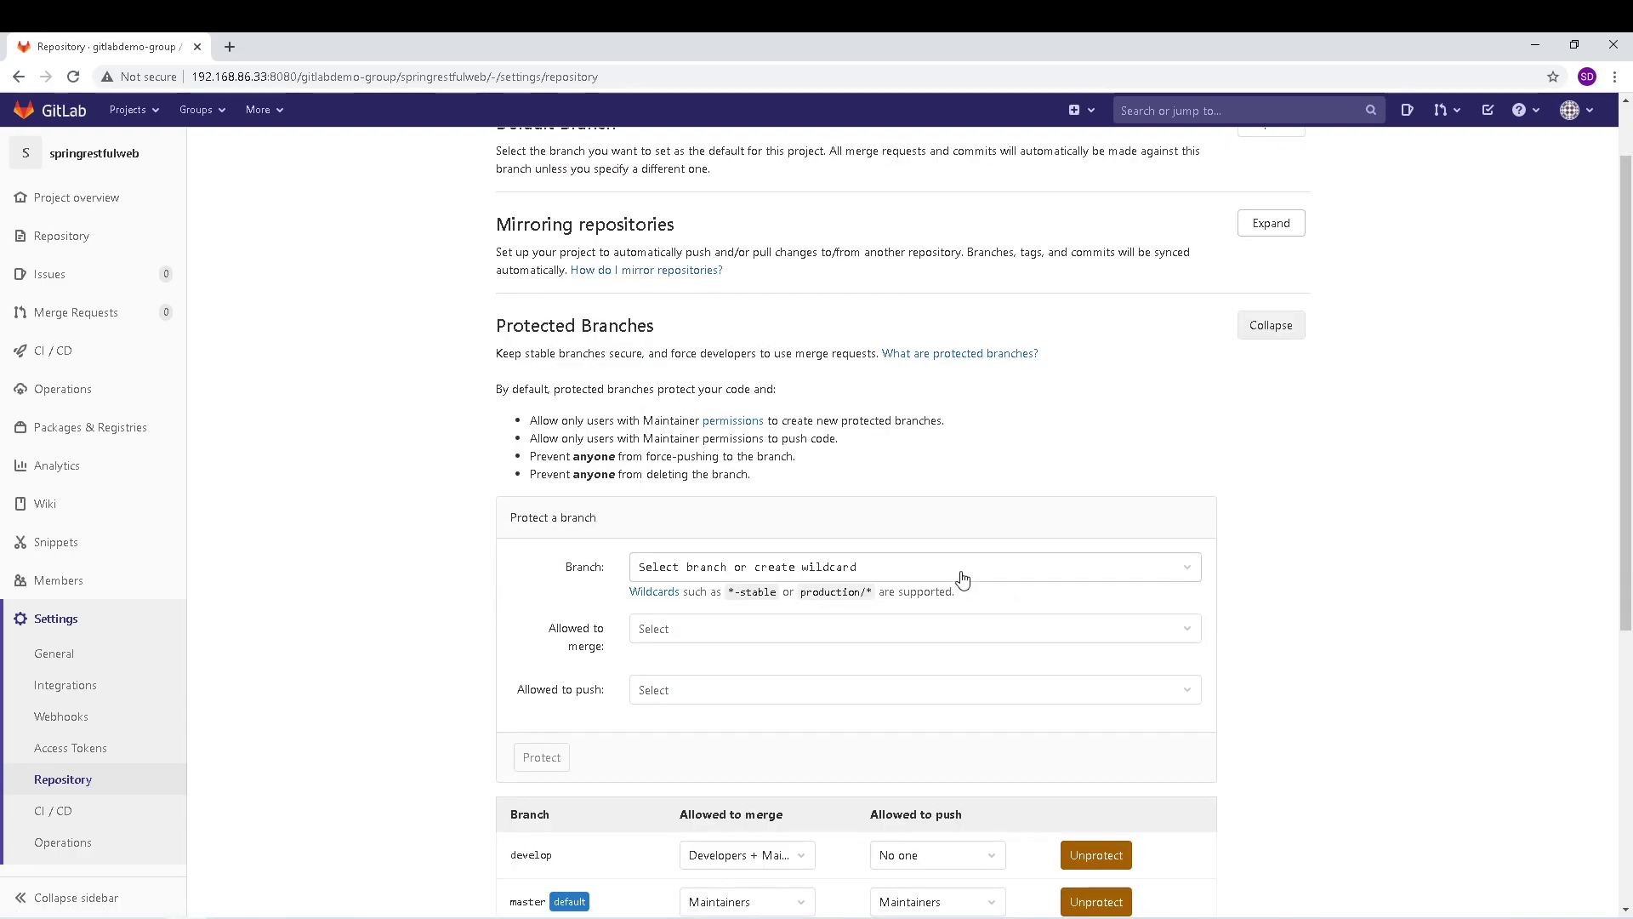
{"action": "left_click", "coordinate": [962, 577]}
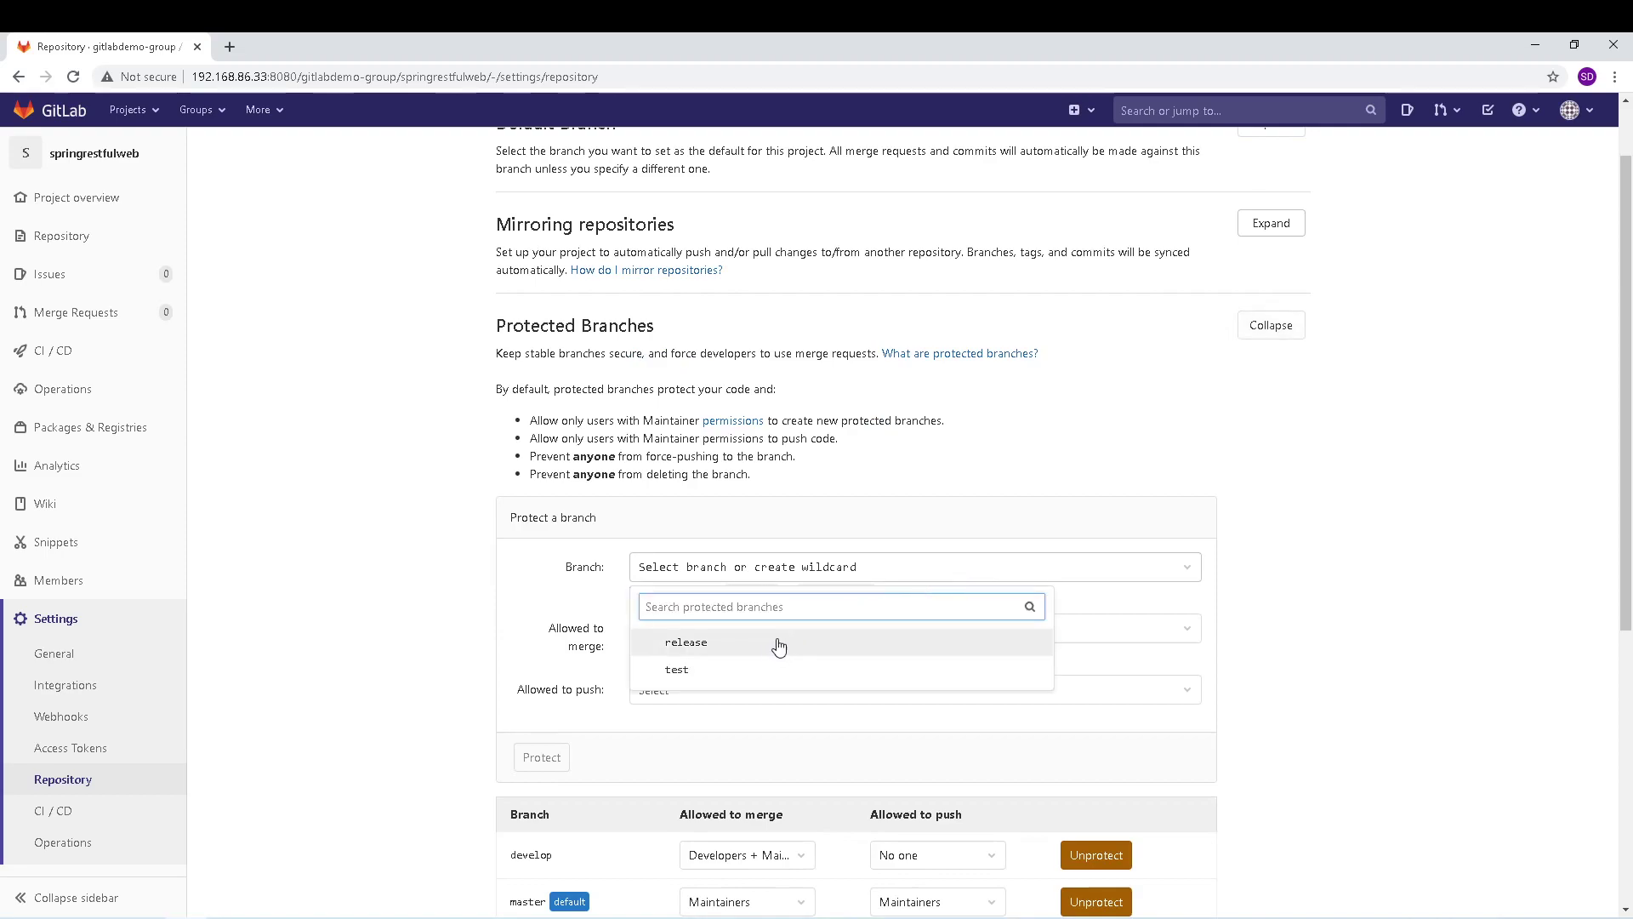
{"action": "left_click", "coordinate": [732, 642]}
{"action": "left_click", "coordinate": [742, 640]}
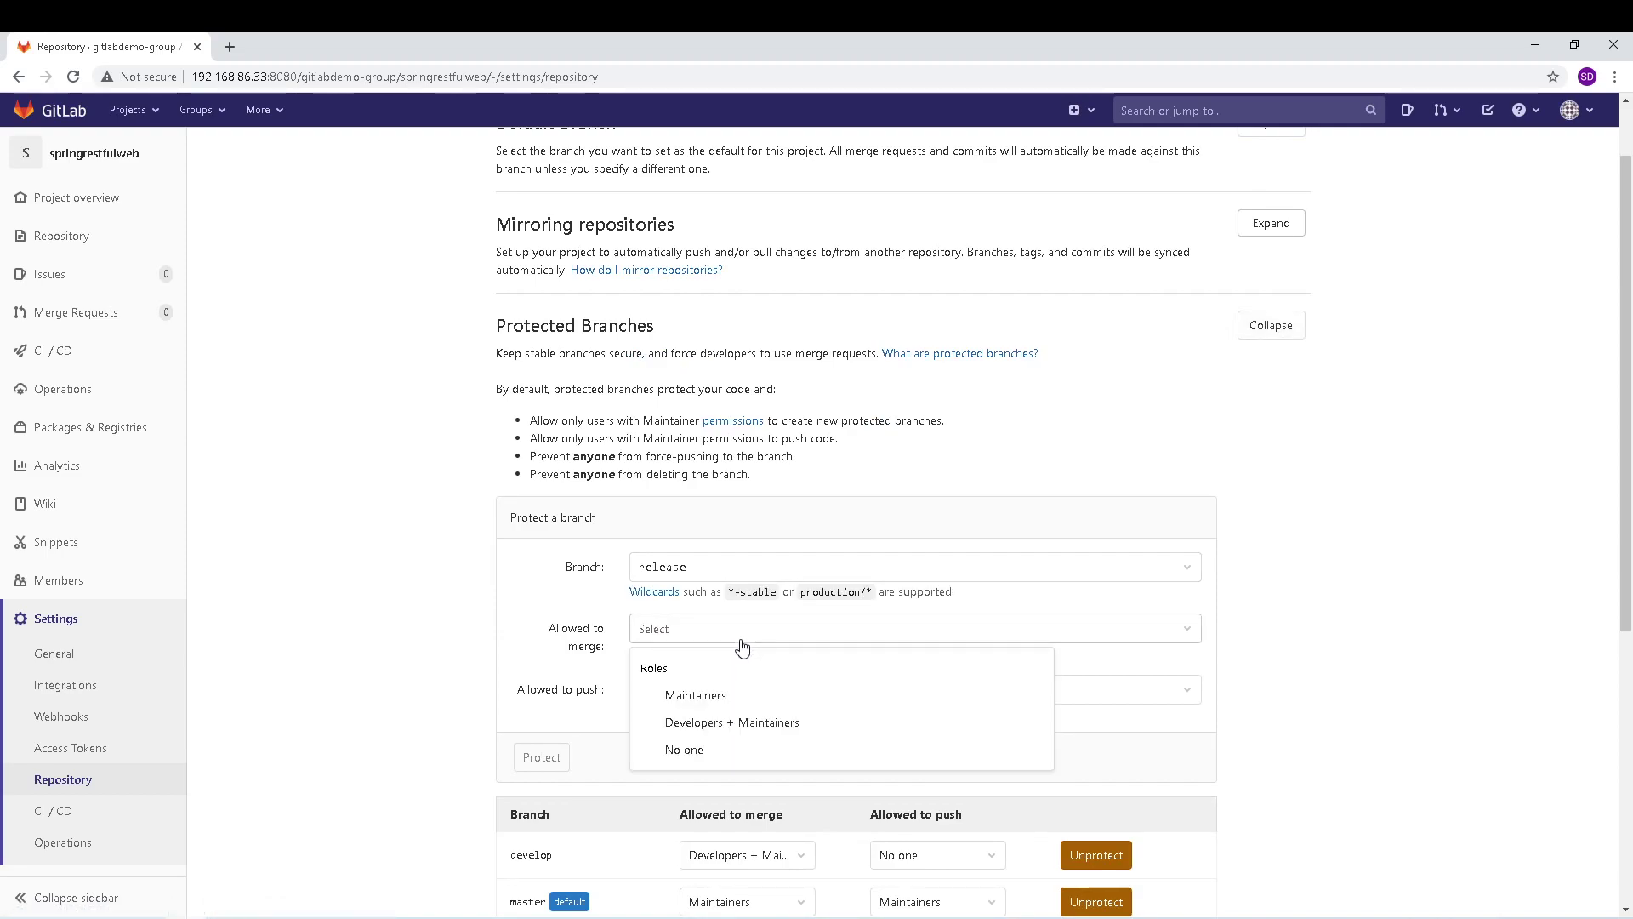
{"action": "left_click", "coordinate": [719, 702]}
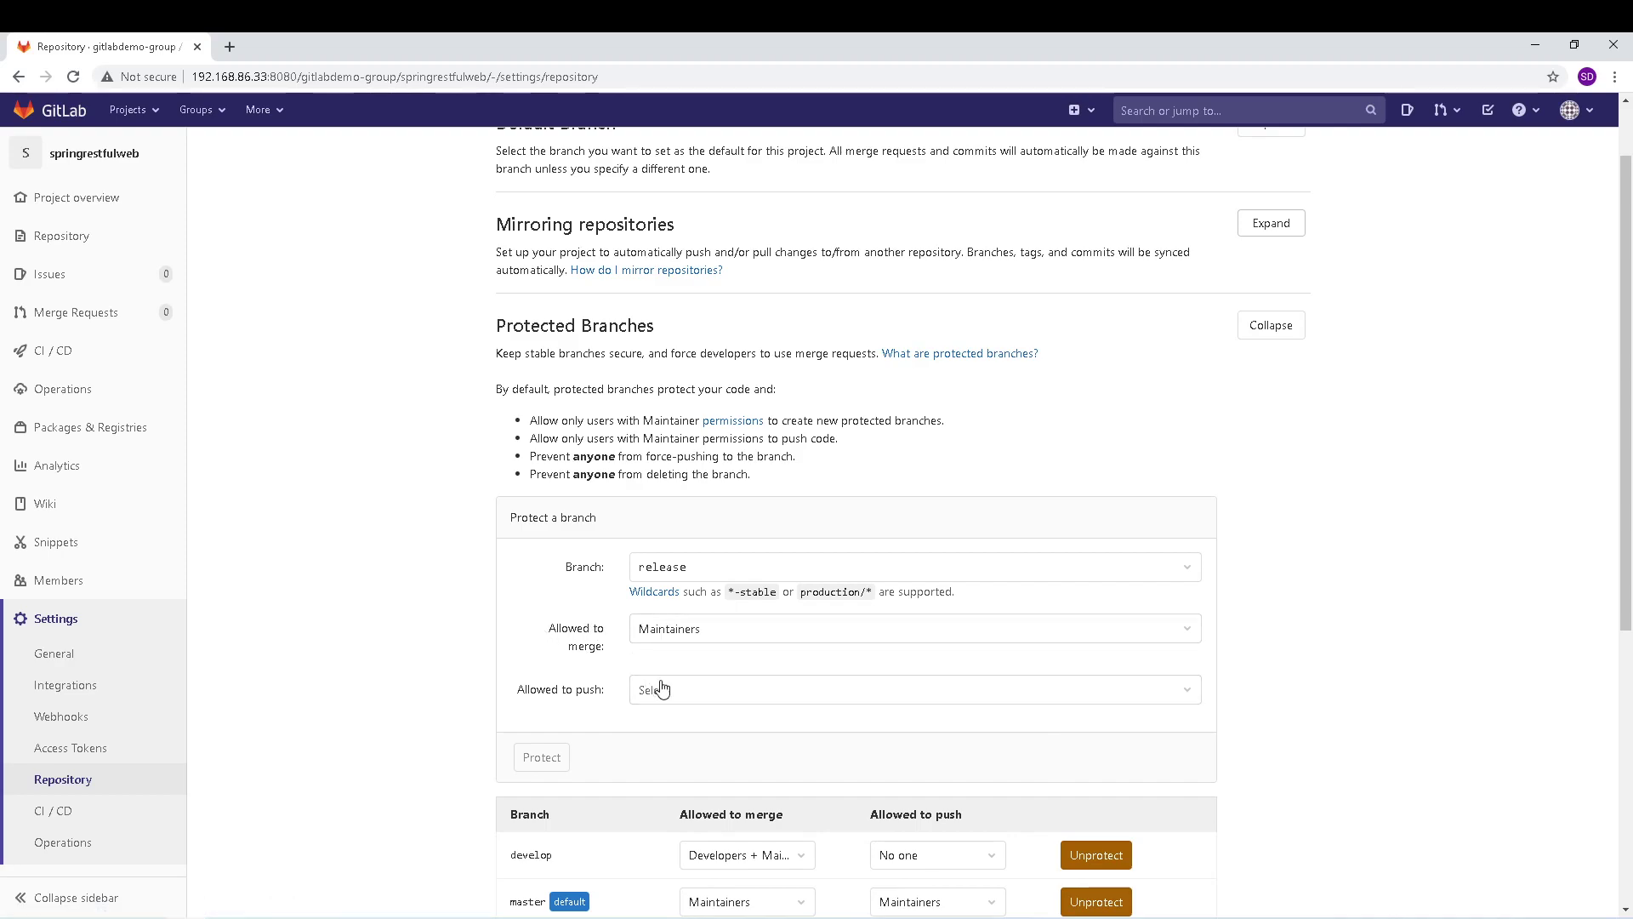
{"action": "left_click", "coordinate": [738, 697]}
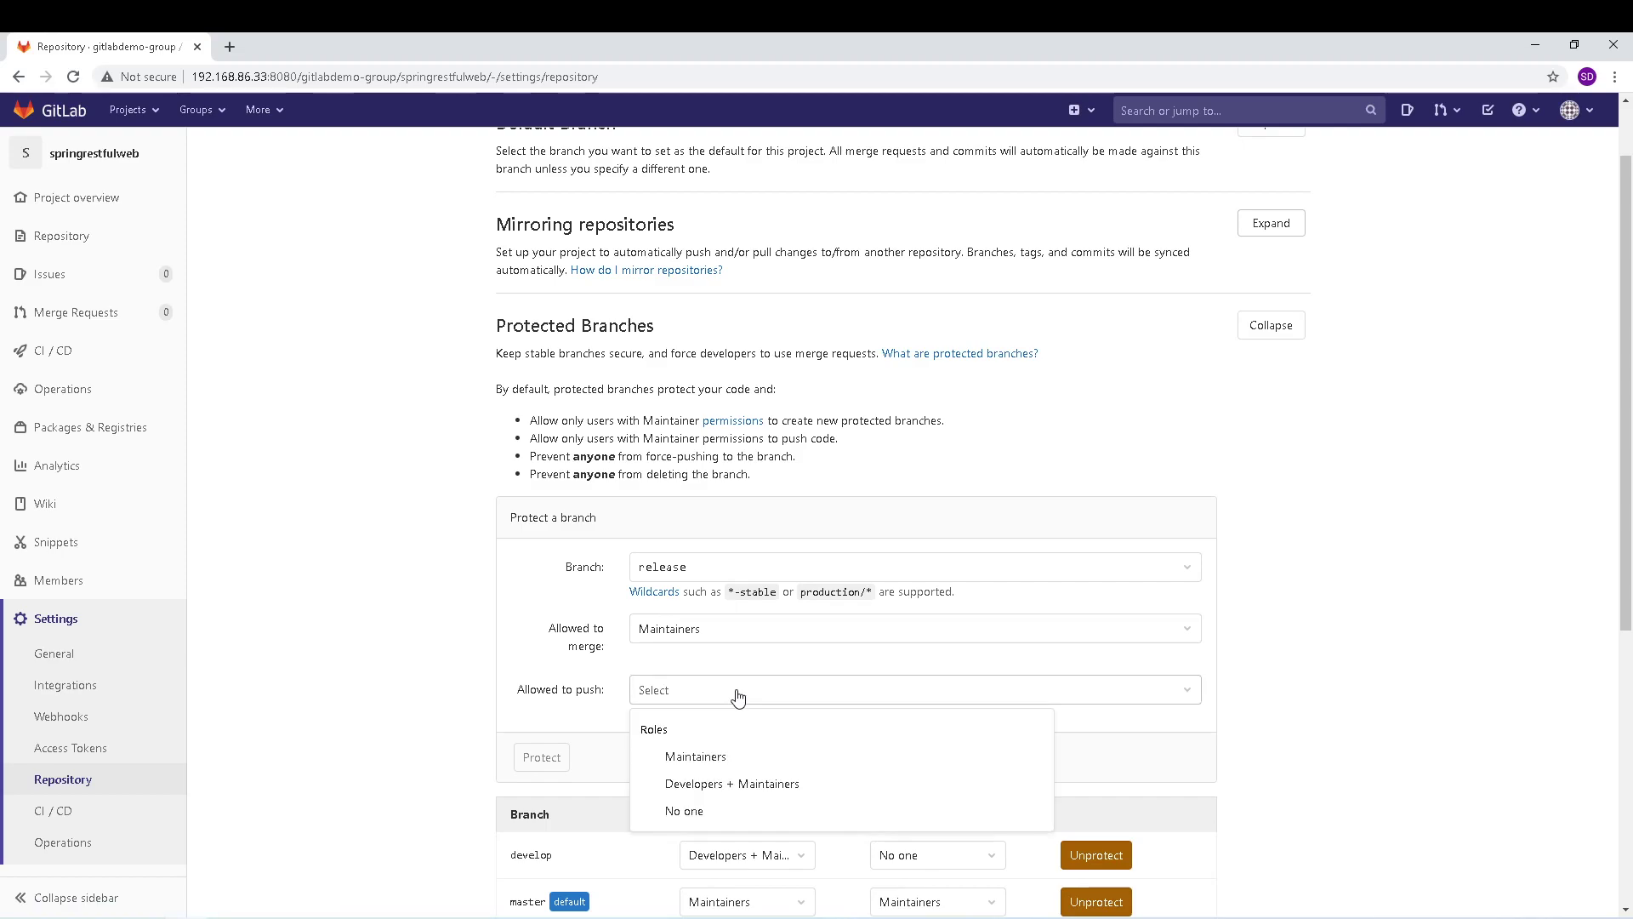
{"action": "left_click", "coordinate": [721, 815]}
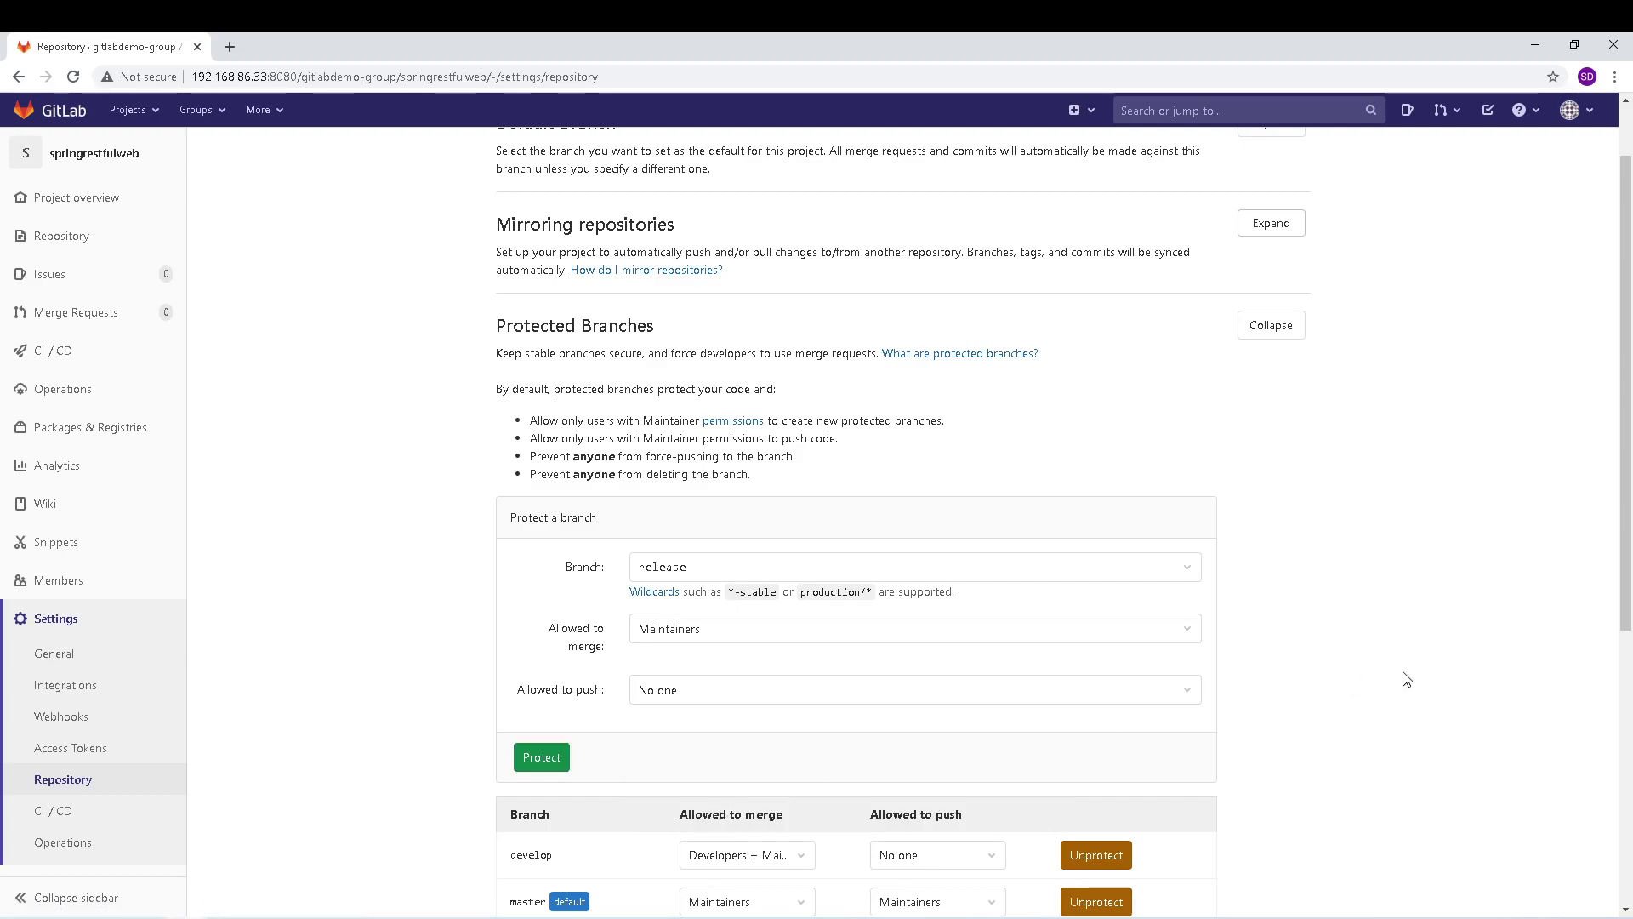
{"action": "scroll", "coordinate": [1404, 674], "scroll_direction": "down", "scroll_amount": 2}
{"action": "left_click", "coordinate": [542, 587]}
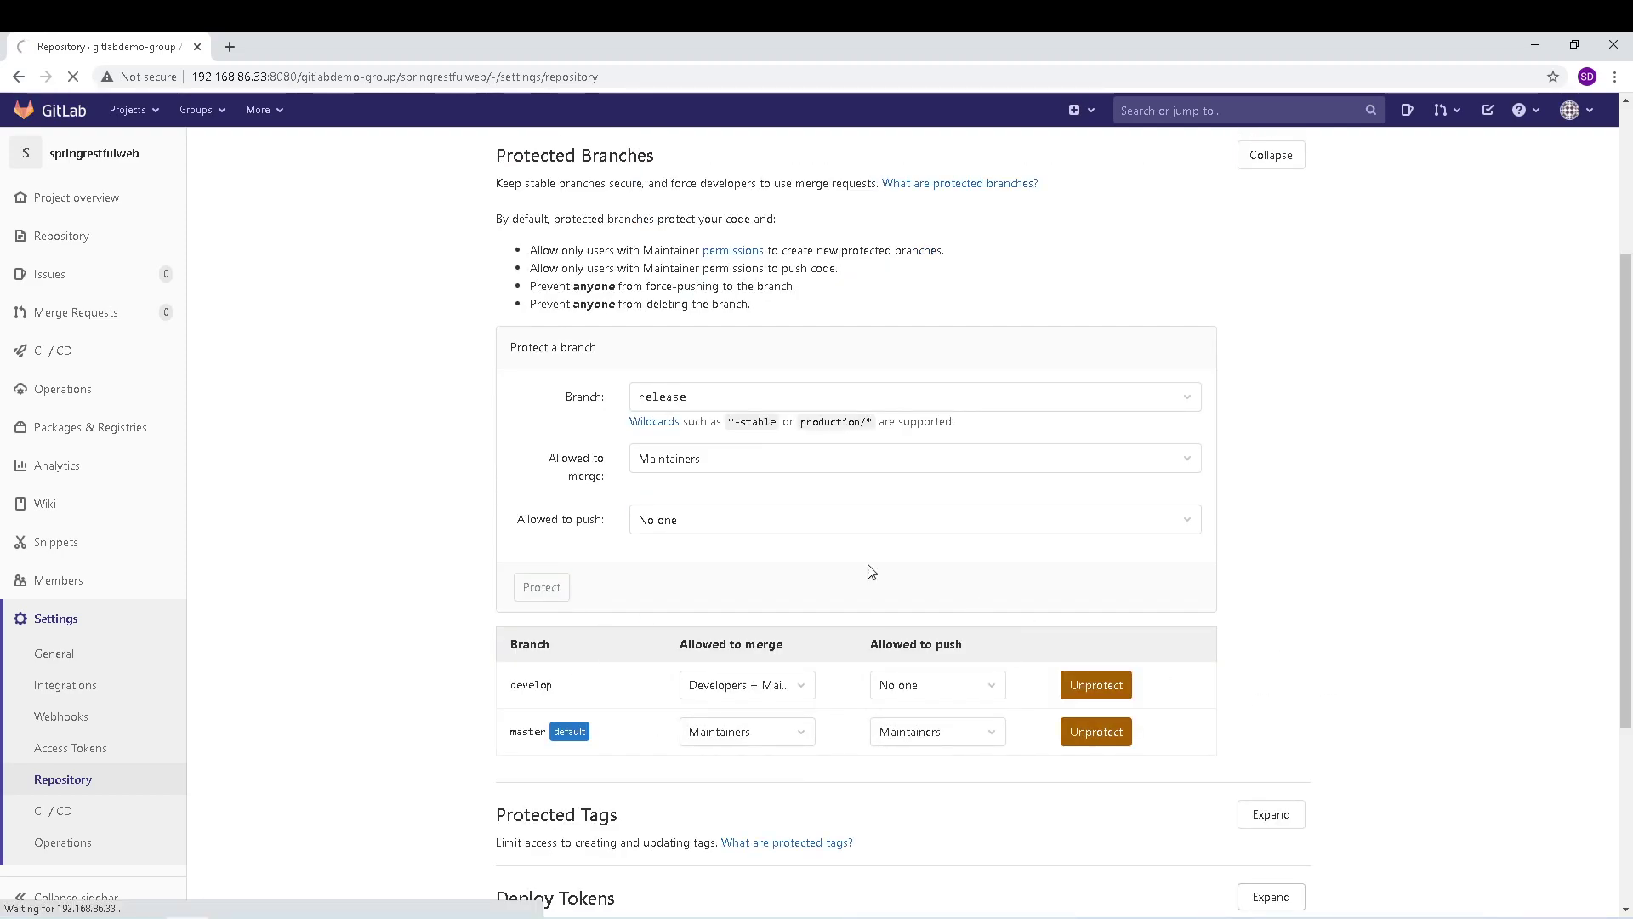
- Protect the test branch, allowing Maintainers to merge and No one to push
{"action": "left_click", "coordinate": [1271, 410]}
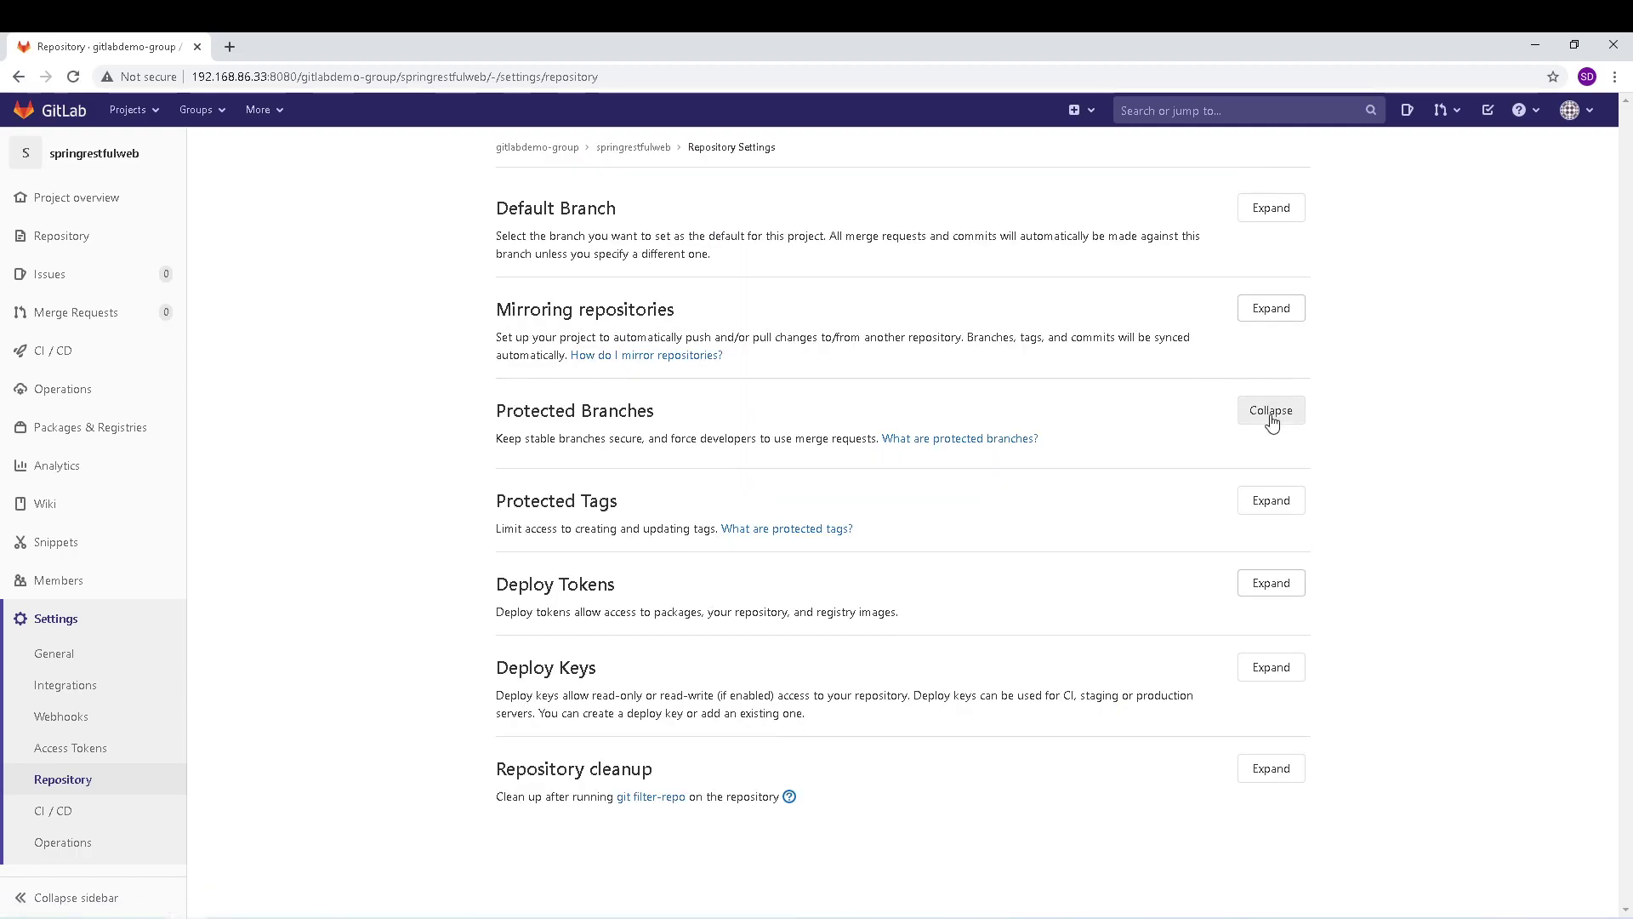
{"action": "left_click", "coordinate": [712, 655]}
{"action": "left_click", "coordinate": [701, 734]}
{"action": "left_click", "coordinate": [763, 717]}
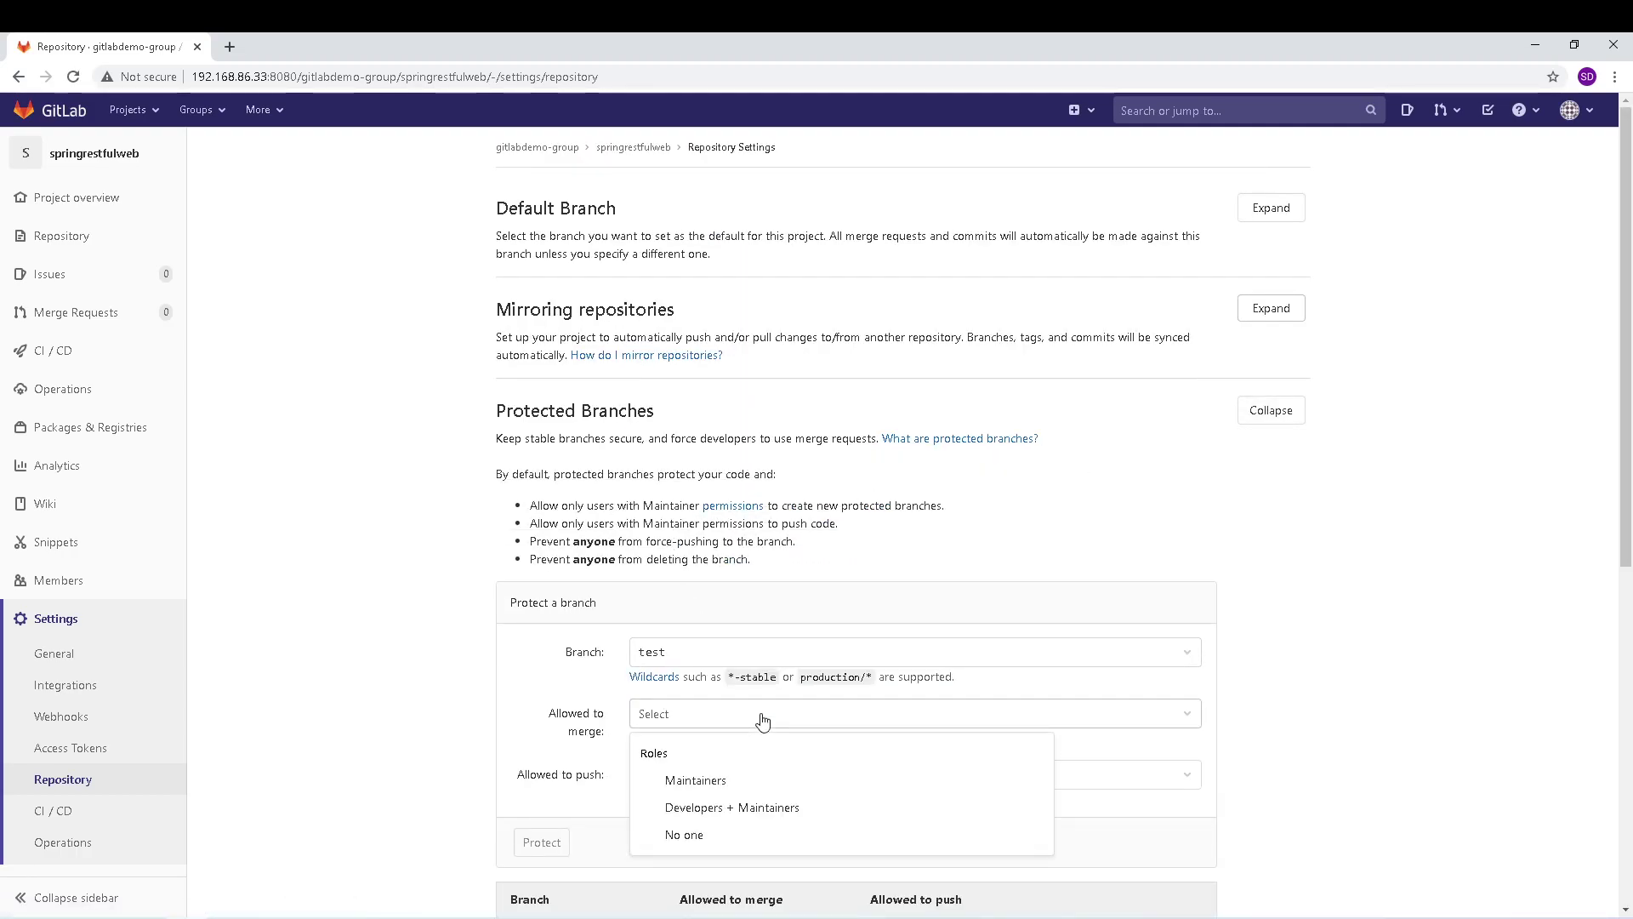
{"action": "left_click", "coordinate": [721, 787]}
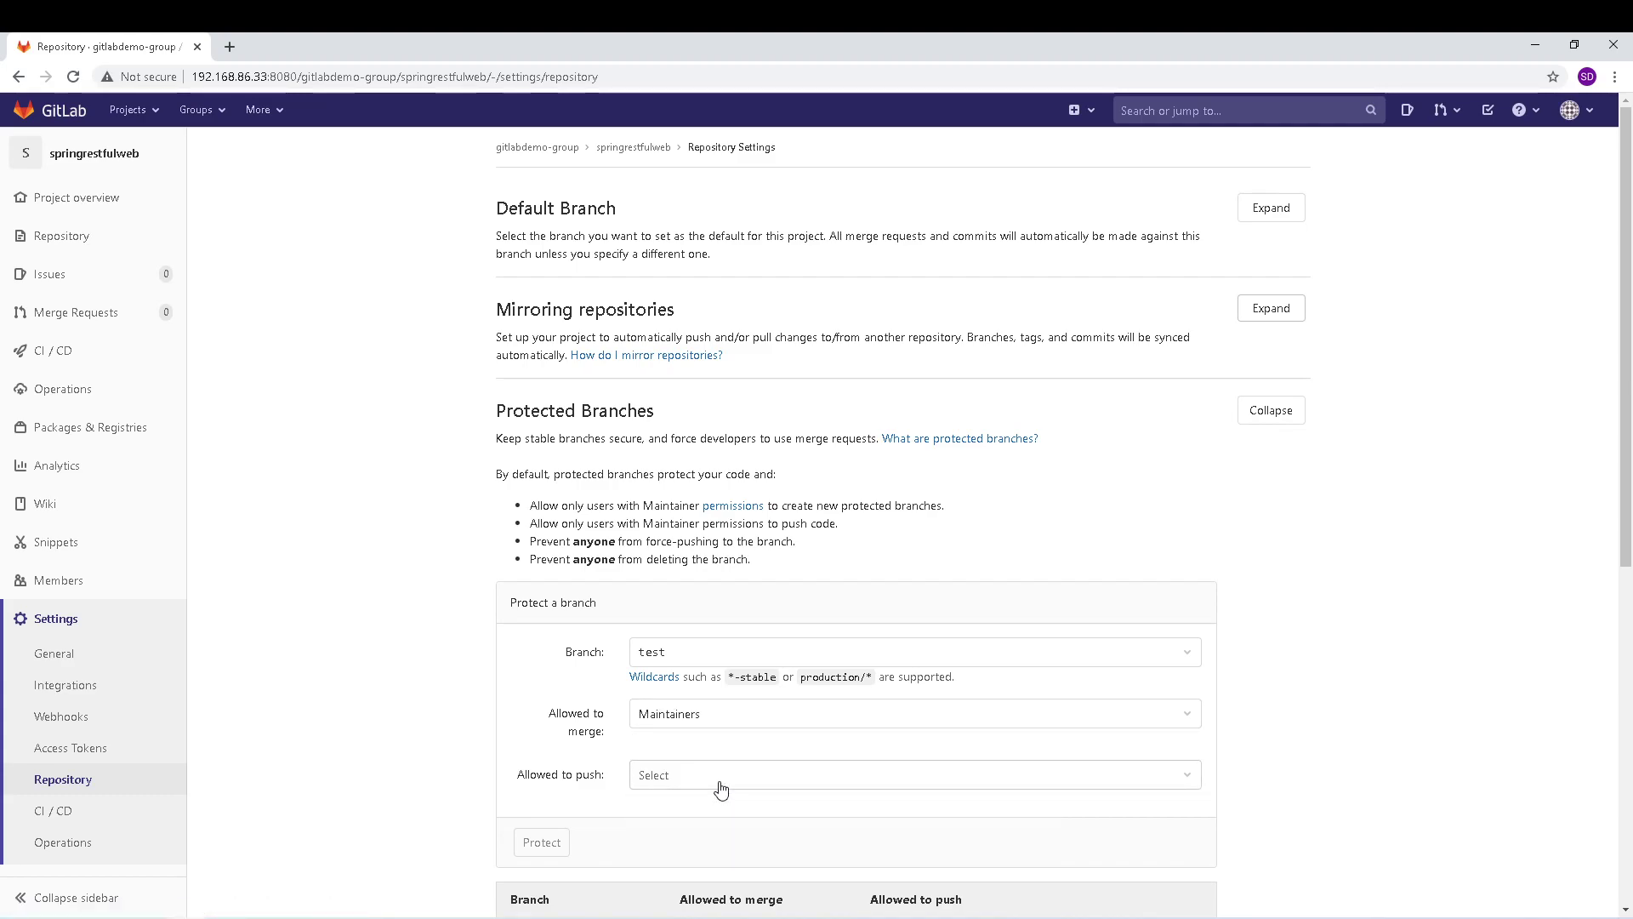
{"action": "left_click", "coordinate": [721, 787]}
{"action": "left_click", "coordinate": [714, 722]}
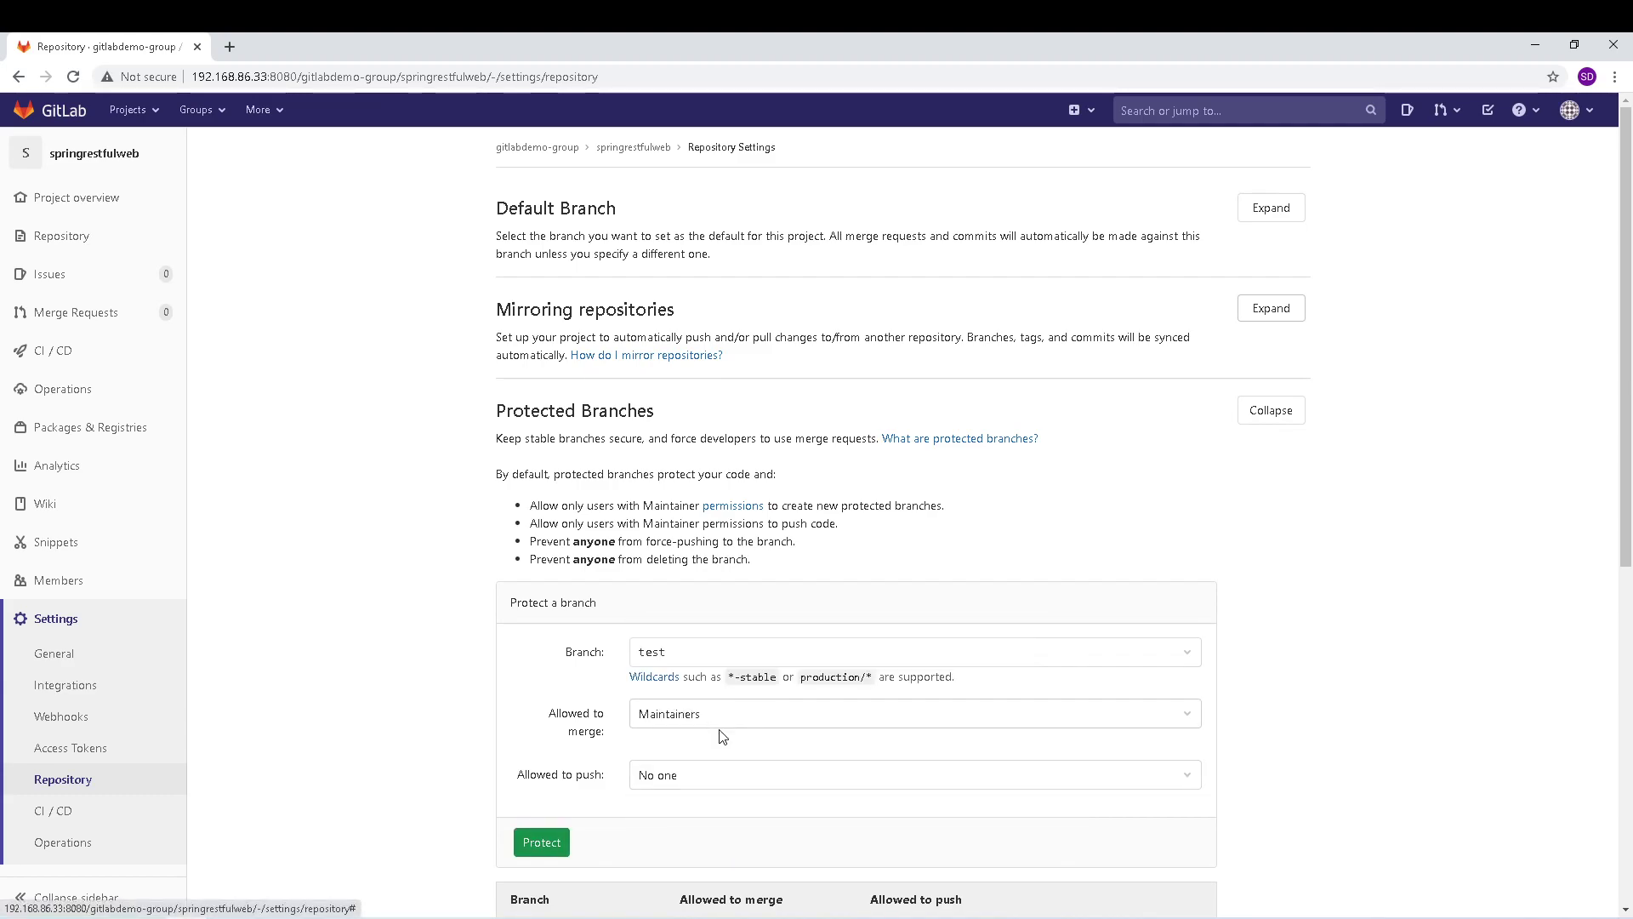
{"action": "scroll", "coordinate": [552, 693], "scroll_direction": "down", "scroll_amount": 2}
{"action": "left_click", "coordinate": [541, 671]}
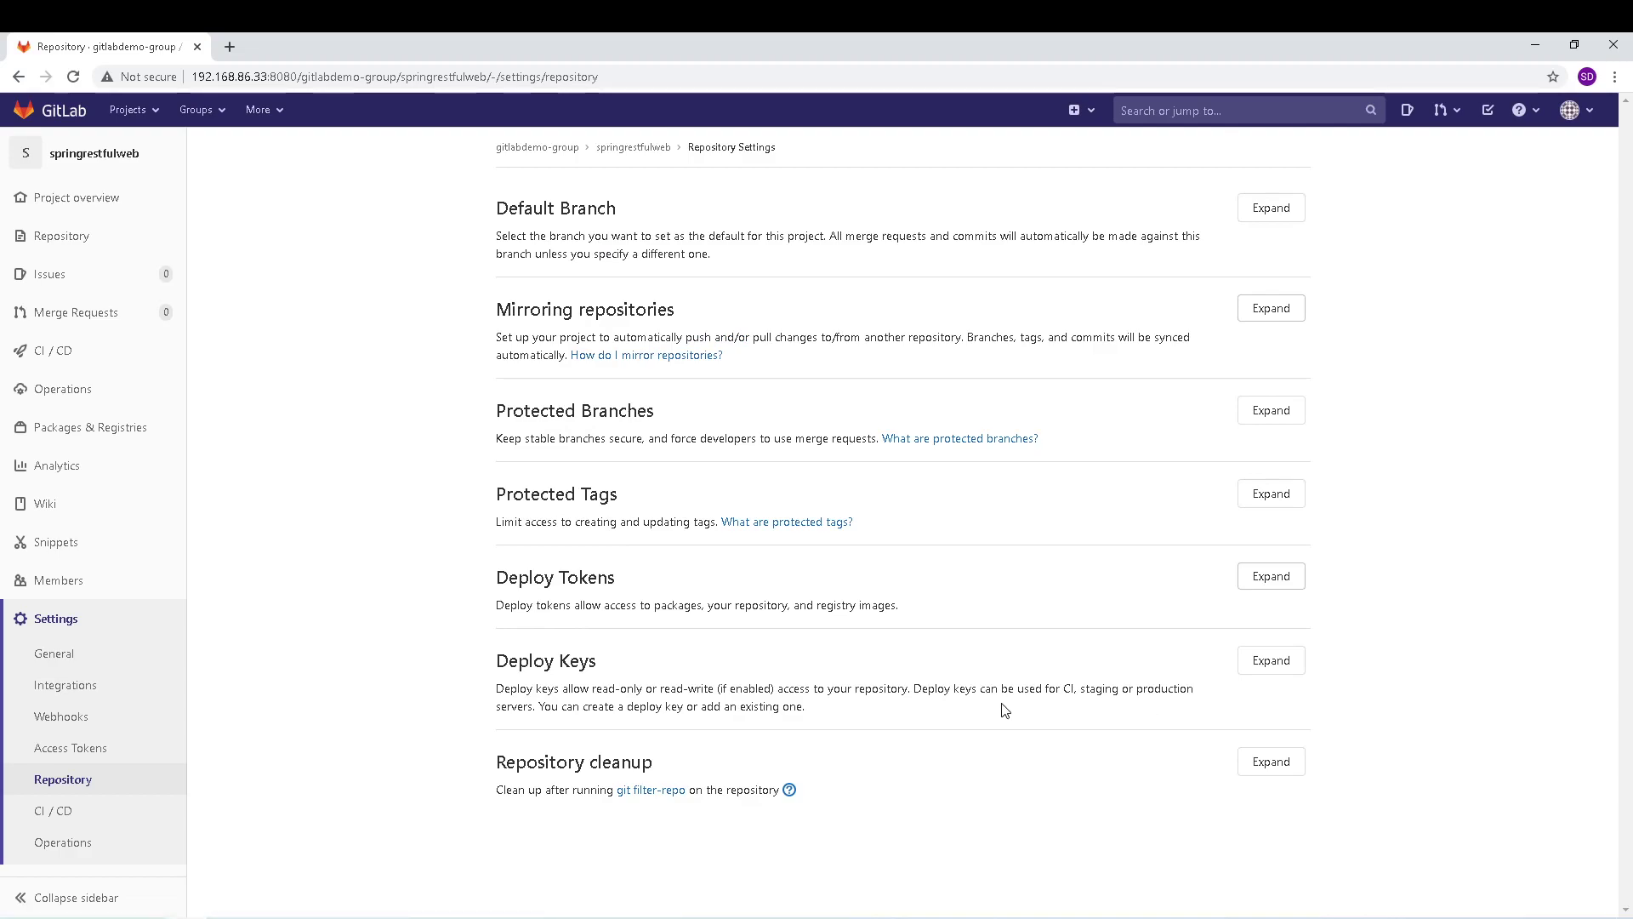
- Review the merge and push permissions in the Protected Branches settings and the protection labels on the branches page
{"action": "left_click", "coordinate": [1266, 411]}
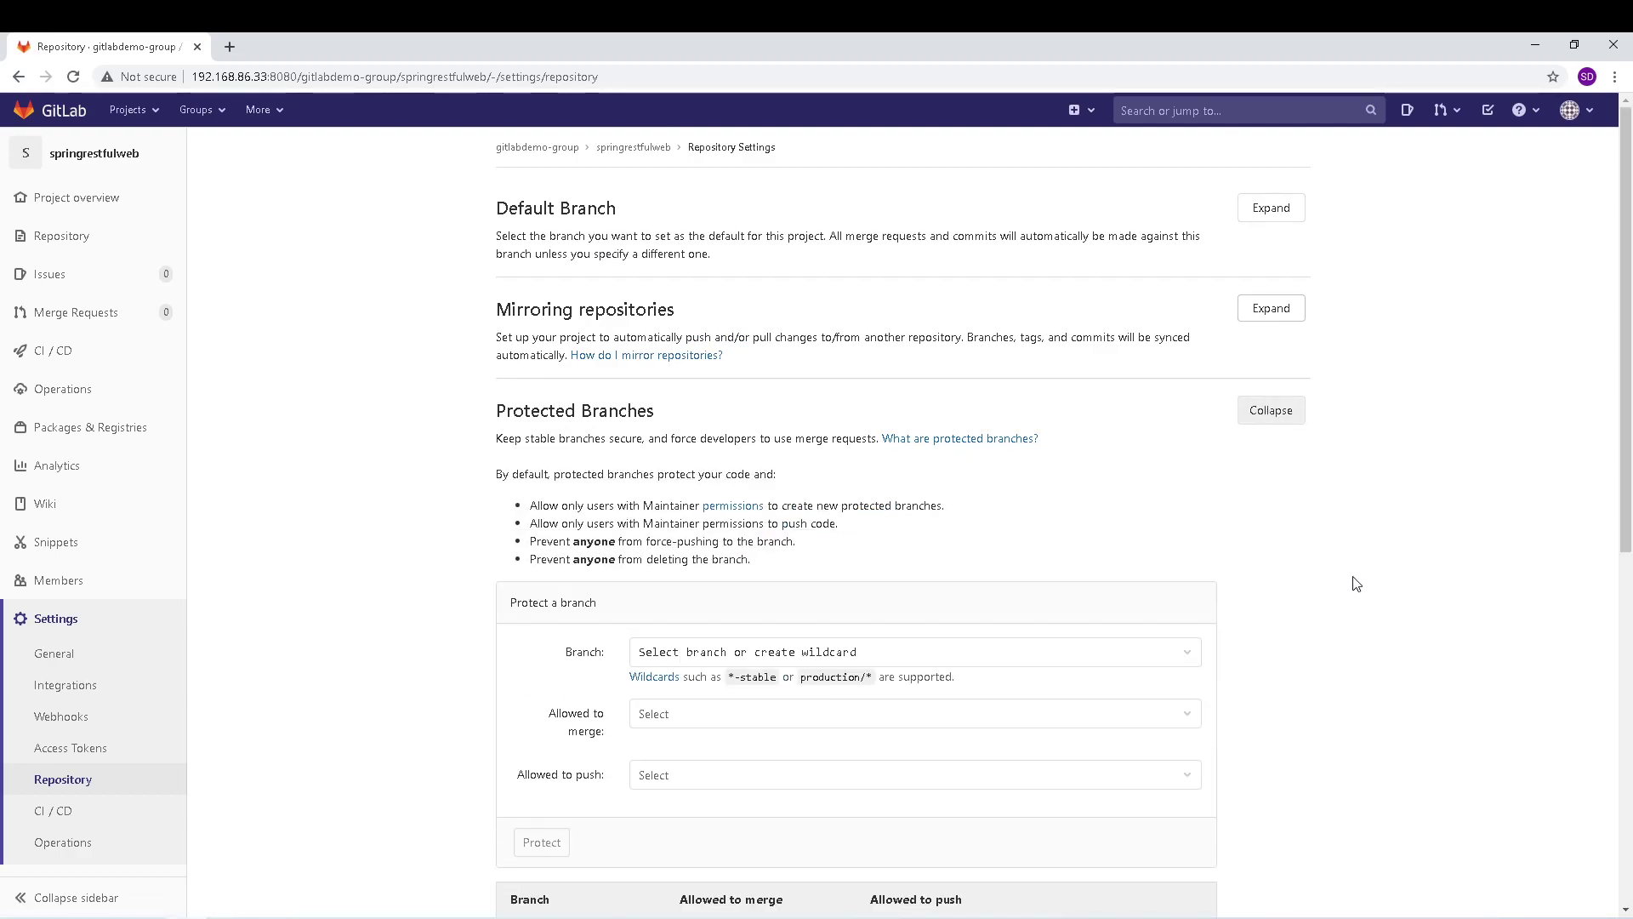
{"action": "scroll", "coordinate": [1355, 582], "scroll_direction": "down", "scroll_amount": 3}
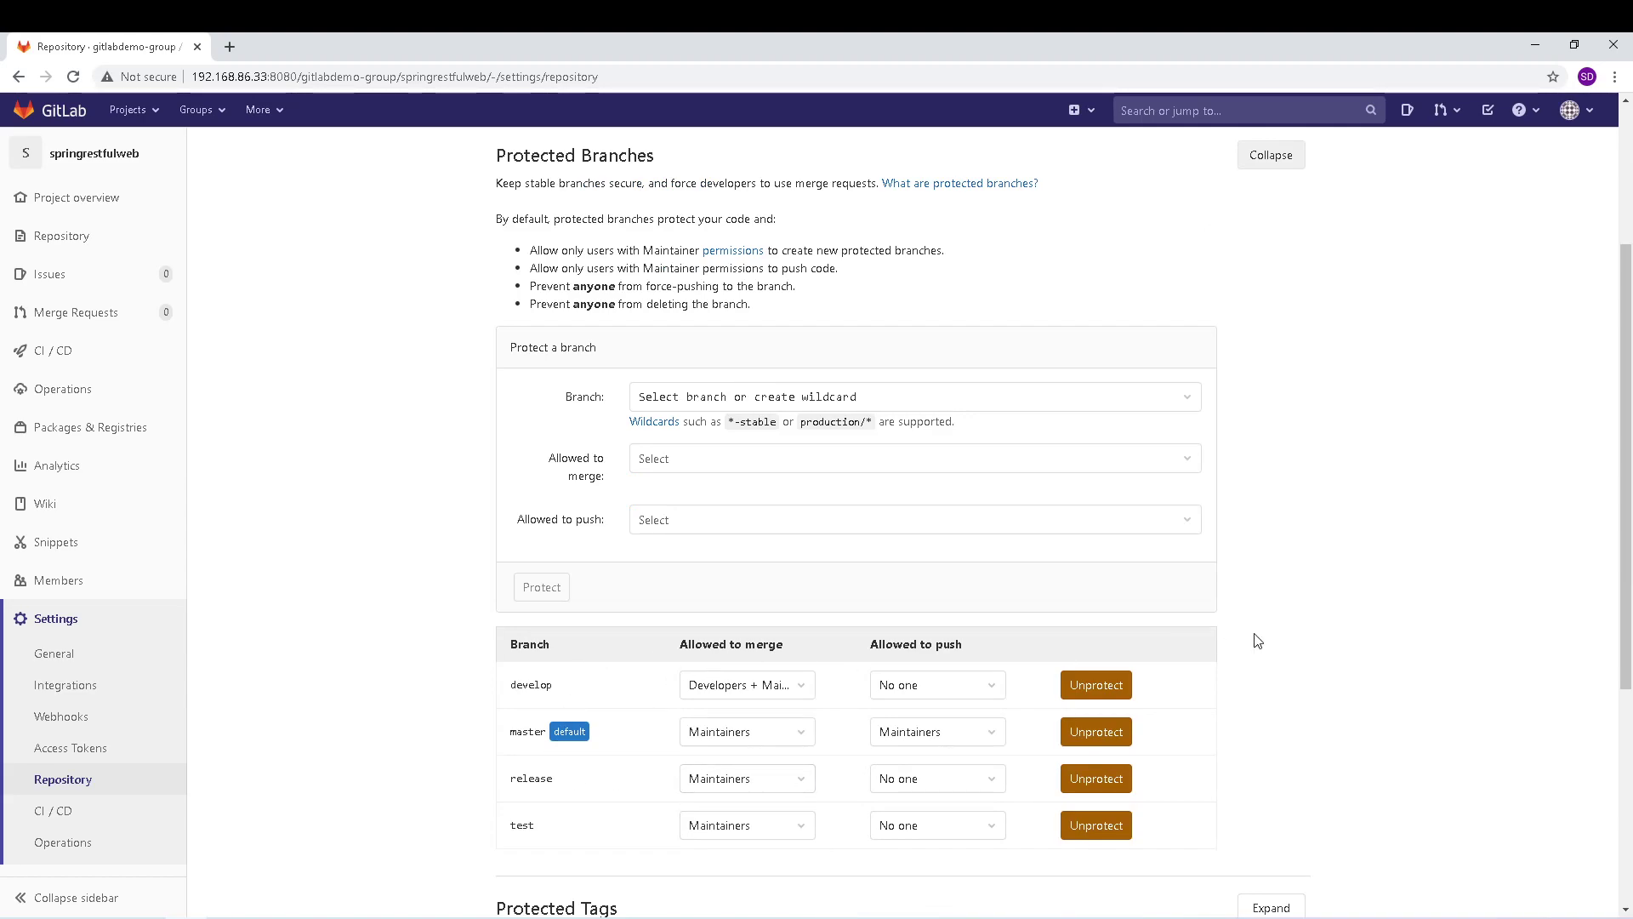
{"action": "scroll", "coordinate": [1276, 638], "scroll_direction": "down", "scroll_amount": 1}
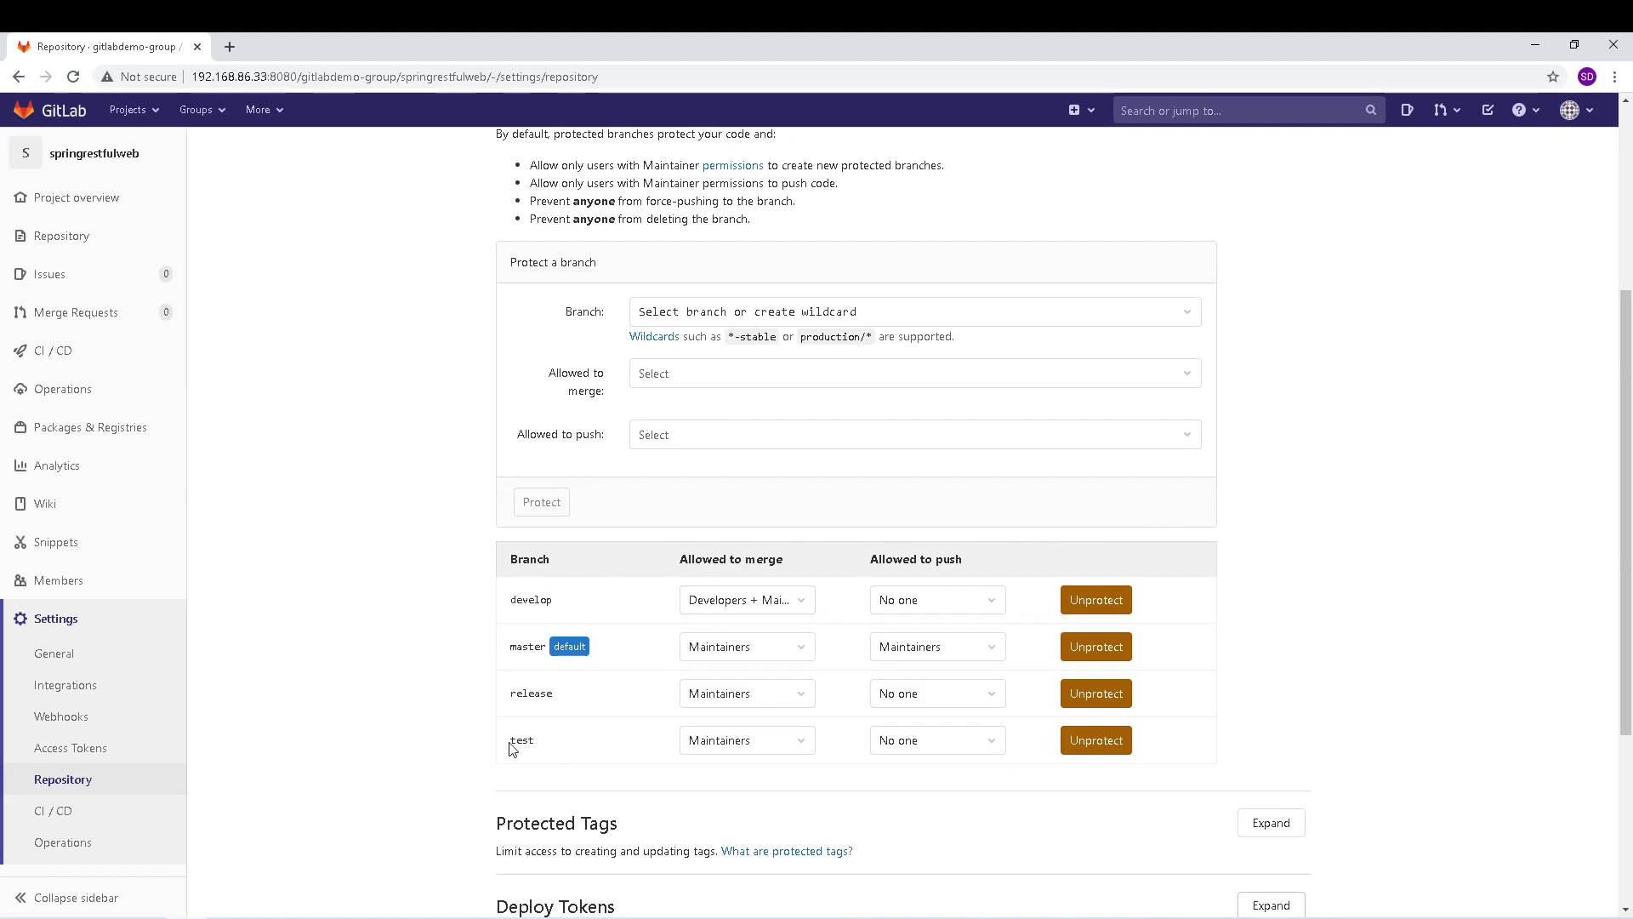
{"action": "scroll", "coordinate": [314, 656], "scroll_direction": "up", "scroll_amount": 2}
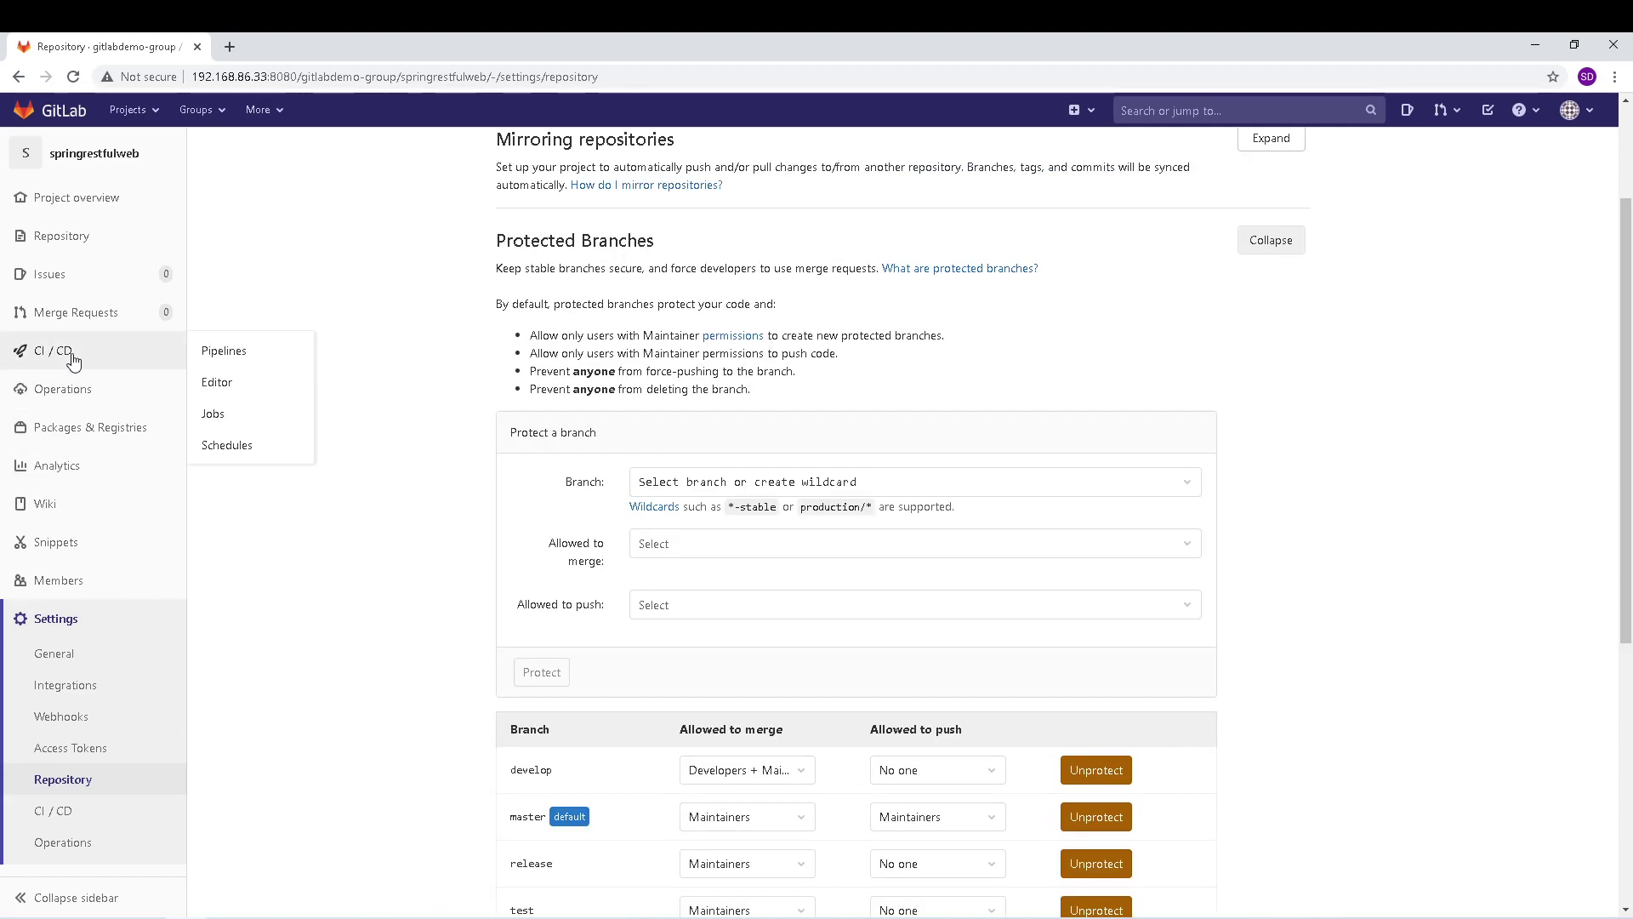
{"action": "left_click", "coordinate": [60, 241]}
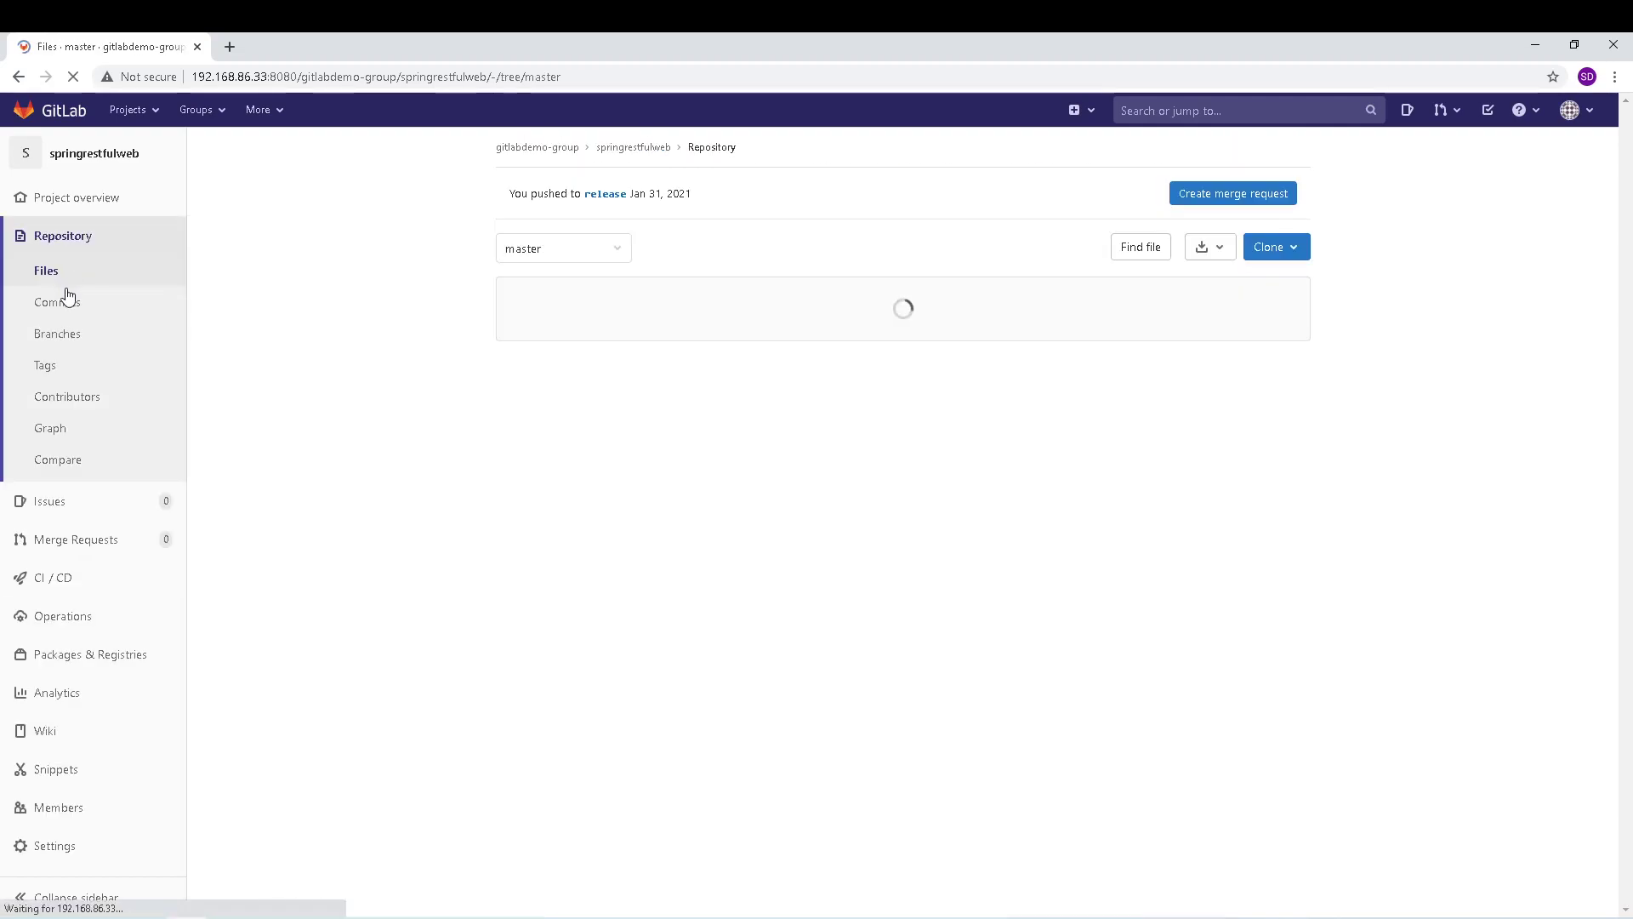
{"action": "left_click", "coordinate": [69, 344]}
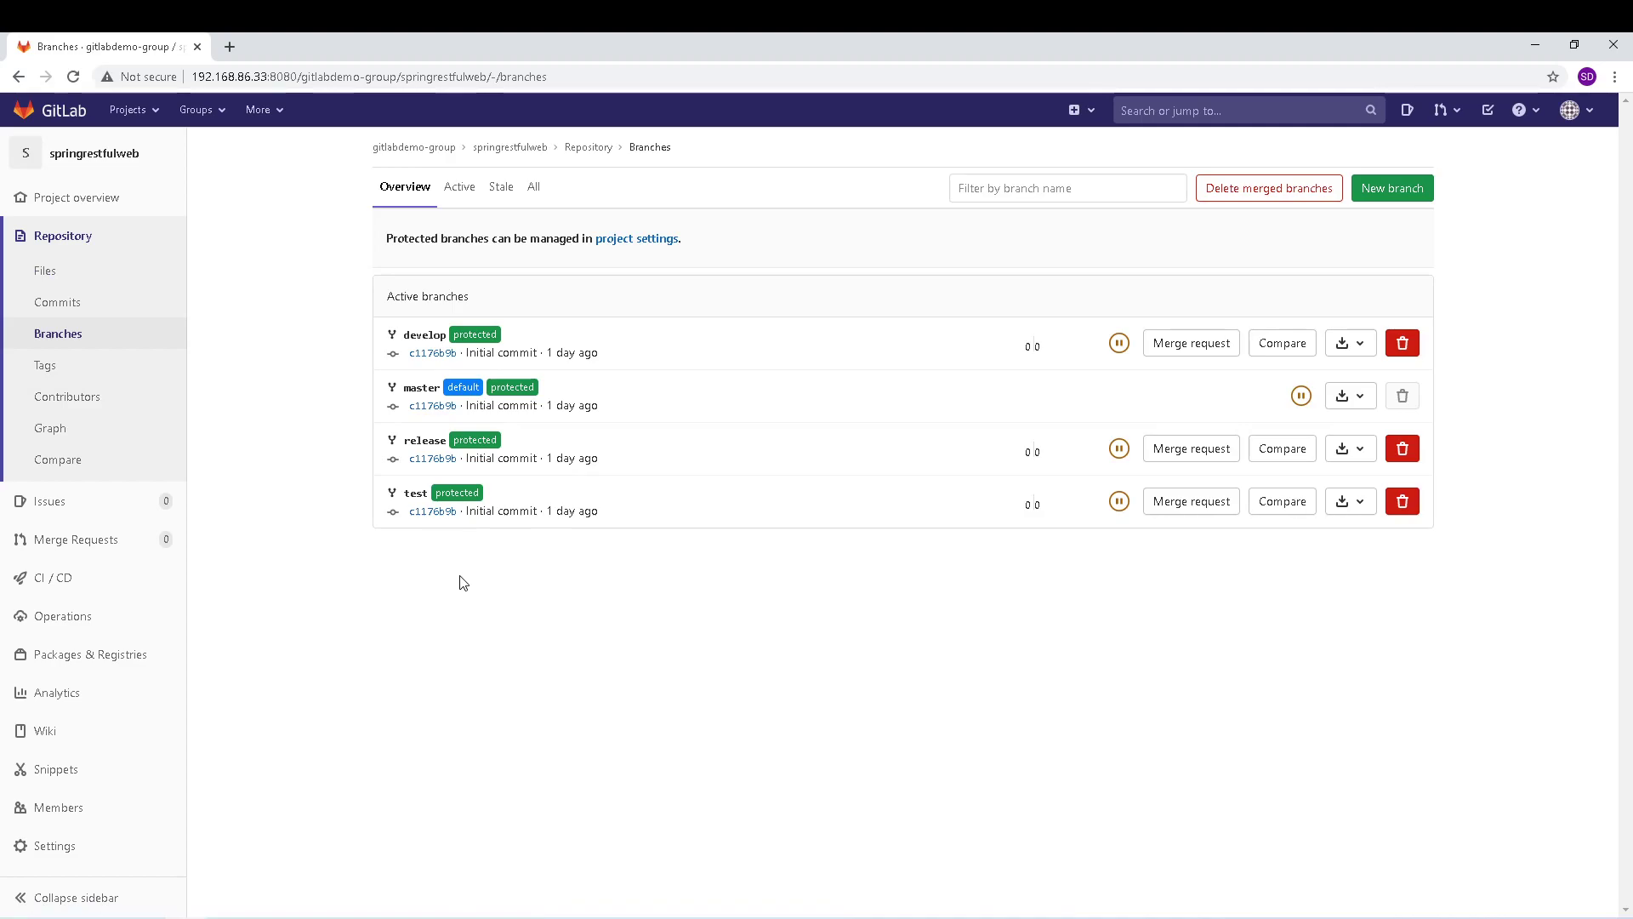
- Look at the repository's tags page, and open the release branch's files from the branches page
{"action": "left_click", "coordinate": [85, 339]}
{"action": "left_click", "coordinate": [102, 377]}
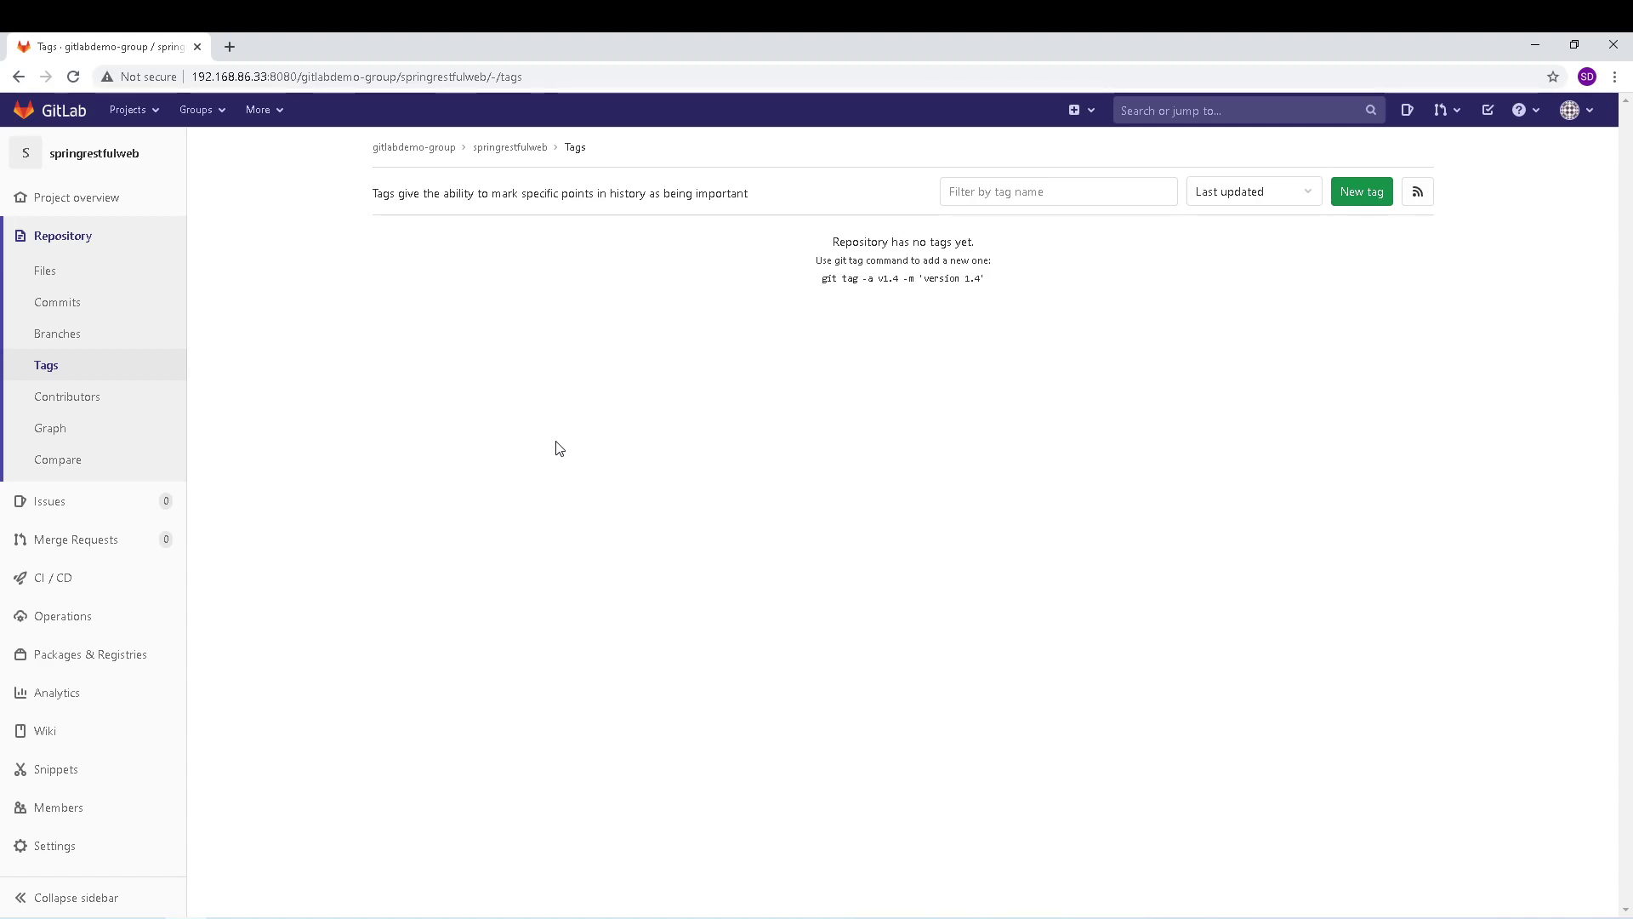
{"action": "left_click", "coordinate": [94, 344]}
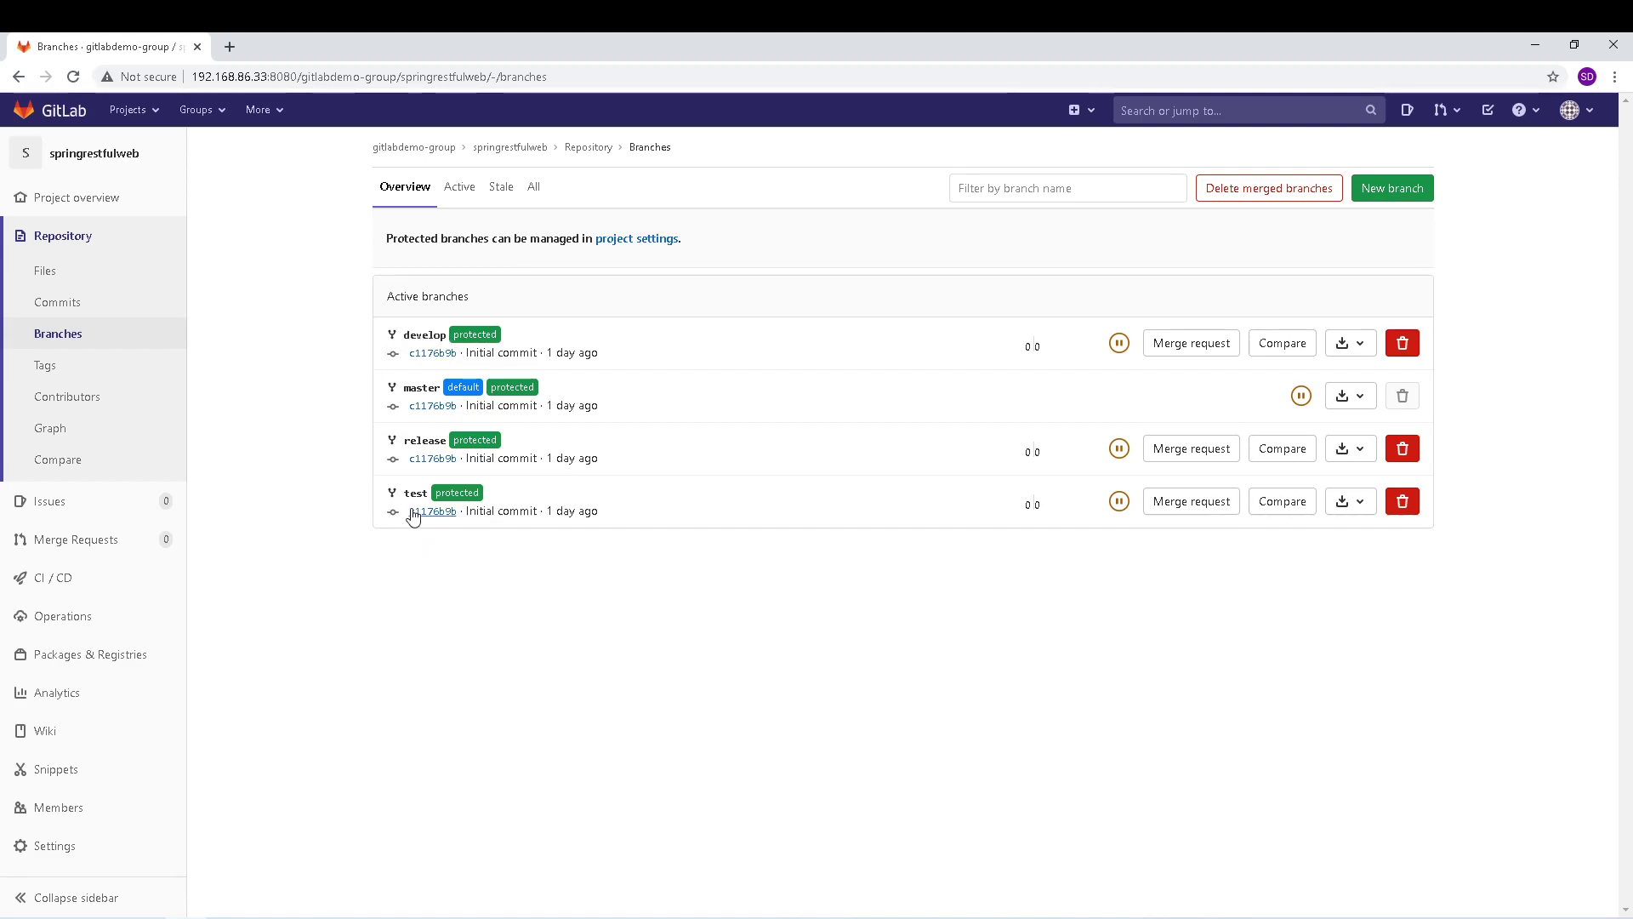
{"action": "left_click", "coordinate": [424, 440]}
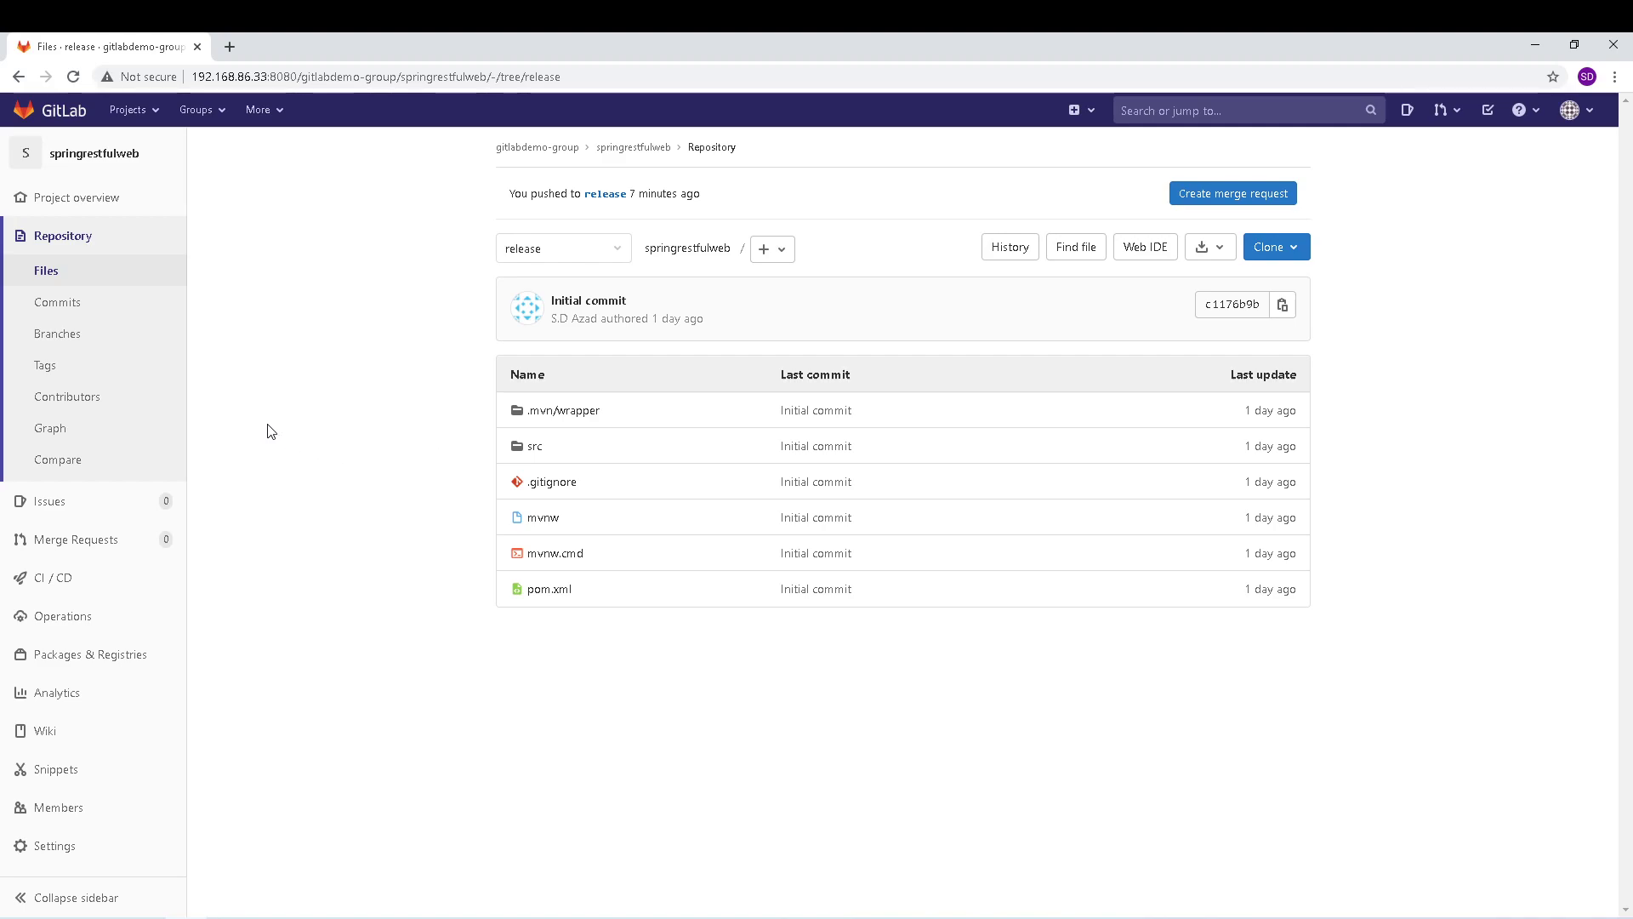
- Try to create a tag named security patch 1.0.0 from the release branch with the message "Enterprise level security fix"
{"action": "left_click", "coordinate": [49, 365]}
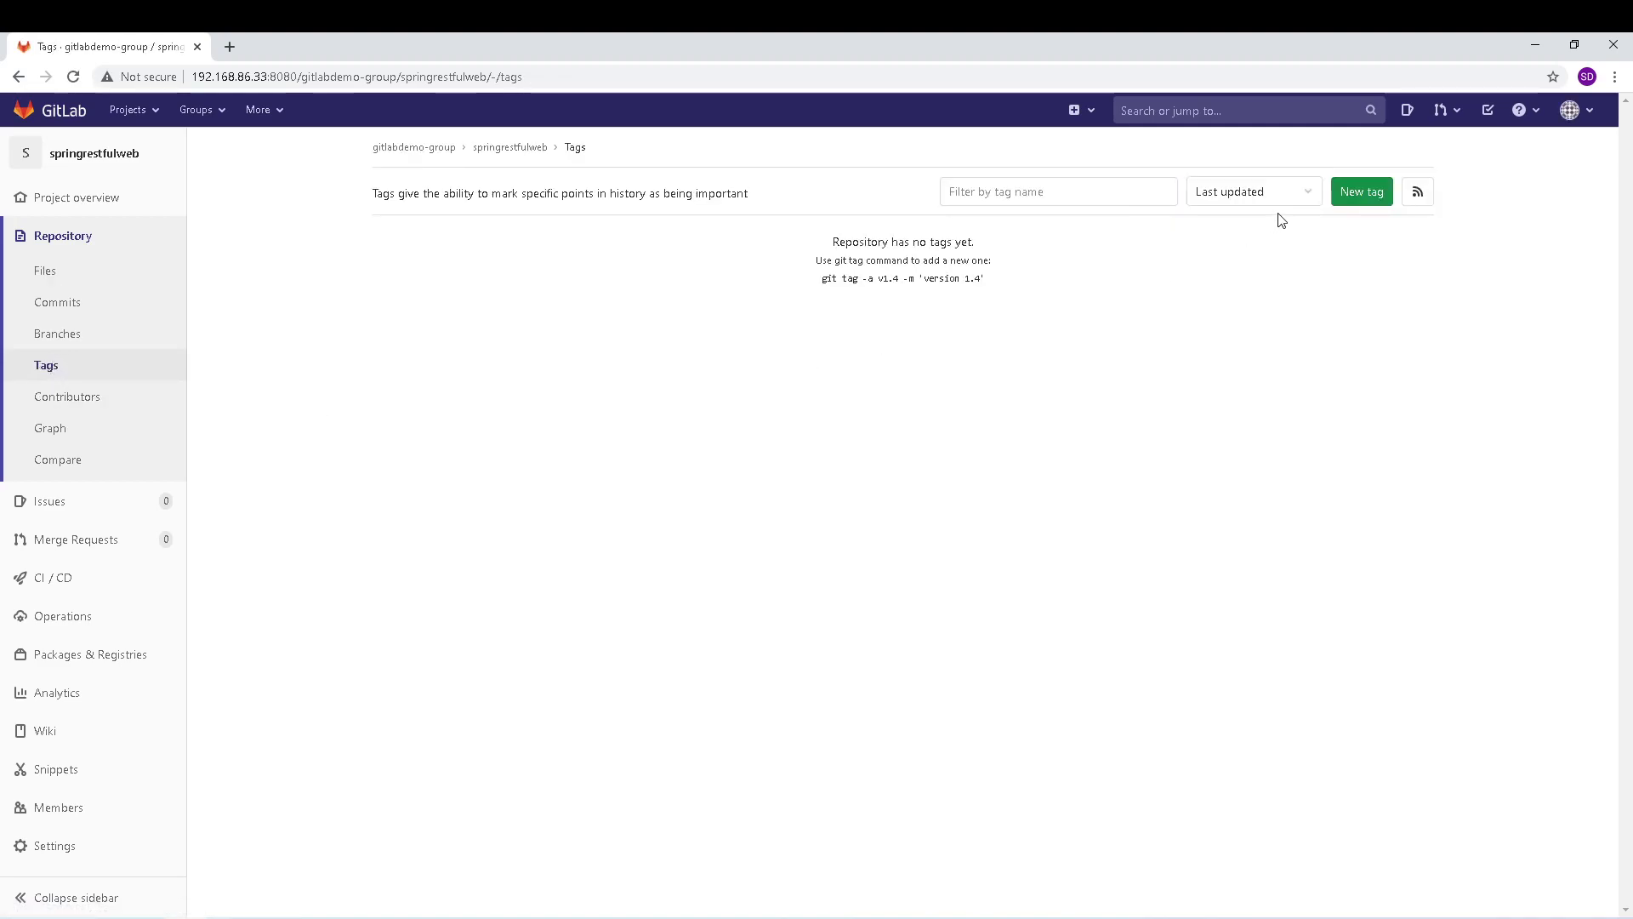
{"action": "left_click", "coordinate": [1363, 192]}
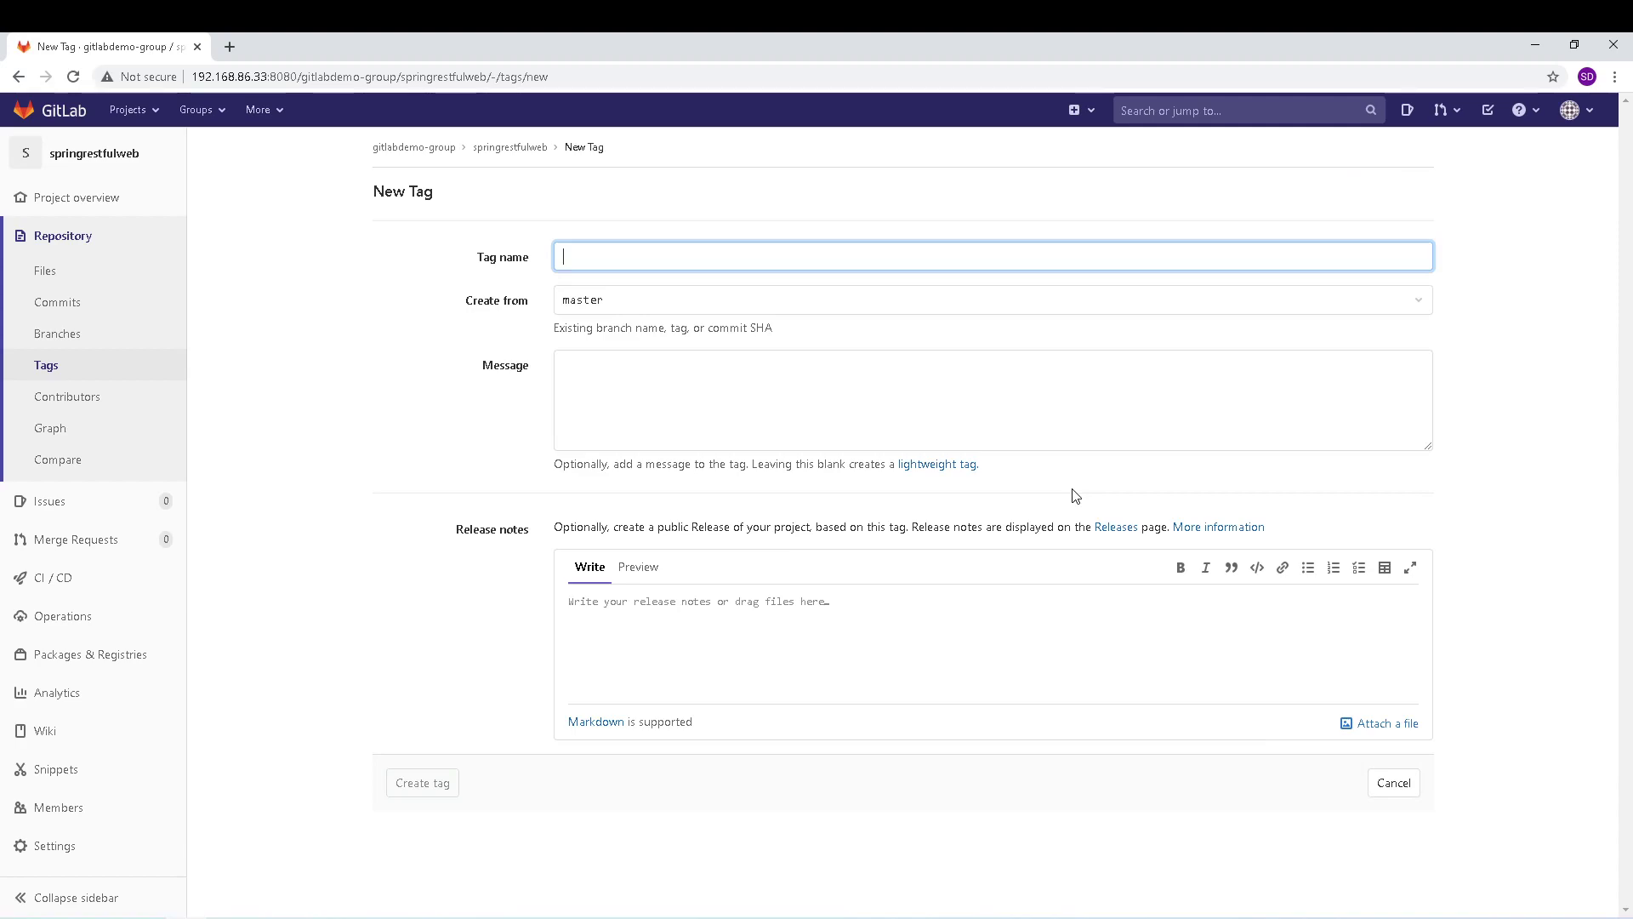
{"action": "type", "text": "security pat"}
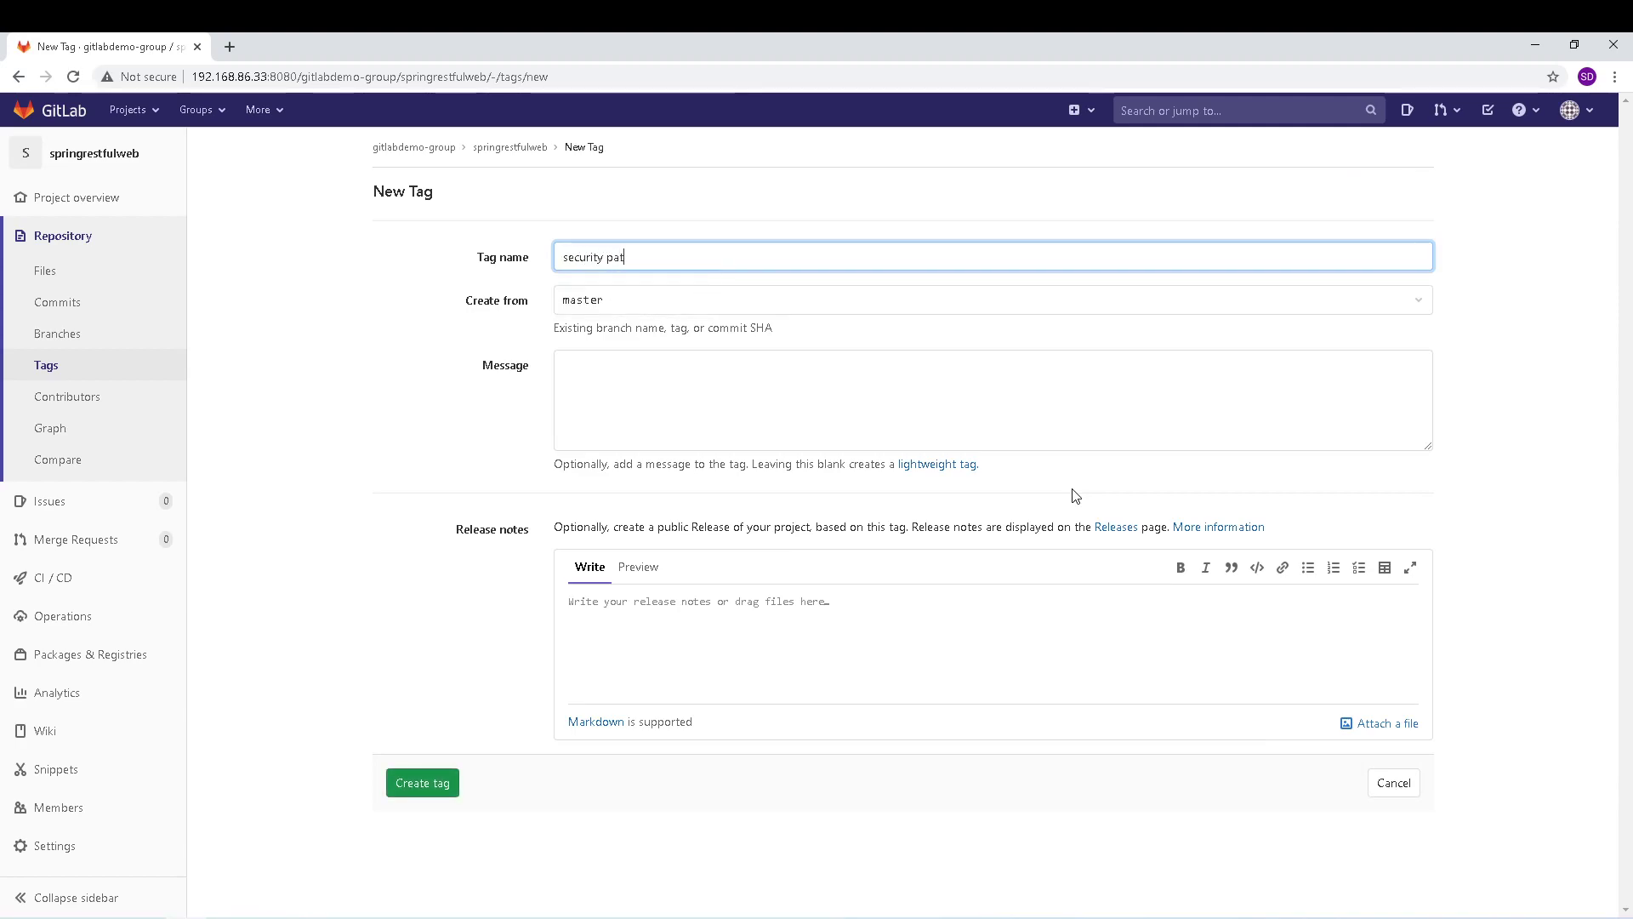
{"action": "type", "text": "ch 1.0.0"}
{"action": "left_click", "coordinate": [669, 303]}
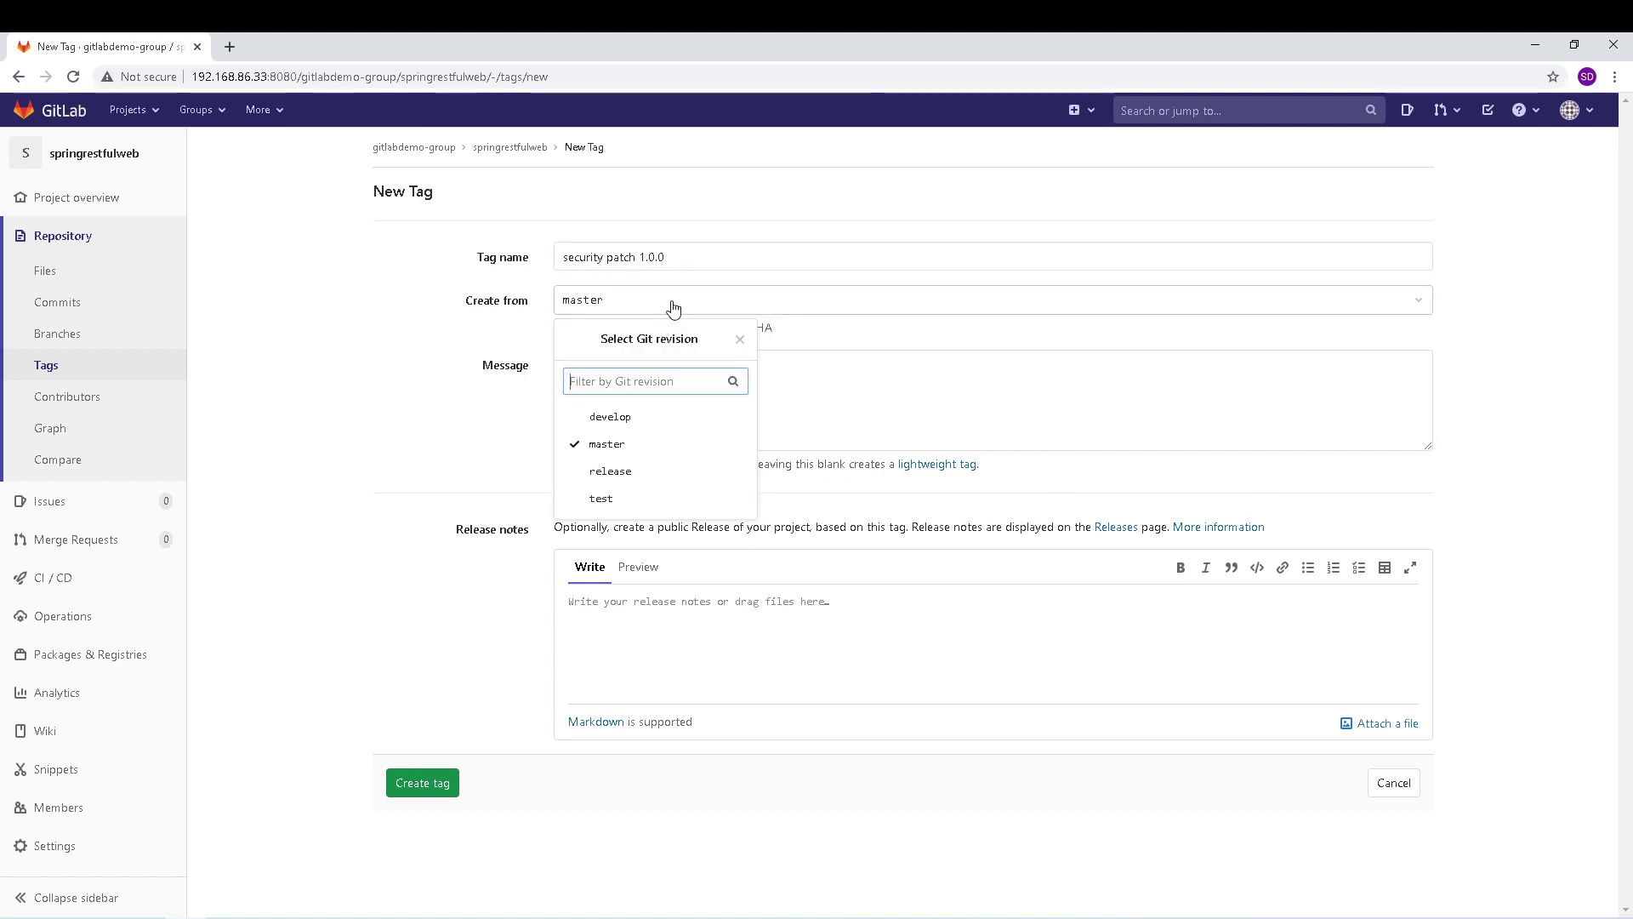
{"action": "left_click", "coordinate": [643, 480]}
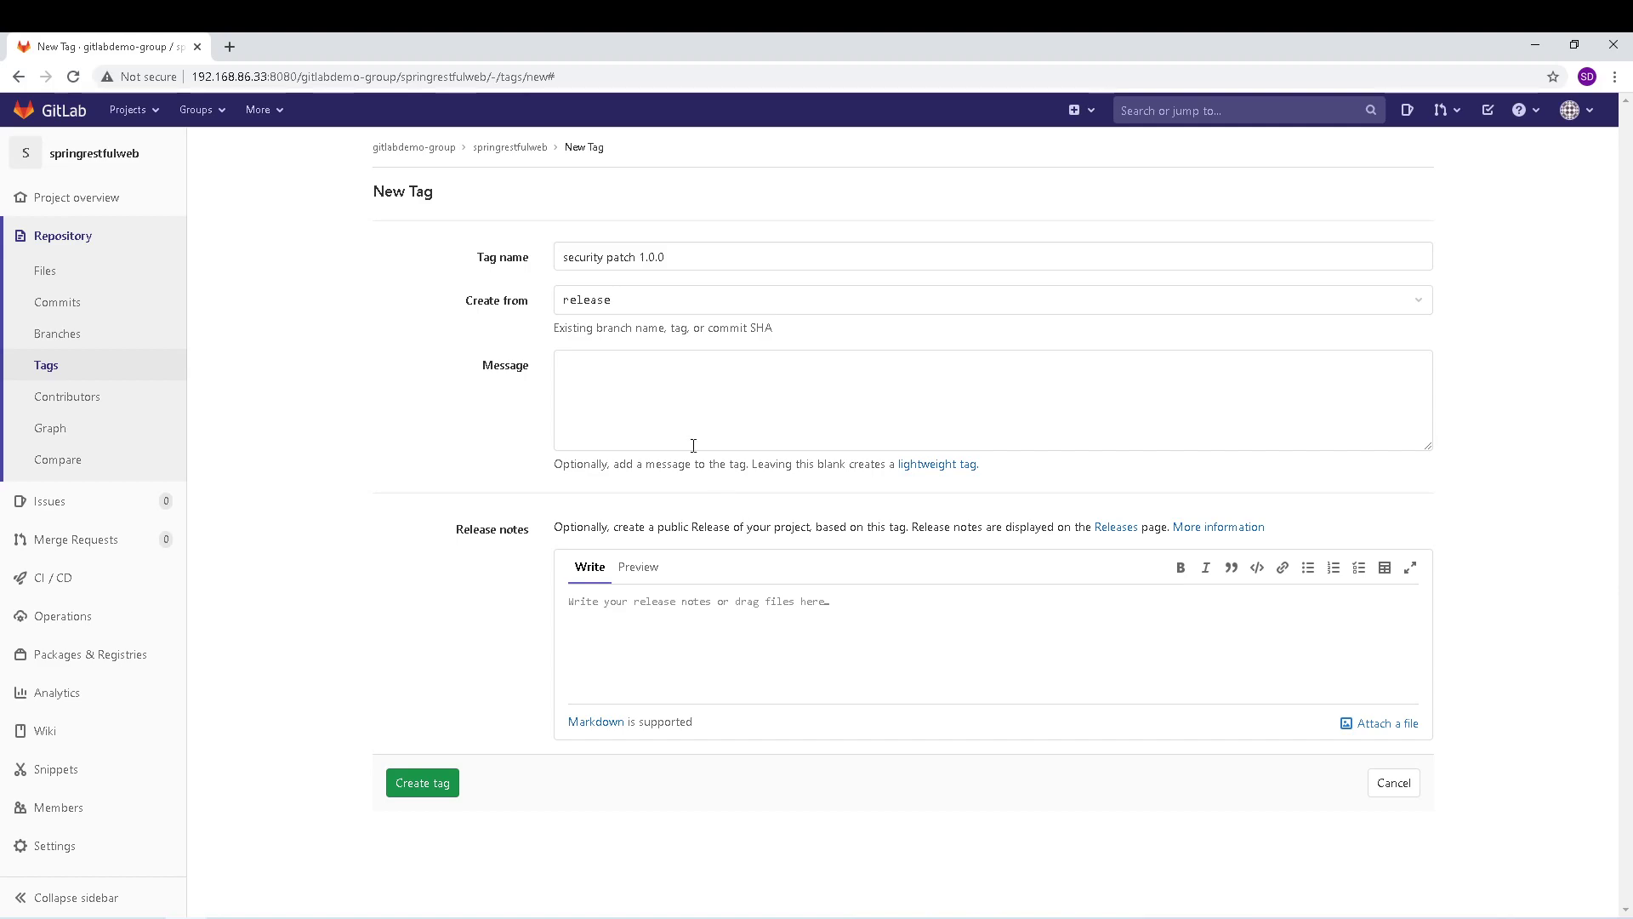
{"action": "left_click", "coordinate": [636, 385]}
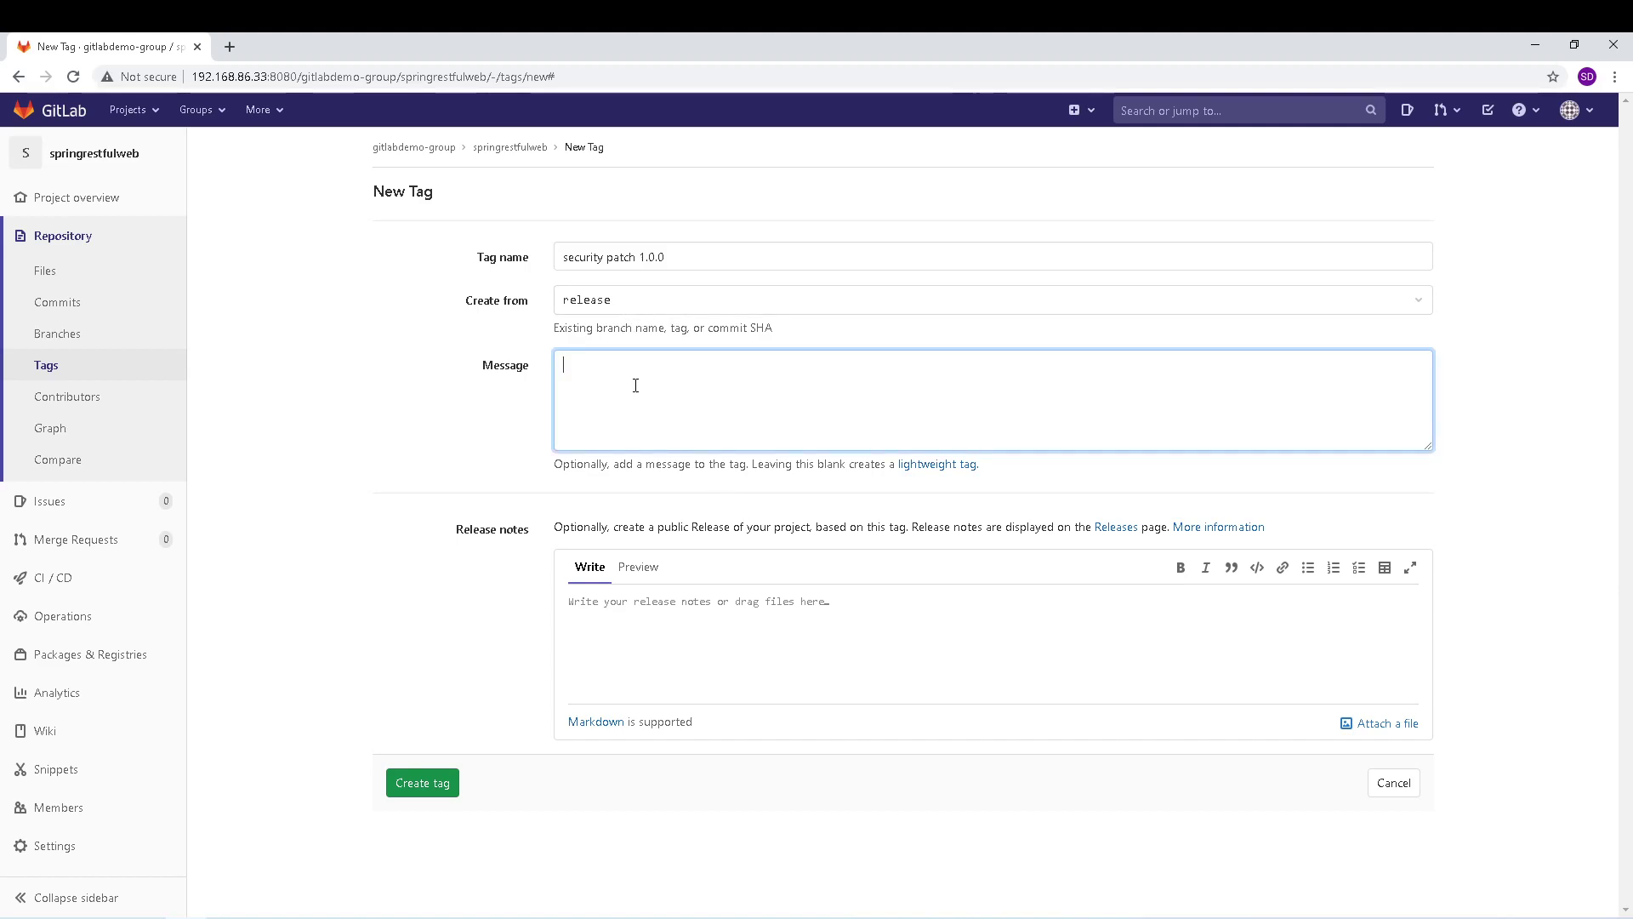
{"action": "type", "text": "Enterprise level secir"}
{"action": "type", "text": "ty fix"}
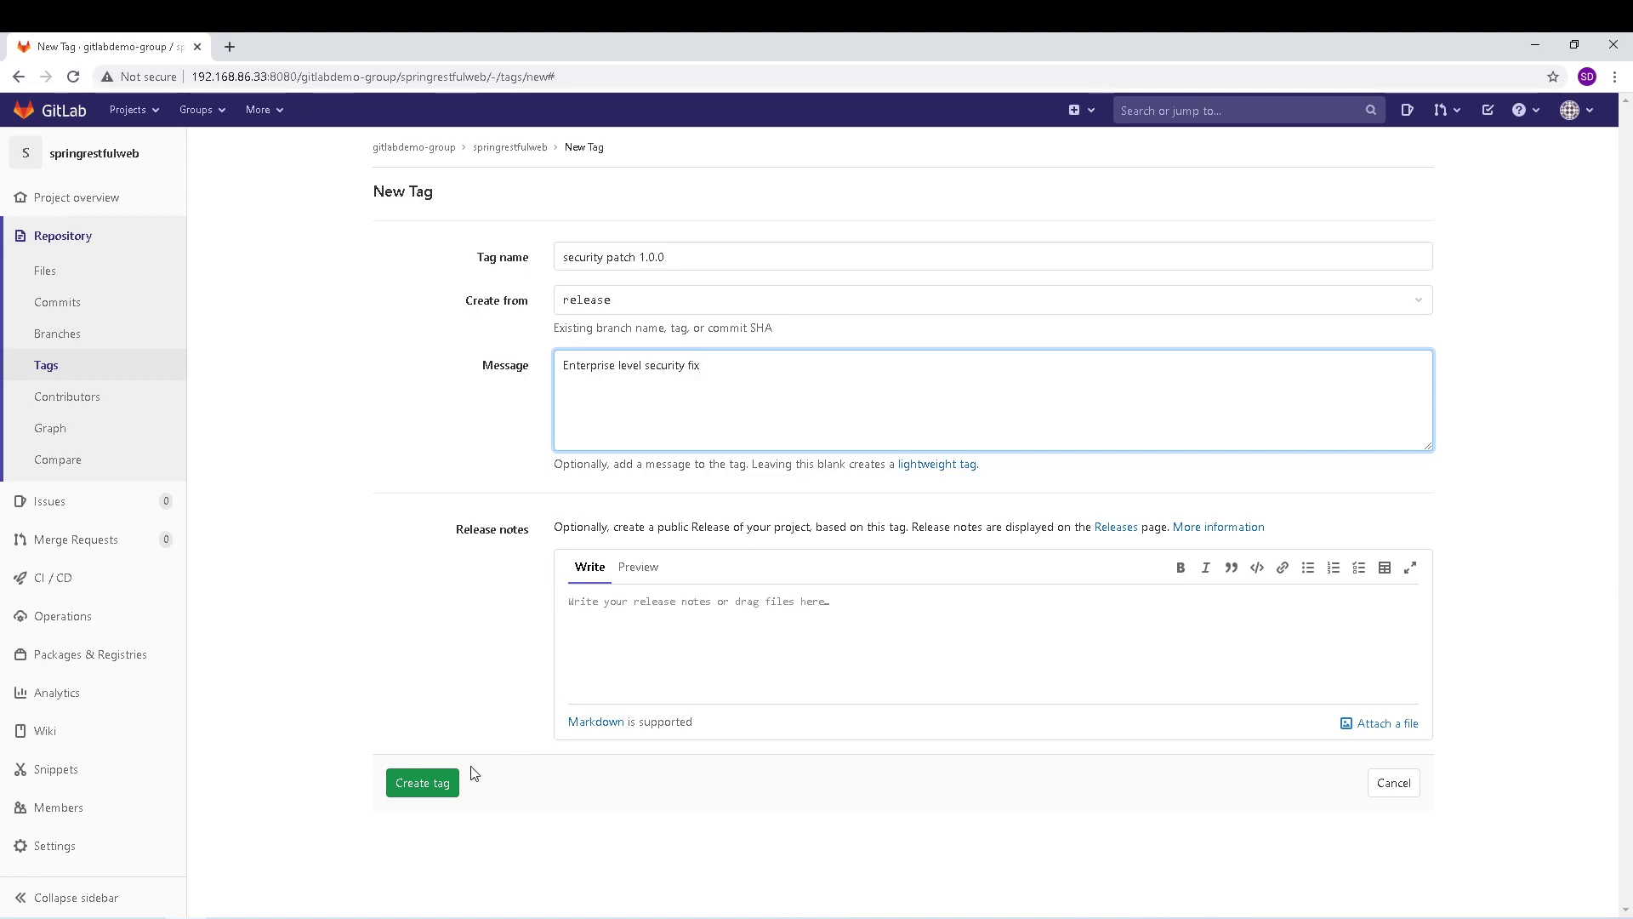
{"action": "left_click", "coordinate": [431, 781]}
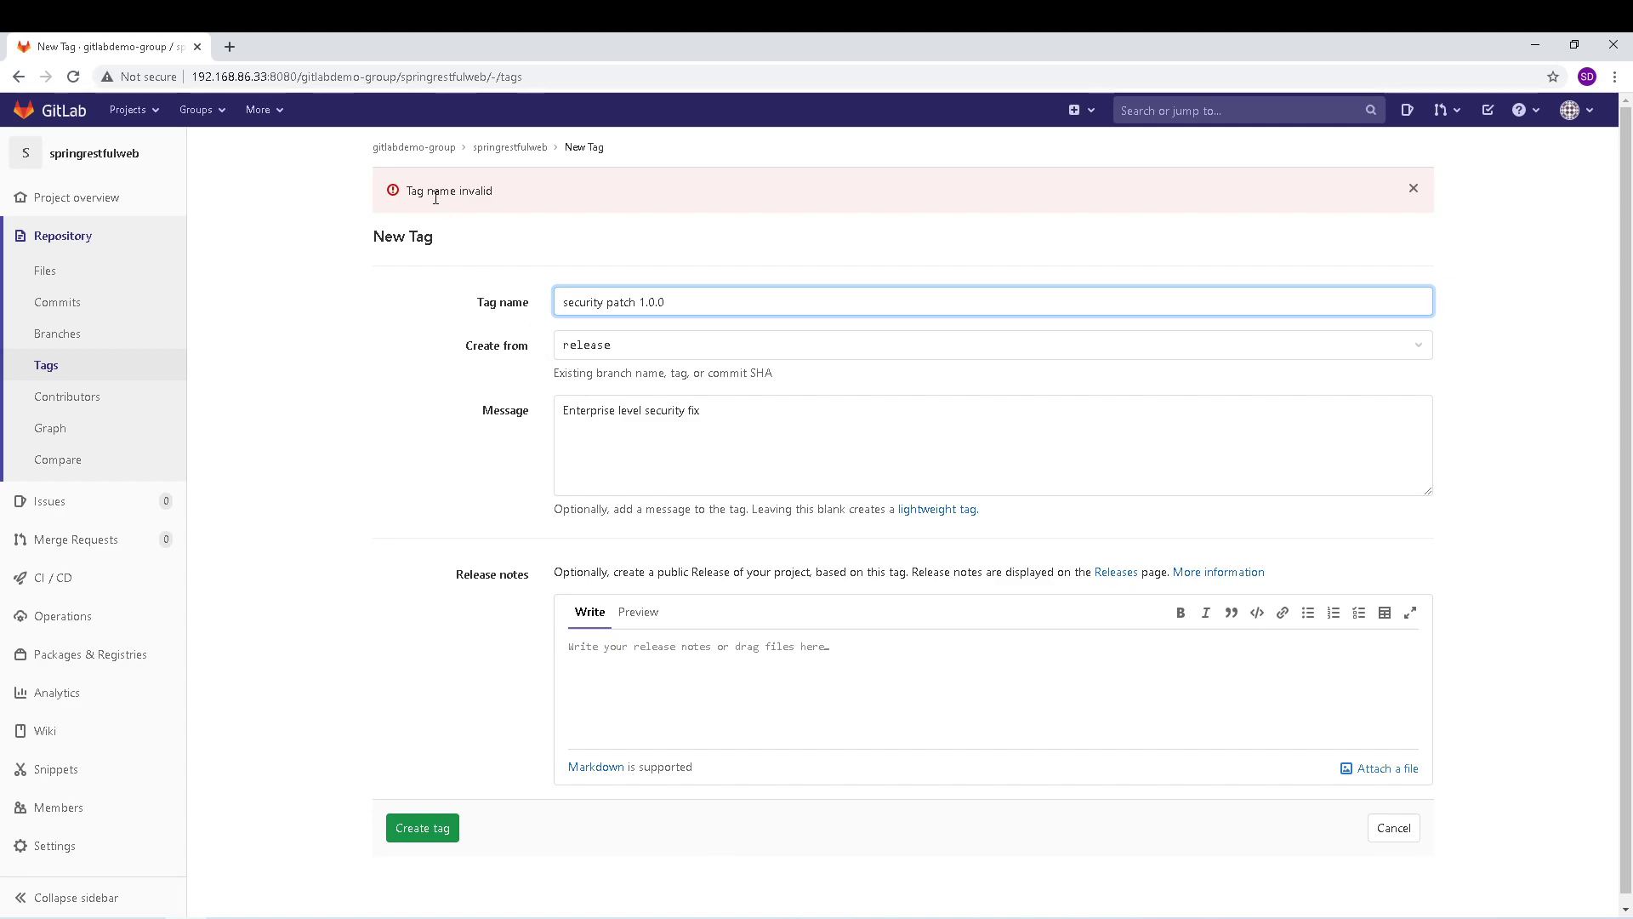
- Shorten the tag name to security patch and try to create the tag again
{"action": "left_click_drag", "start_coordinate": [679, 303], "coordinate": [639, 303]}
{"action": "key", "text": "BackSpace"}
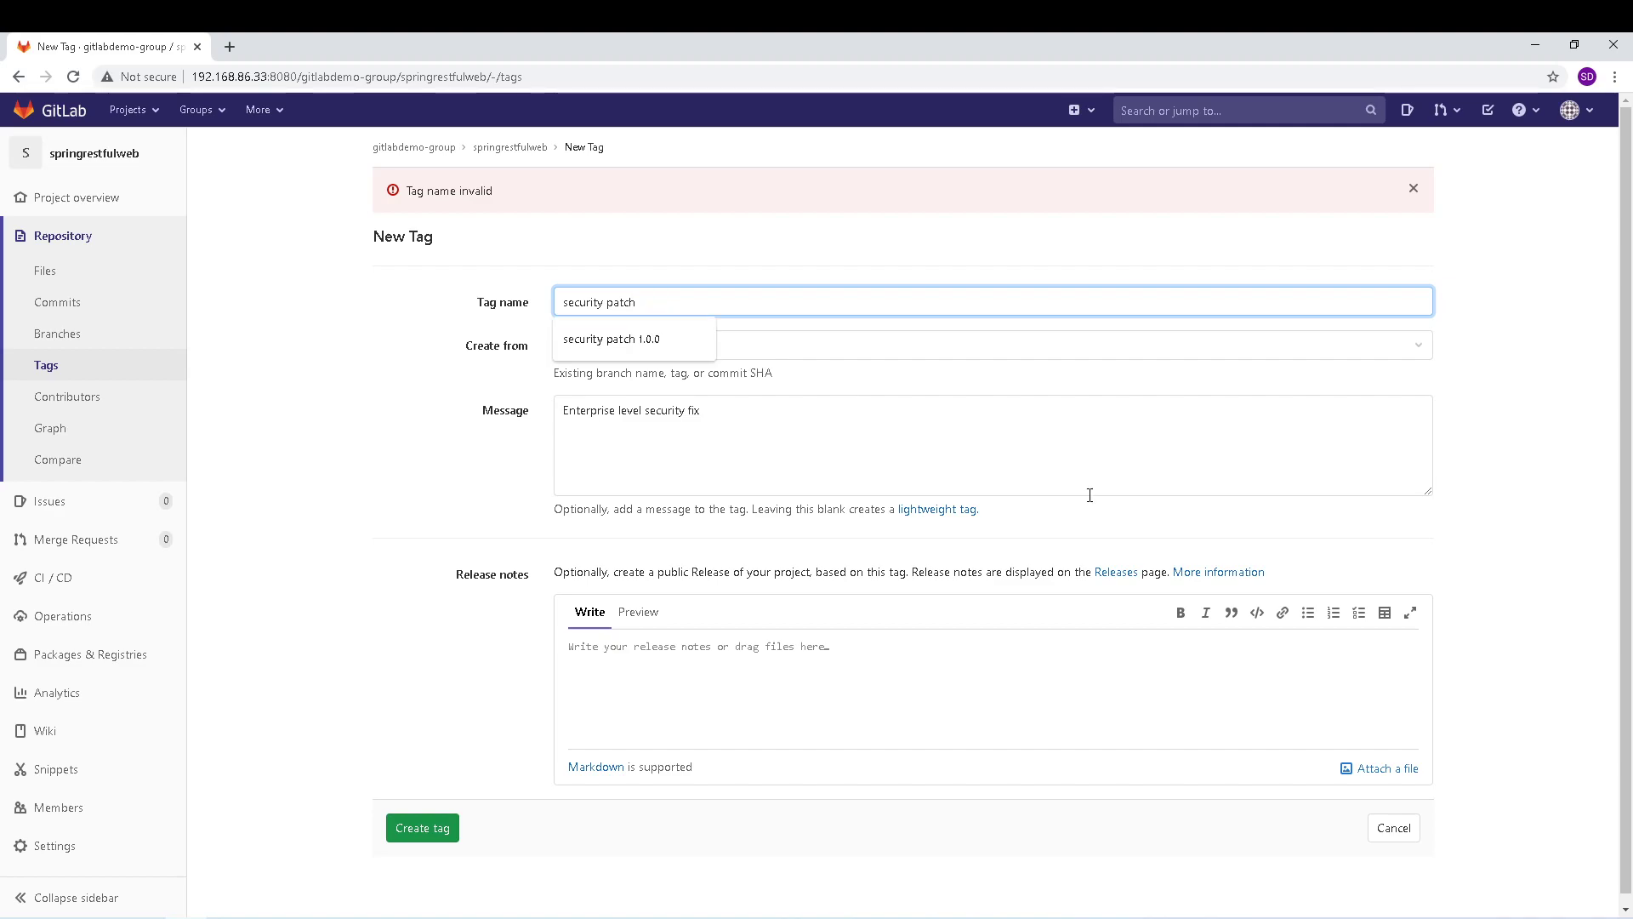
{"action": "left_click", "coordinate": [425, 828]}
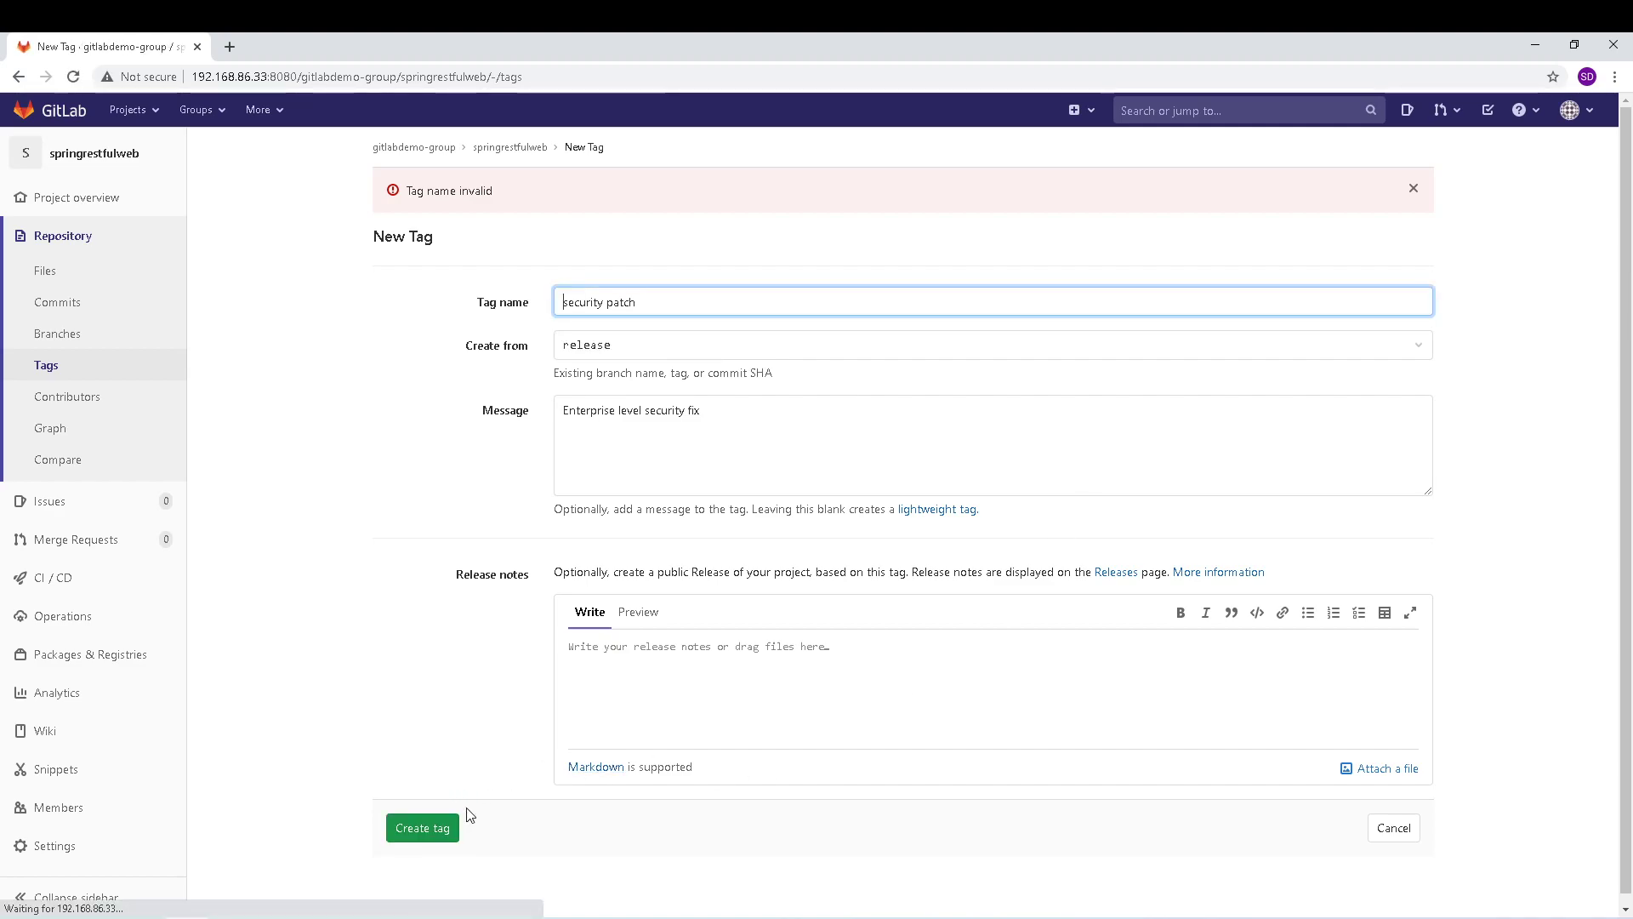
- Change the tag name to securitypatch_1.0.0, without spaces, and create the tag
{"action": "left_click", "coordinate": [617, 304]}
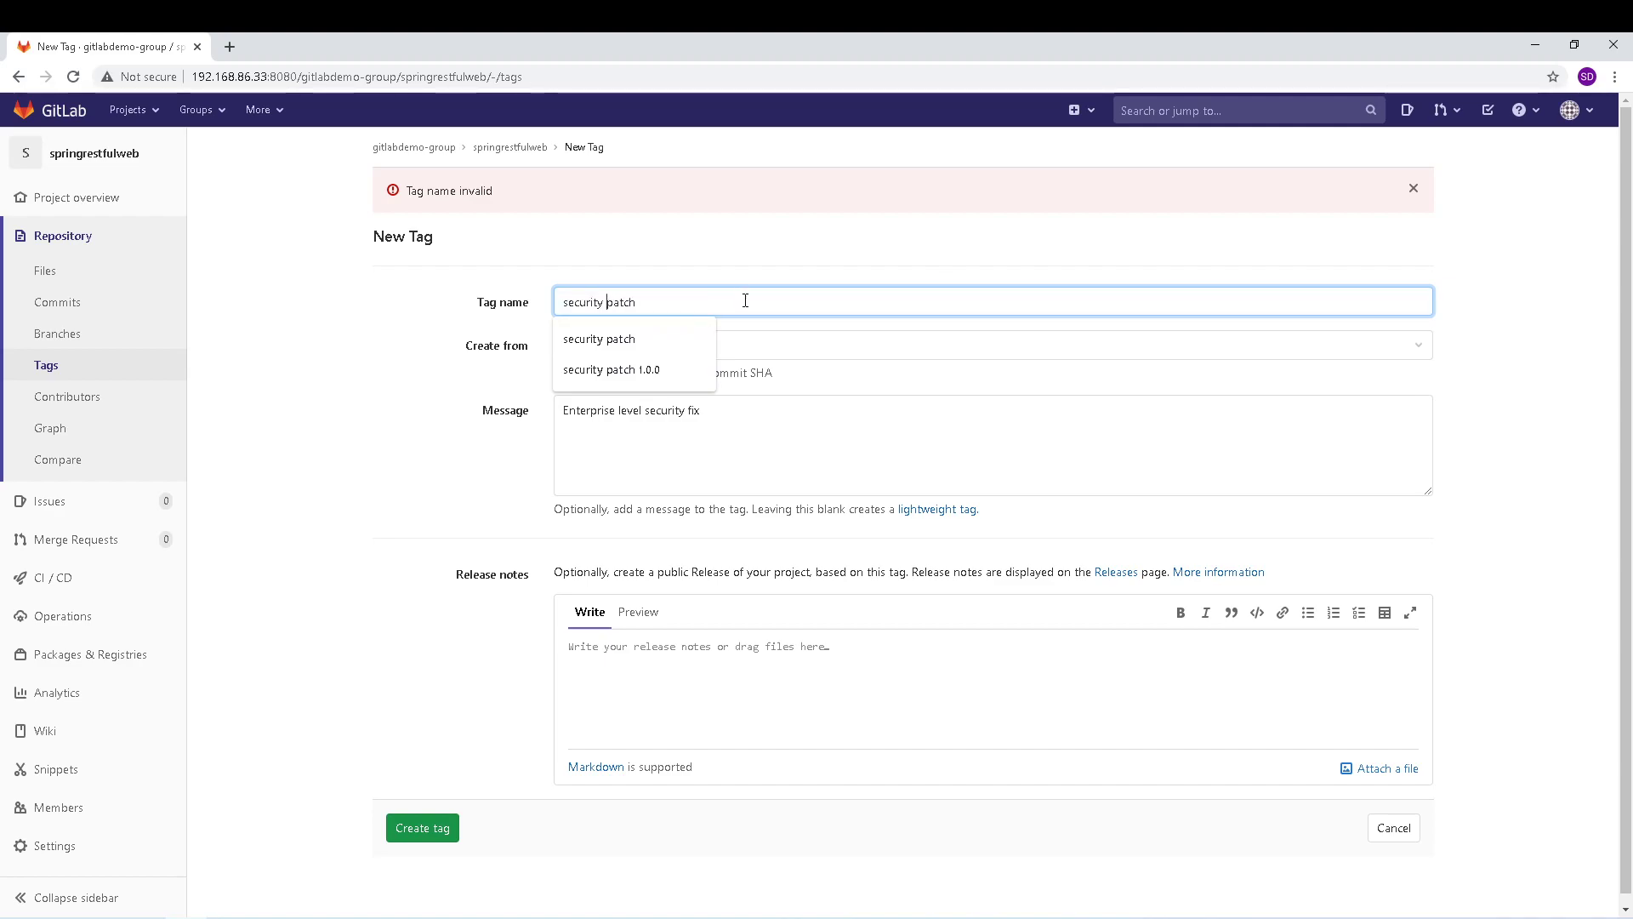
{"action": "key", "text": "Left"}
{"action": "key", "text": "BackSpace"}
{"action": "key", "text": "End"}
{"action": "type", "text": "_1.0."}
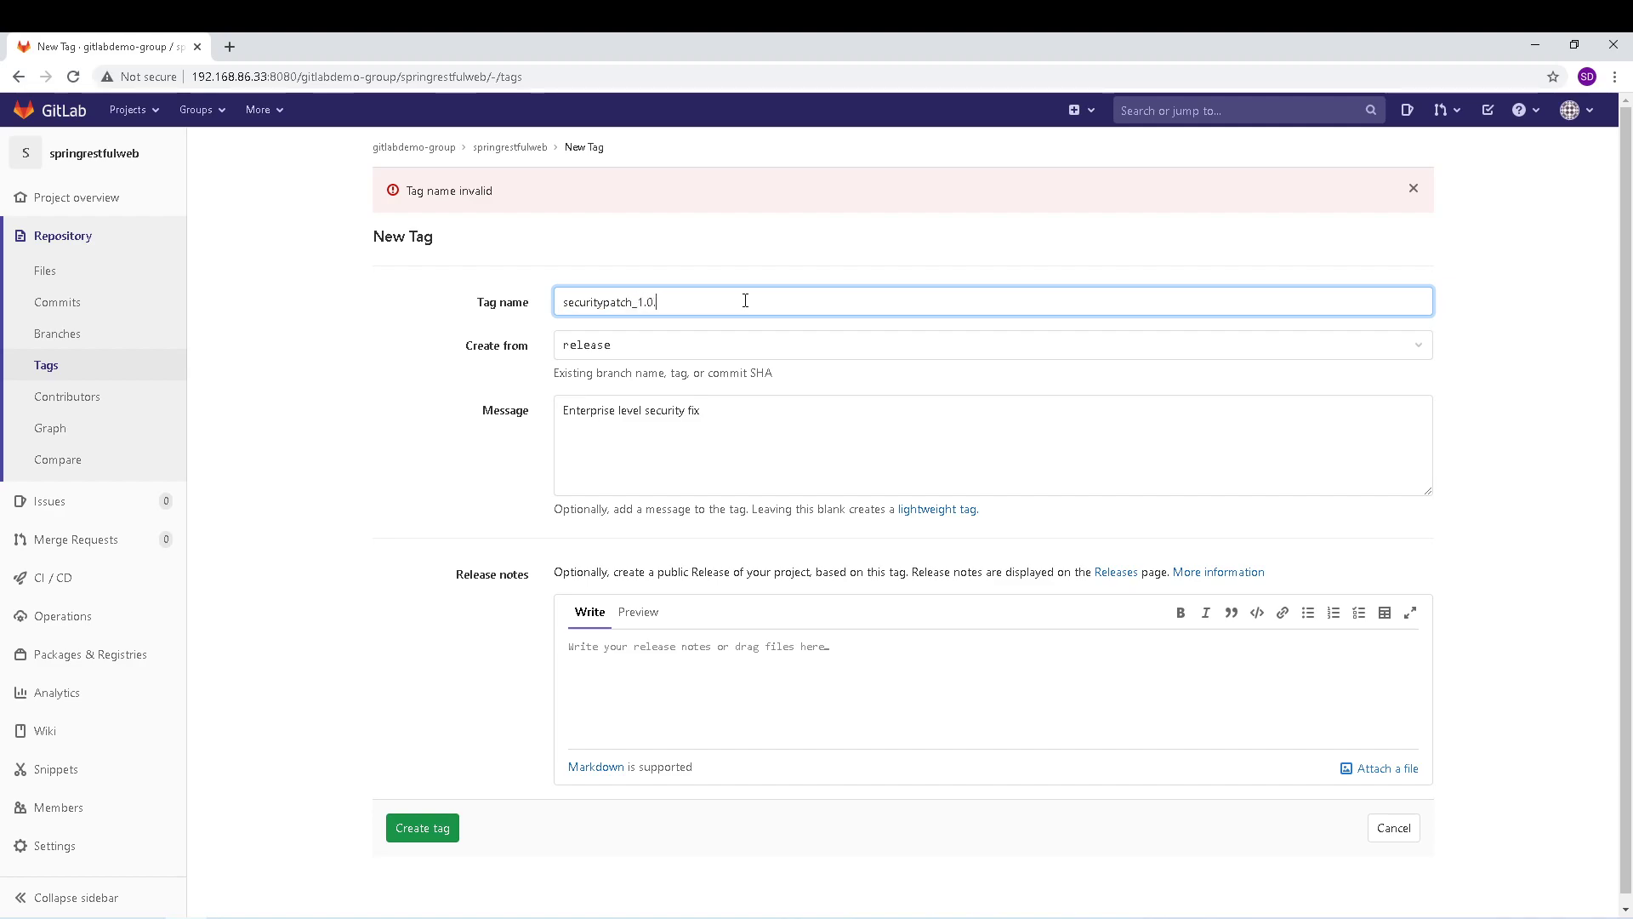
{"action": "left_click", "coordinate": [423, 828]}
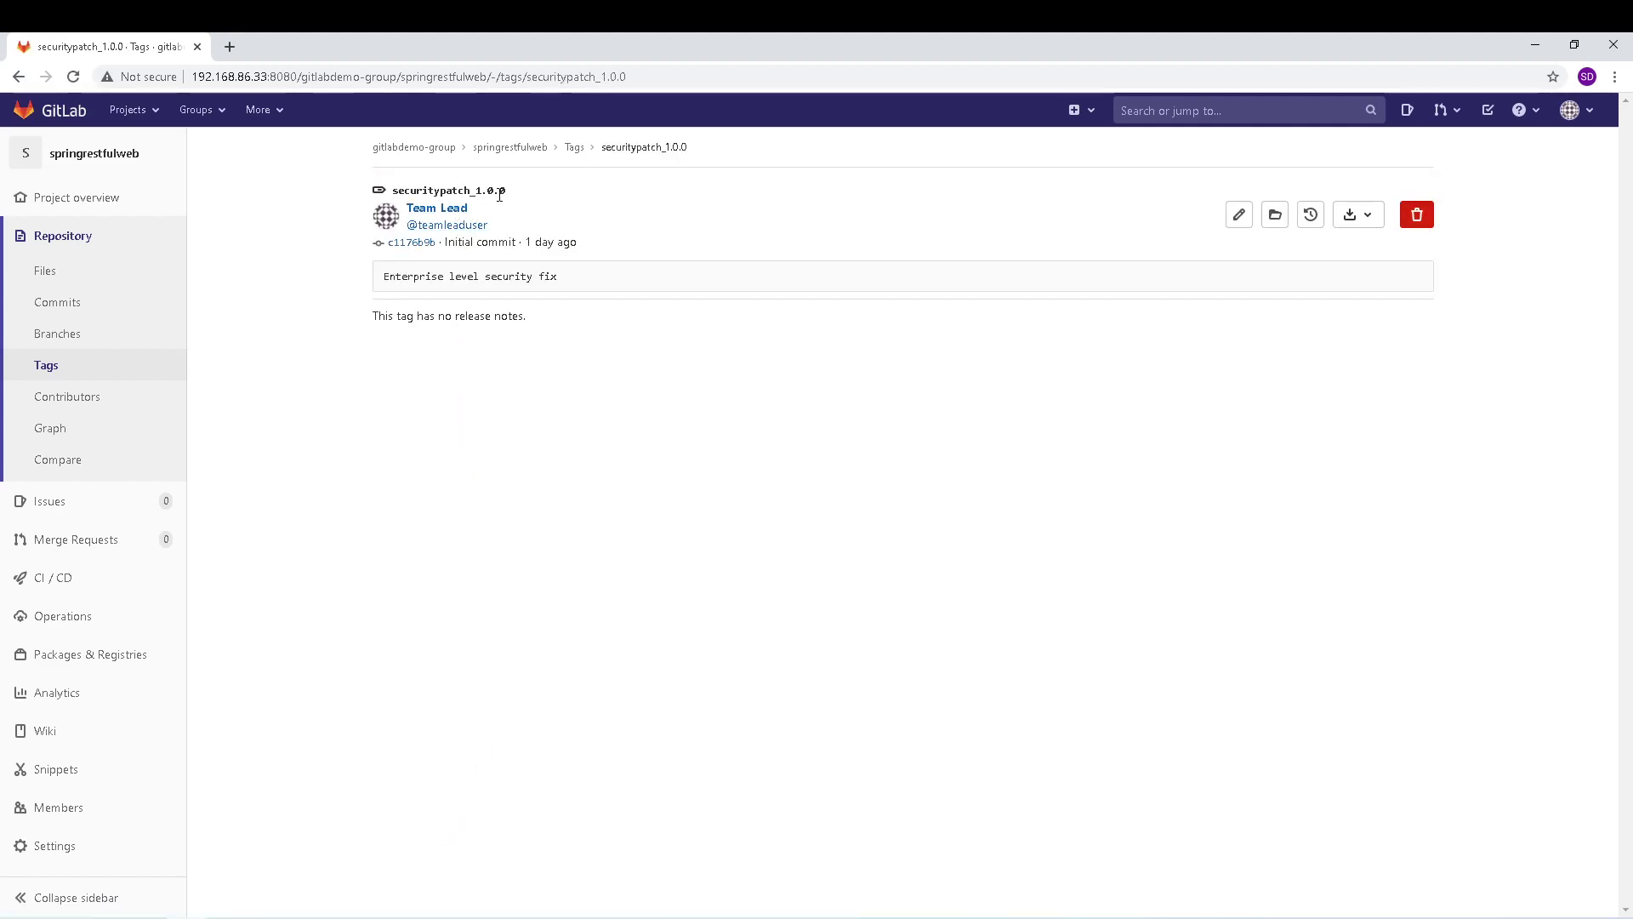
- Review the new tag's details and linked commit, and look at the repository's tags and branches pages
{"action": "left_click_drag", "start_coordinate": [393, 189], "coordinate": [522, 195]}
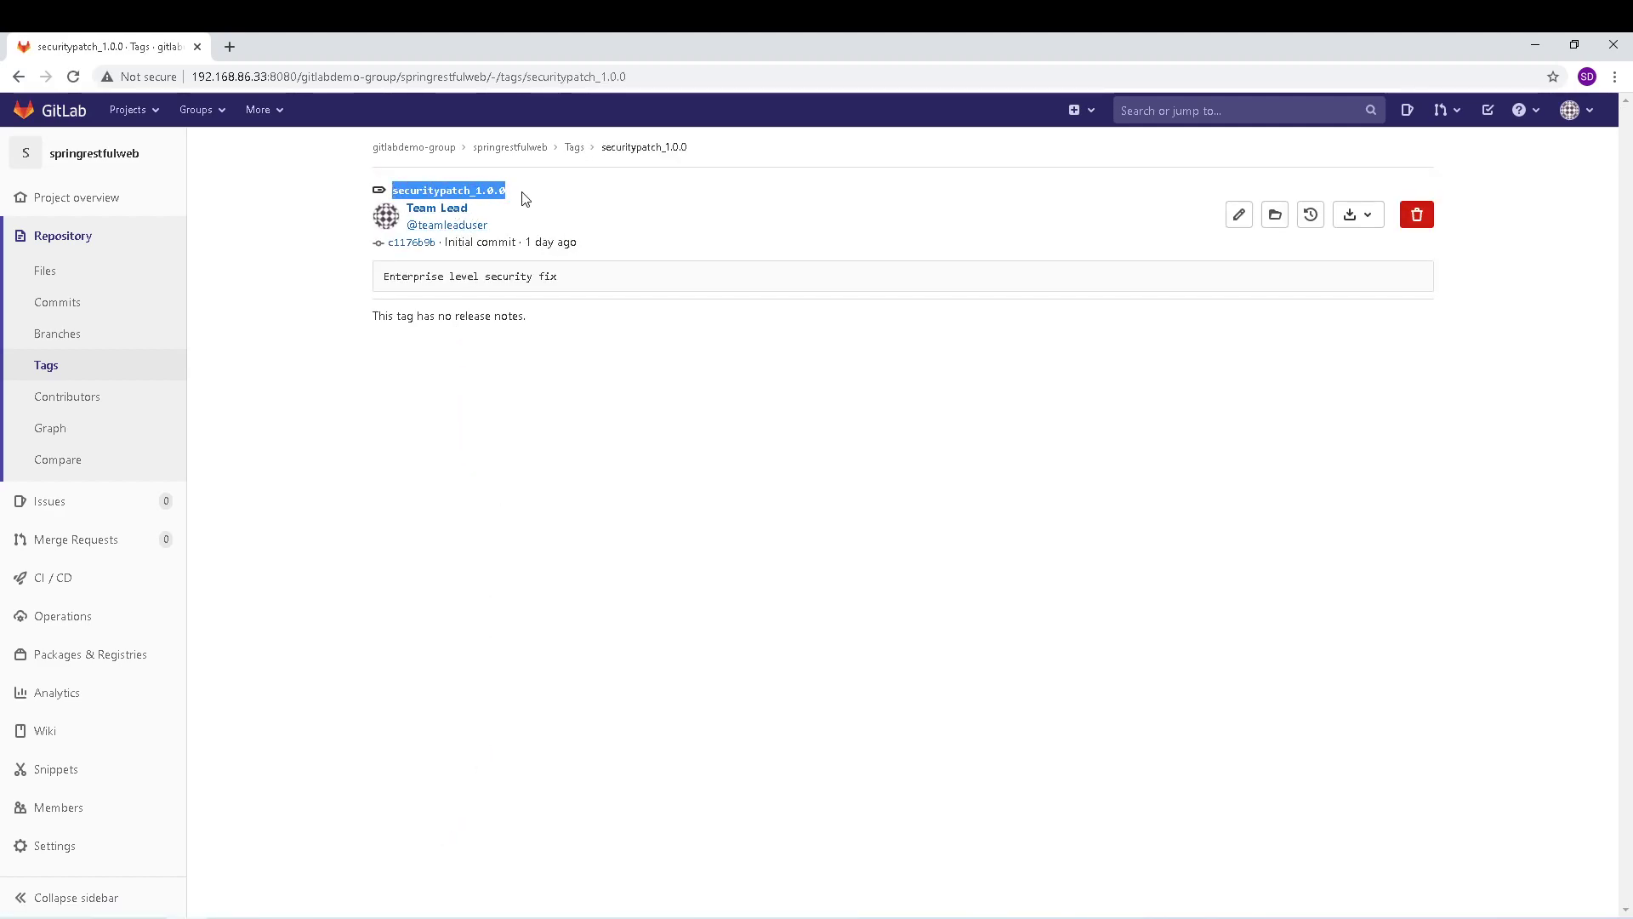
{"action": "left_click", "coordinate": [549, 415]}
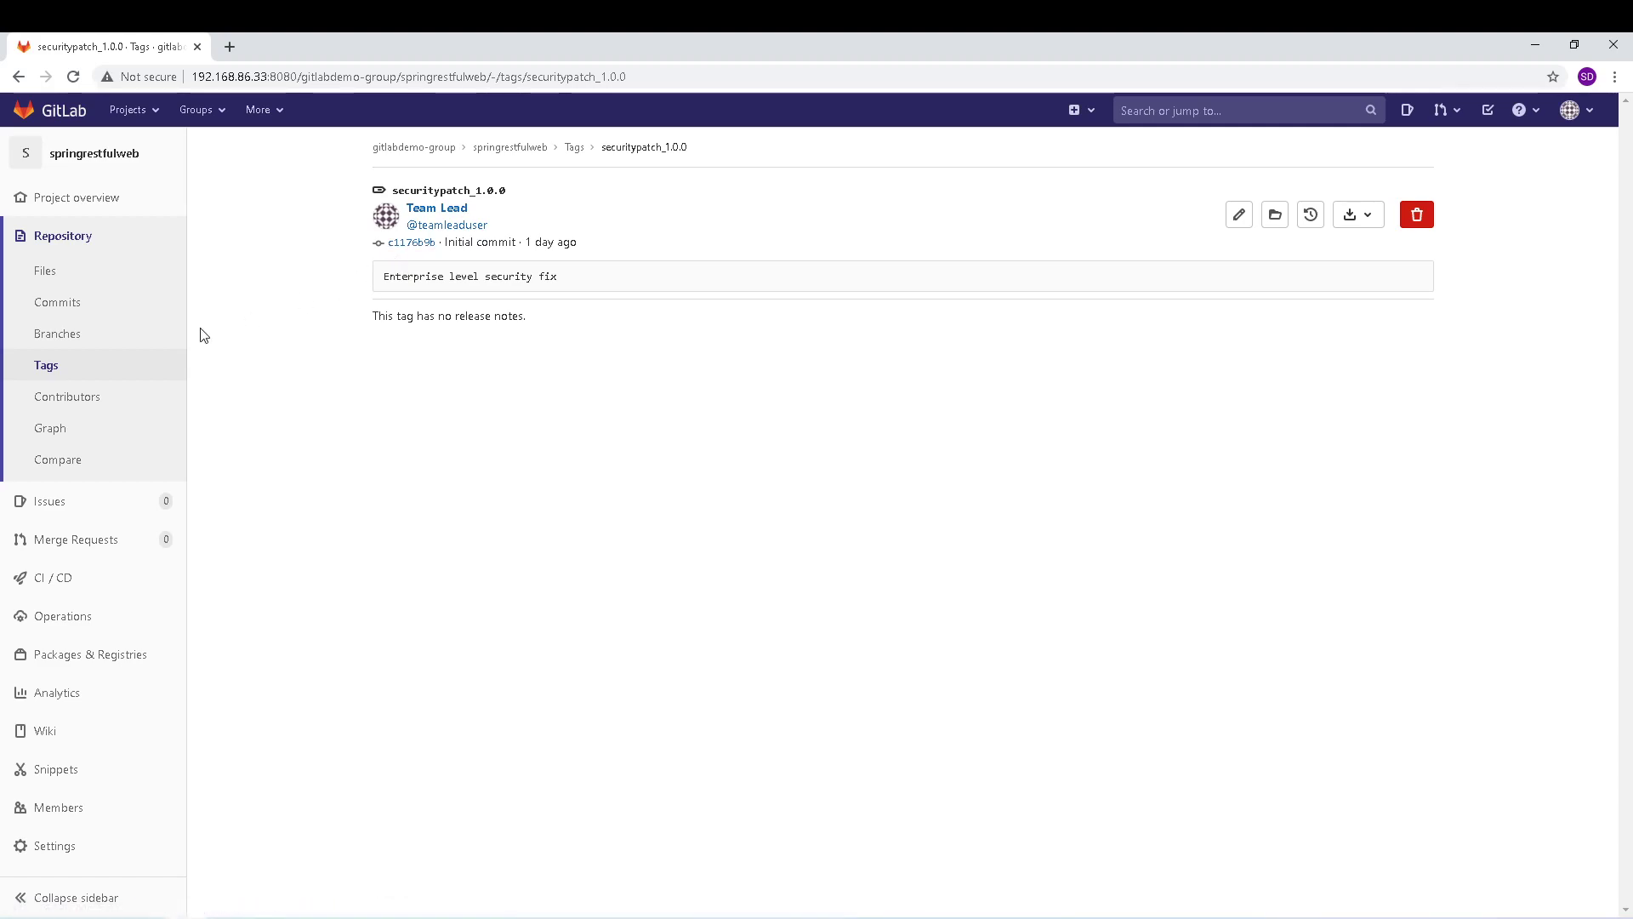
{"action": "left_click", "coordinate": [415, 246]}
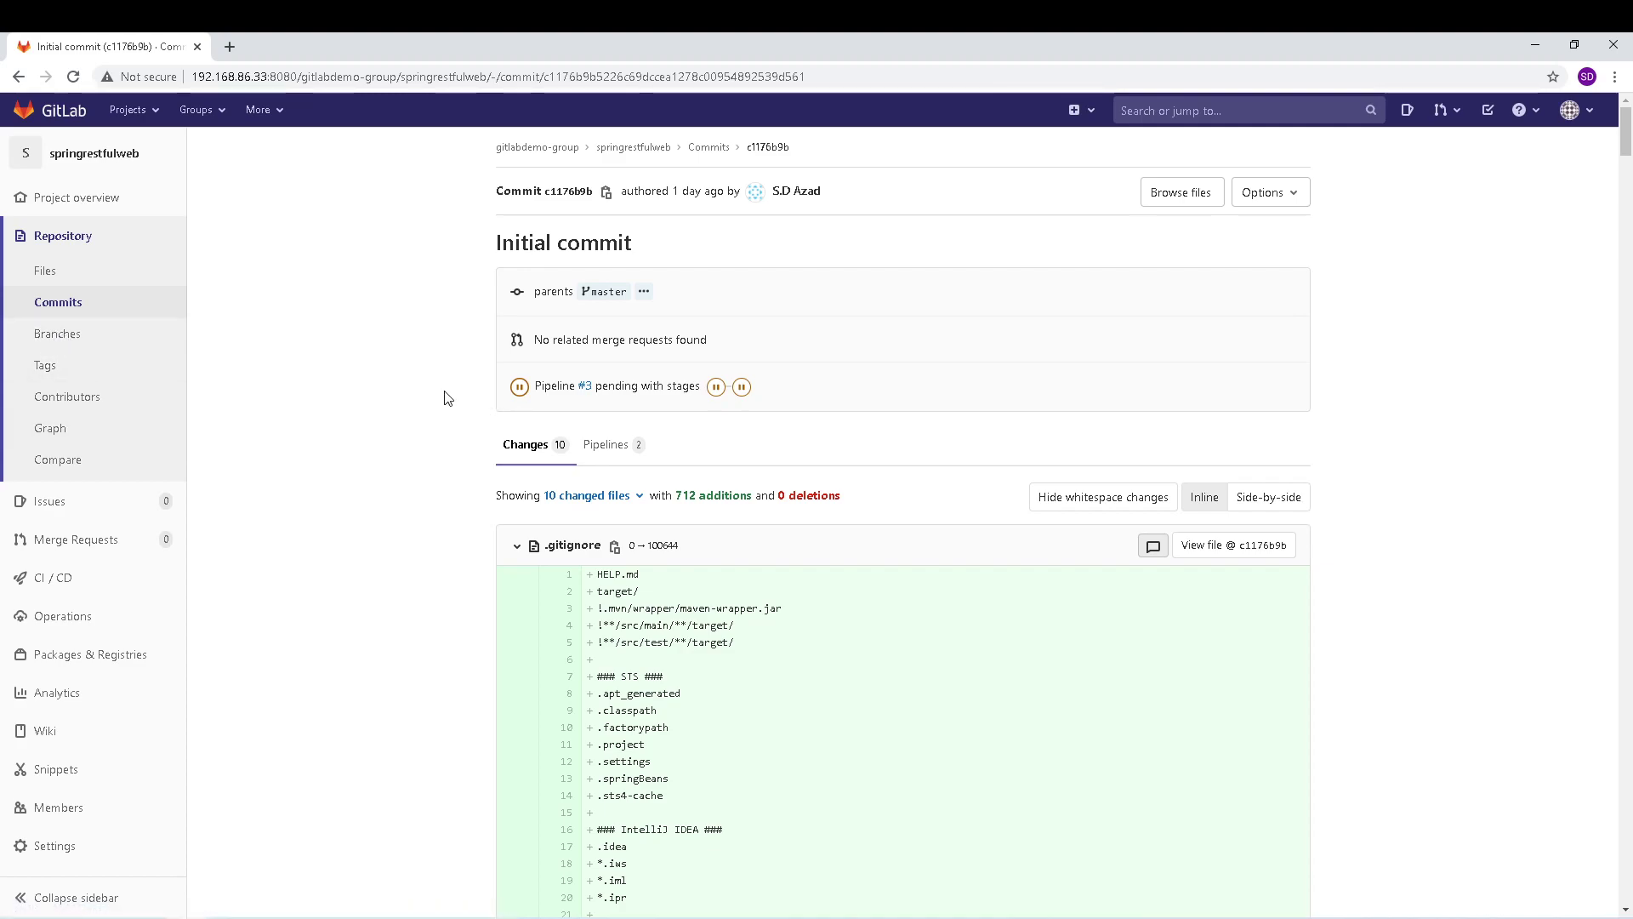
{"action": "left_click", "coordinate": [65, 367]}
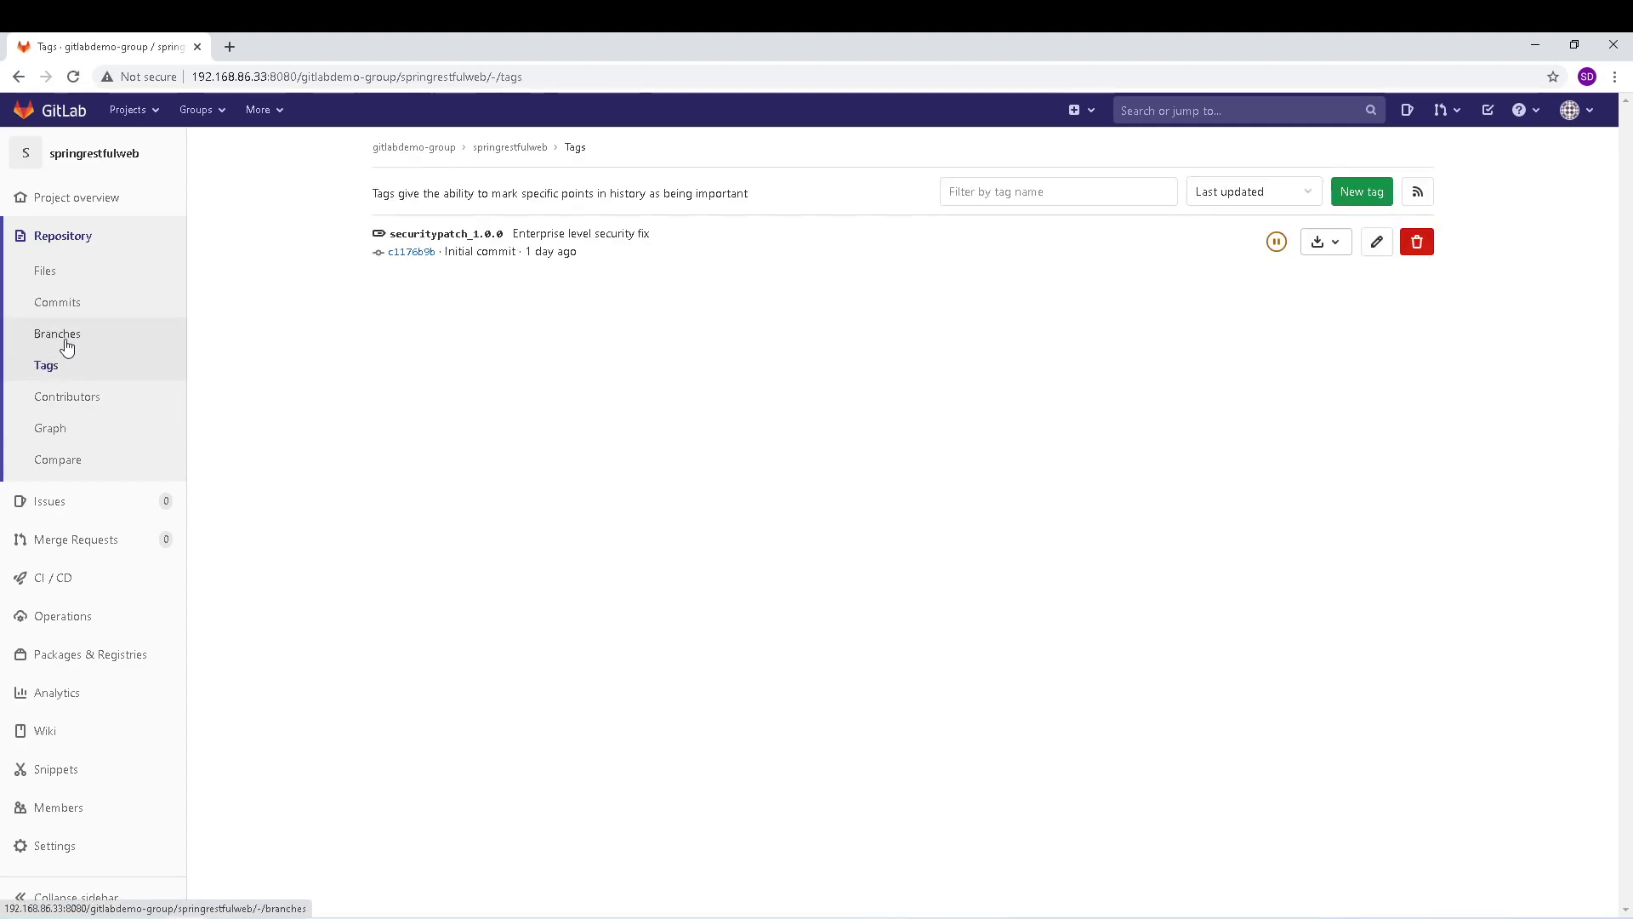
{"action": "left_click", "coordinate": [66, 340]}
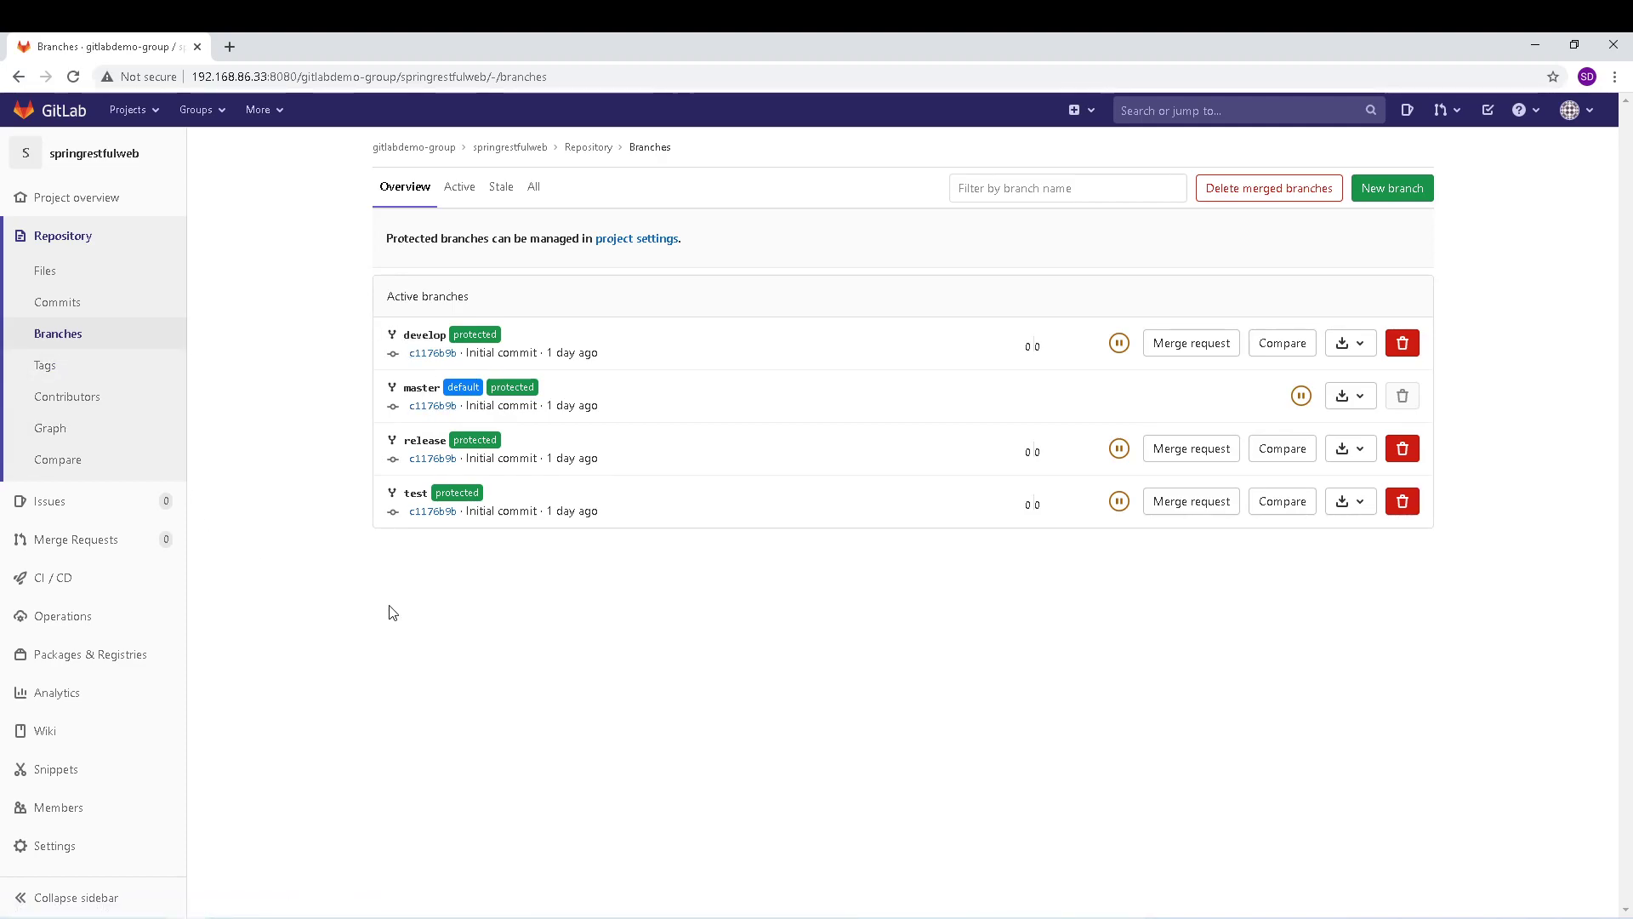
- Switch the repository file view from master to the securitypatch_1.0.0 tag
{"action": "left_click", "coordinate": [69, 270]}
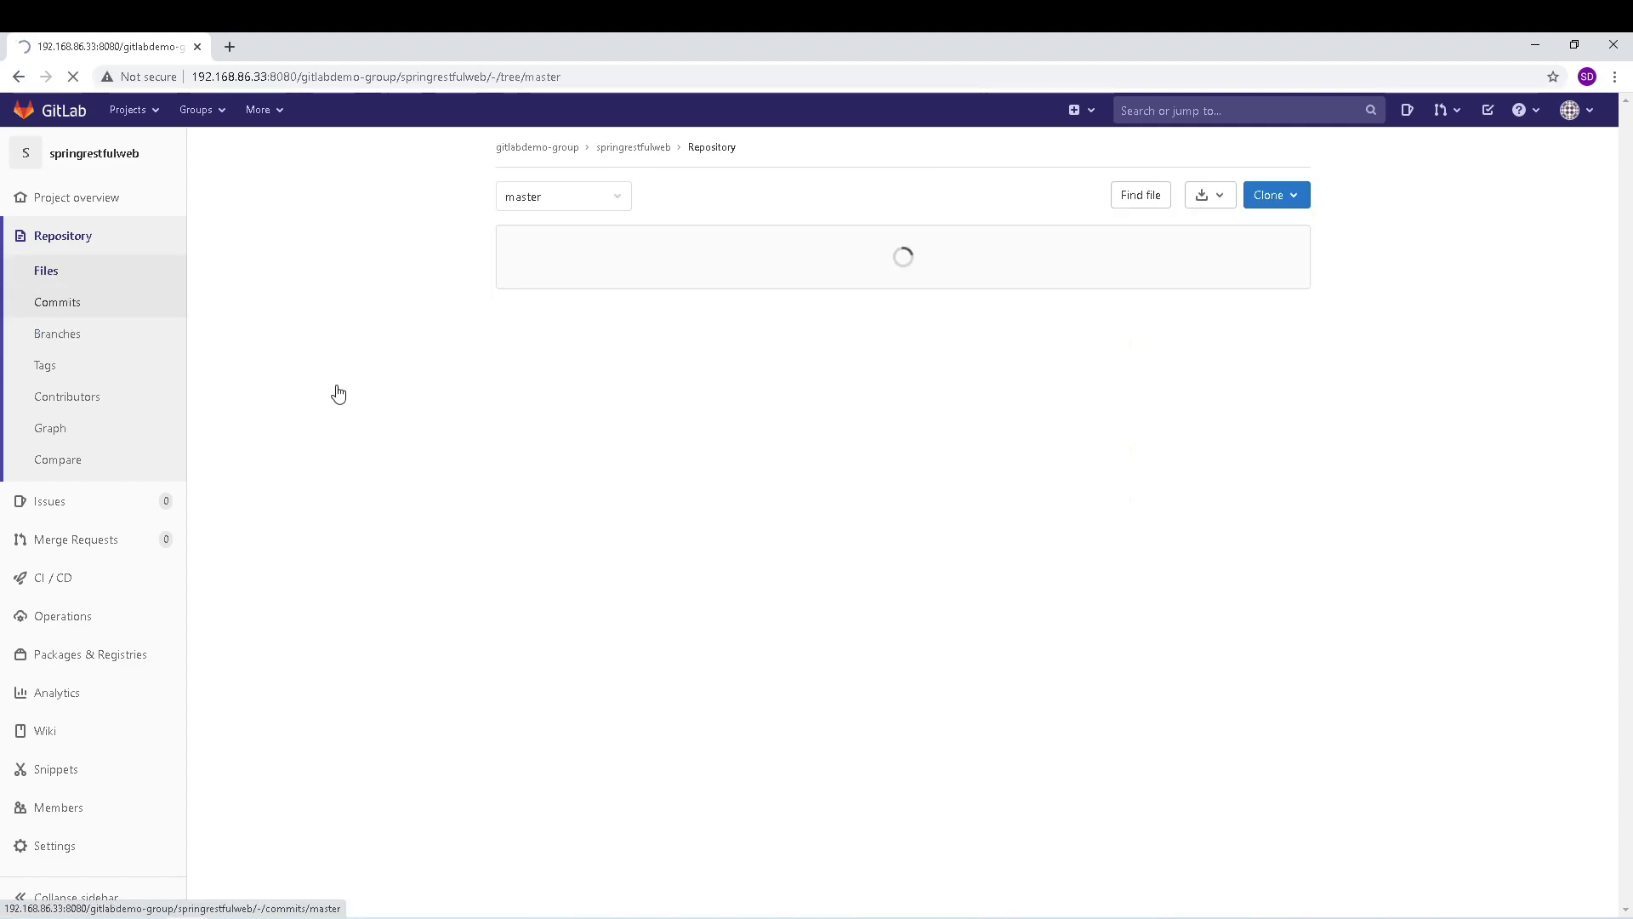
{"action": "left_click", "coordinate": [607, 207]}
{"action": "scroll", "coordinate": [554, 369], "scroll_direction": "down", "scroll_amount": 1}
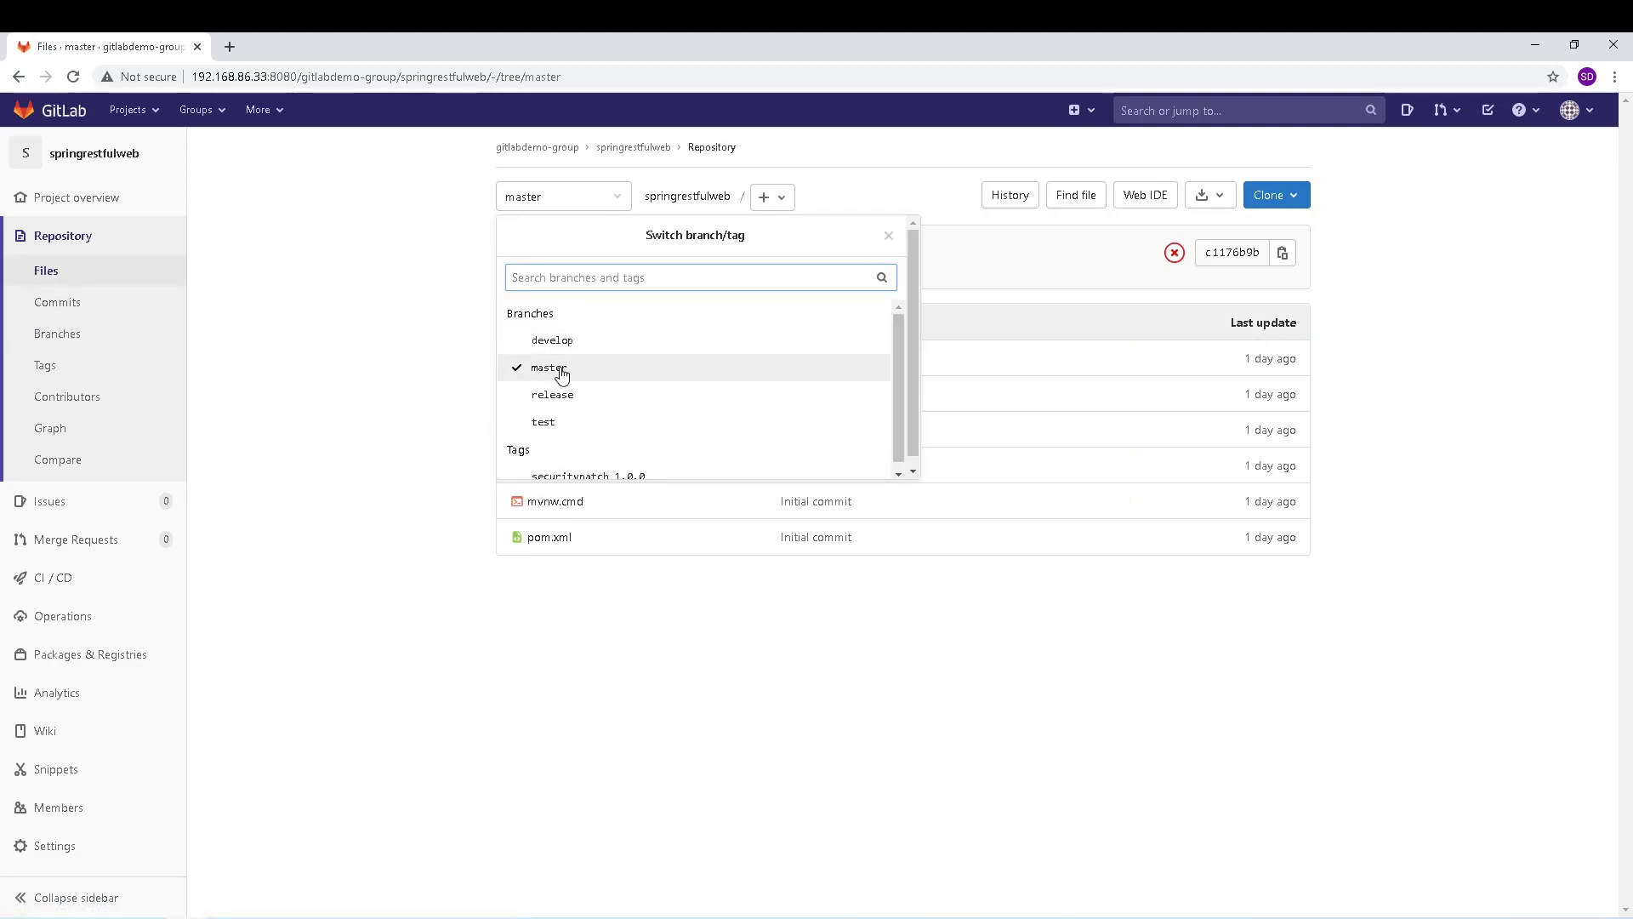
{"action": "left_click", "coordinate": [593, 473]}
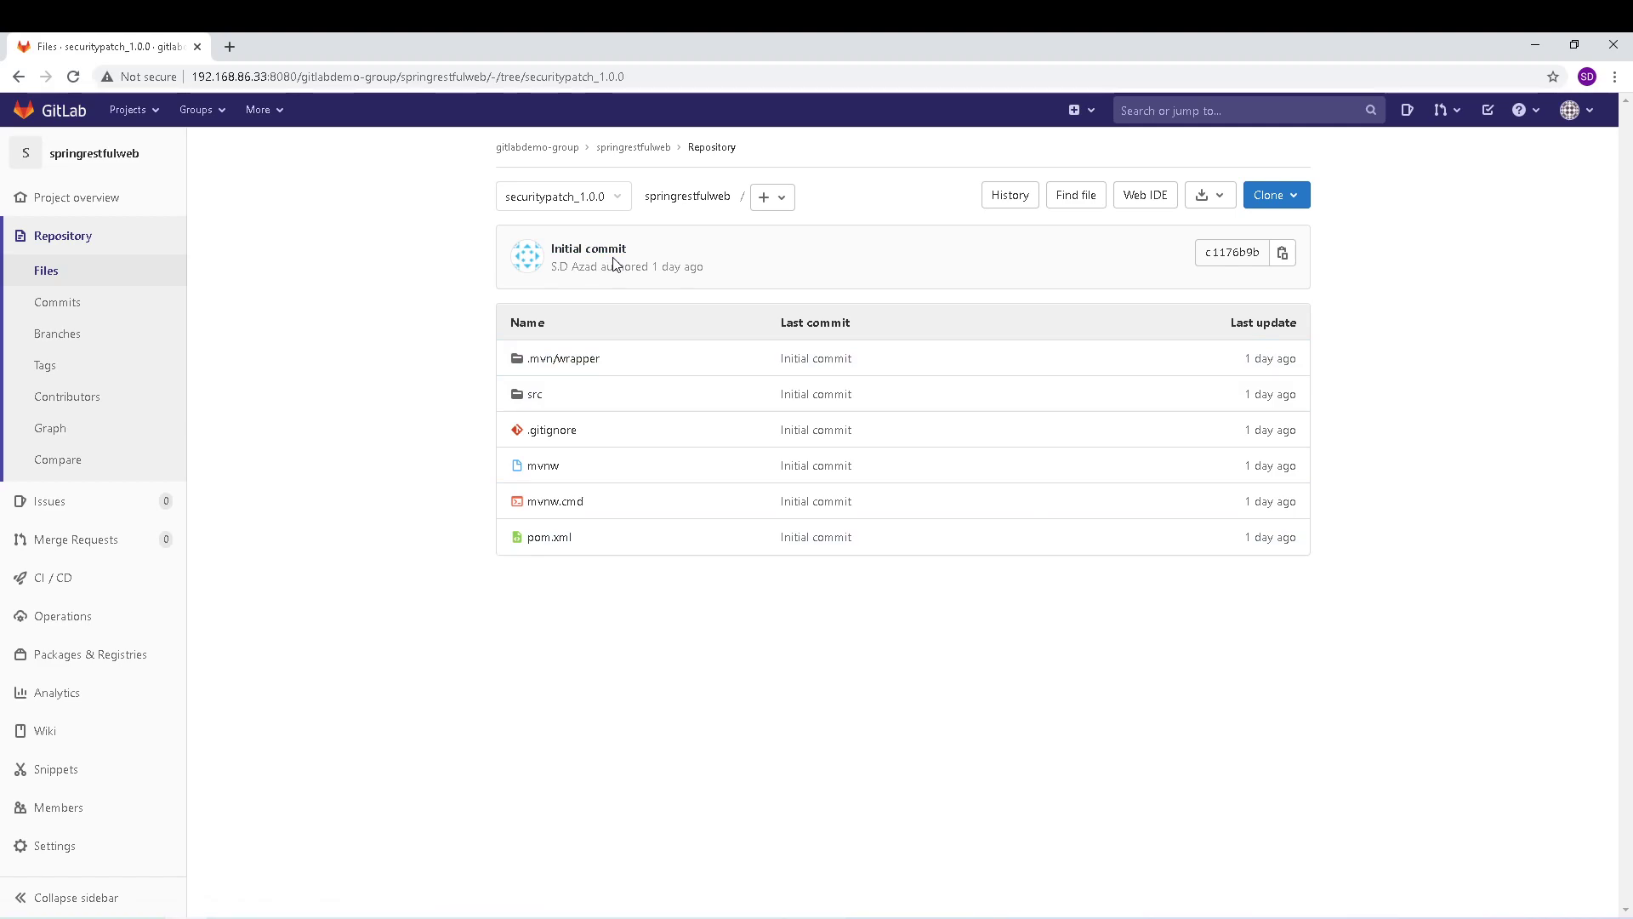
- Look at the tags page and the contributors' commit statistics for master, including the branches and tags available there
{"action": "left_click", "coordinate": [64, 372]}
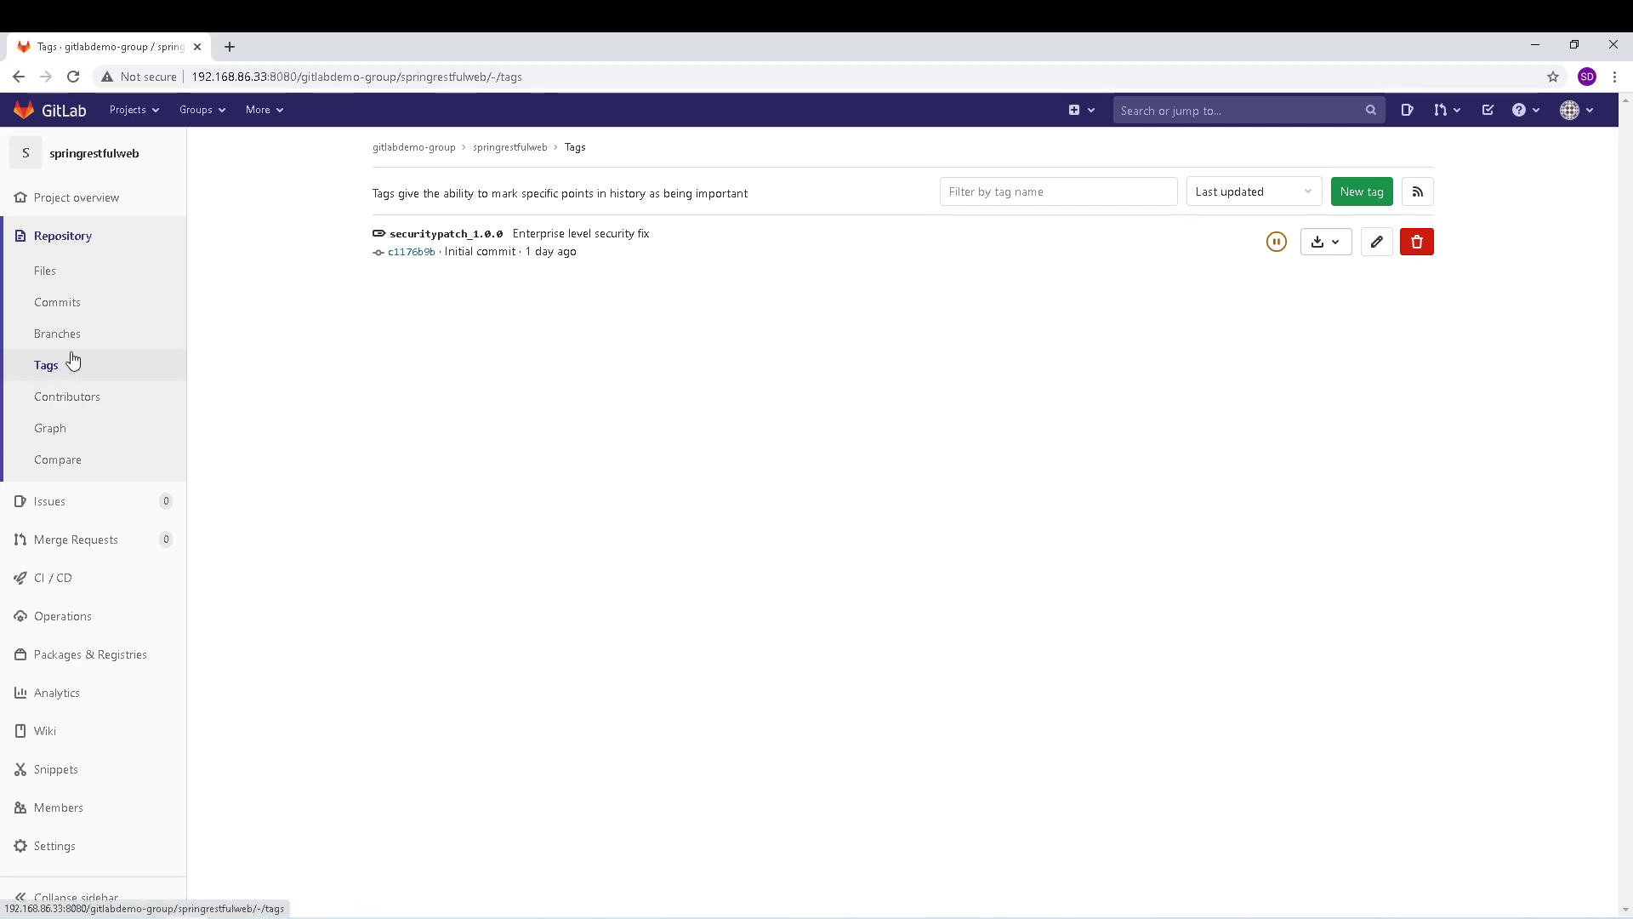
{"action": "left_click", "coordinate": [75, 407]}
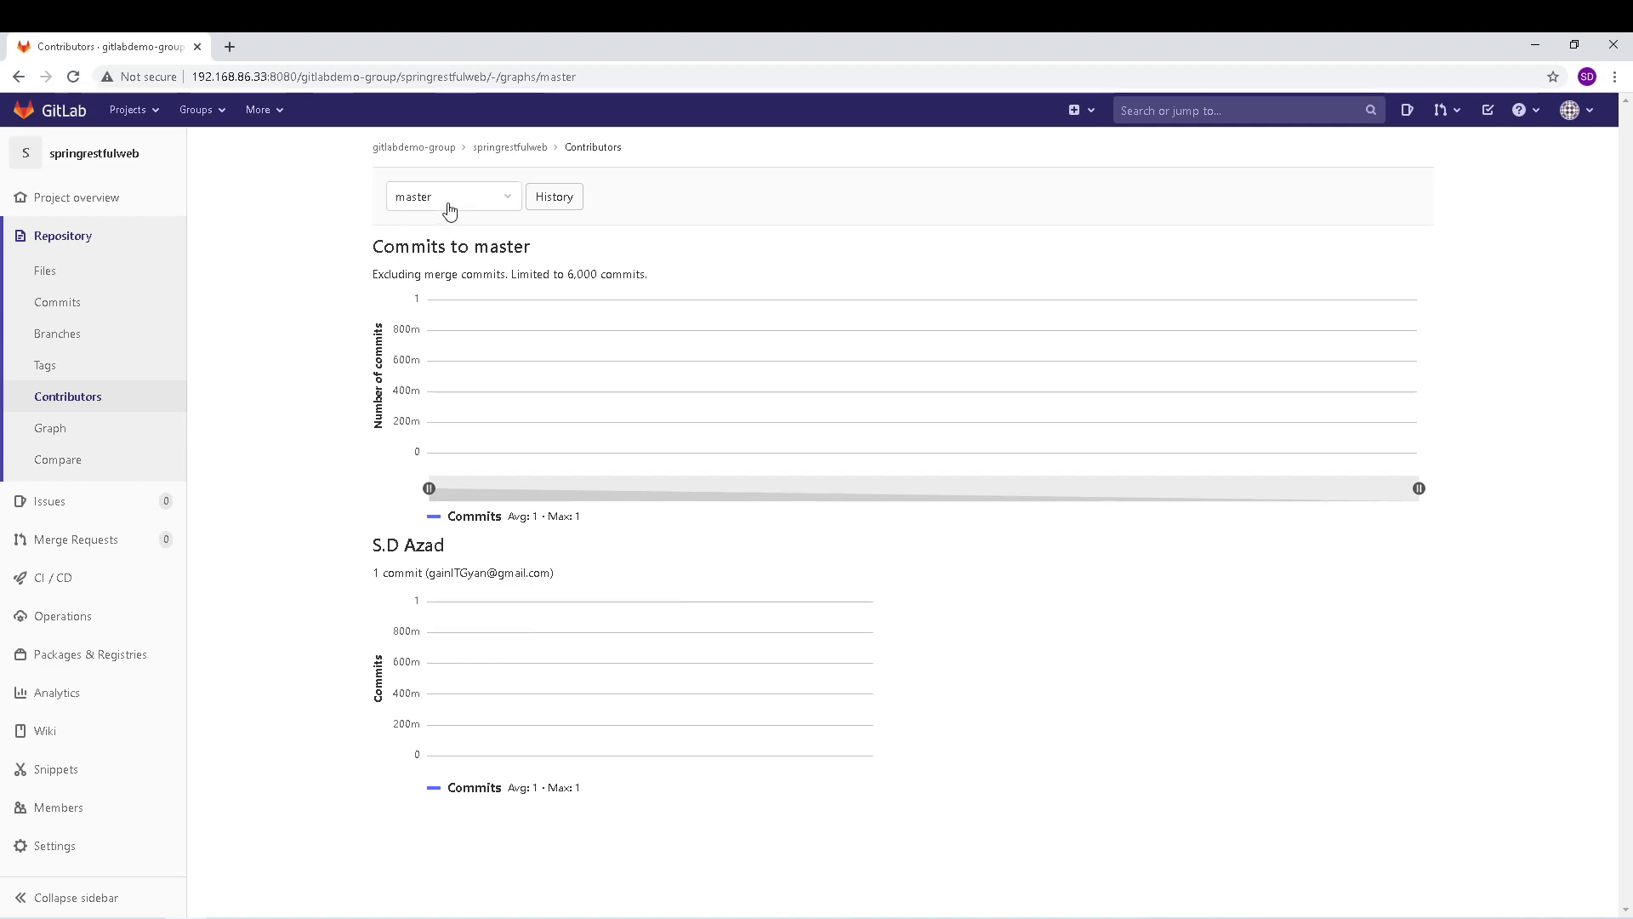
{"action": "left_click", "coordinate": [498, 204]}
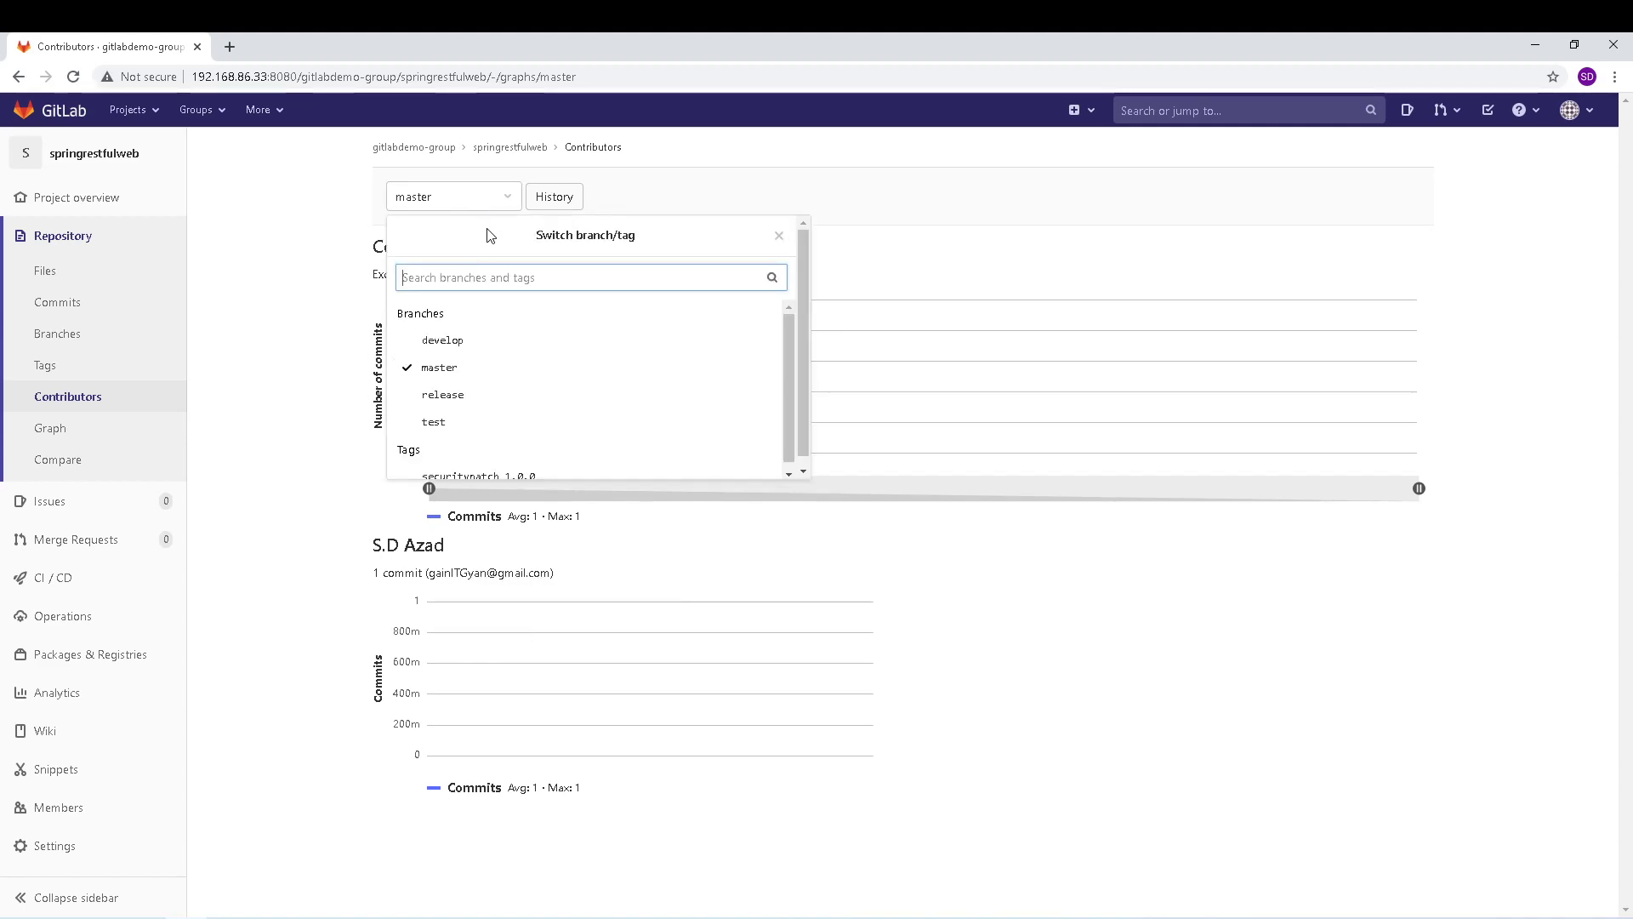
{"action": "left_click", "coordinate": [292, 358]}
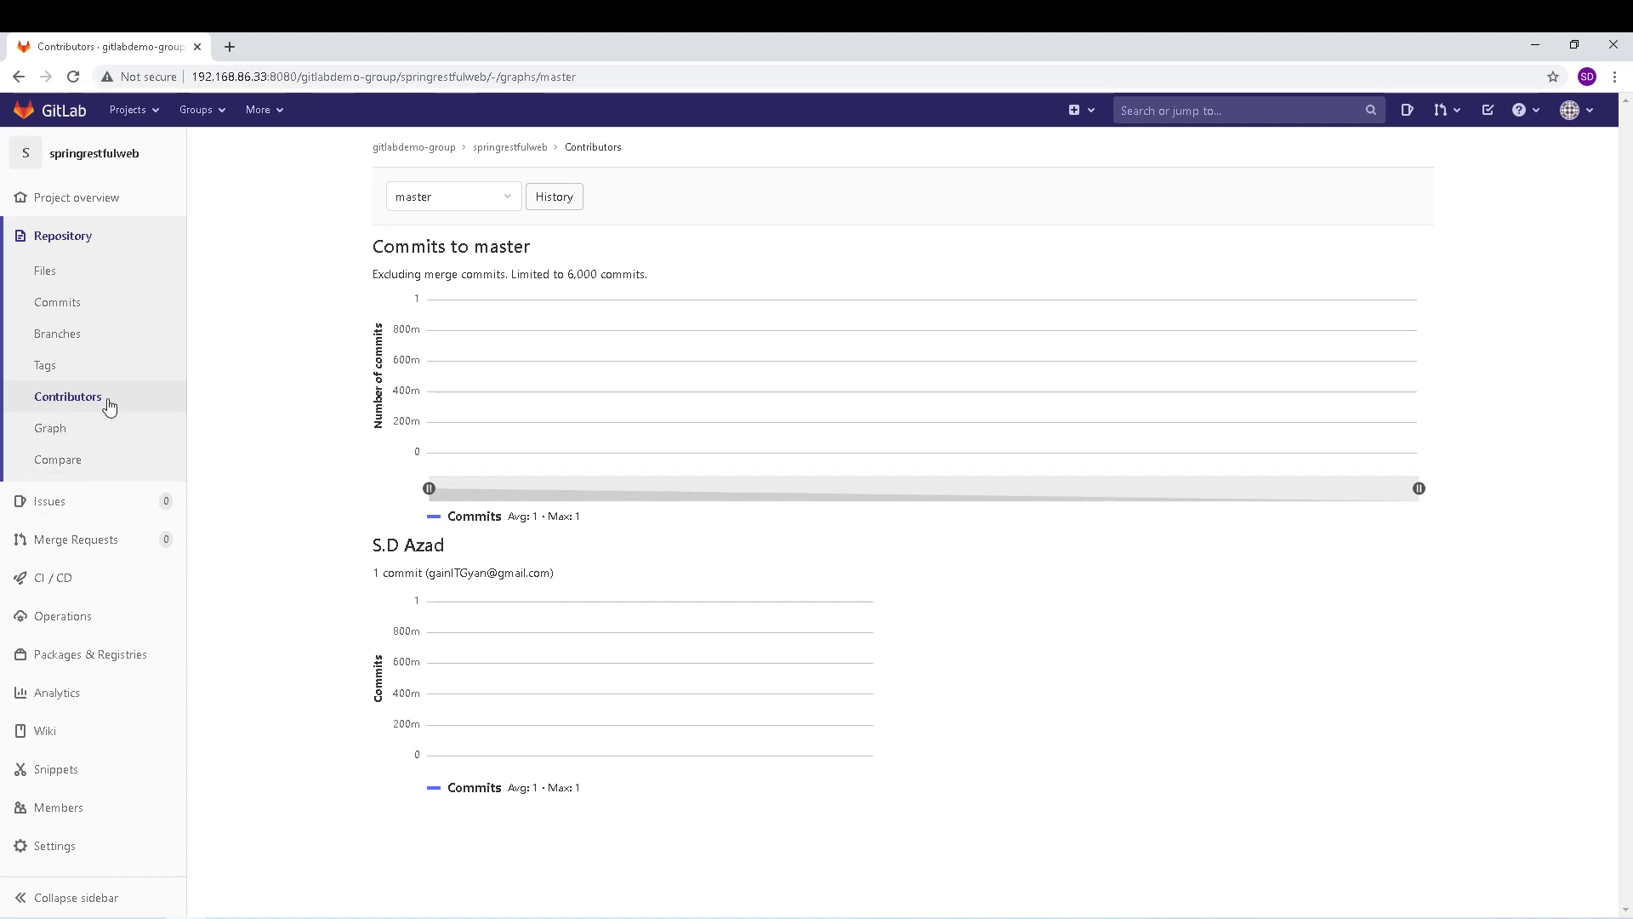
- View the repository's commit graph and switch it to the develop branch
{"action": "left_click", "coordinate": [62, 430]}
{"action": "mouse_move", "coordinate": [183, 593]}
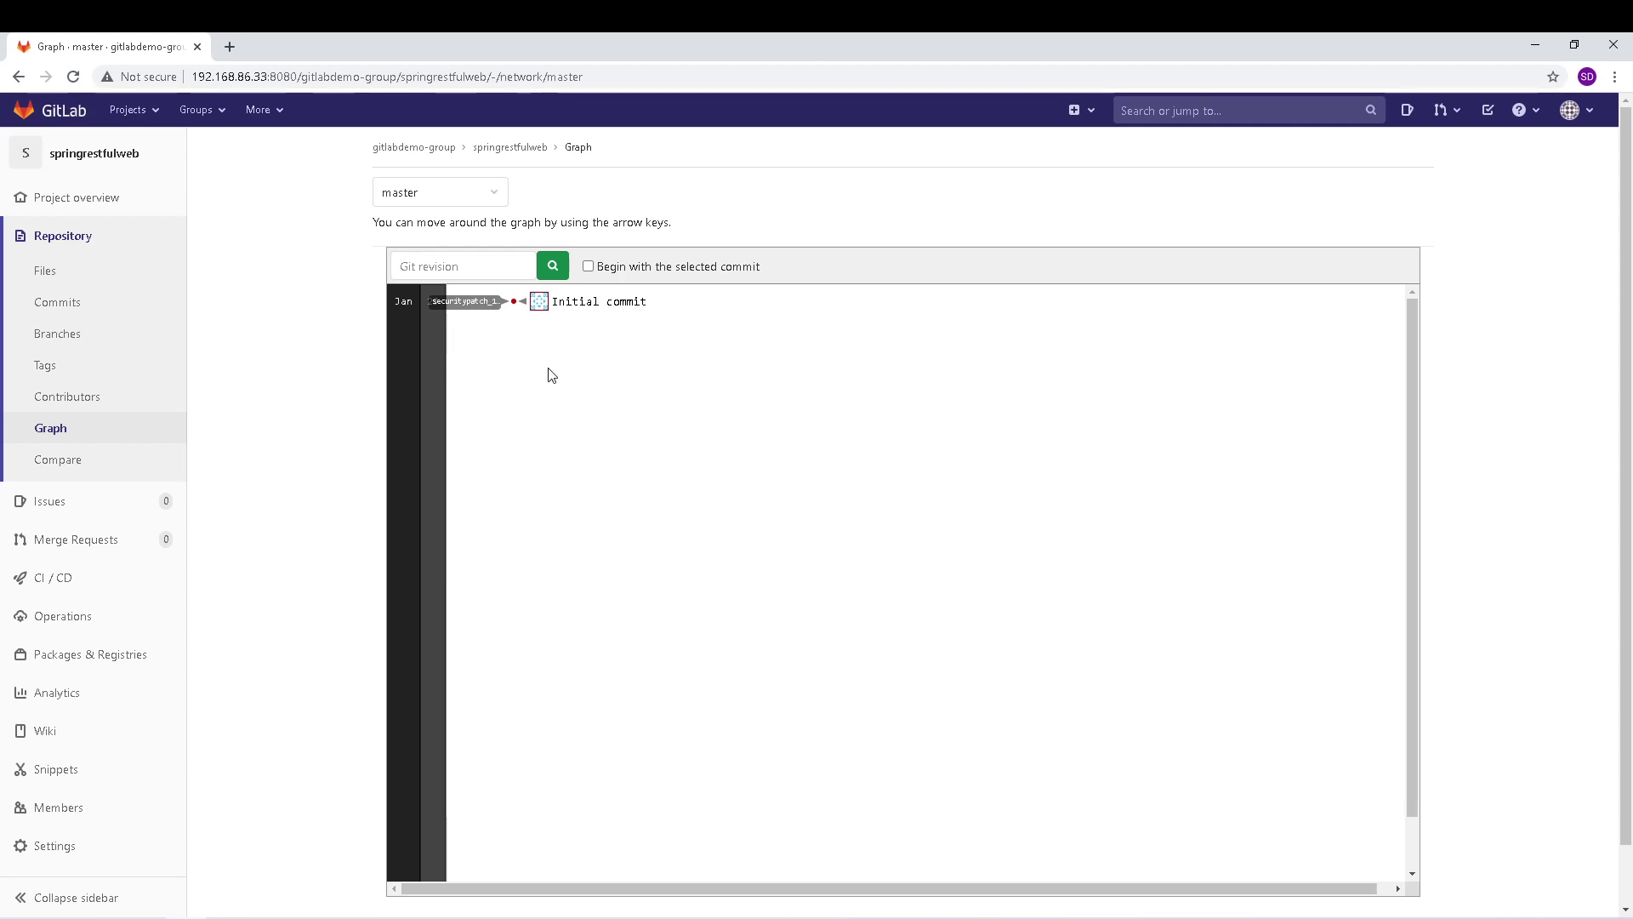
{"action": "left_click", "coordinate": [475, 201]}
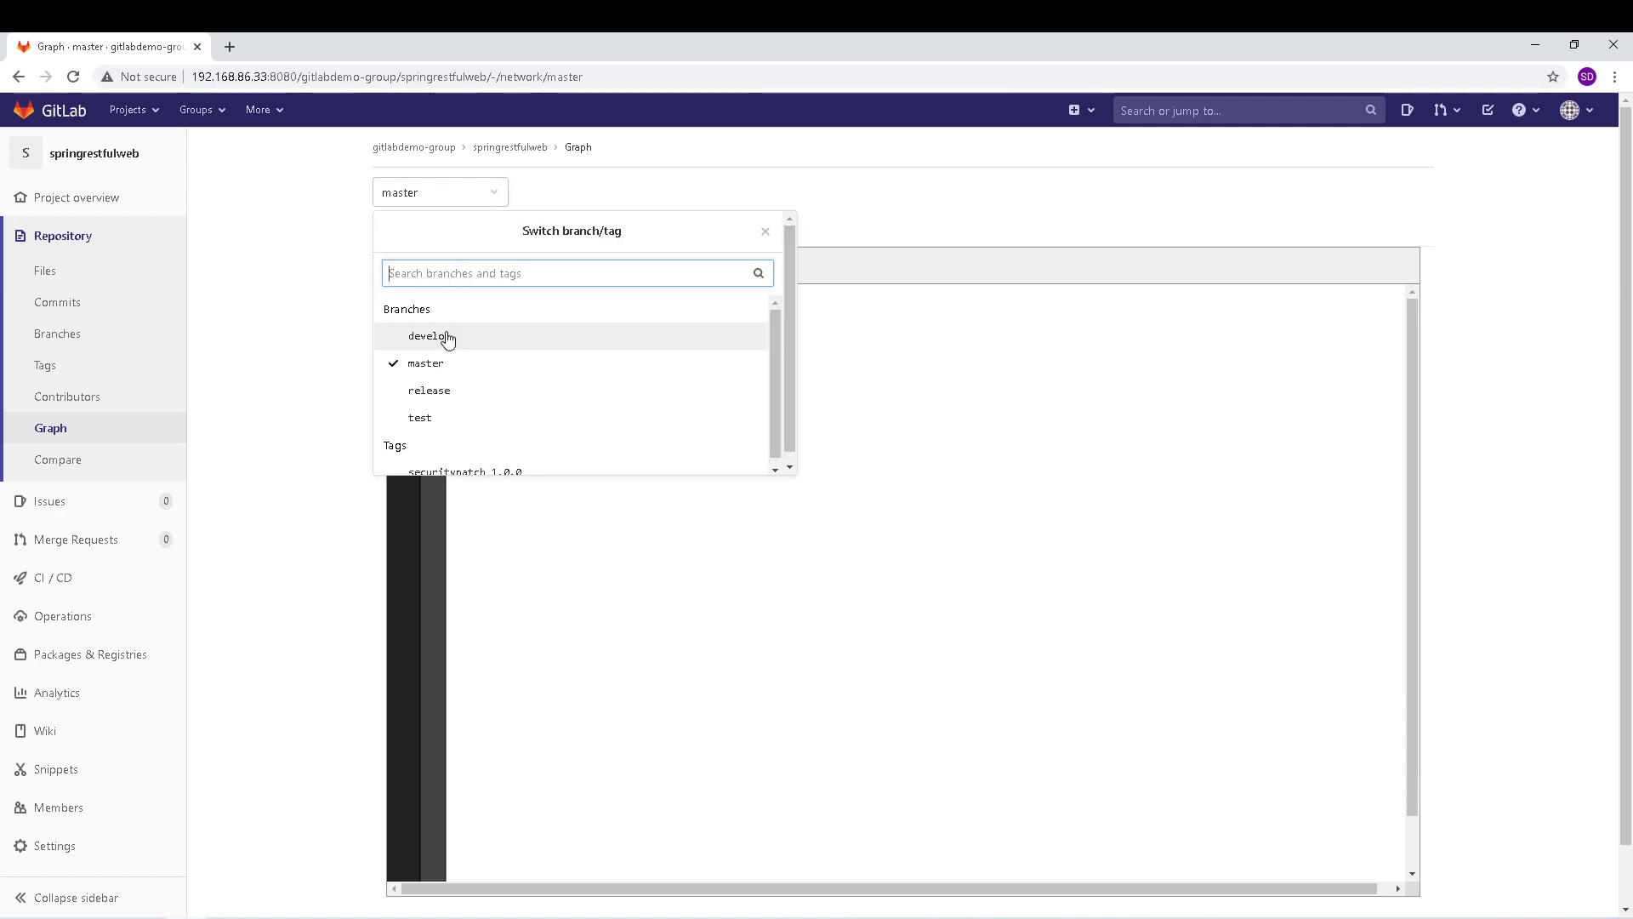
{"action": "left_click", "coordinate": [457, 343]}
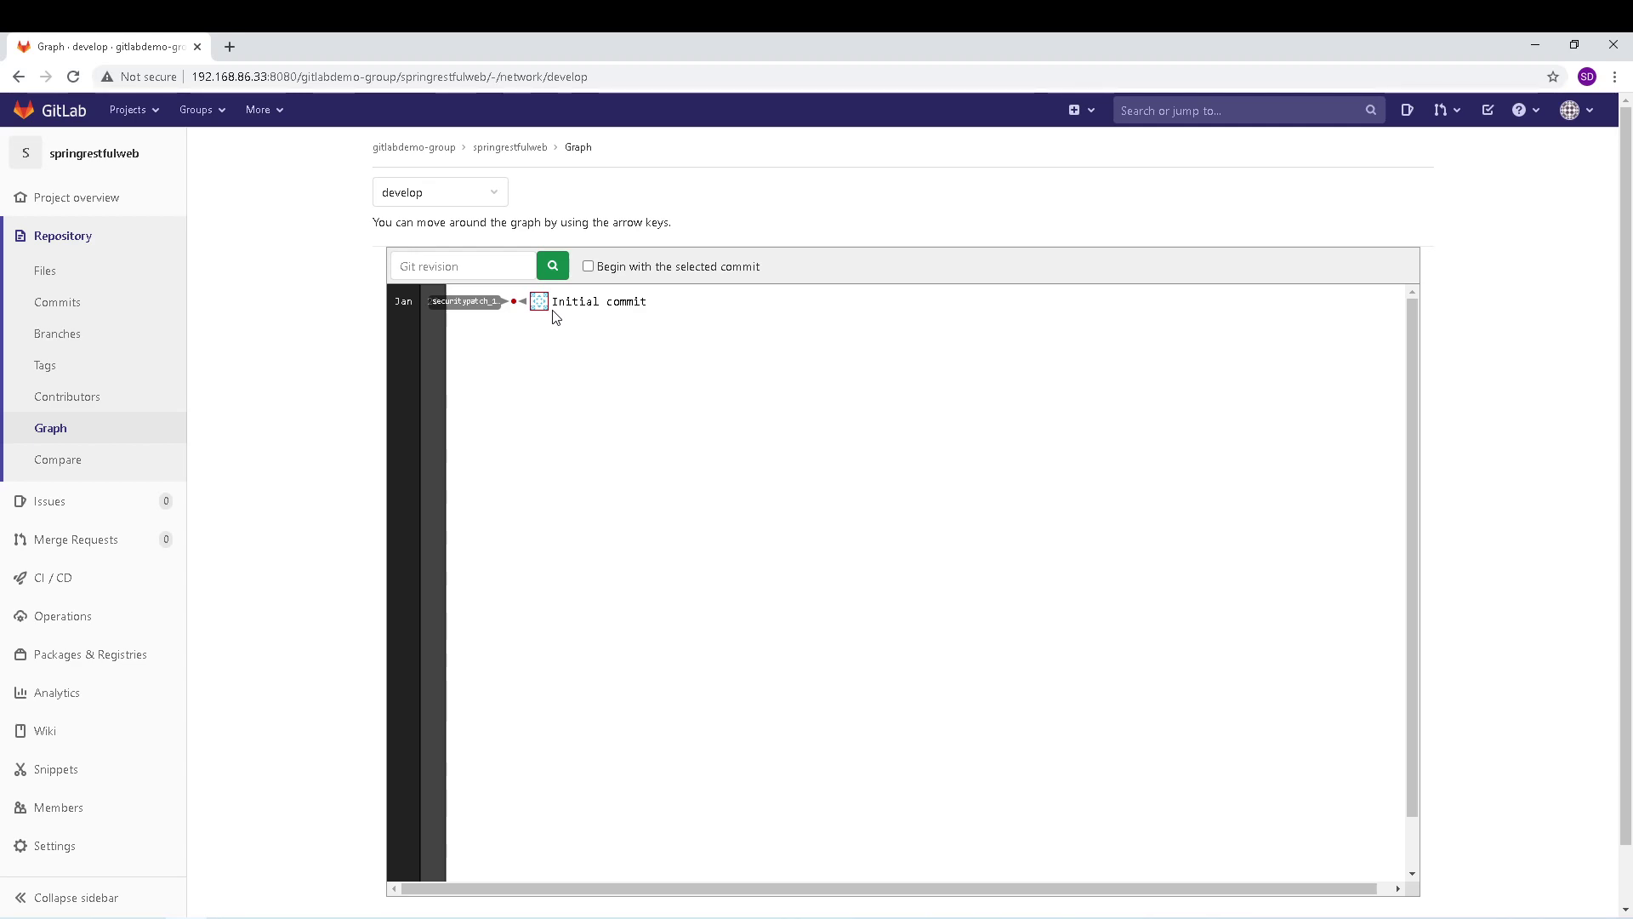
- Compare the develop branch as source with master as target, and look at the selectable source revisions
{"action": "left_click", "coordinate": [74, 466]}
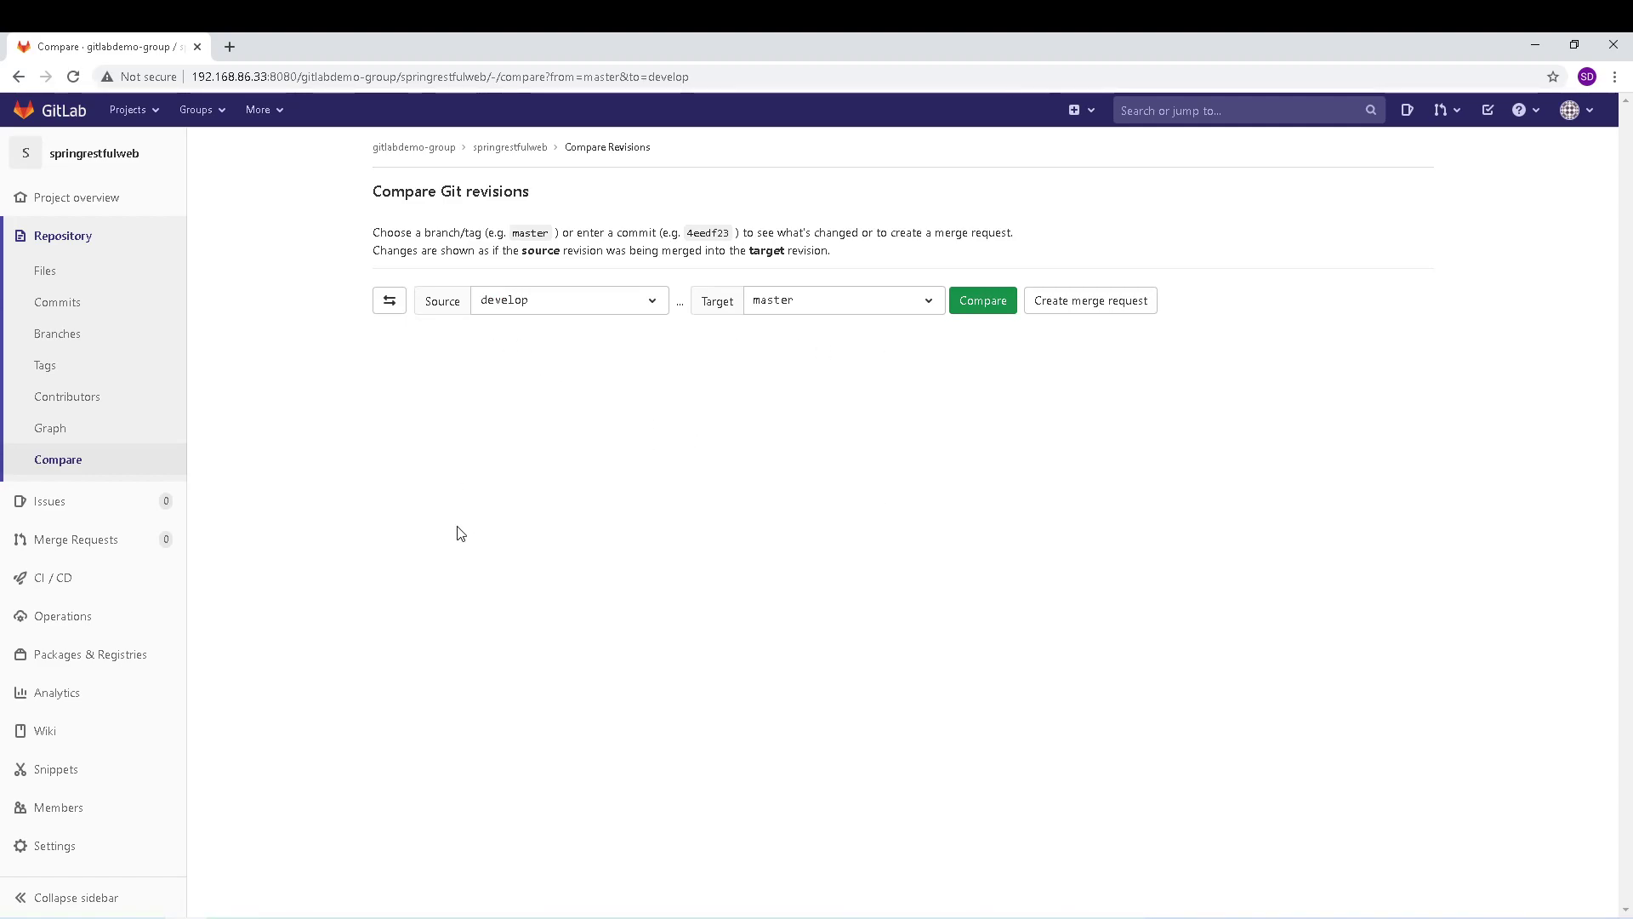
{"action": "left_click", "coordinate": [980, 308]}
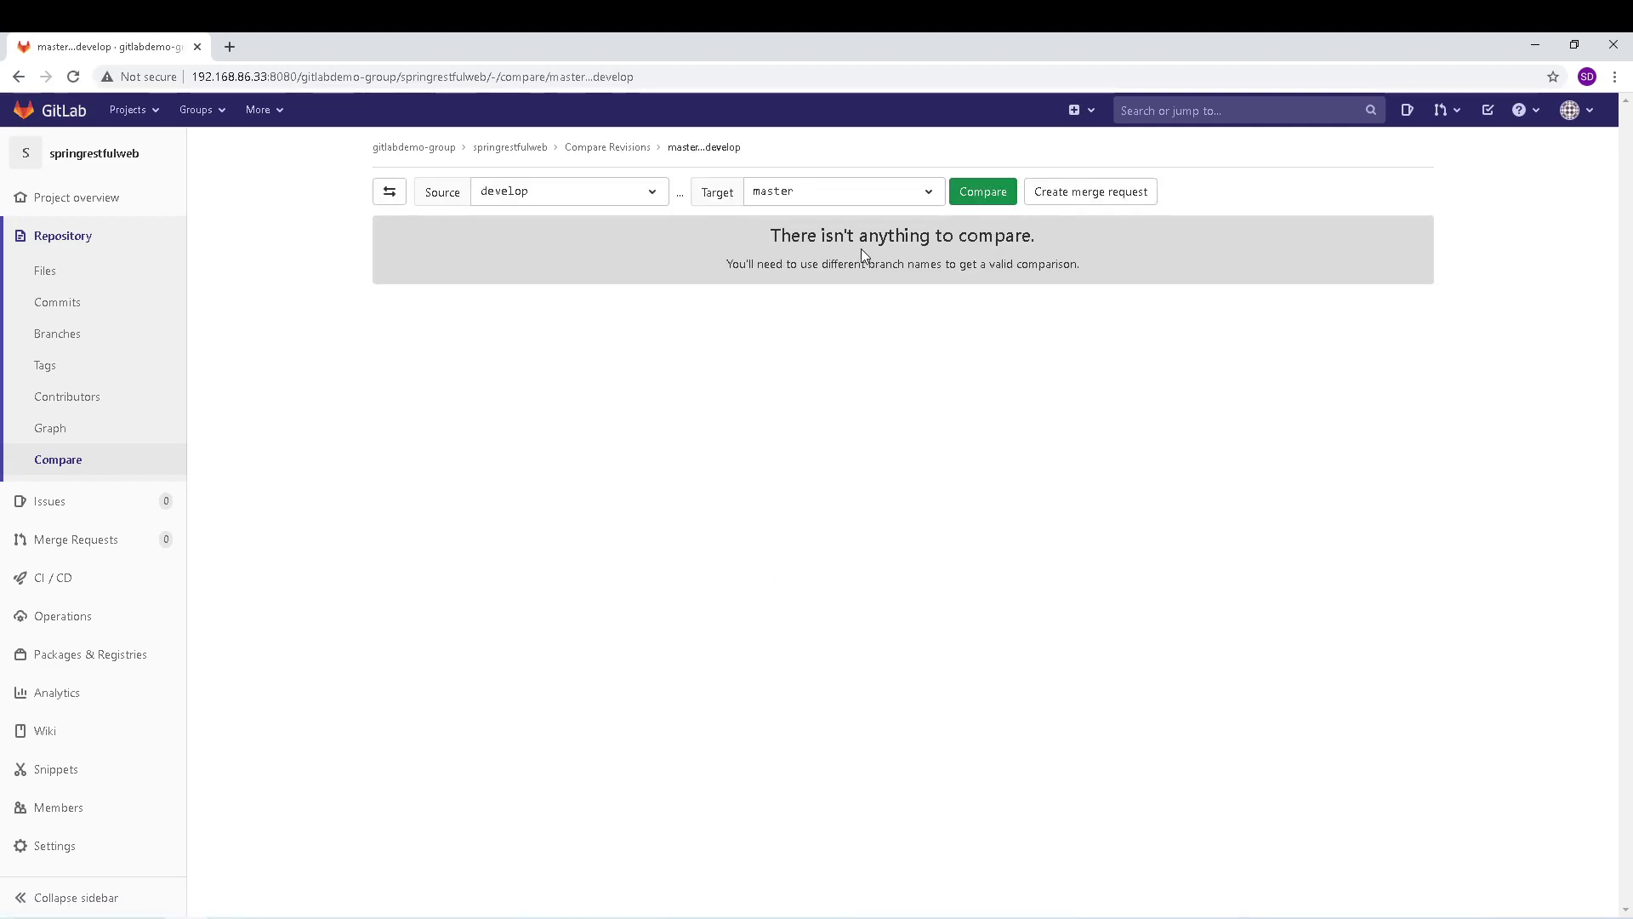
{"action": "left_click", "coordinate": [643, 197]}
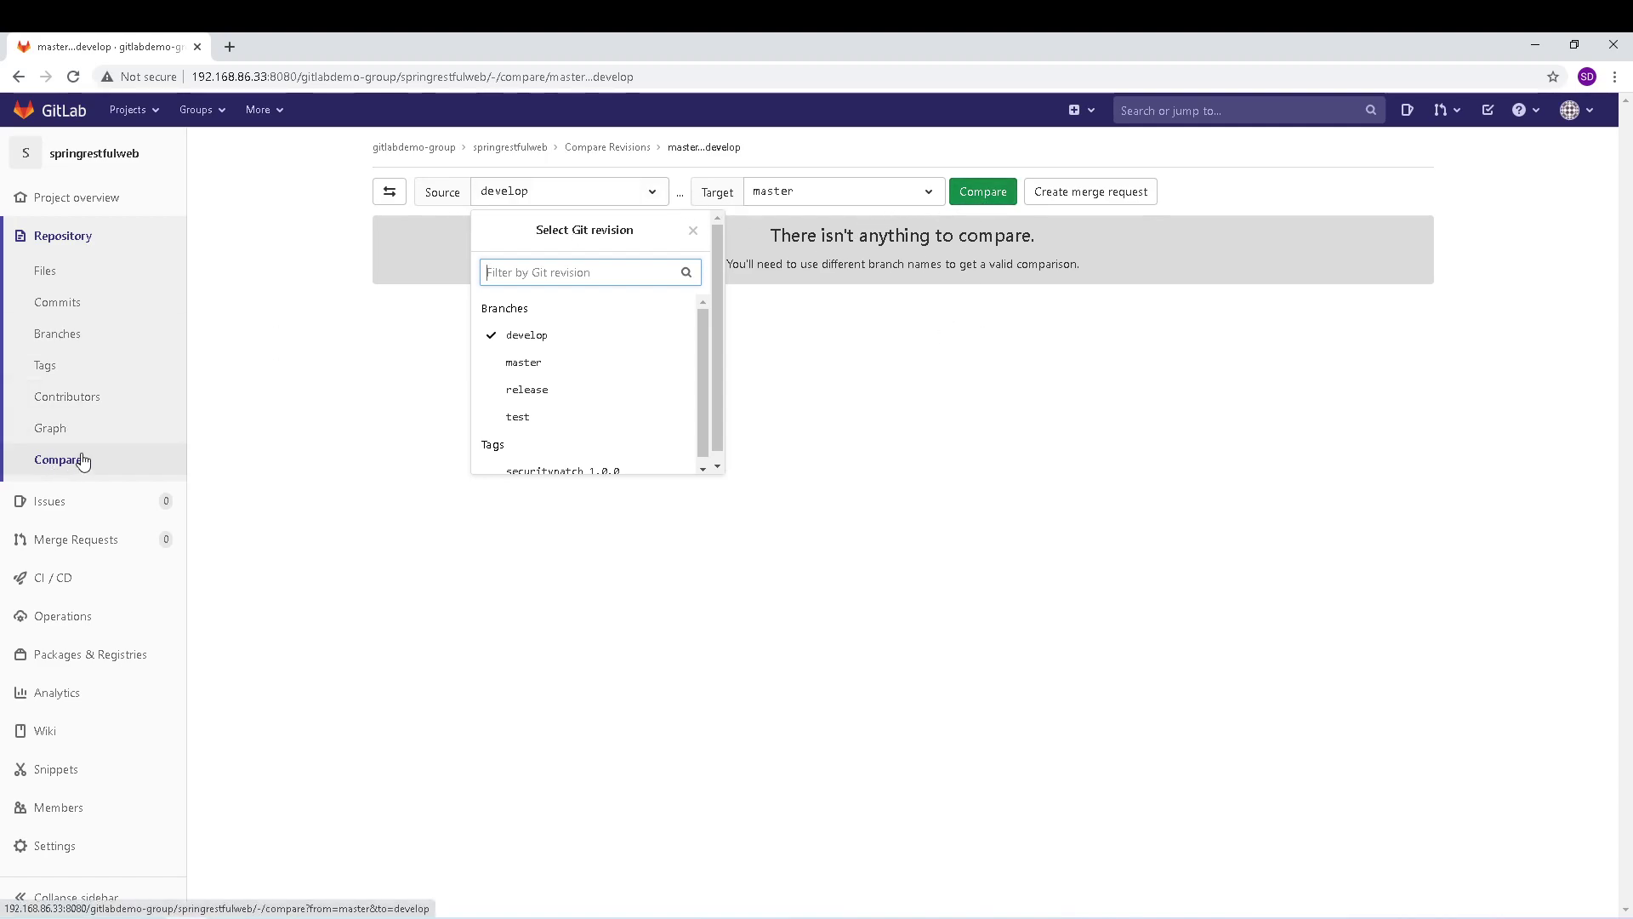
{"action": "left_click", "coordinate": [290, 411]}
{"action": "mouse_move", "coordinate": [47, 493]}
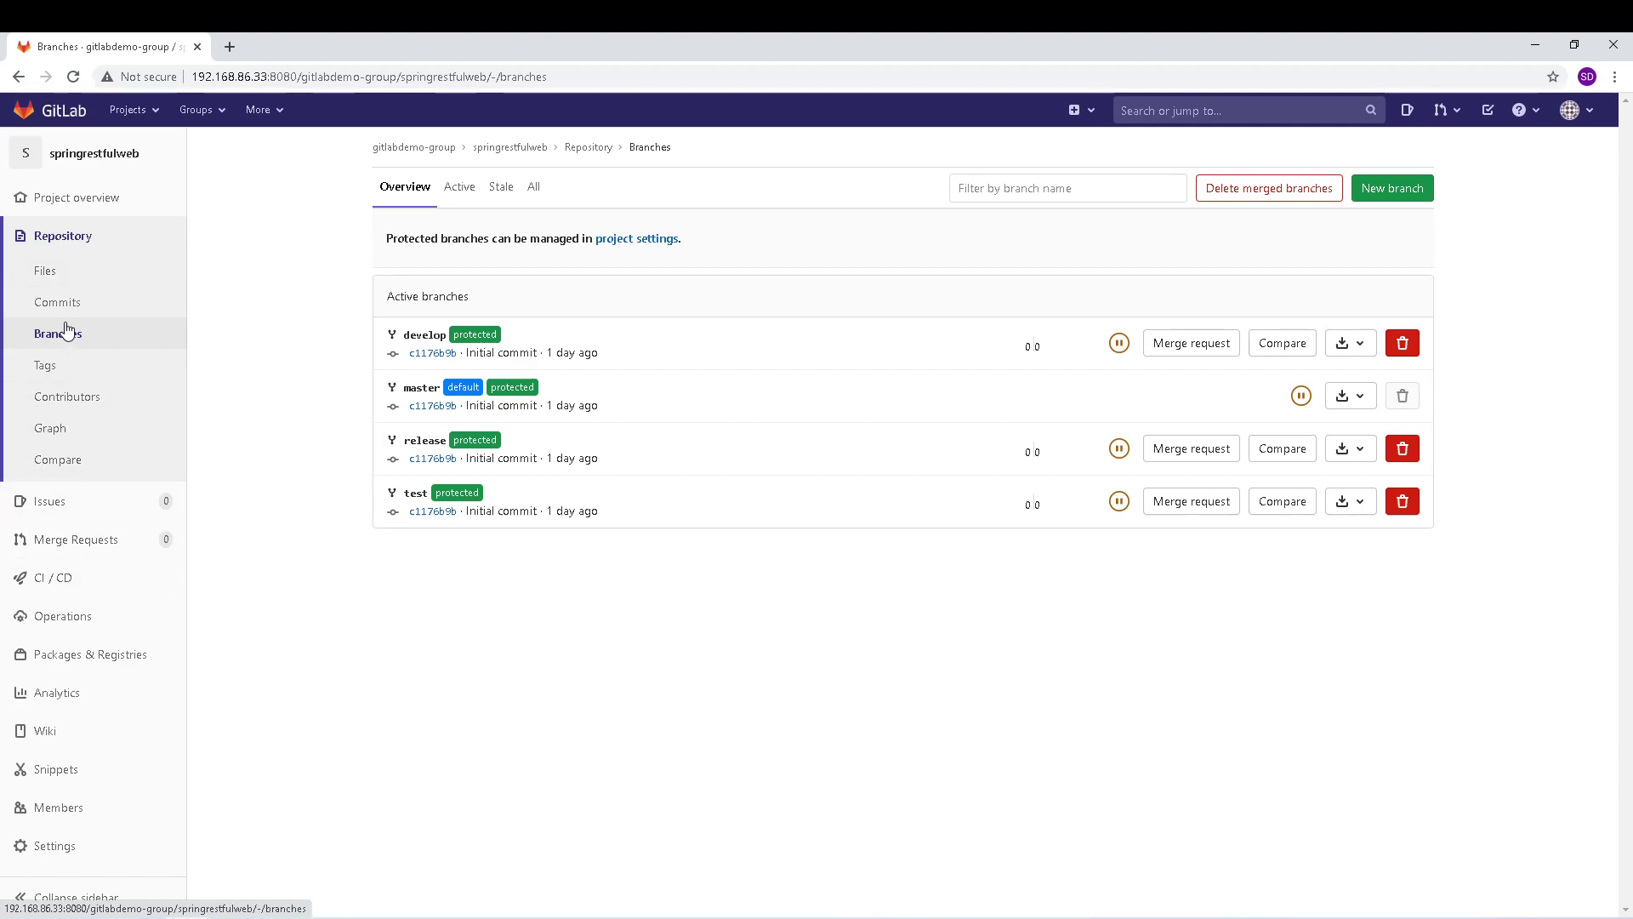
{"action": "mouse_move", "coordinate": [158, 486]}
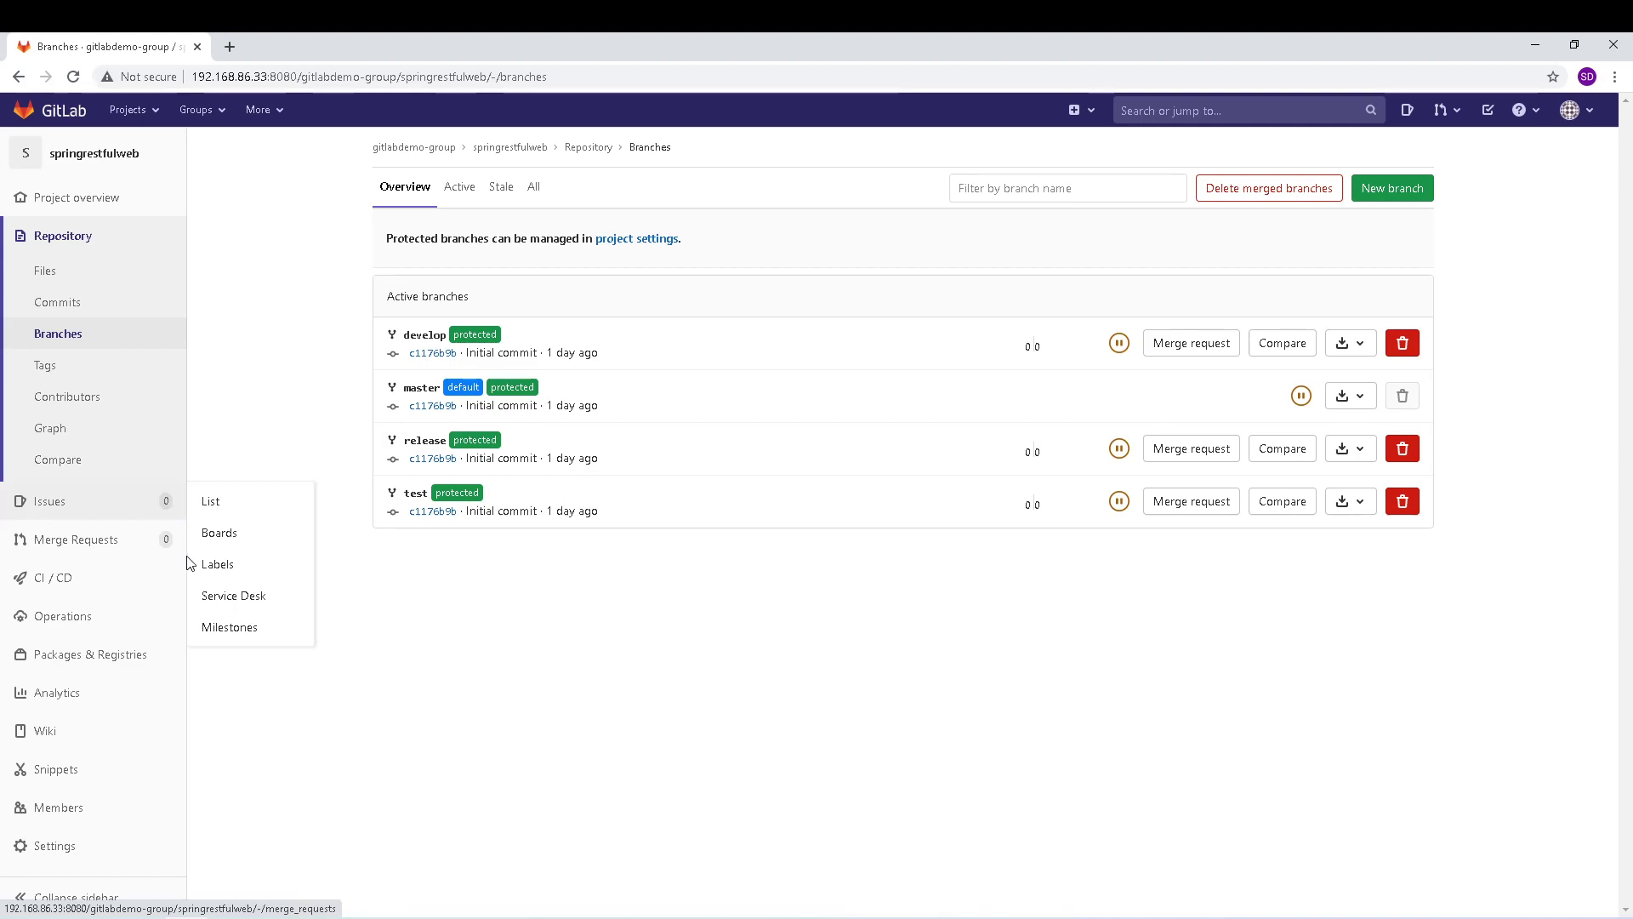